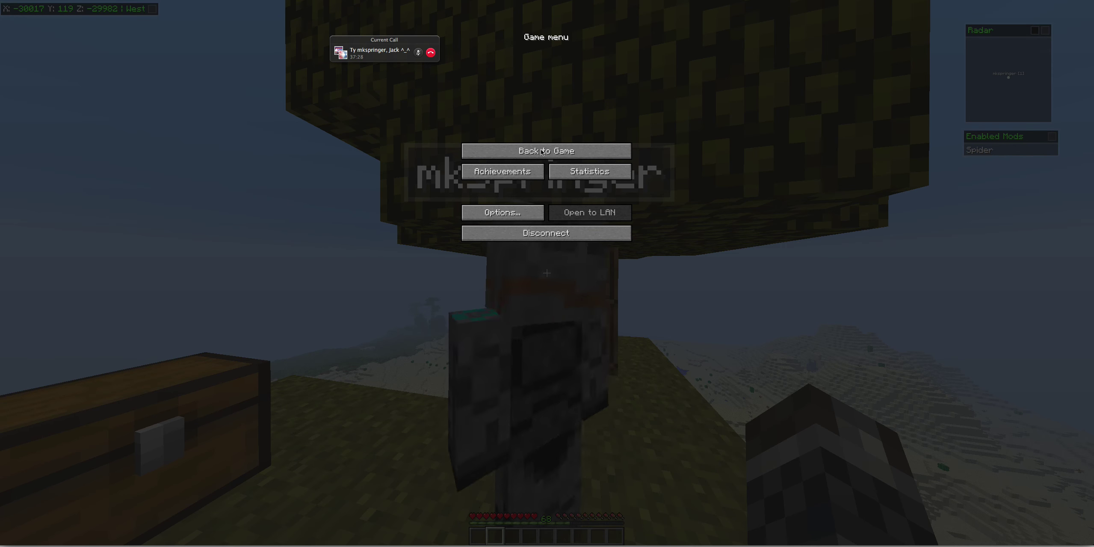
- Resume the game from the pause menu and return to the island beside the tree
{"action": "left_click", "coordinate": [542, 151]}
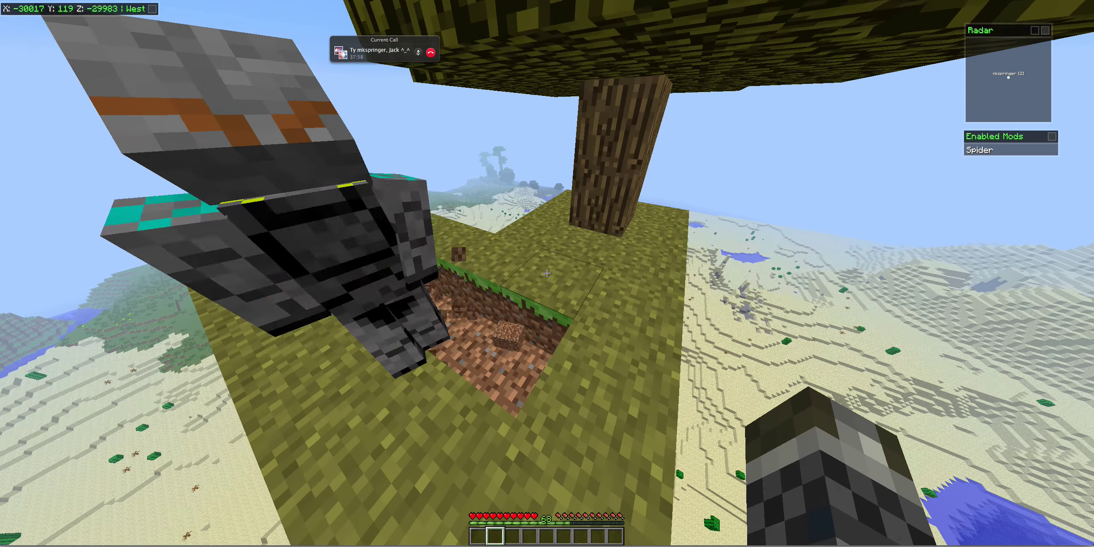
- Dig out a block in the pit beside the tree to start the trench
{"action": "left_click", "coordinate": [547, 273]}
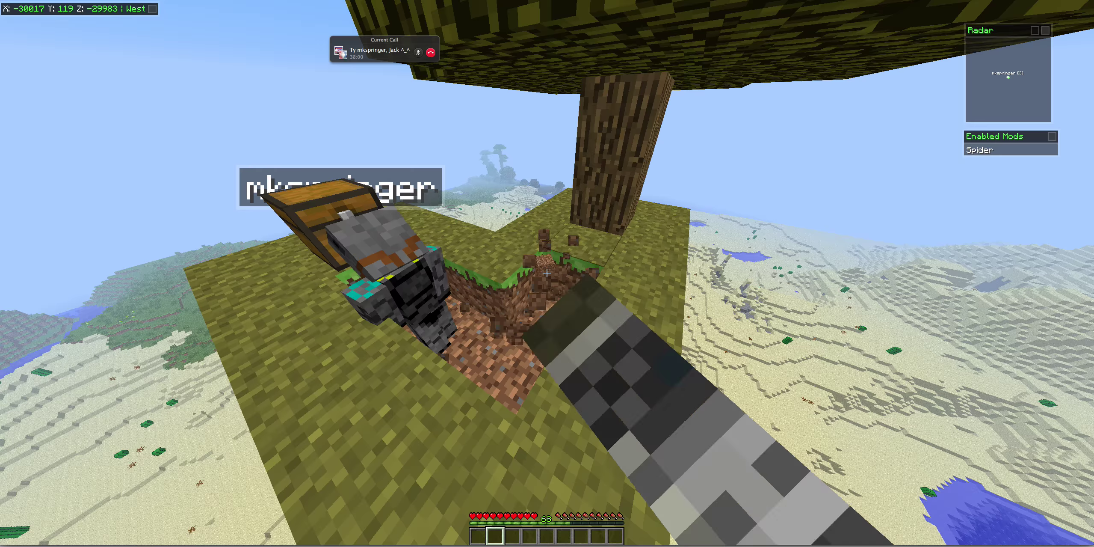
{"action": "key", "text": "w"}
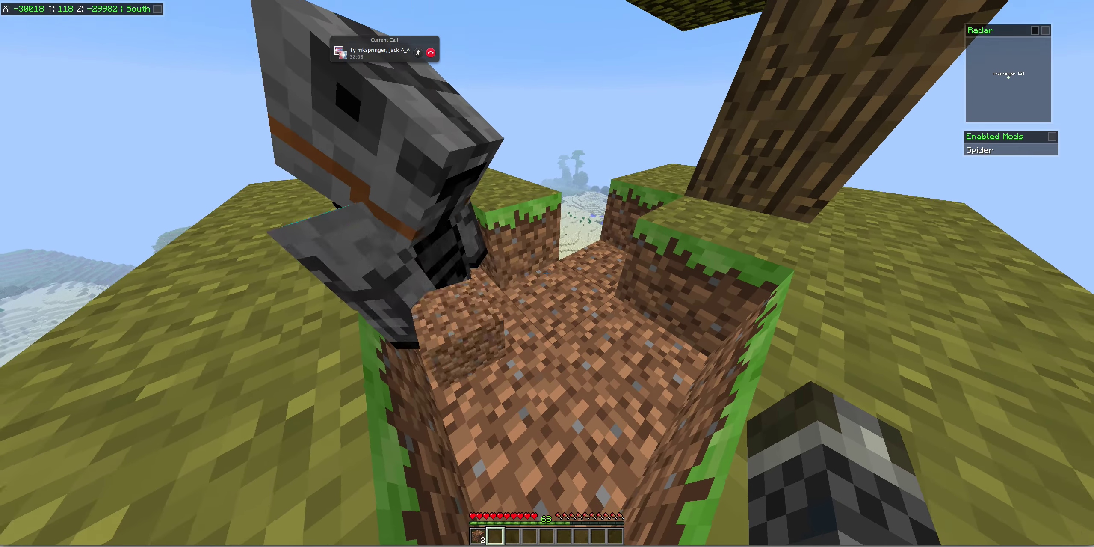
{"action": "key", "text": "s"}
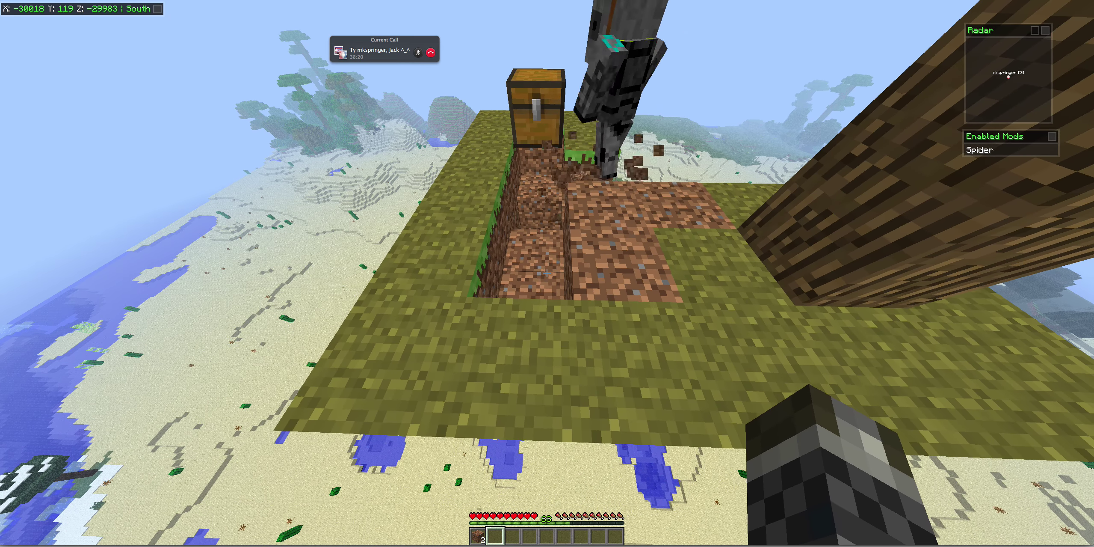
- Break the ice under the chest so water flows into the trench
{"action": "key", "text": "s"}
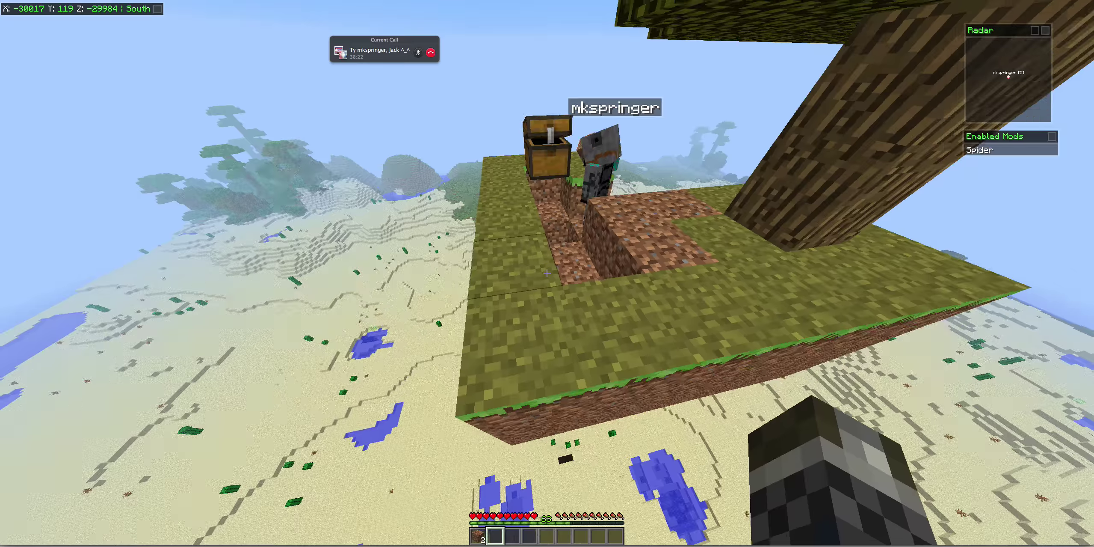
{"action": "key", "text": "w"}
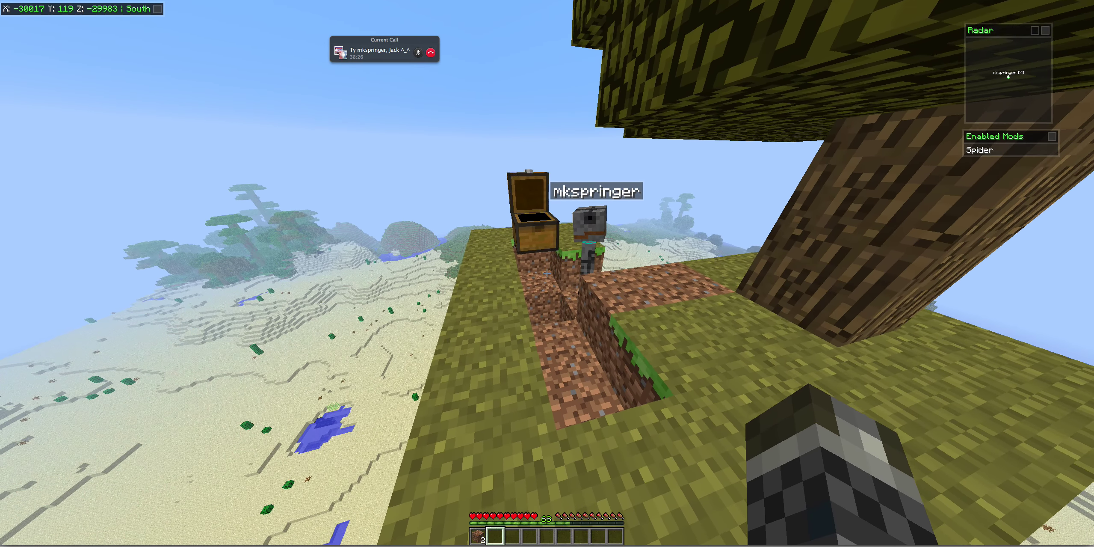
{"action": "key", "text": "w"}
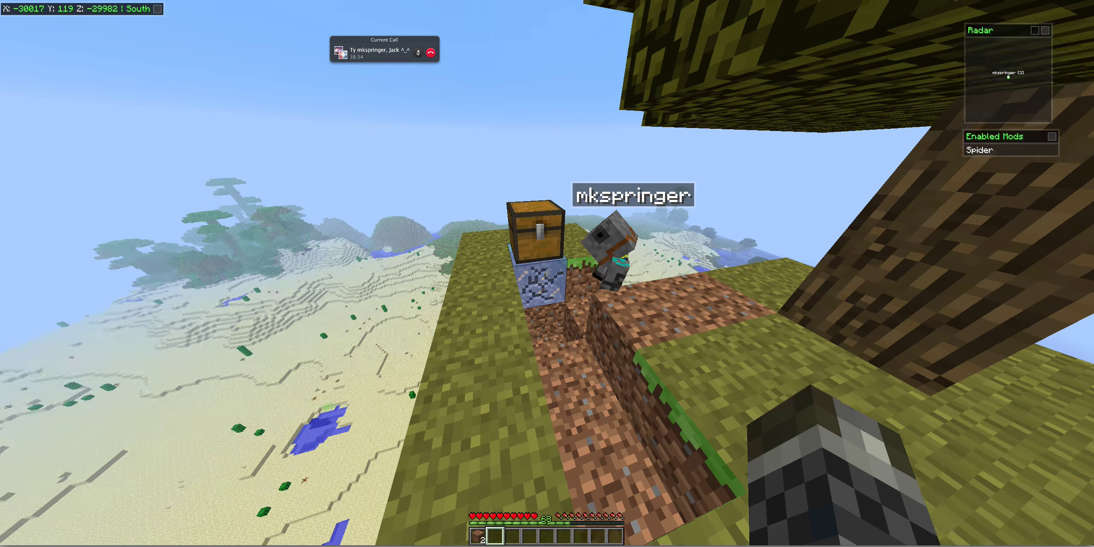
{"action": "left_click", "coordinate": [547, 273]}
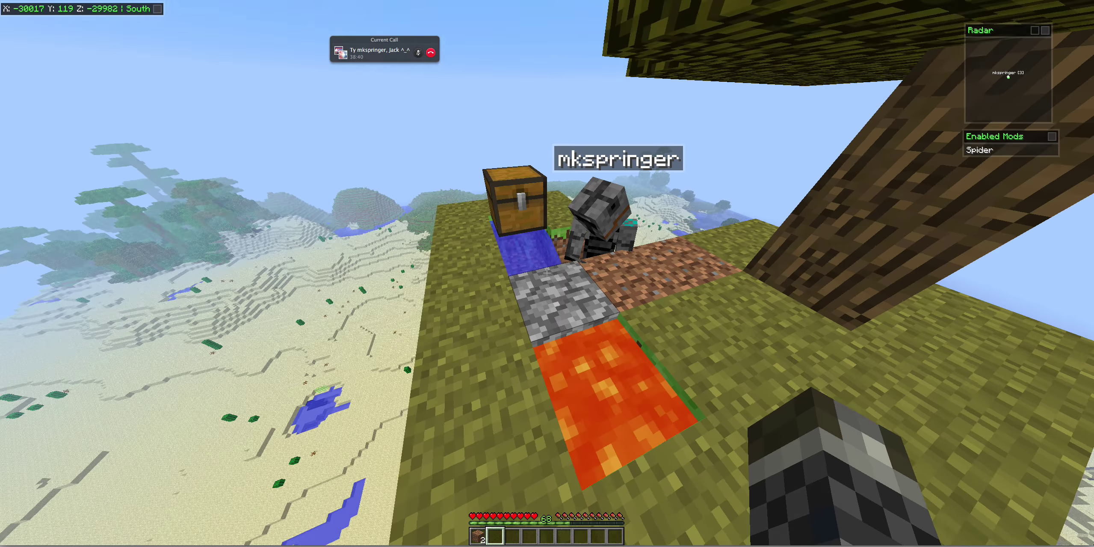
{"action": "key", "text": "w"}
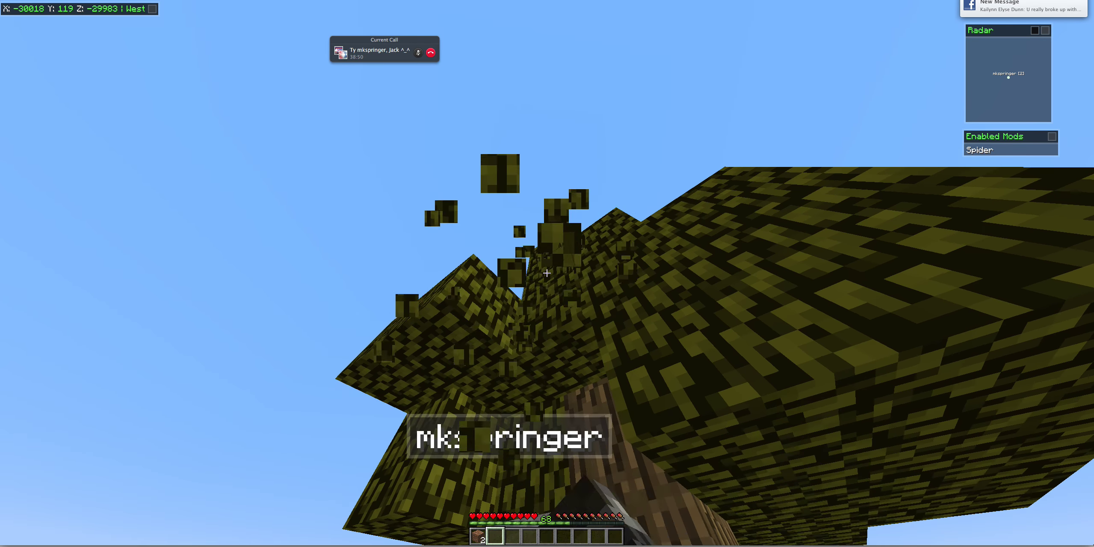
- Punch leaves off the tree and check the inventory for the apple
{"action": "left_click", "coordinate": [547, 273]}
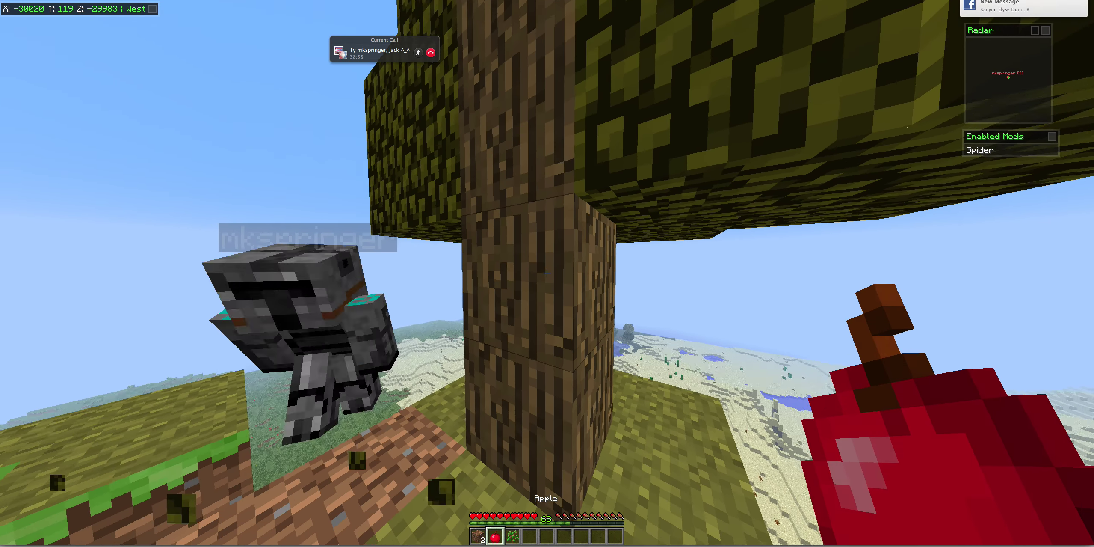
{"action": "key", "text": "e"}
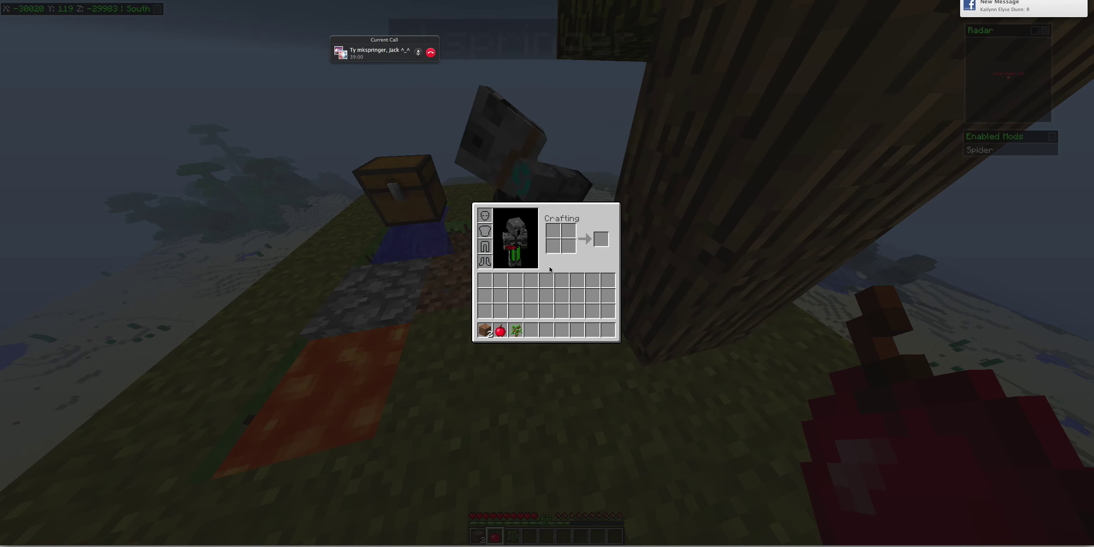
{"action": "key", "text": "e"}
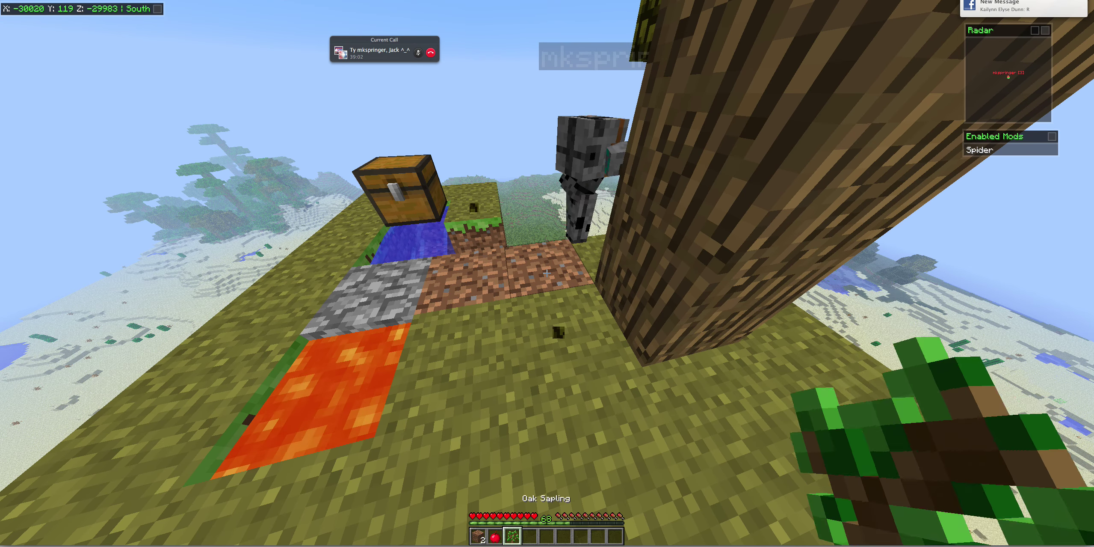
- Break the remaining nearby leaf blocks for an oak sapling, then open the chest
{"action": "key", "text": "a"}
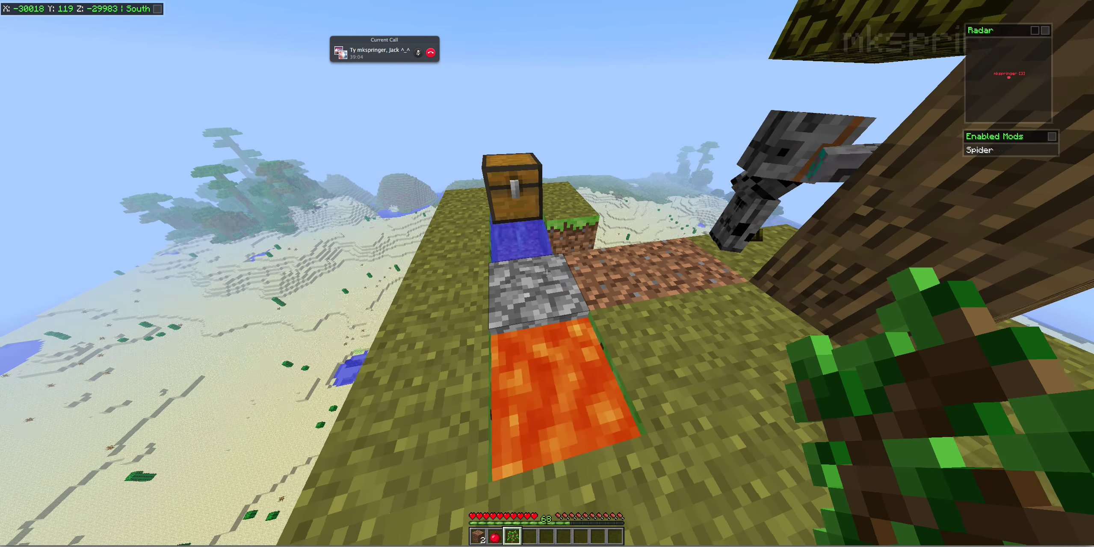
{"action": "key", "text": "w"}
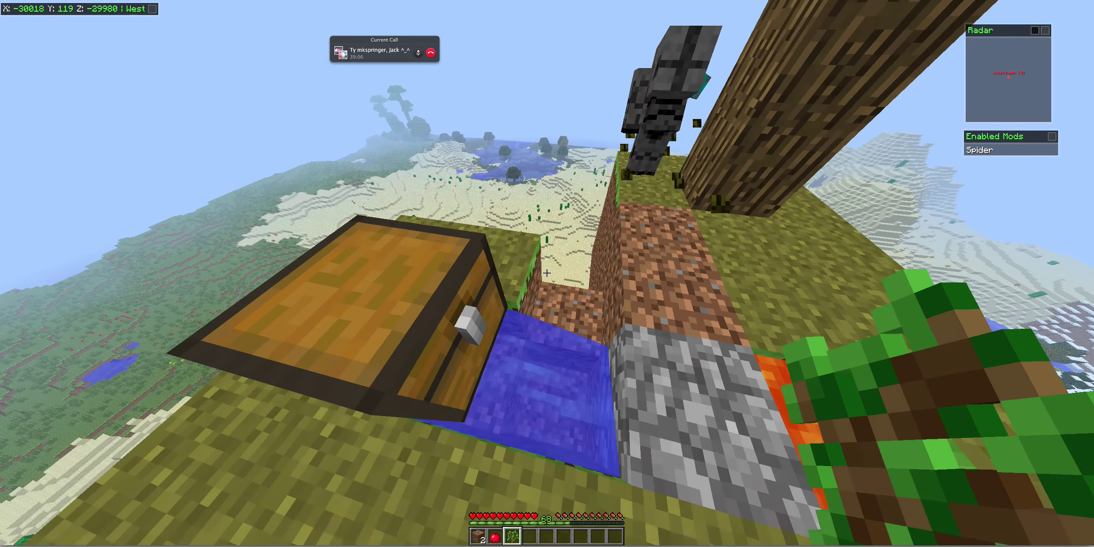
{"action": "key", "text": "w"}
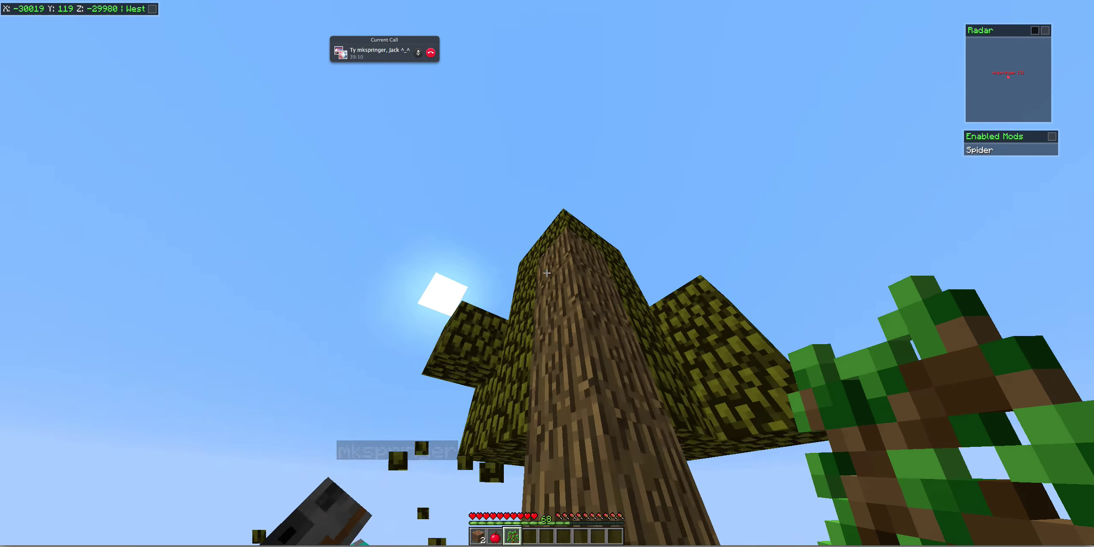
{"action": "key", "text": "w"}
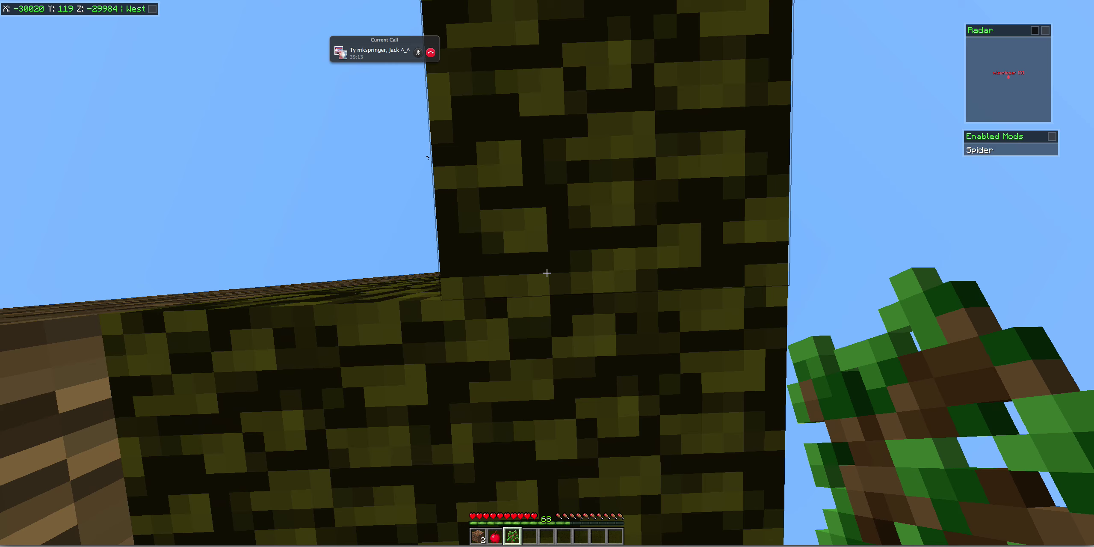
{"action": "left_click", "coordinate": [547, 272]}
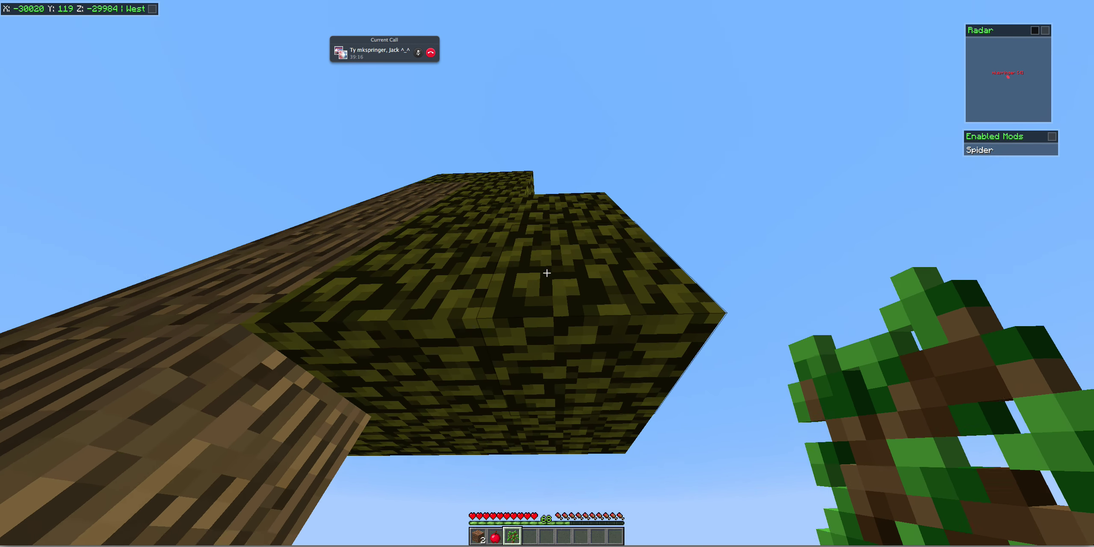
{"action": "left_click", "coordinate": [547, 272]}
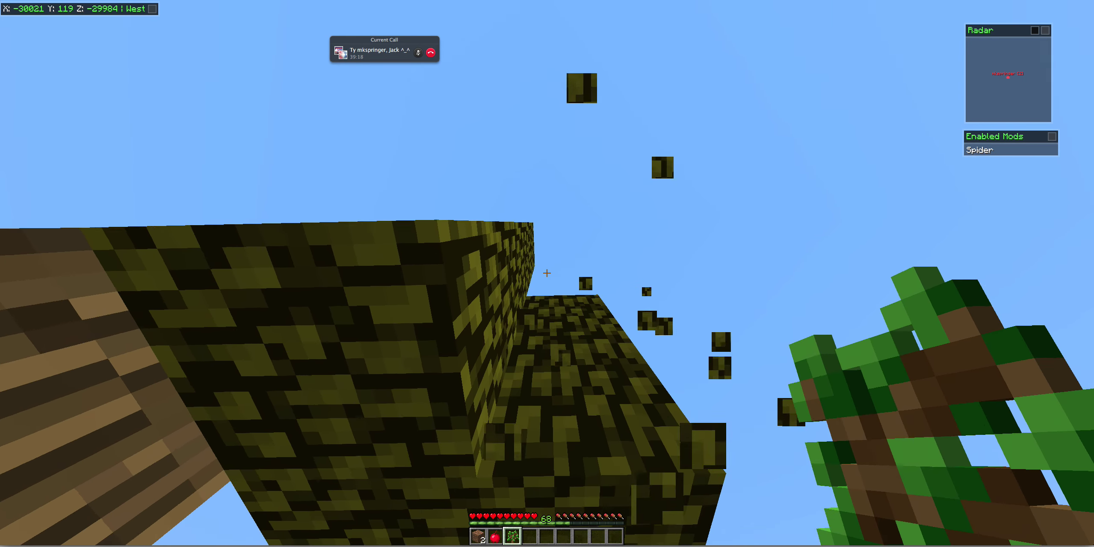
{"action": "left_click", "coordinate": [547, 273]}
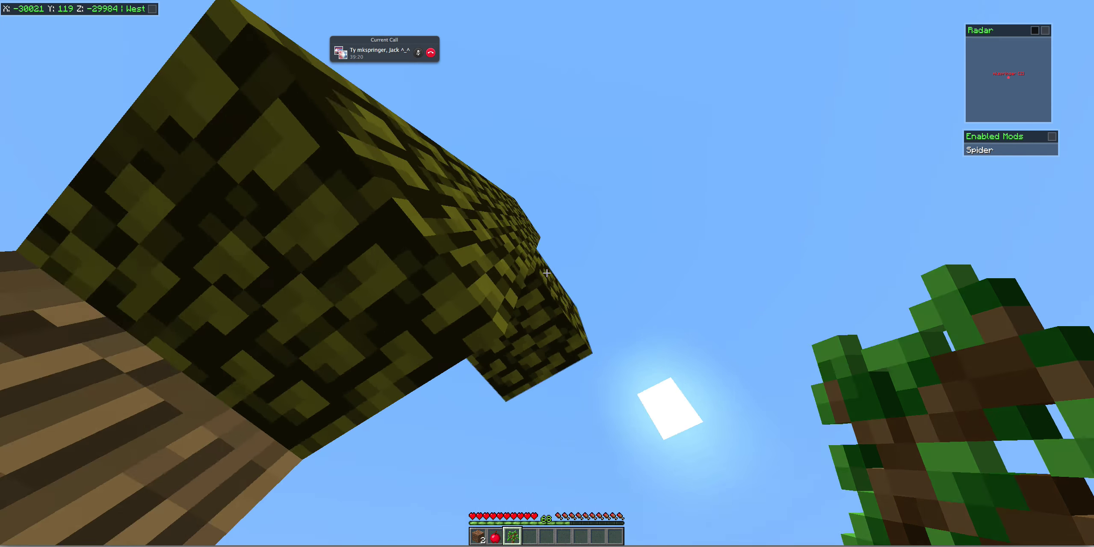
{"action": "left_click", "coordinate": [547, 272]}
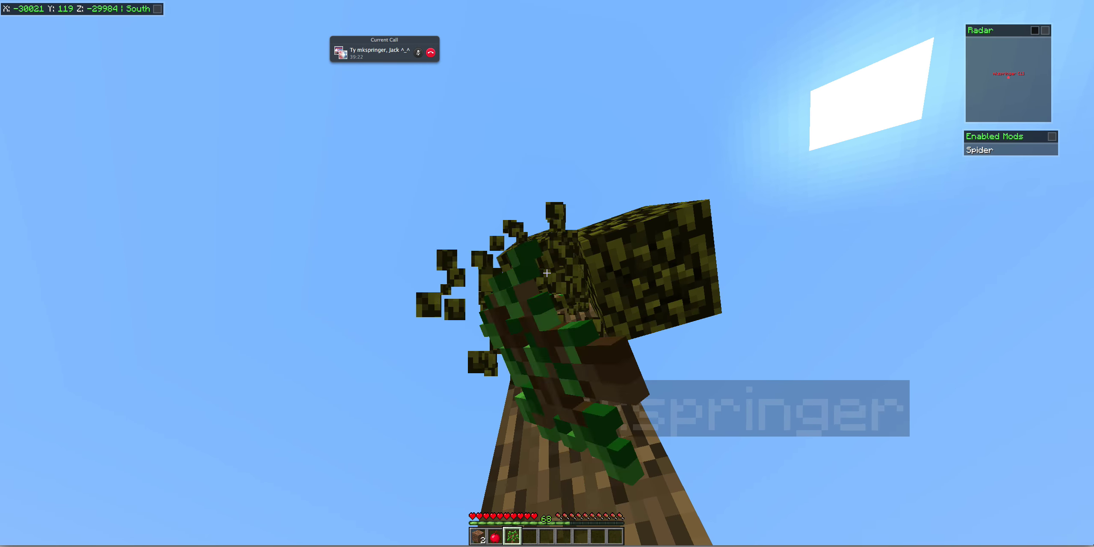
{"action": "left_click", "coordinate": [547, 272]}
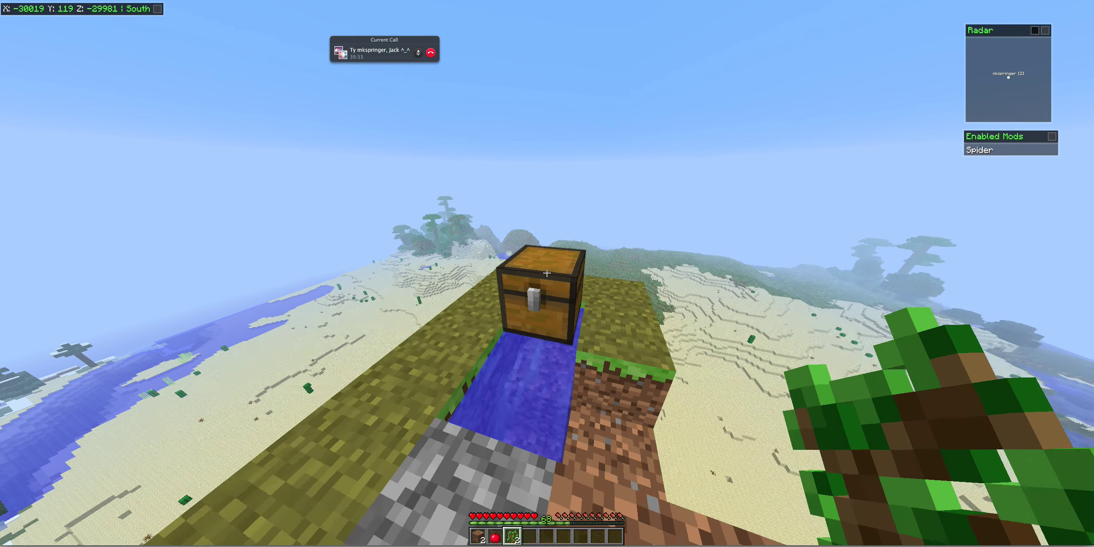
{"action": "right_click", "coordinate": [547, 272]}
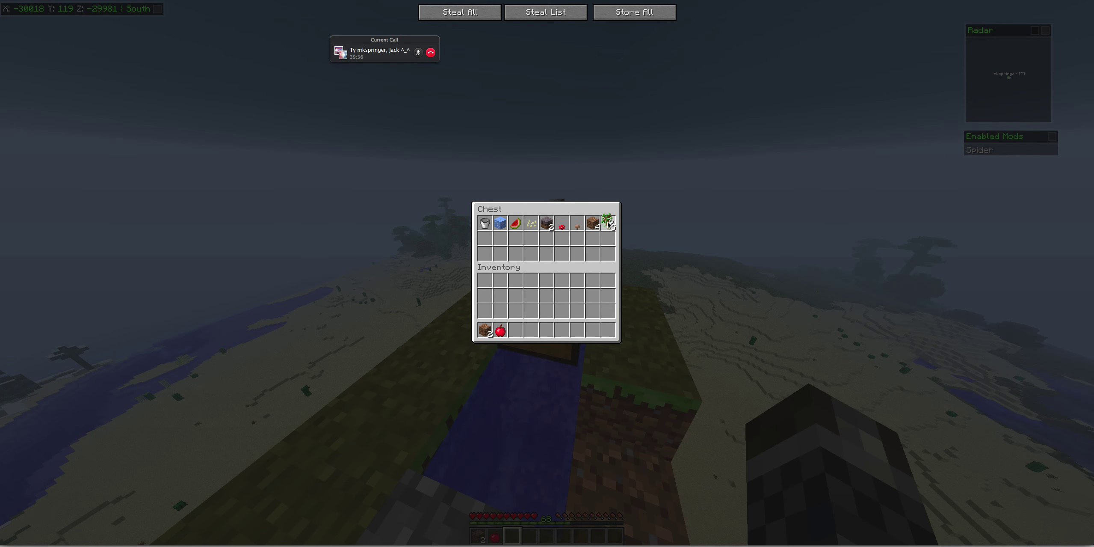
- Close the chest after storing the oak sapling and pause at the Game menu
{"action": "key", "text": "Escape"}
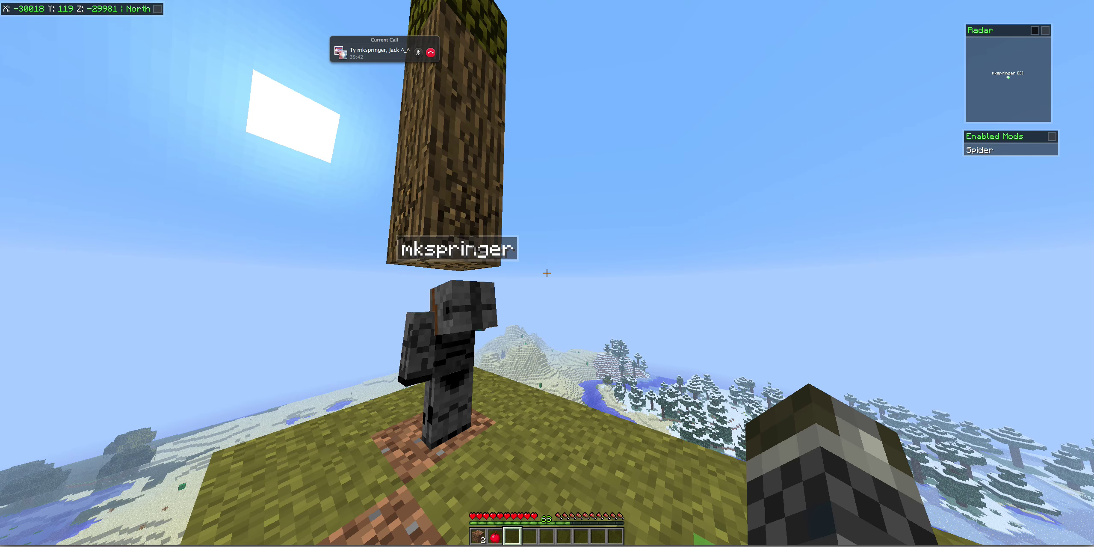
{"action": "key", "text": "Escape"}
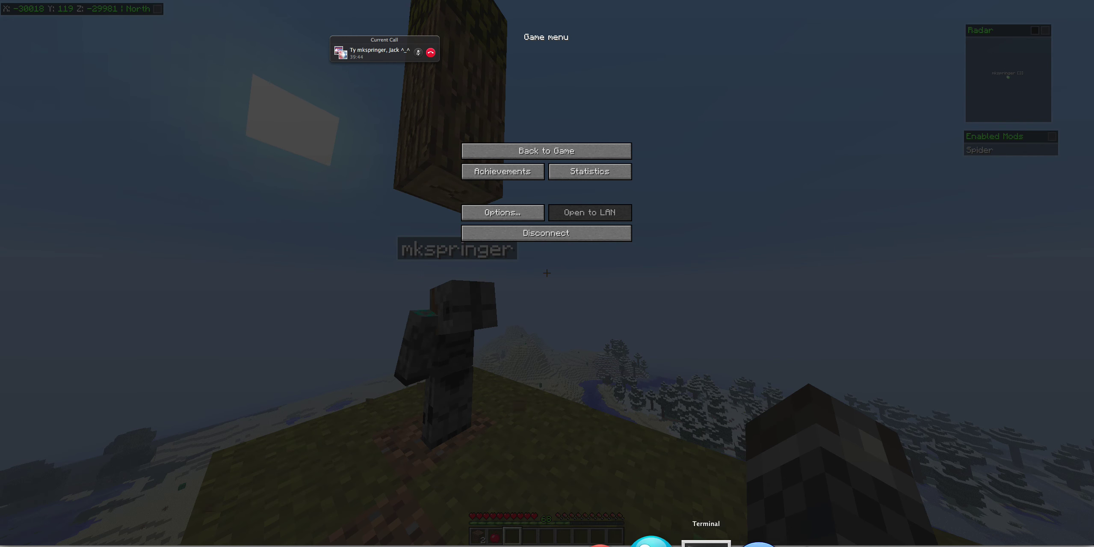
{"action": "left_click", "coordinate": [622, 541]}
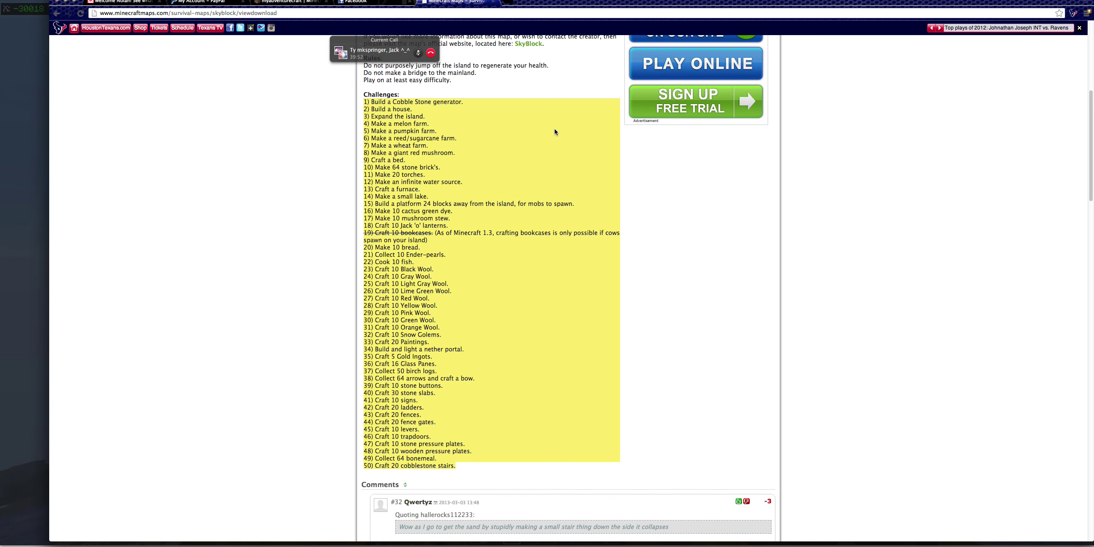
{"action": "left_click", "coordinate": [371, 3]}
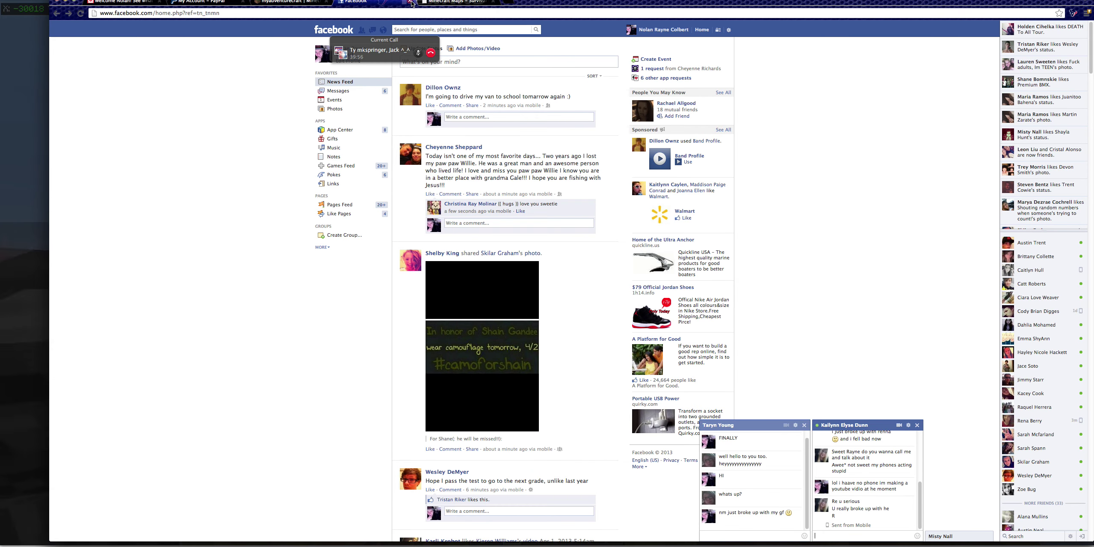
{"action": "left_click", "coordinate": [411, 3]}
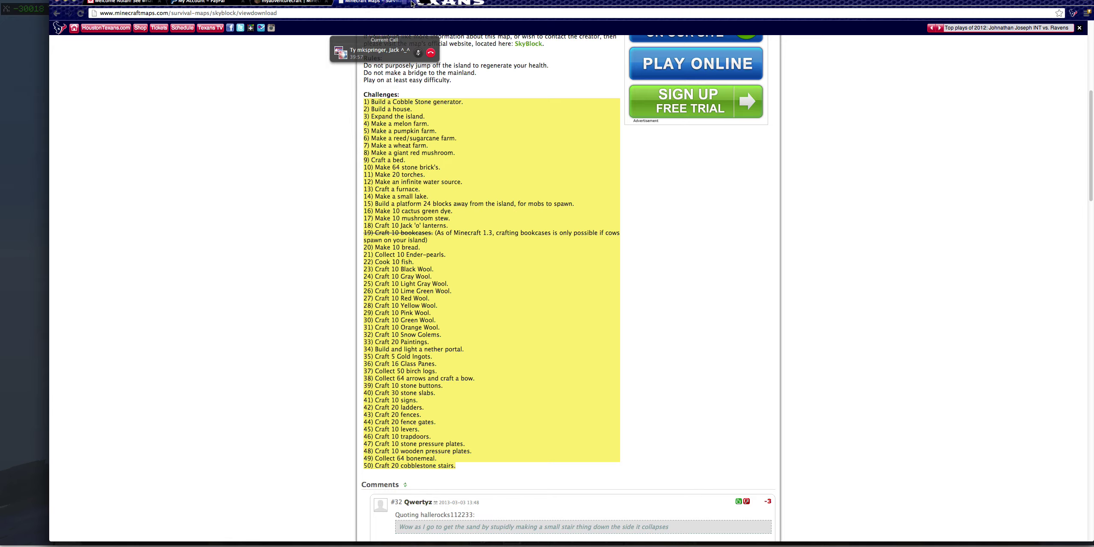
{"action": "left_click", "coordinate": [310, 3]}
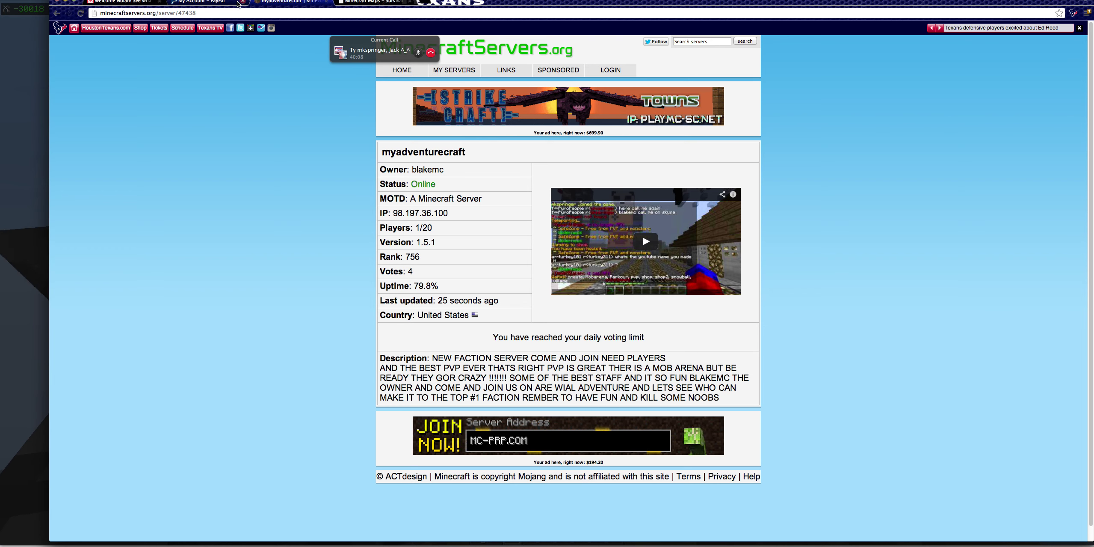
{"action": "left_click", "coordinate": [66, 4]}
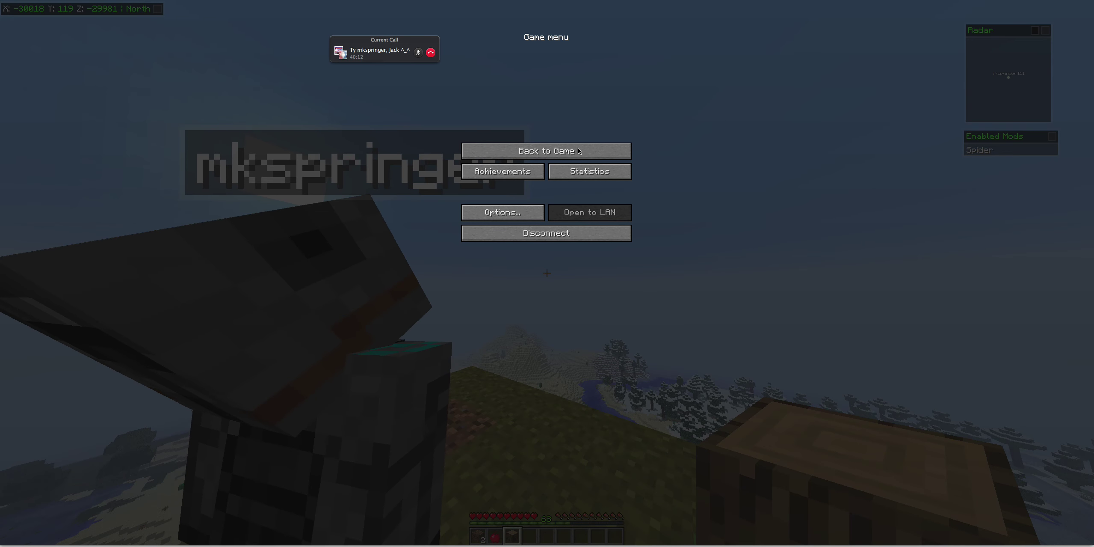
- Resume play, walk along the generator to the chest by the crafting table, and open it
{"action": "left_click", "coordinate": [578, 151]}
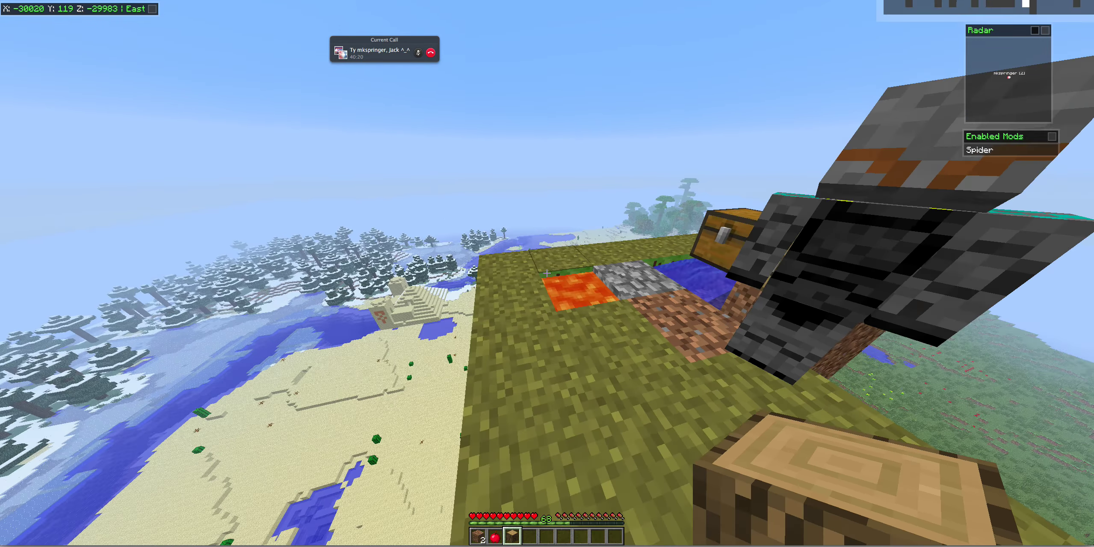
{"action": "scroll", "coordinate": [547, 272], "scroll_direction": "down", "scroll_amount": 1}
{"action": "scroll", "coordinate": [547, 273], "scroll_direction": "up", "scroll_amount": 1}
{"action": "key", "text": "a"}
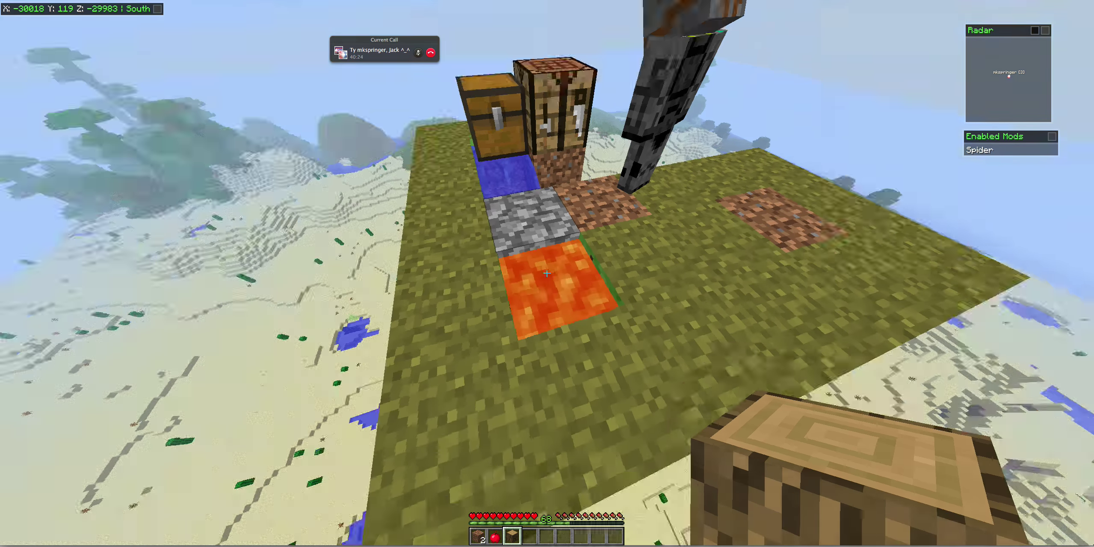
{"action": "key", "text": "a"}
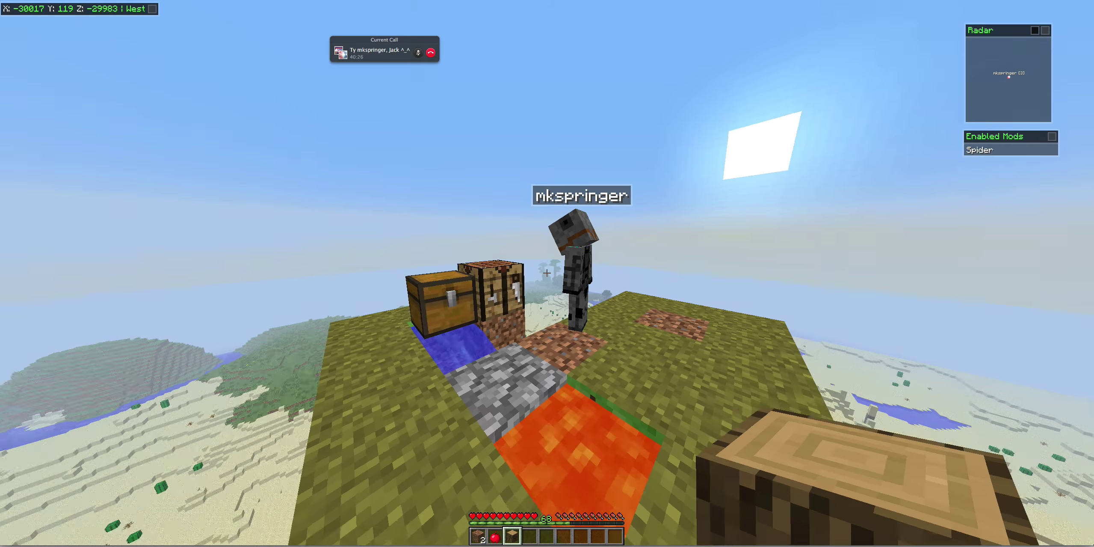
{"action": "key", "text": "w"}
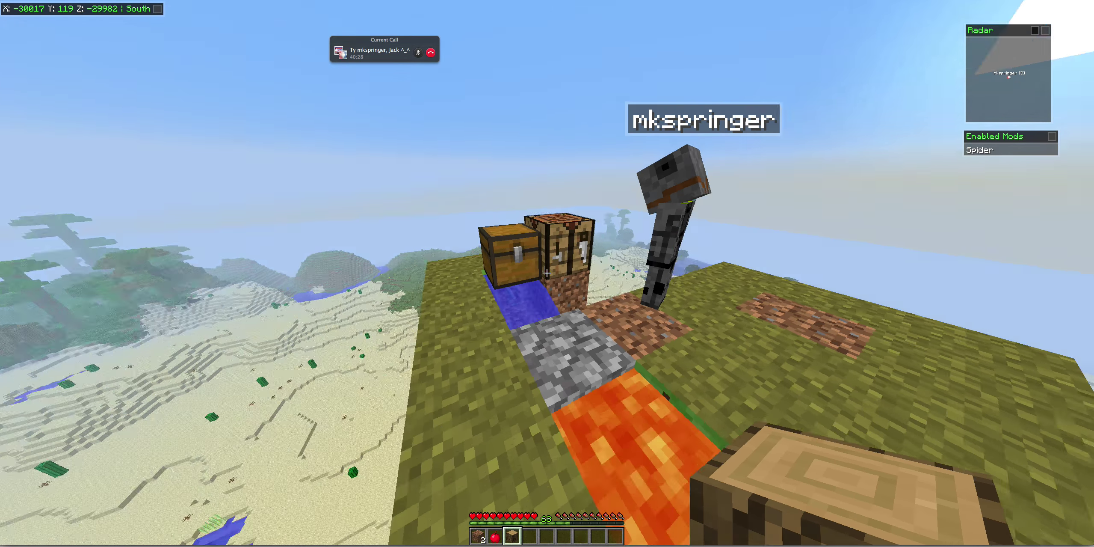
{"action": "key", "text": "w"}
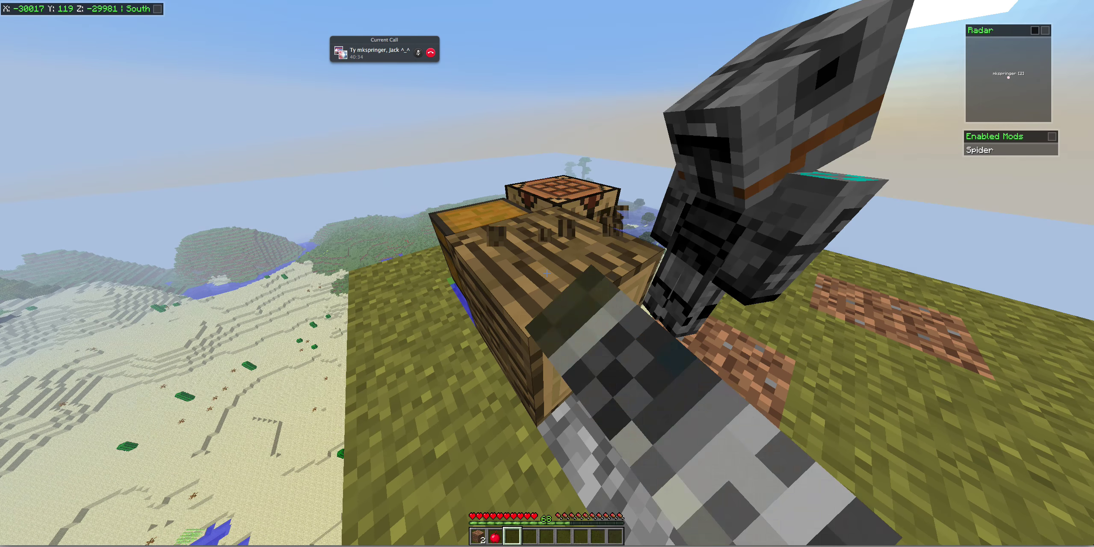
{"action": "left_click", "coordinate": [547, 273]}
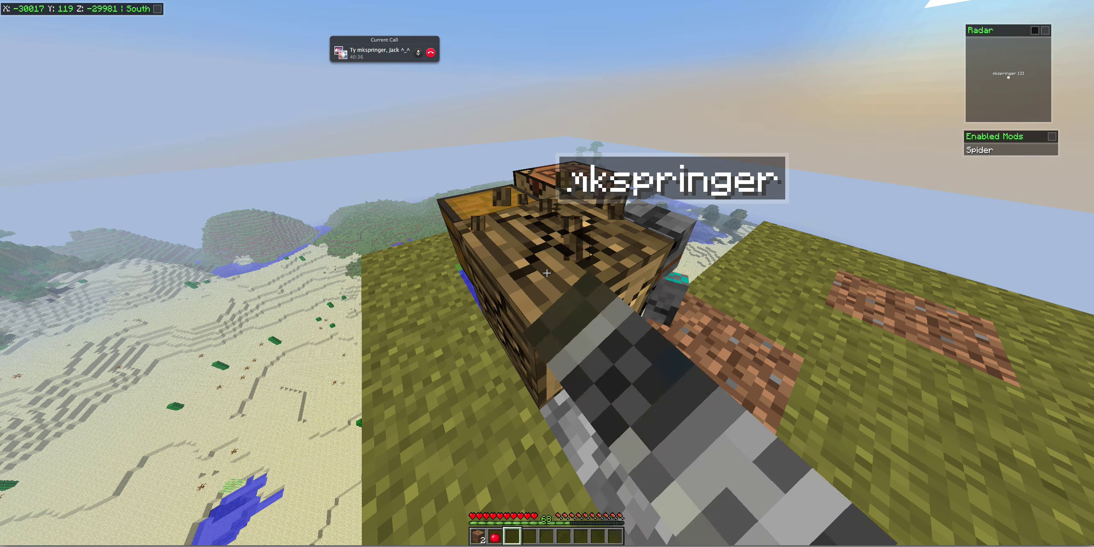
{"action": "key", "text": "w"}
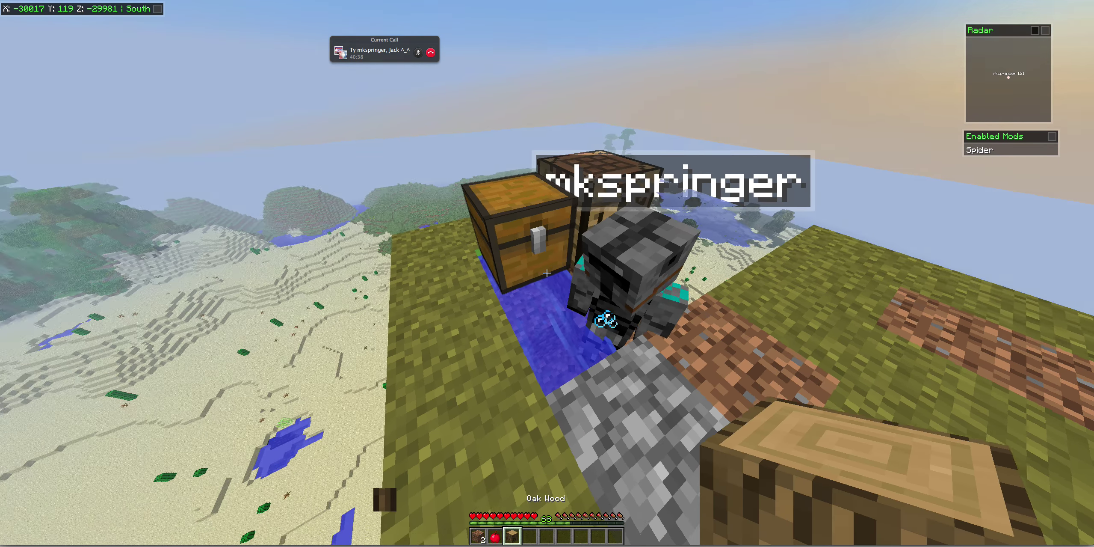
{"action": "right_click", "coordinate": [547, 273]}
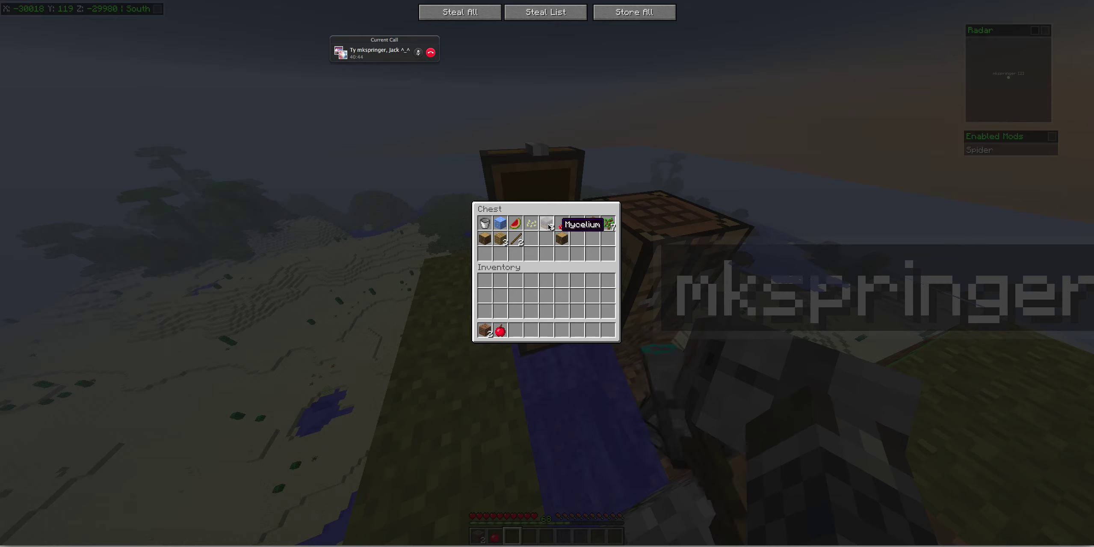
- Place cobblestone beside the lava, then store the oak wood and apple in the chest
{"action": "key", "text": "Escape"}
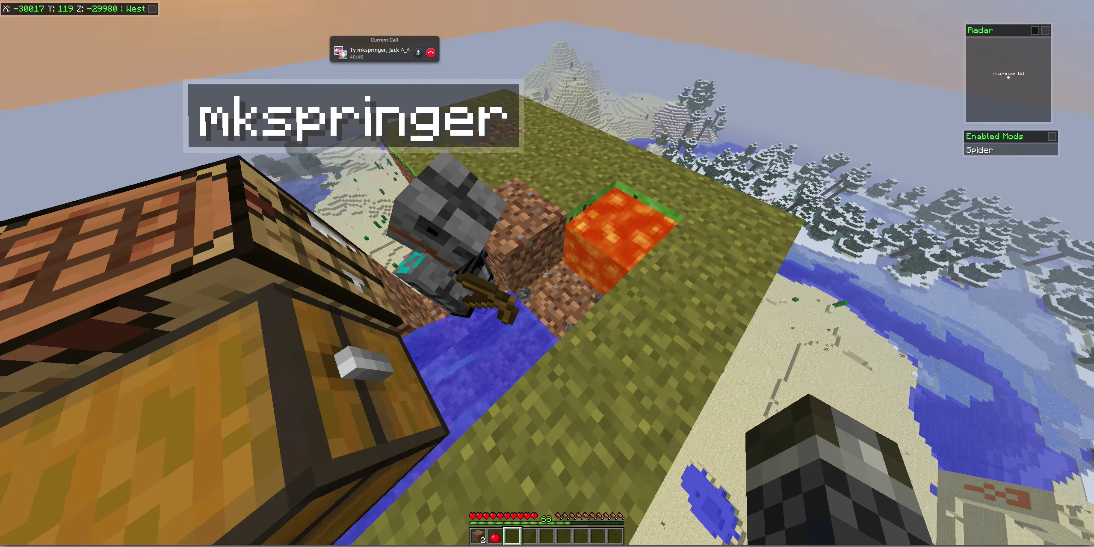
{"action": "right_click", "coordinate": [547, 274]}
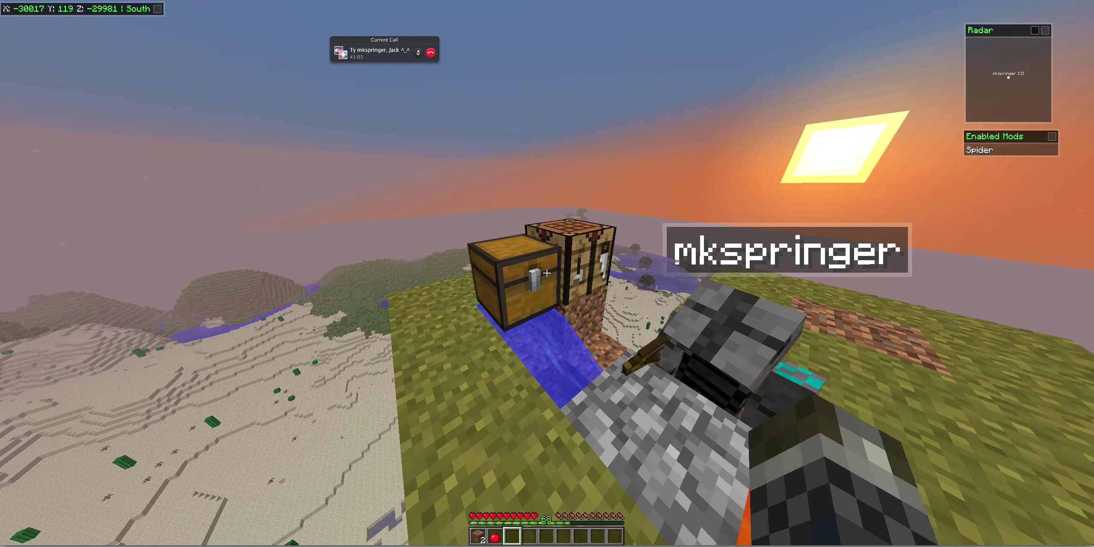
{"action": "right_click", "coordinate": [547, 273]}
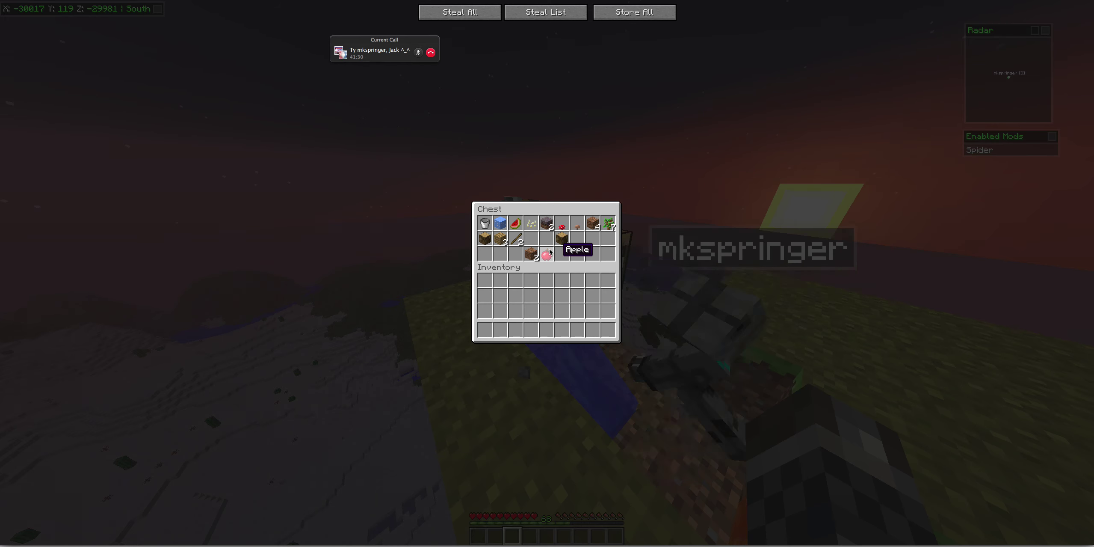
{"action": "key", "text": "Escape"}
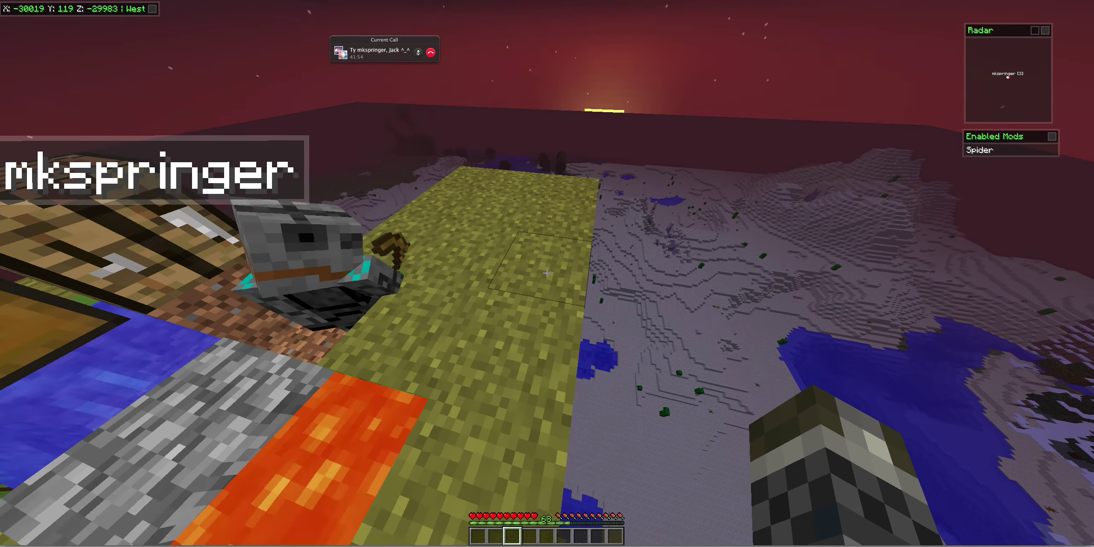
{"action": "key", "text": "w"}
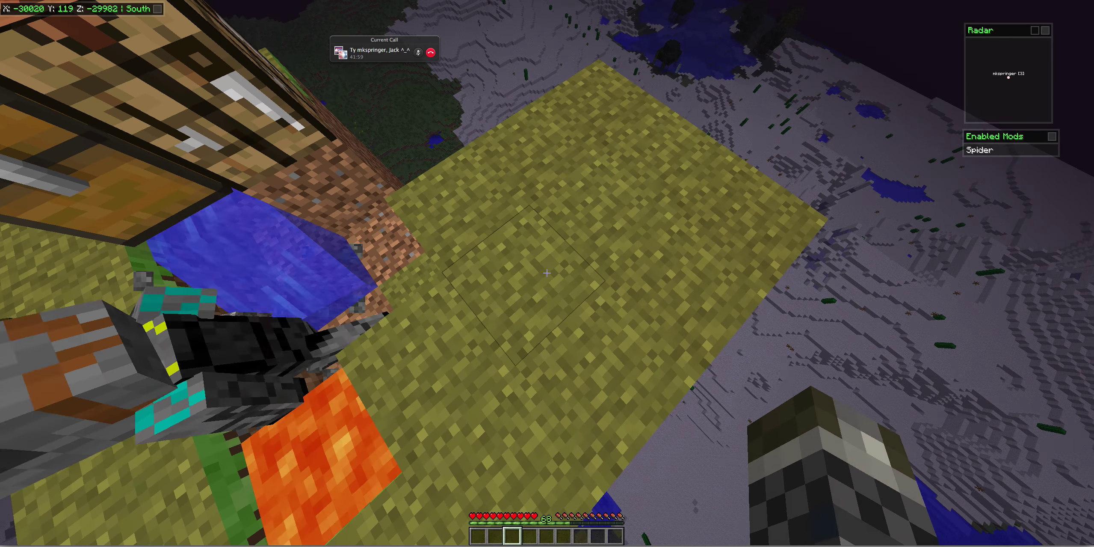
- Dig up grass blocks near the generator to collect dirt
{"action": "left_click", "coordinate": [547, 272]}
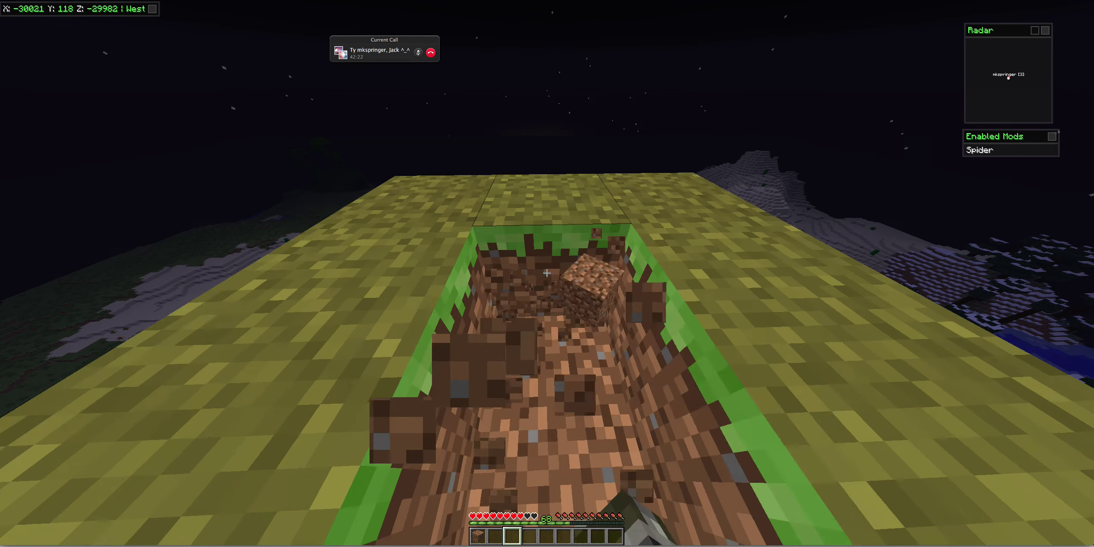
{"action": "right_click", "coordinate": [547, 273]}
{"action": "left_click", "coordinate": [547, 274]}
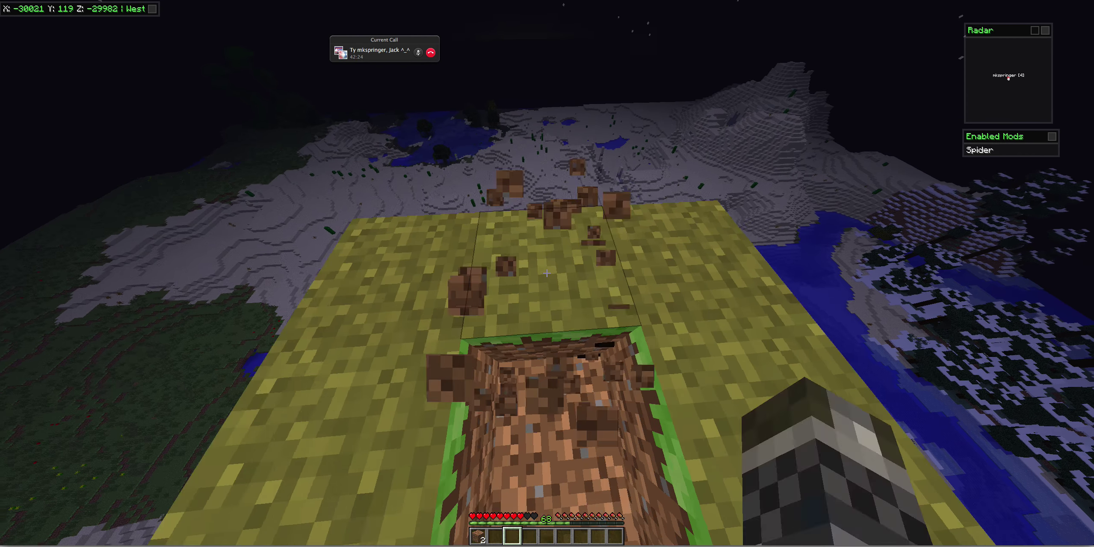
{"action": "key", "text": "w"}
{"action": "key", "text": "w"}
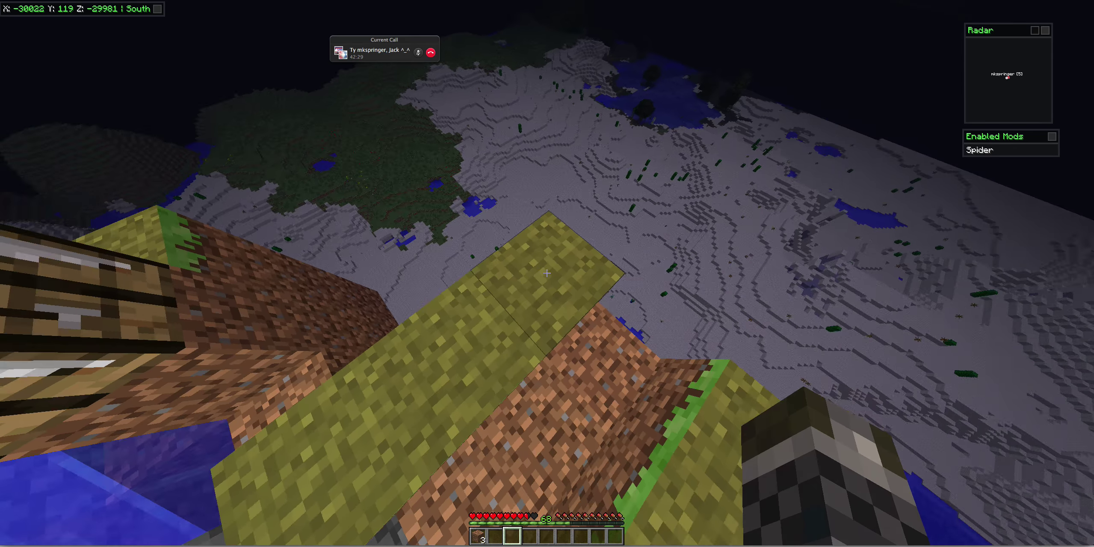
{"action": "left_click", "coordinate": [547, 273]}
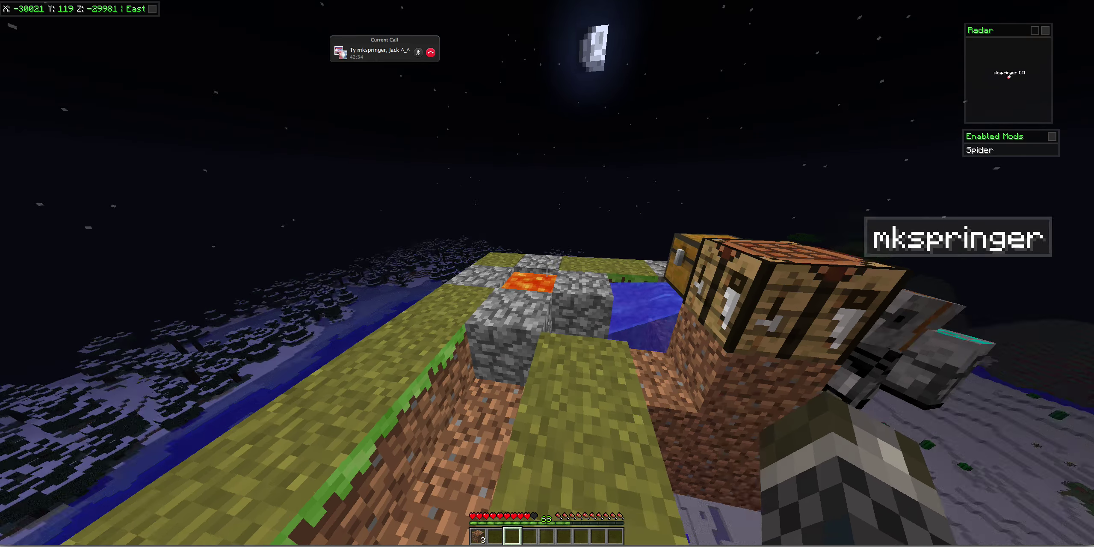
- Turn off the Spider mod in the client settings and mine another grass block
{"action": "key", "text": "Shift_R"}
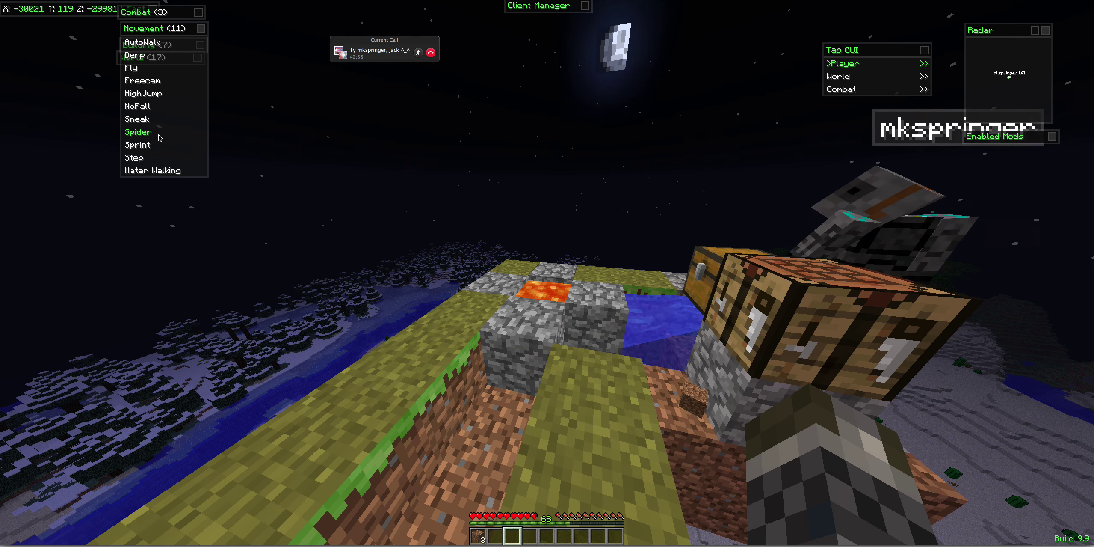
{"action": "key", "text": "Escape"}
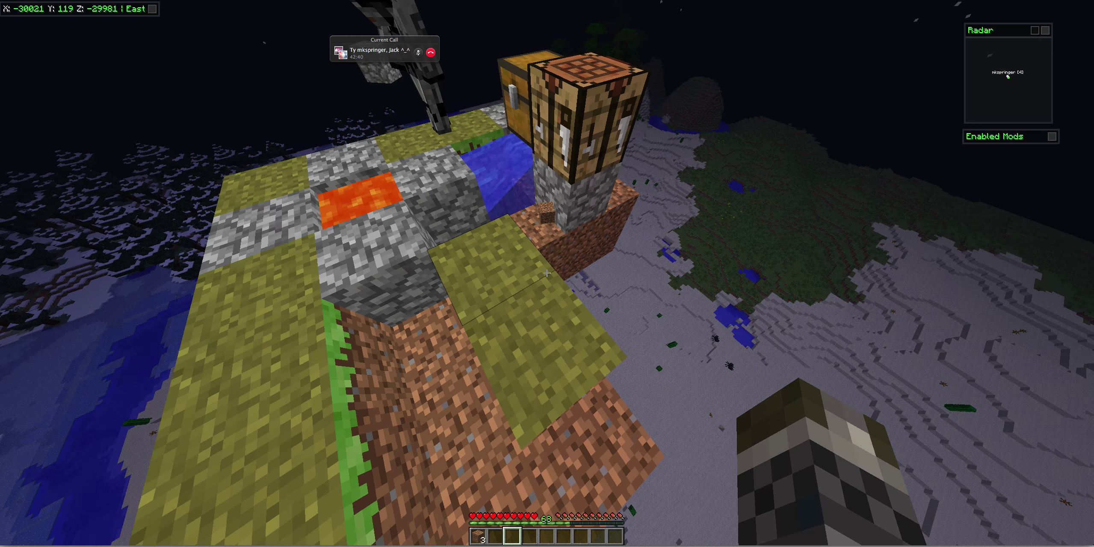
{"action": "key", "text": "s"}
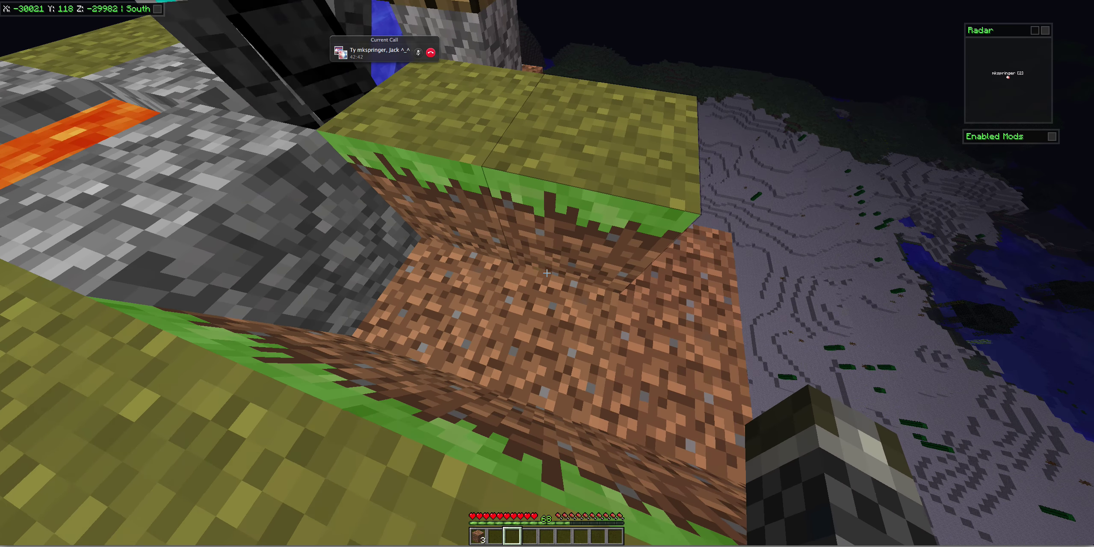
{"action": "key", "text": "w"}
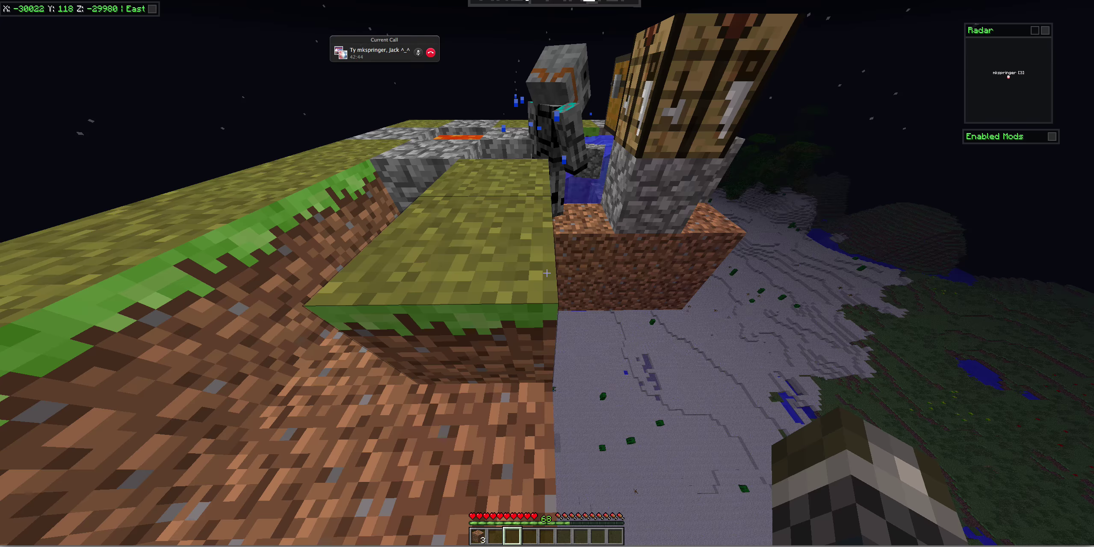
{"action": "key", "text": "w"}
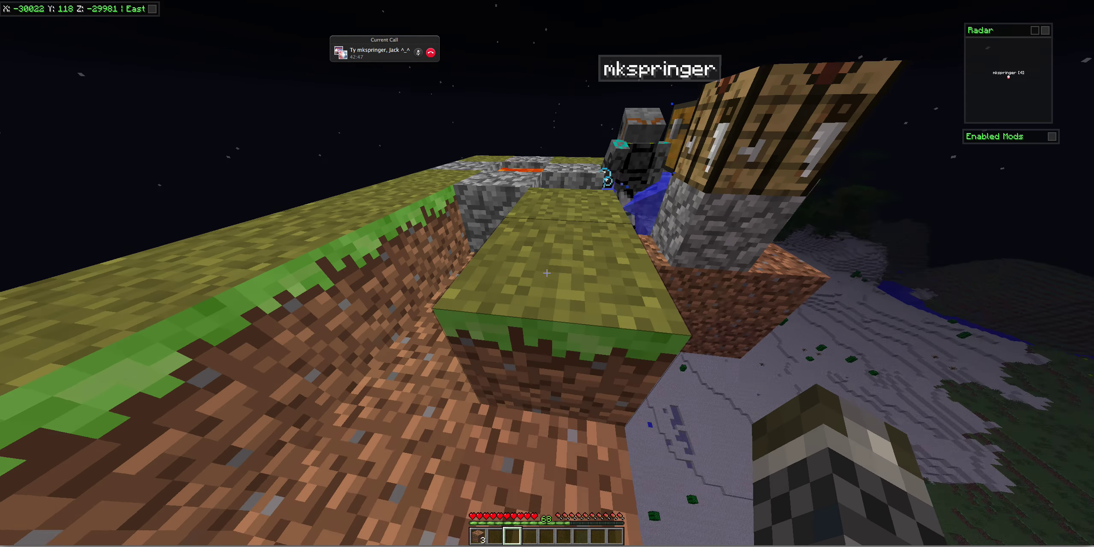
{"action": "left_click", "coordinate": [547, 273]}
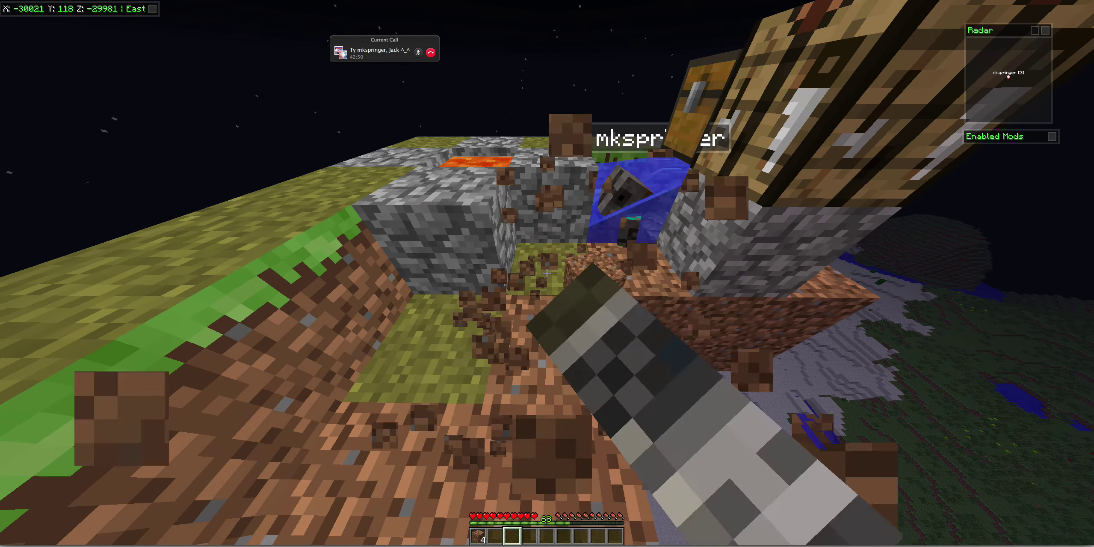
{"action": "key", "text": "w"}
{"action": "key", "text": "w"}
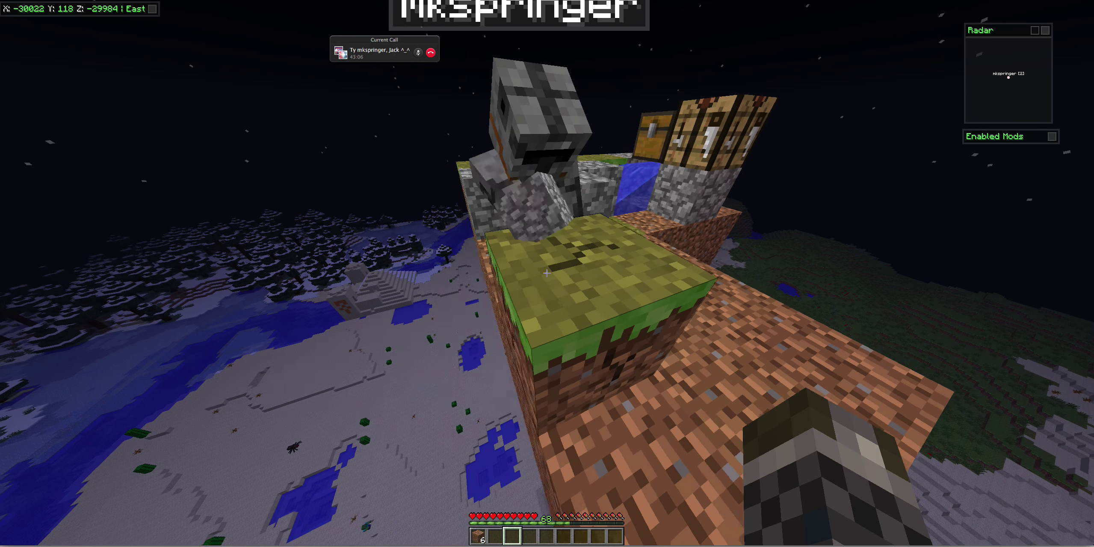
- Mine one more grass block, climb onto the platform, and store the dirt in the chest
{"action": "left_click", "coordinate": [546, 272]}
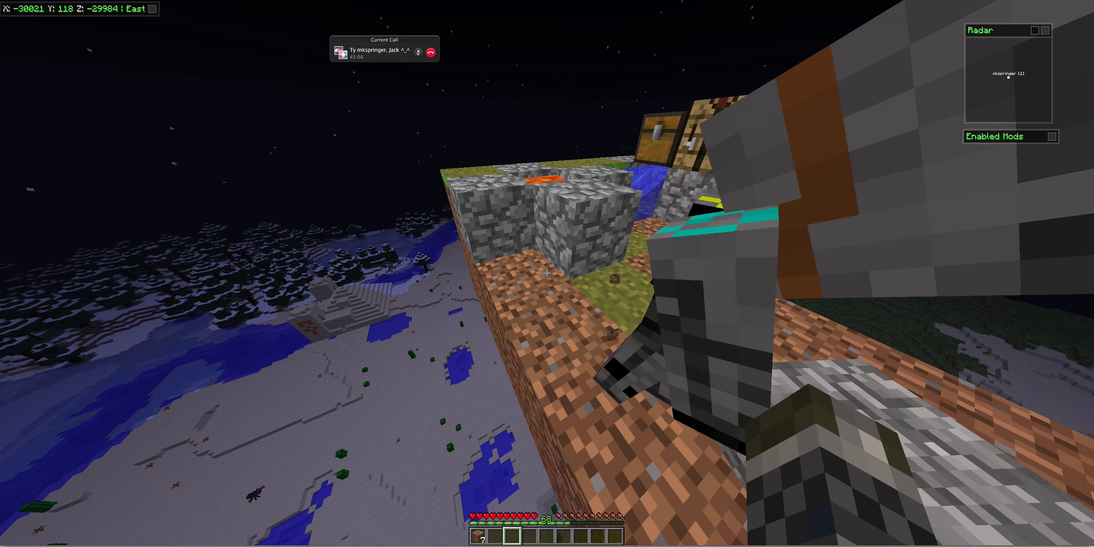
{"action": "key", "text": "space"}
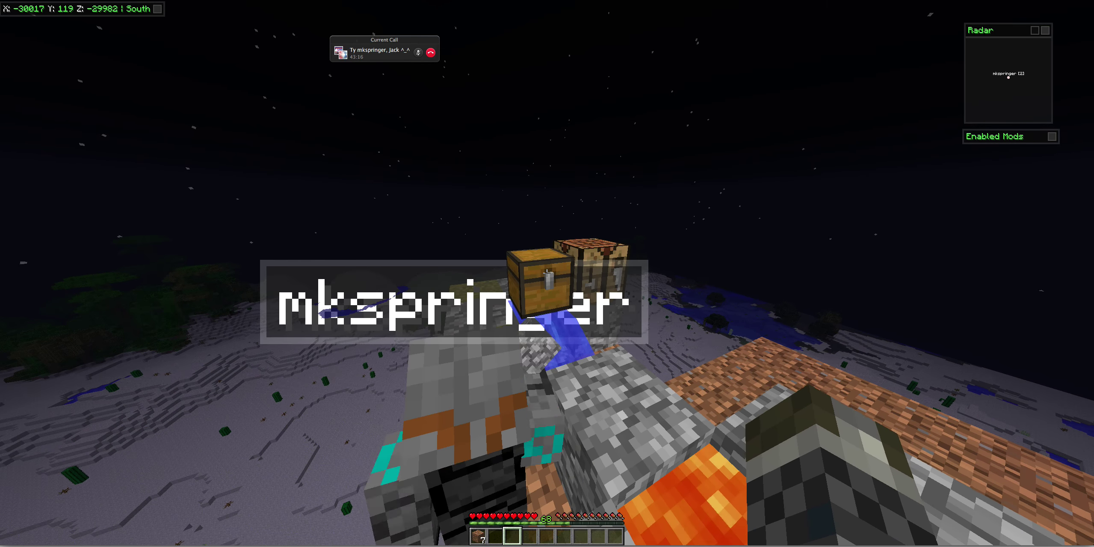
{"action": "right_click", "coordinate": [547, 273]}
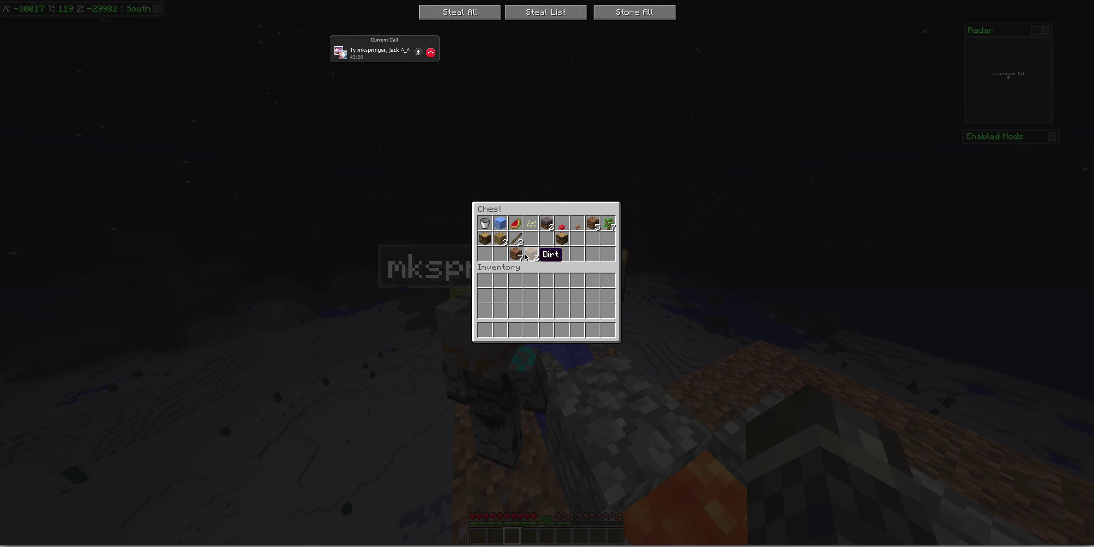
{"action": "key", "text": "Escape"}
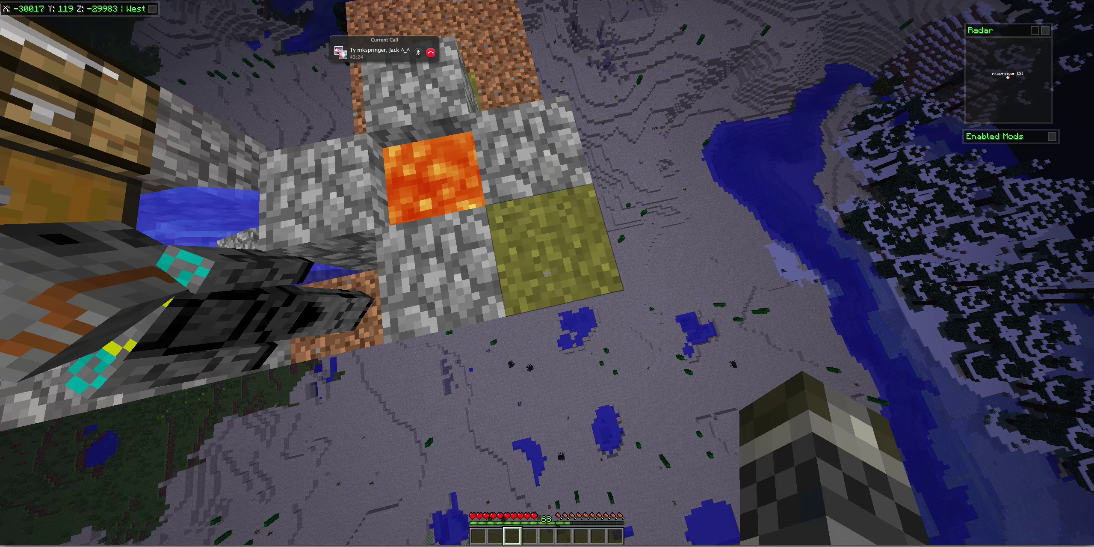
- Mine down through the dirt under the island edge, then jump back toward the surface
{"action": "left_click", "coordinate": [547, 273]}
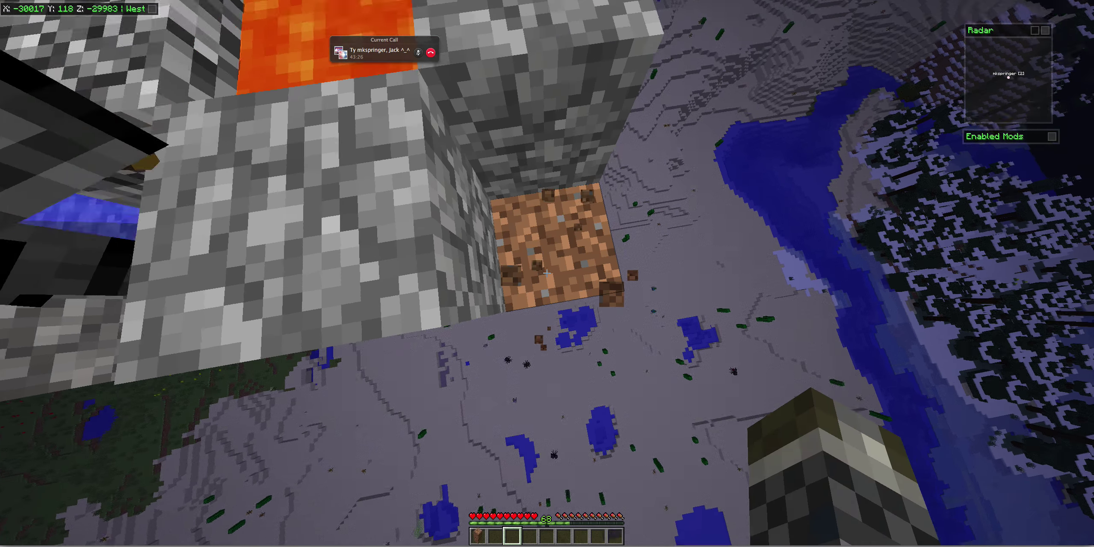
{"action": "left_click", "coordinate": [547, 273]}
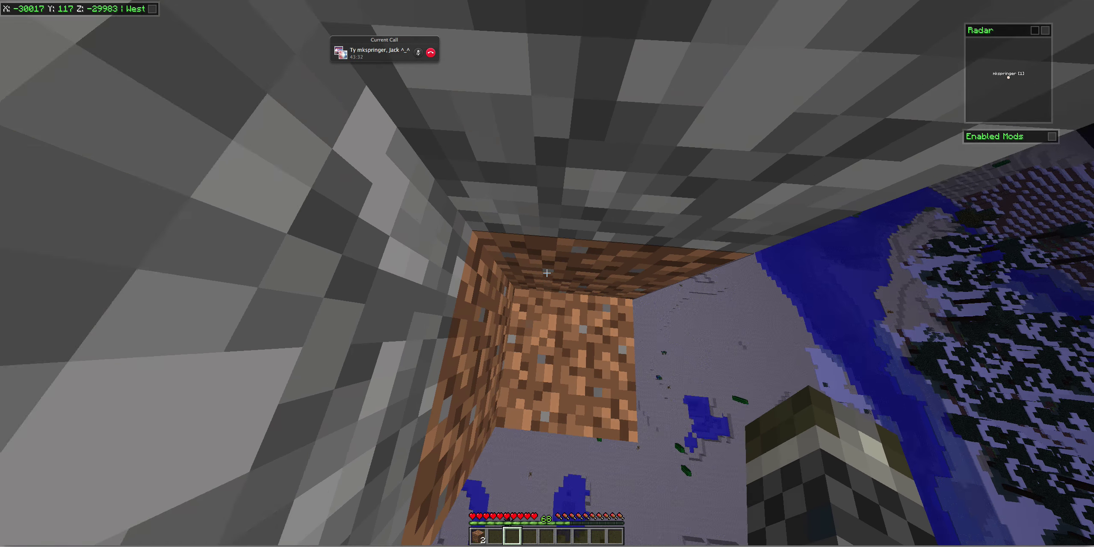
{"action": "left_click", "coordinate": [547, 274]}
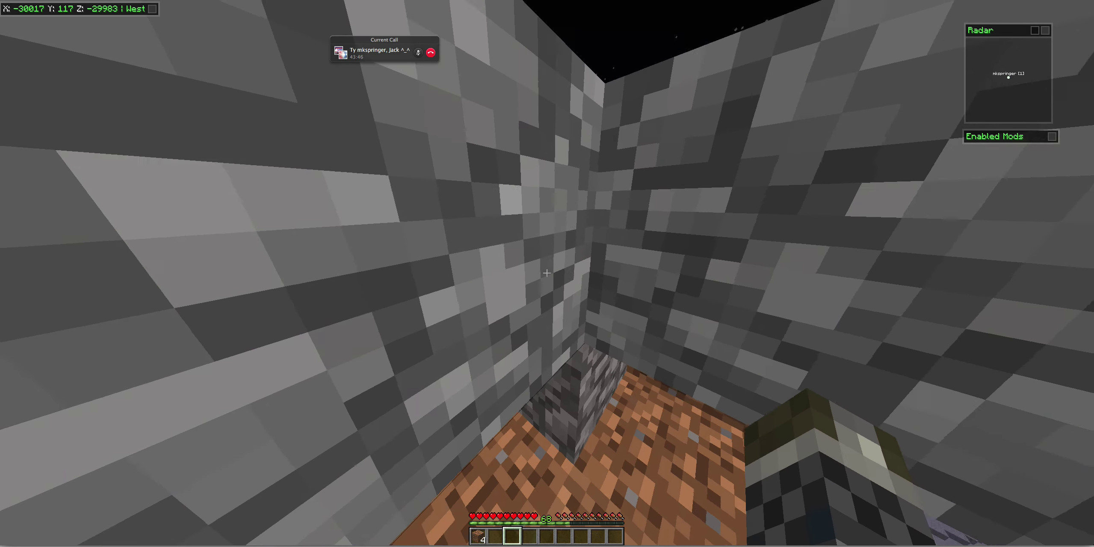
{"action": "key", "text": "space"}
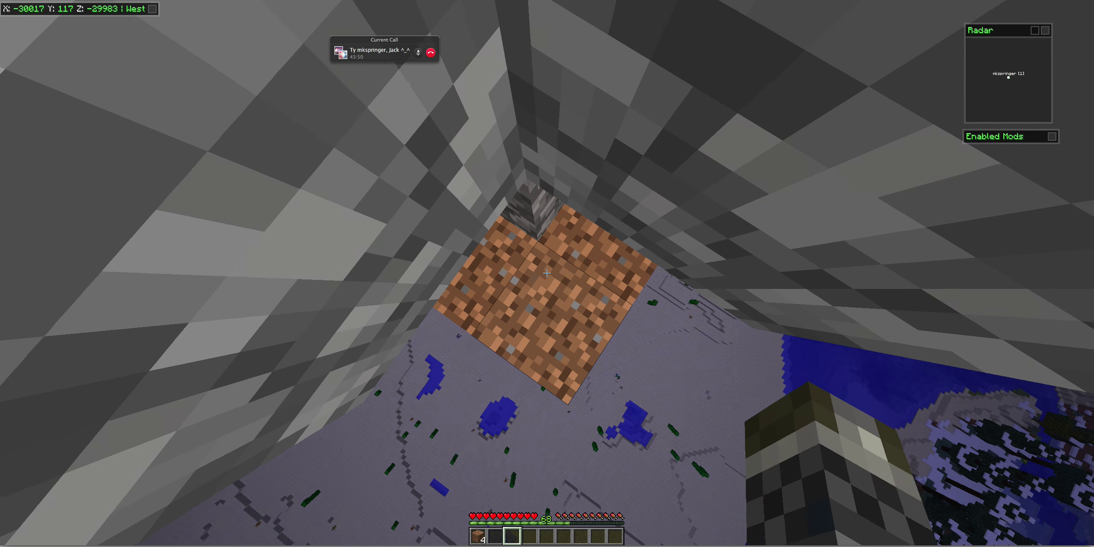
{"action": "key", "text": "space"}
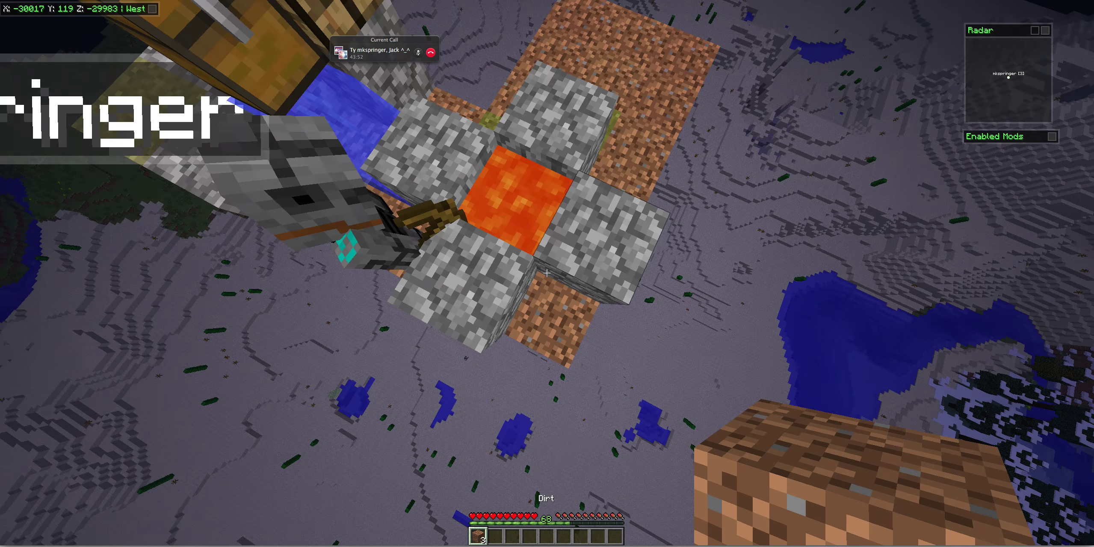
- Rise above the generator, hold the dirt in slot 1, and mine surrounding dirt and grass blocks
{"action": "key", "text": "space"}
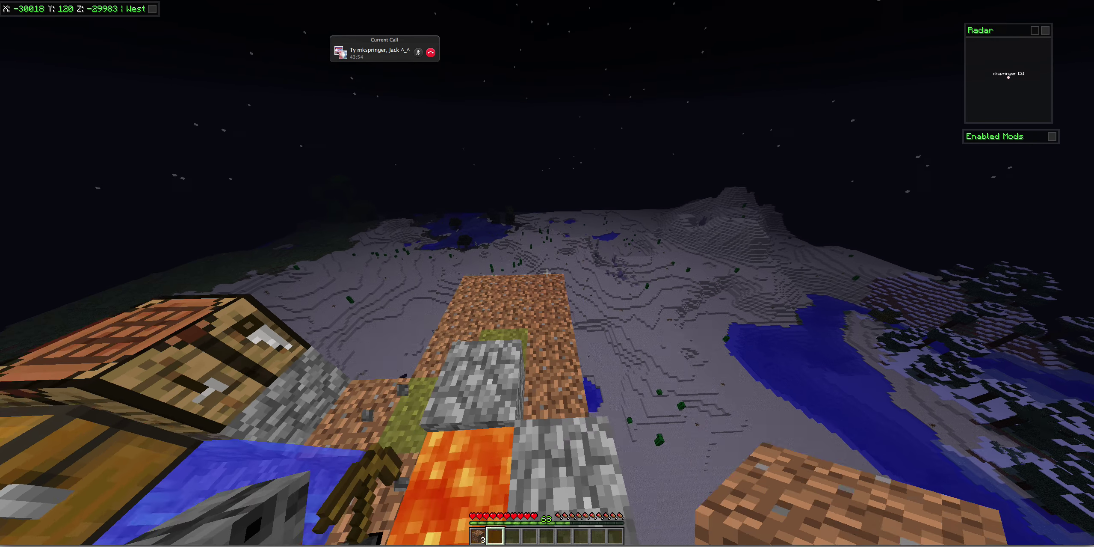
{"action": "key", "text": "1"}
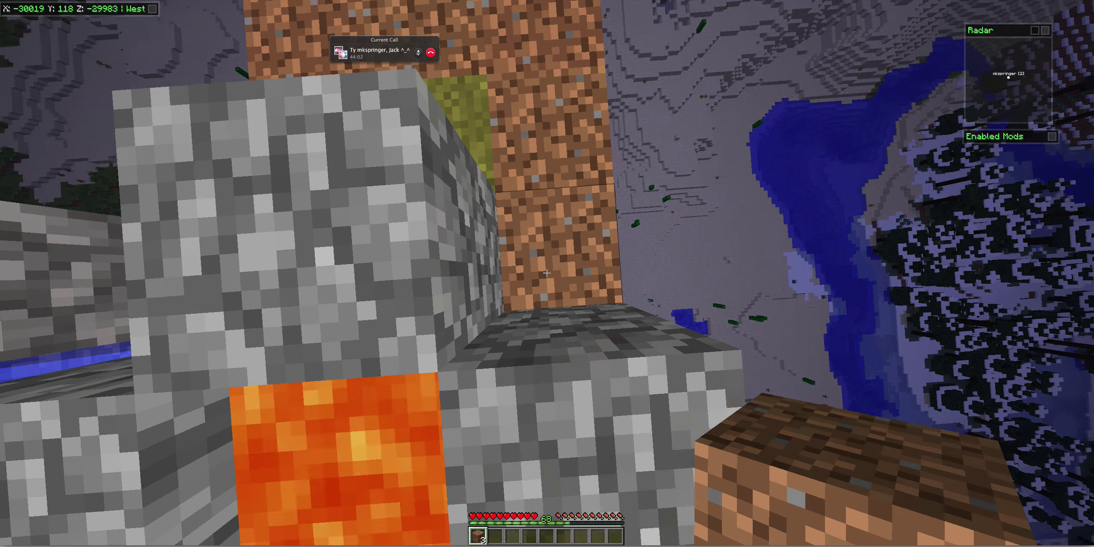
{"action": "left_click", "coordinate": [547, 272]}
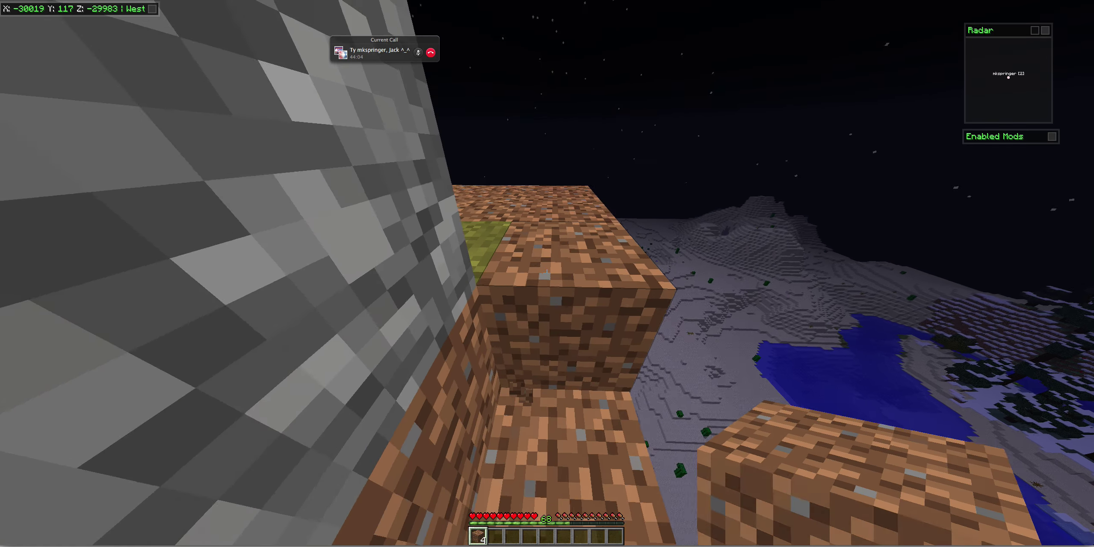
{"action": "left_click", "coordinate": [547, 273]}
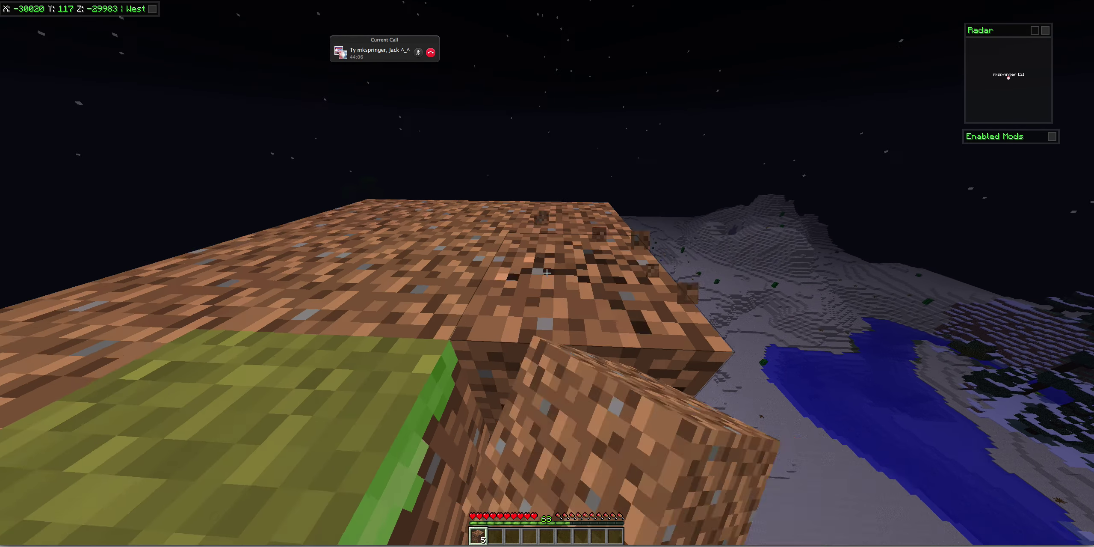
{"action": "left_click_drag", "start_coordinate": [547, 273], "coordinate": [547, 272]}
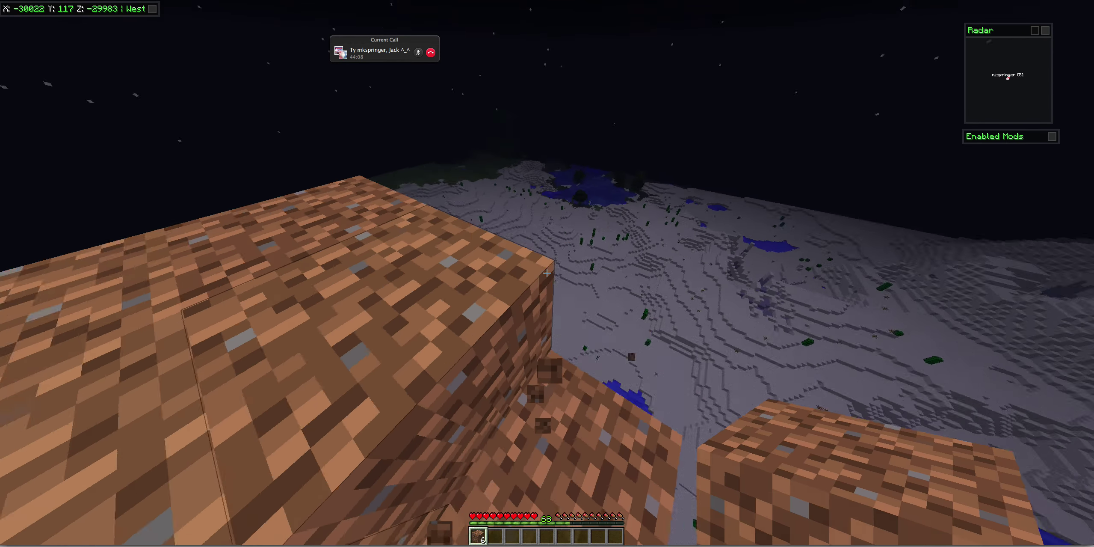
{"action": "left_click_drag", "start_coordinate": [547, 272], "coordinate": [547, 272]}
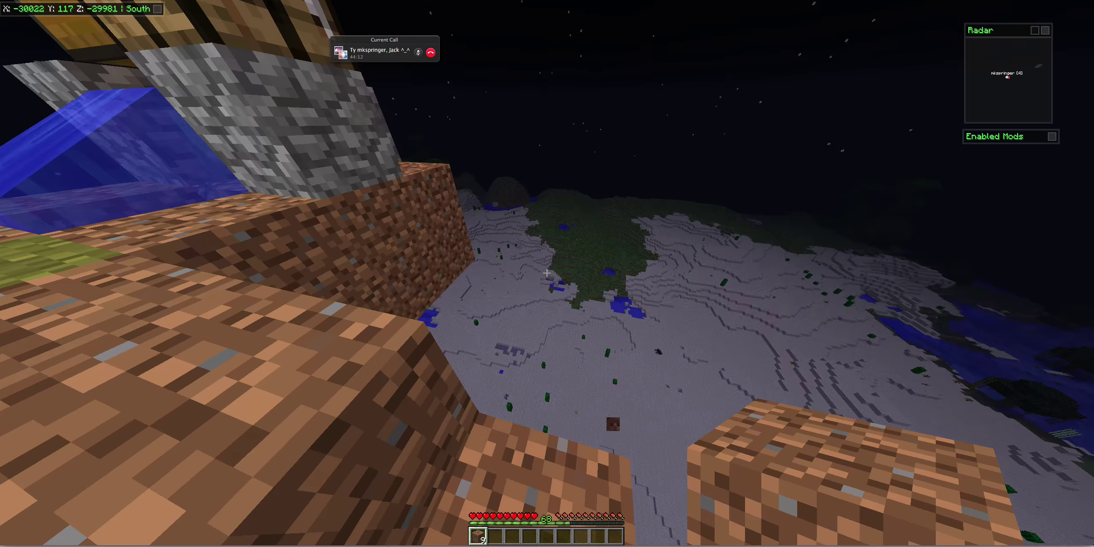
{"action": "left_click_drag", "start_coordinate": [547, 273], "coordinate": [547, 273]}
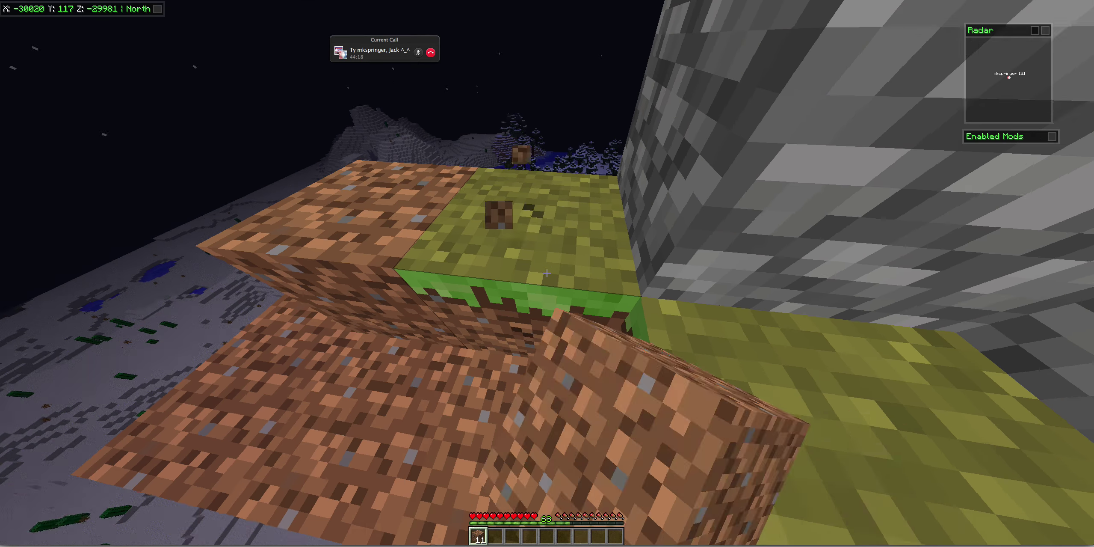
{"action": "left_click_drag", "start_coordinate": [547, 272], "coordinate": [547, 272]}
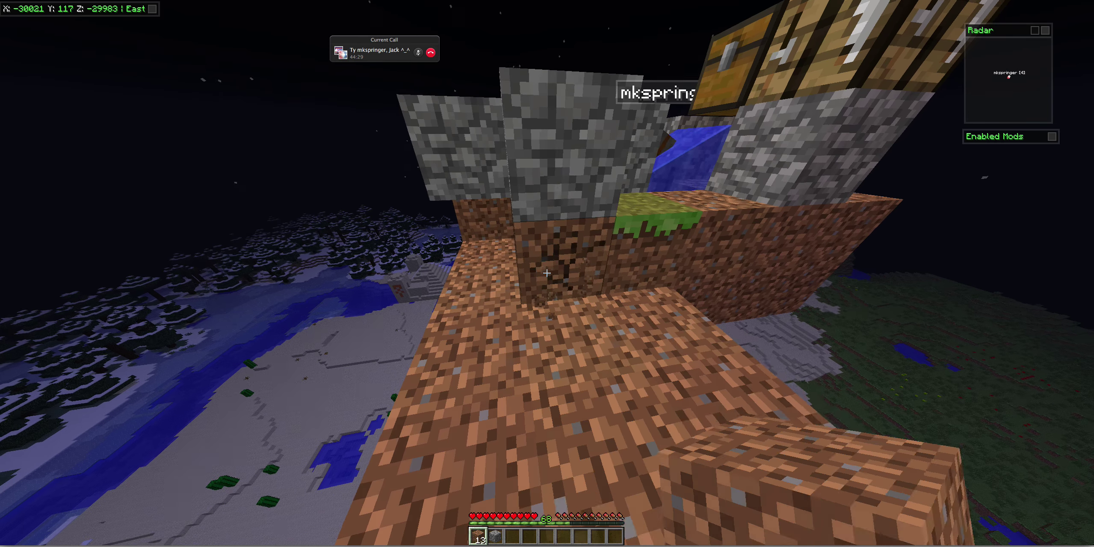
{"action": "left_click", "coordinate": [547, 273]}
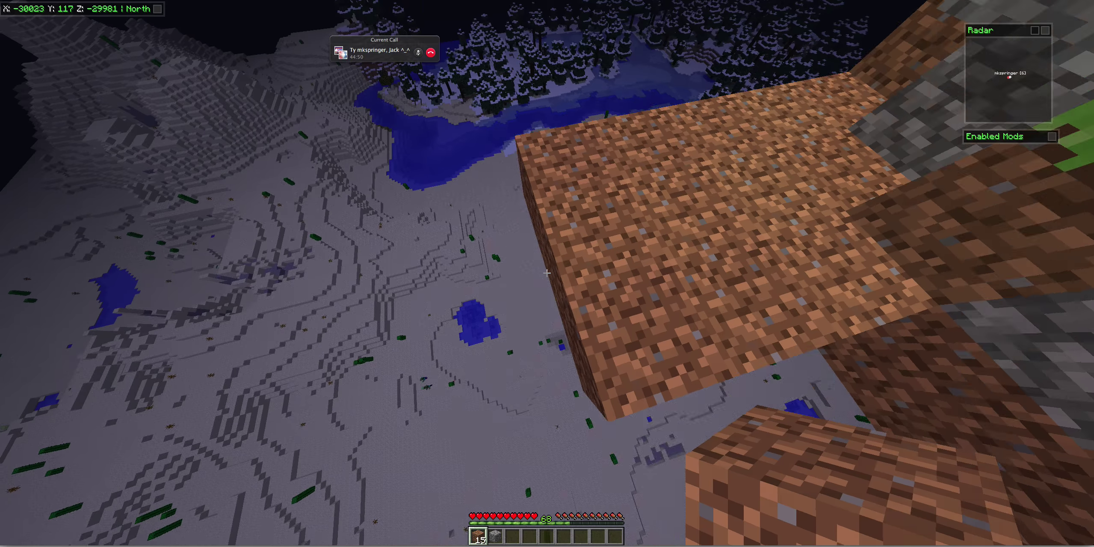
- Walk to the island's north edge and place a dirt block there
{"action": "key", "text": "w"}
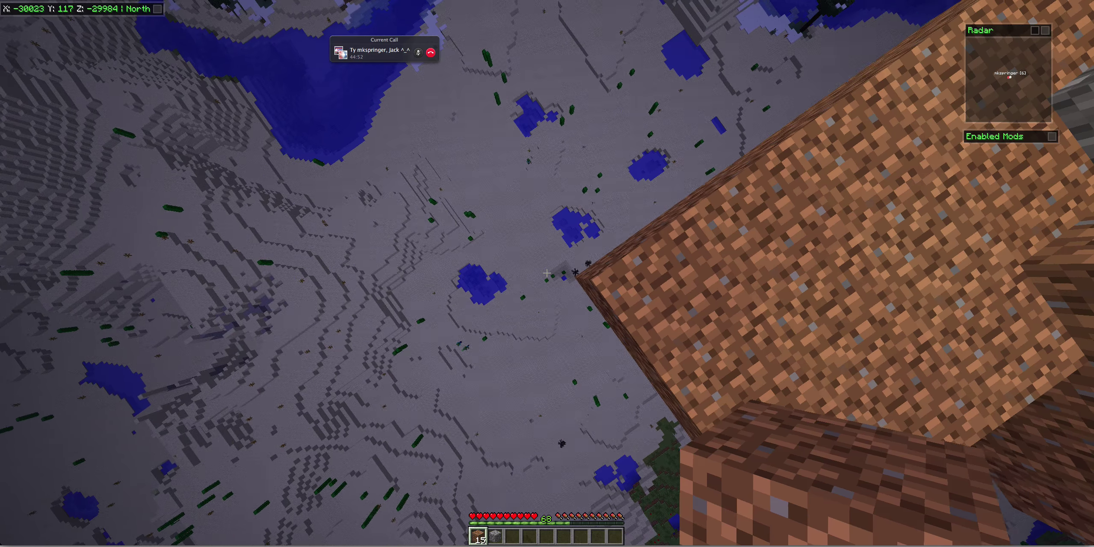
{"action": "key", "text": "d"}
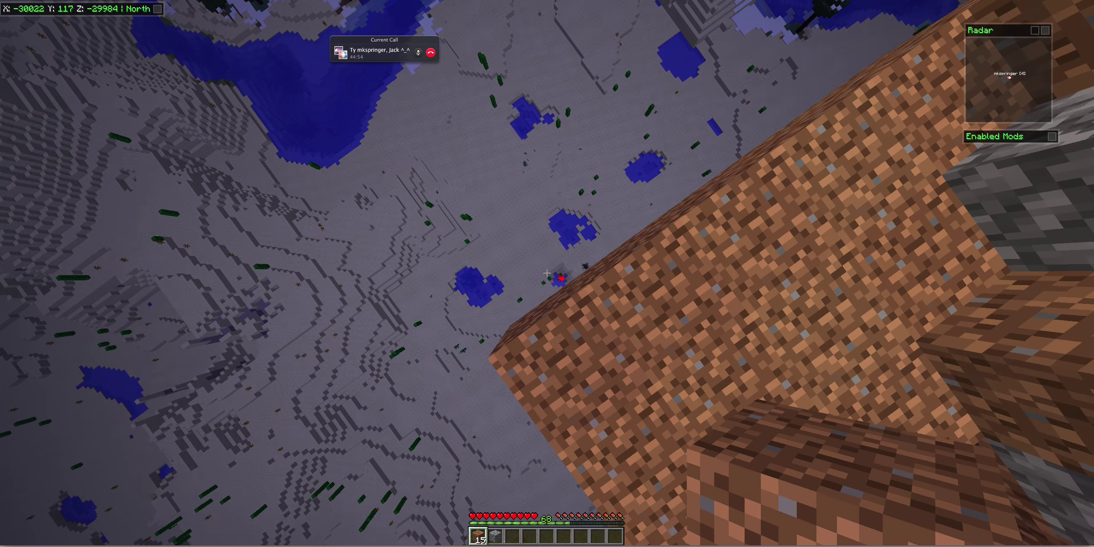
{"action": "key", "text": "d"}
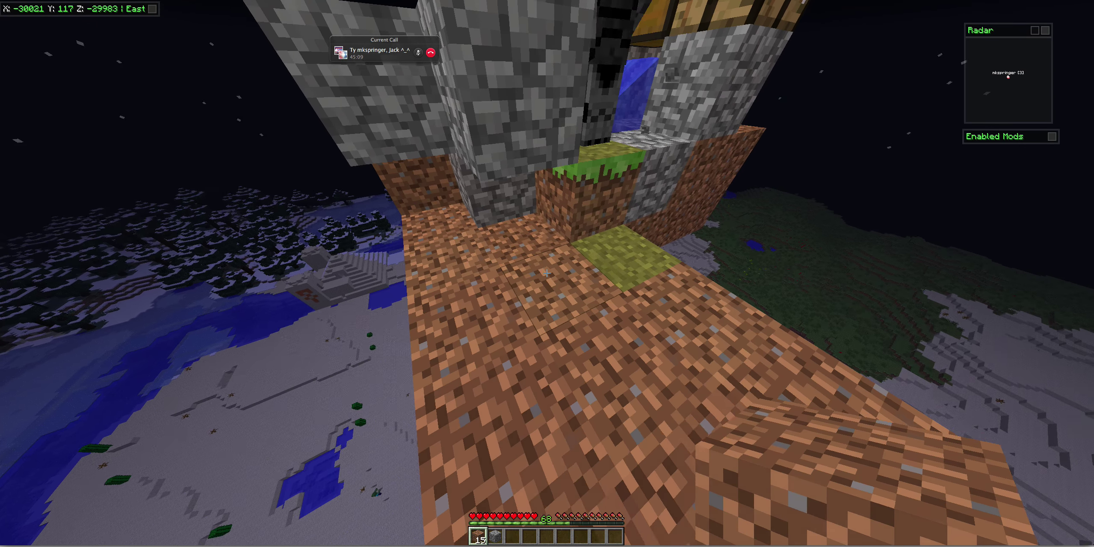
{"action": "right_click", "coordinate": [547, 273]}
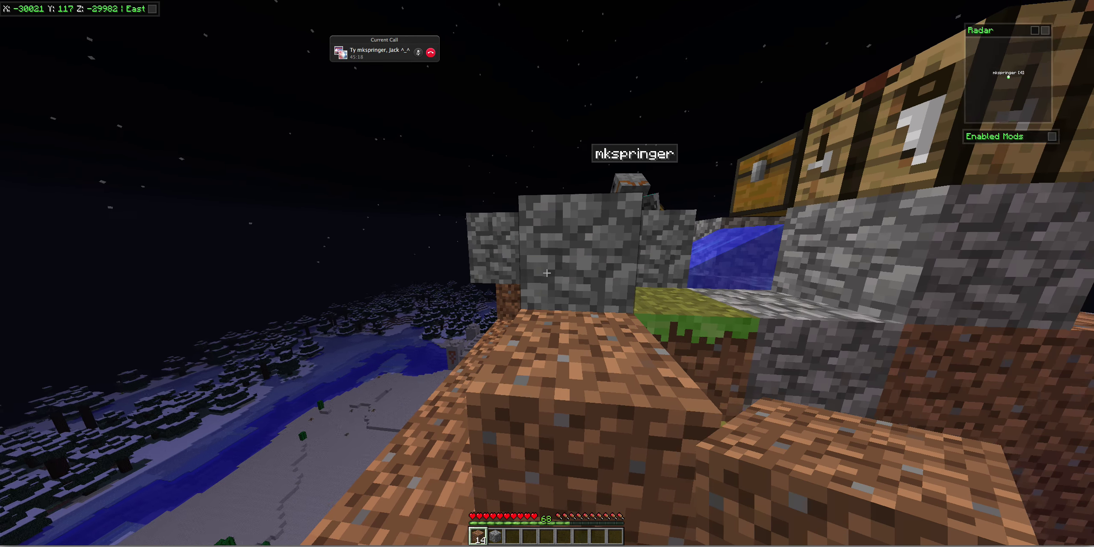
- Climb onto the cobblestone ring, mine a generator cobblestone, and deposit the dirt in the chest
{"action": "key", "text": "w"}
{"action": "key", "text": "space"}
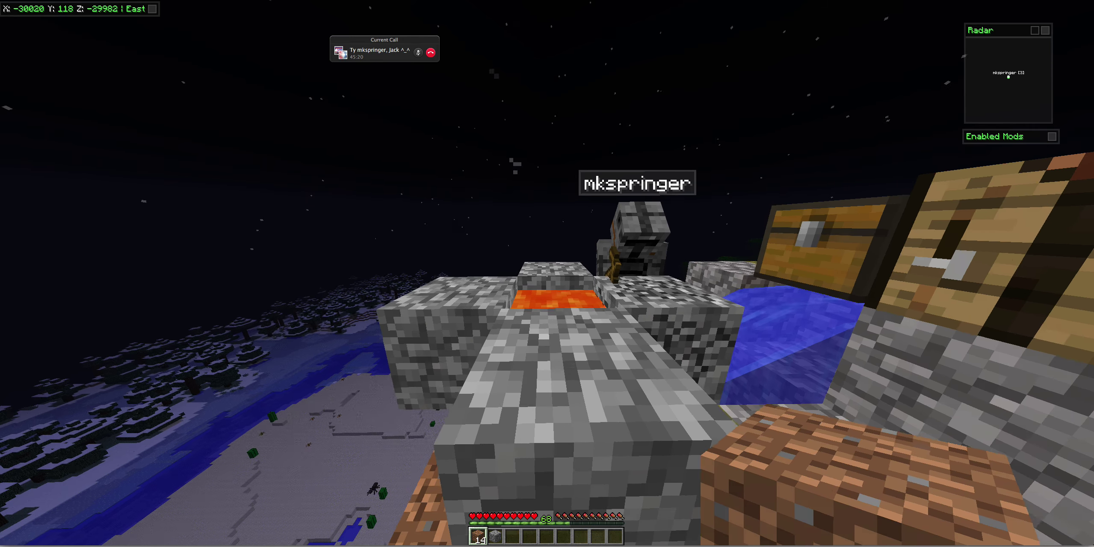
{"action": "key", "text": "space"}
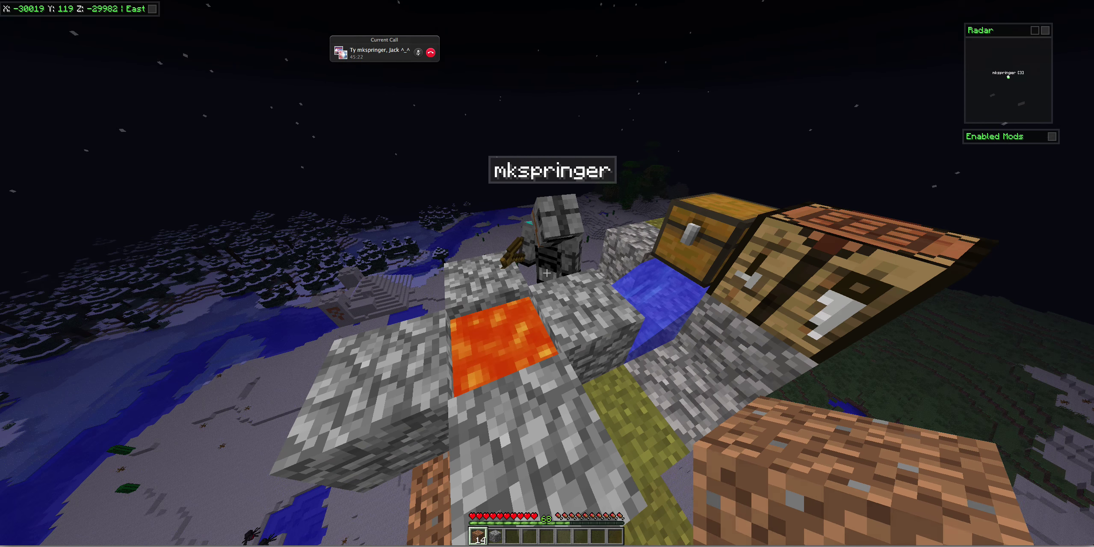
{"action": "left_click", "coordinate": [547, 273]}
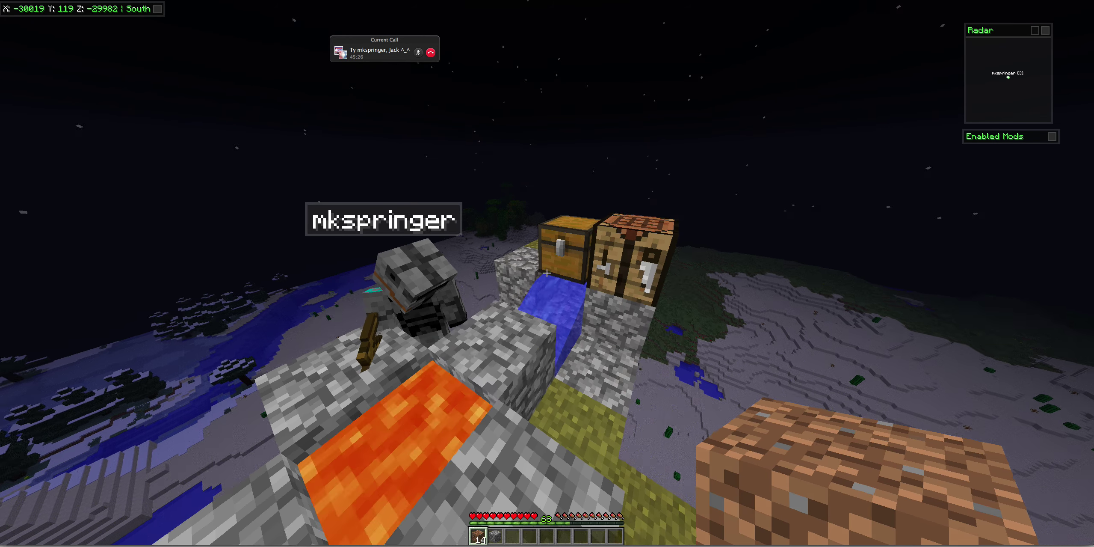
{"action": "right_click", "coordinate": [547, 273]}
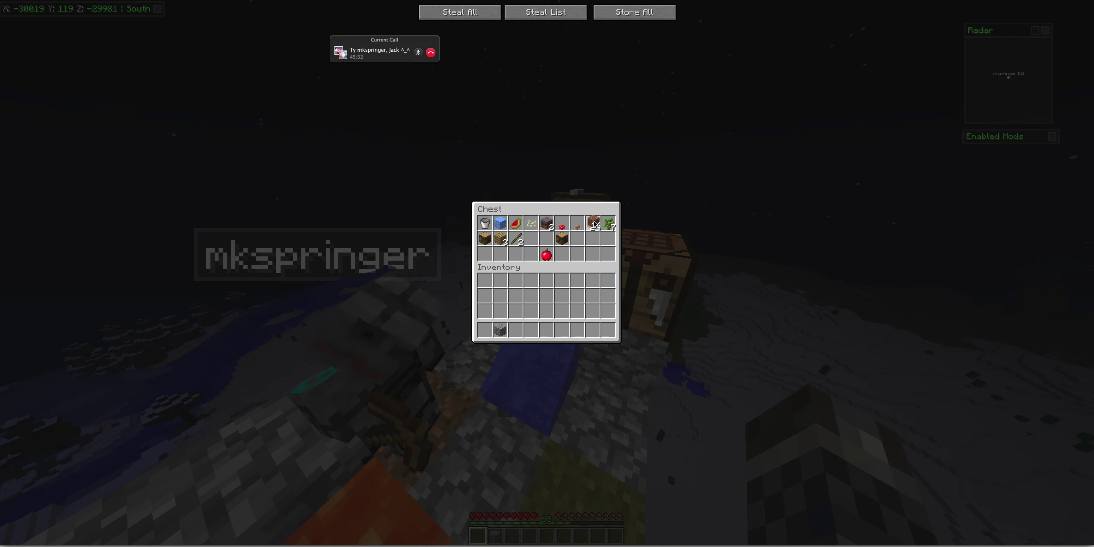
{"action": "key", "text": "Escape"}
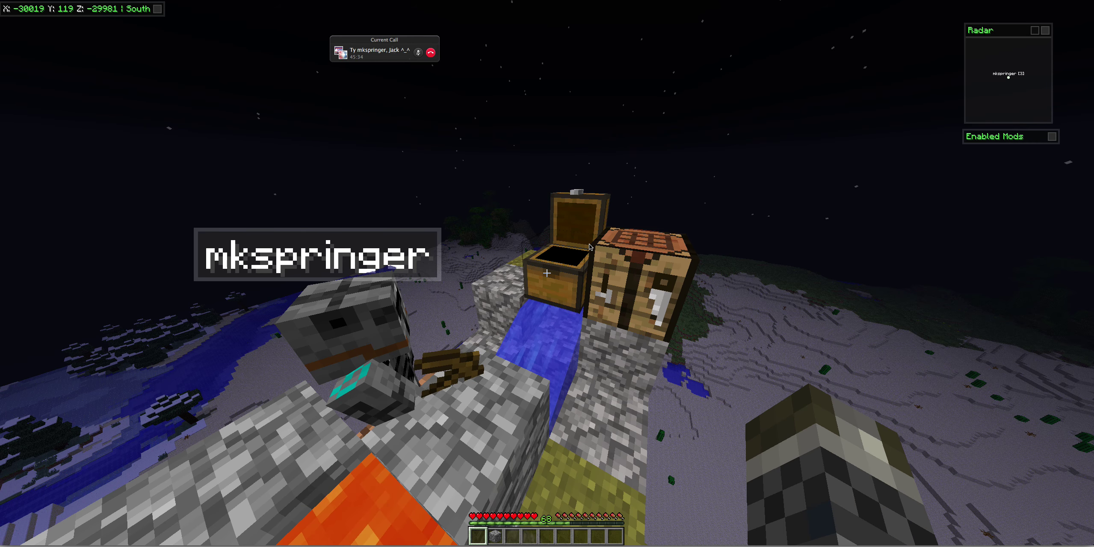
{"action": "key", "text": "s"}
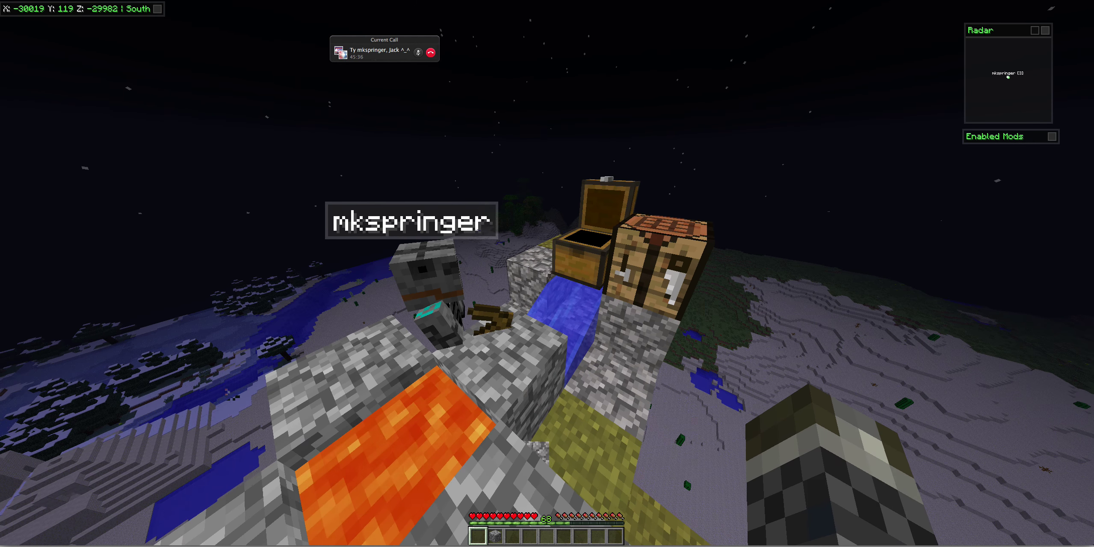
{"action": "key", "text": "w"}
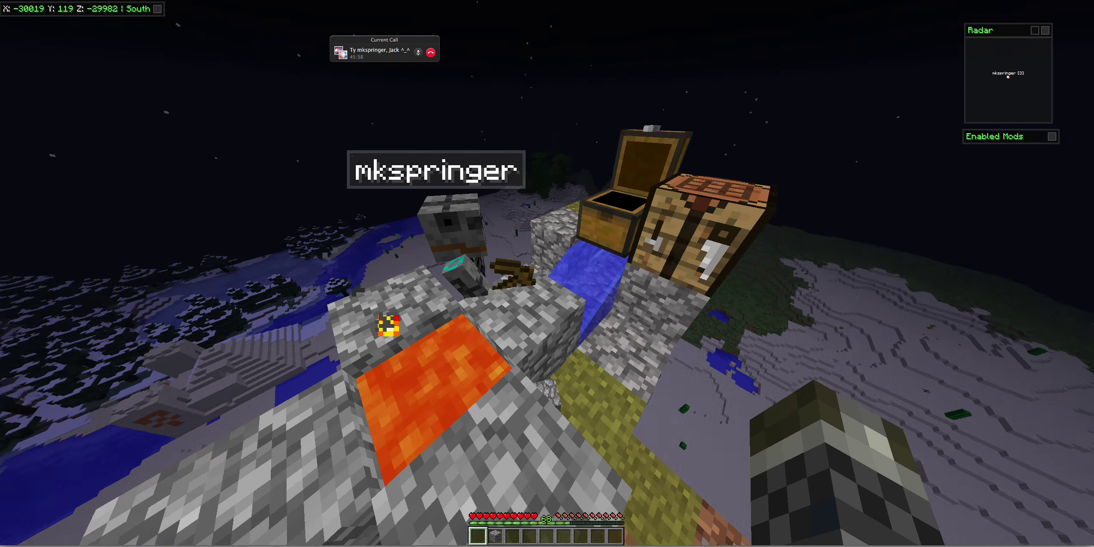
{"action": "key", "text": "w"}
{"action": "key", "text": "w"}
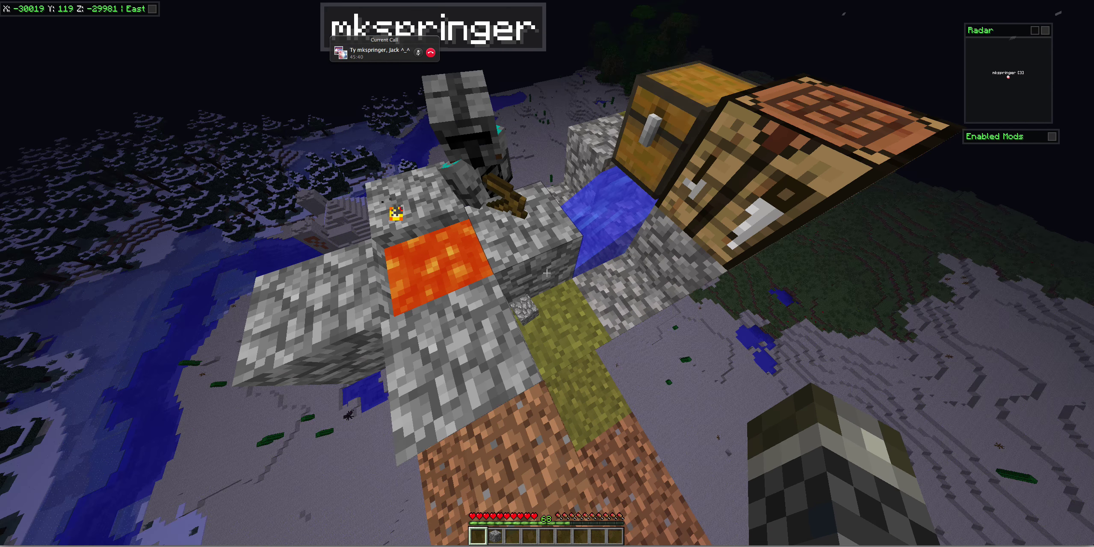
{"action": "key", "text": "w"}
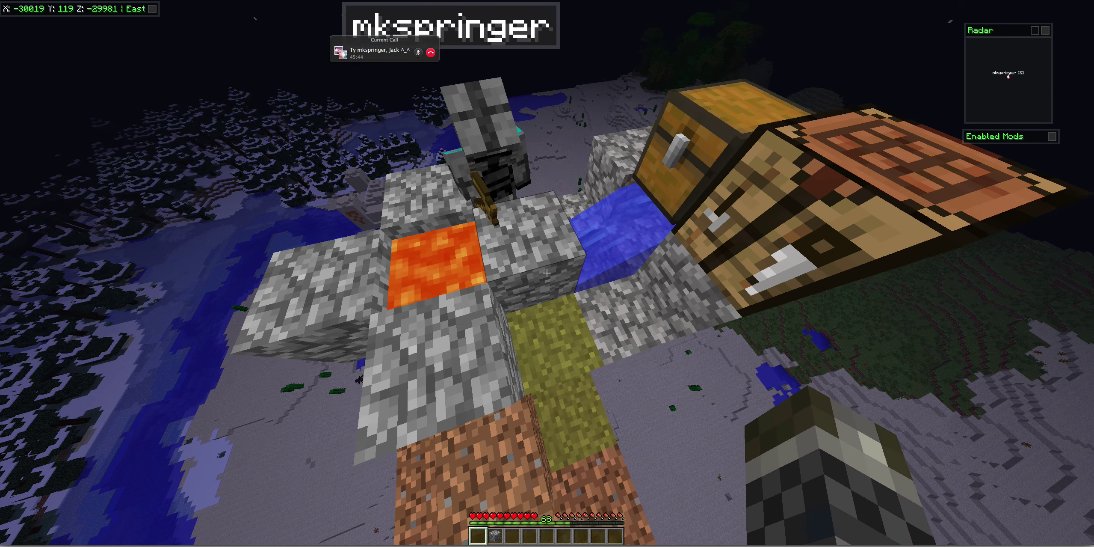
{"action": "left_click", "coordinate": [547, 274]}
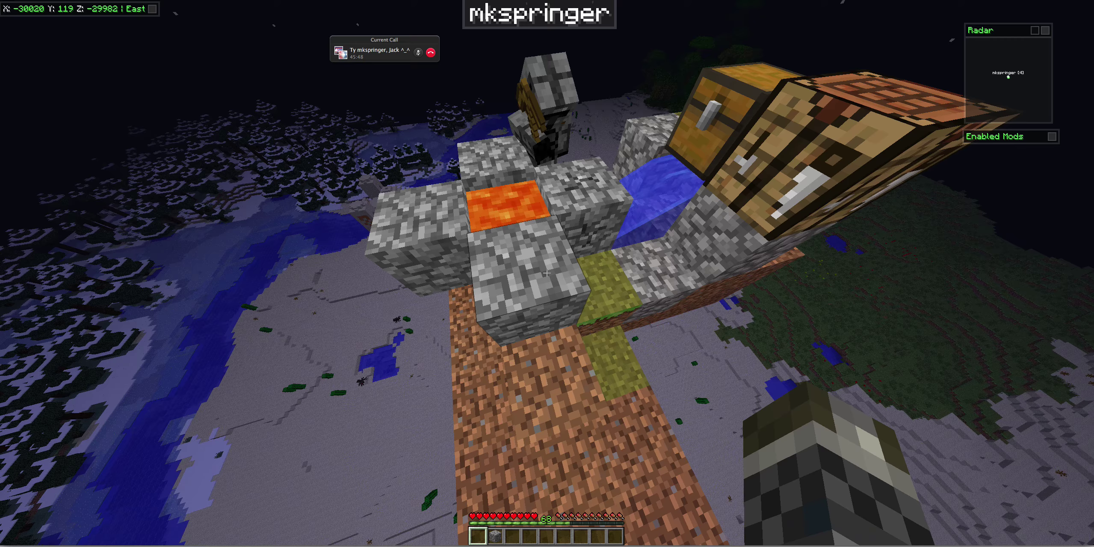
{"action": "key", "text": "s"}
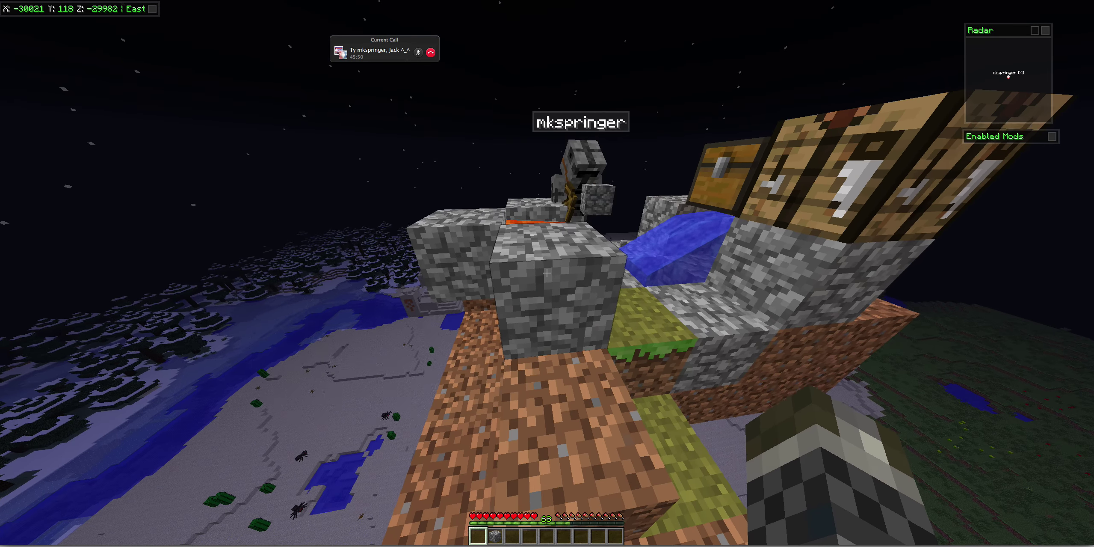
{"action": "key", "text": "w"}
{"action": "key", "text": "space"}
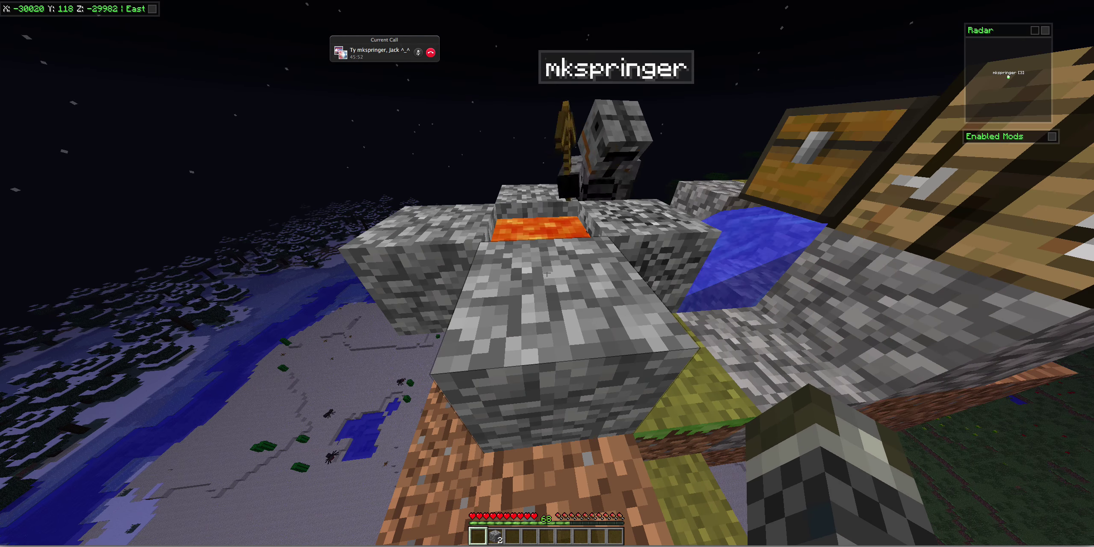
{"action": "key", "text": "s"}
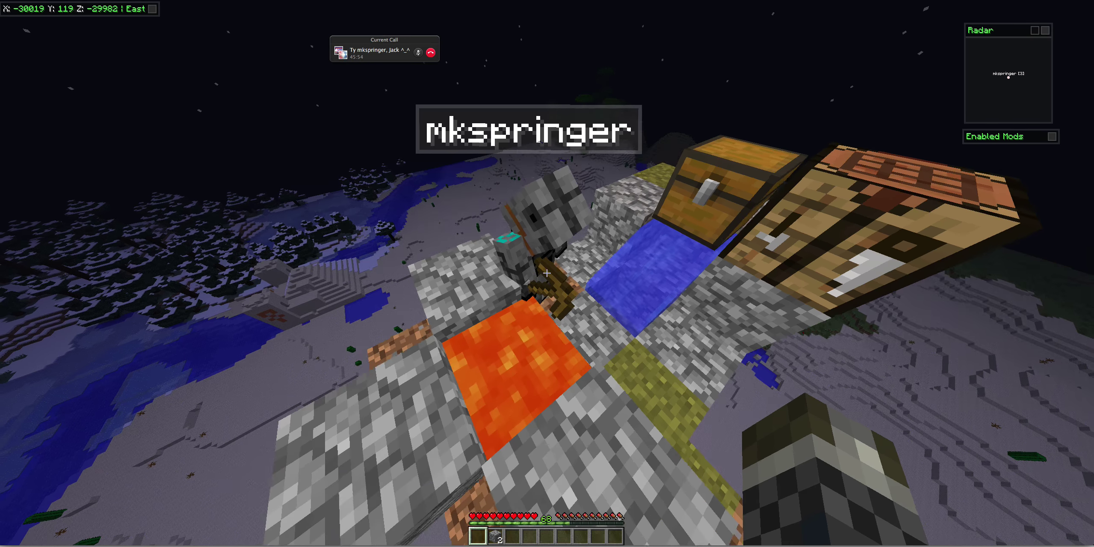
{"action": "key", "text": "s"}
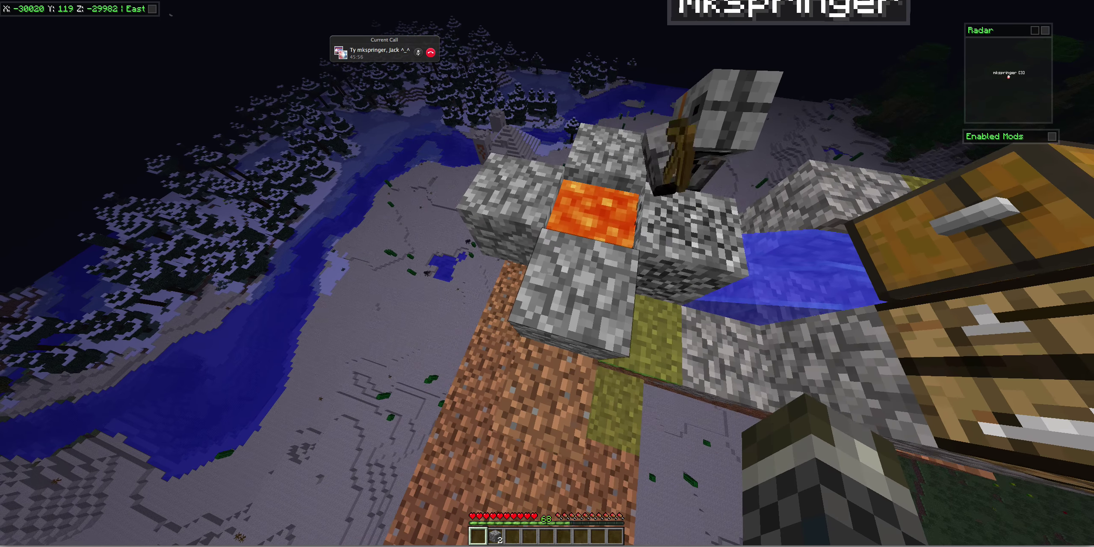
{"action": "key", "text": "s"}
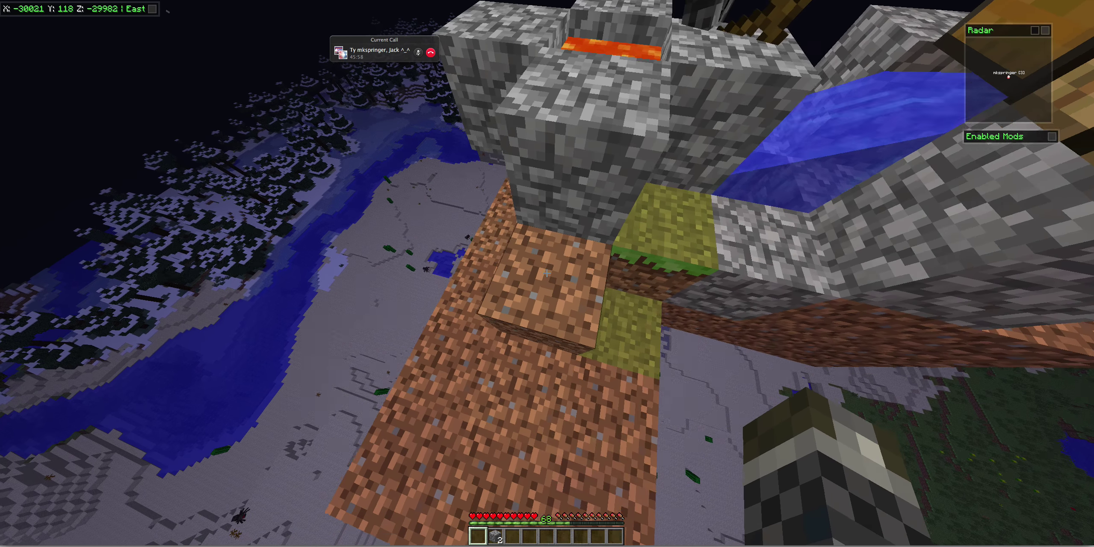
{"action": "key", "text": "w"}
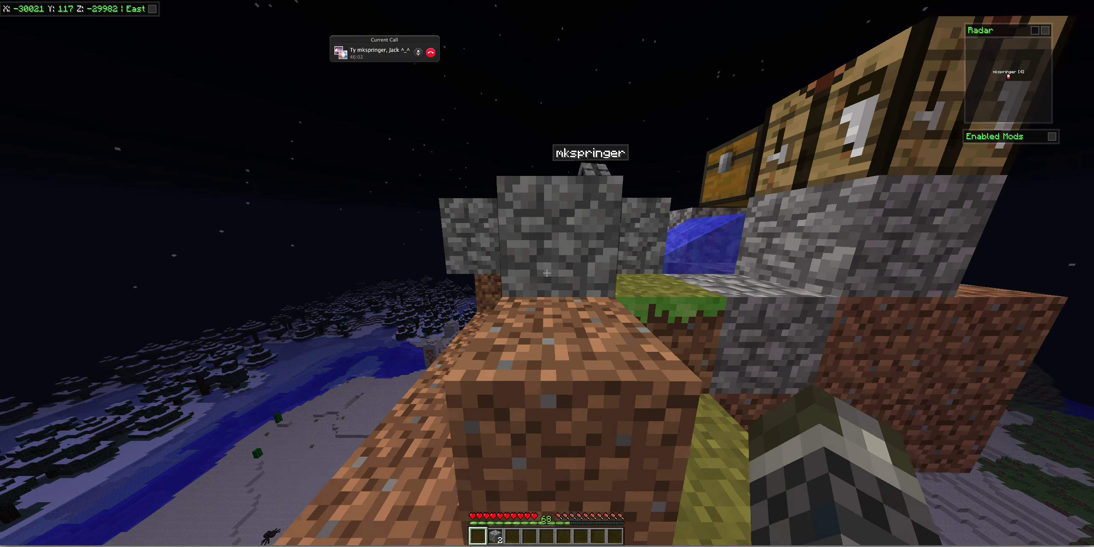
{"action": "key", "text": "space"}
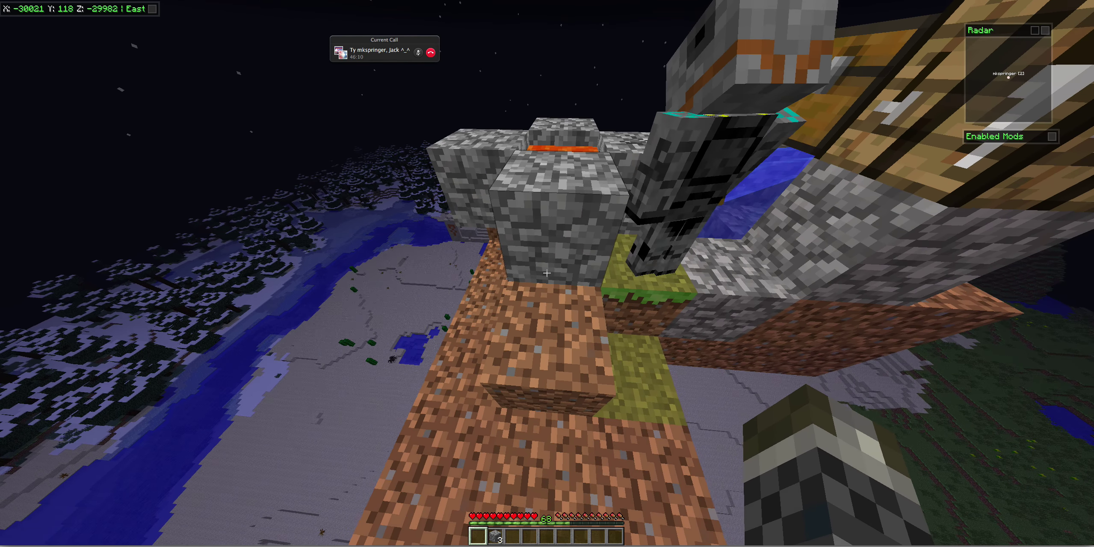
{"action": "key", "text": "w"}
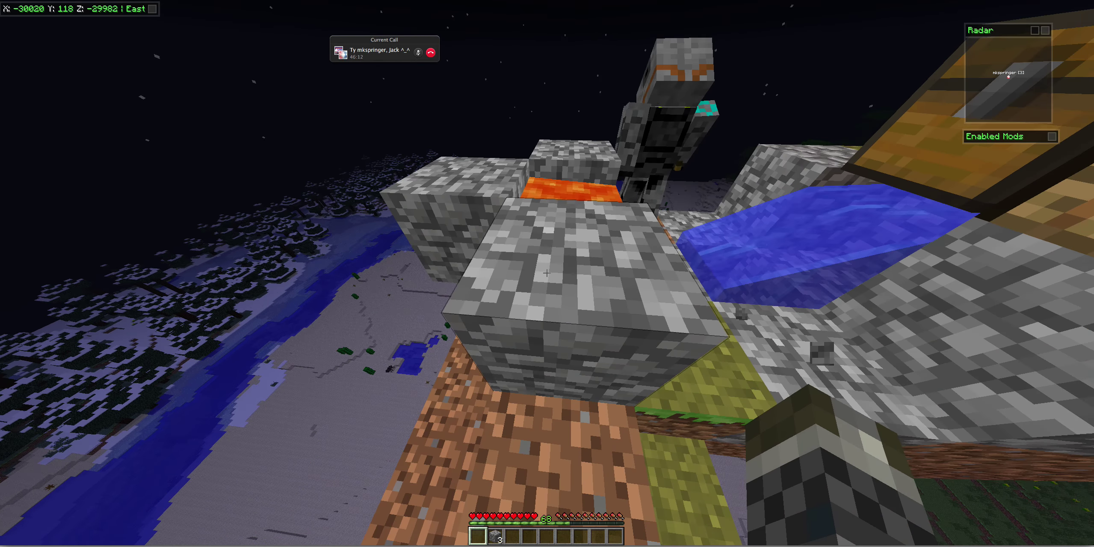
{"action": "key", "text": "s"}
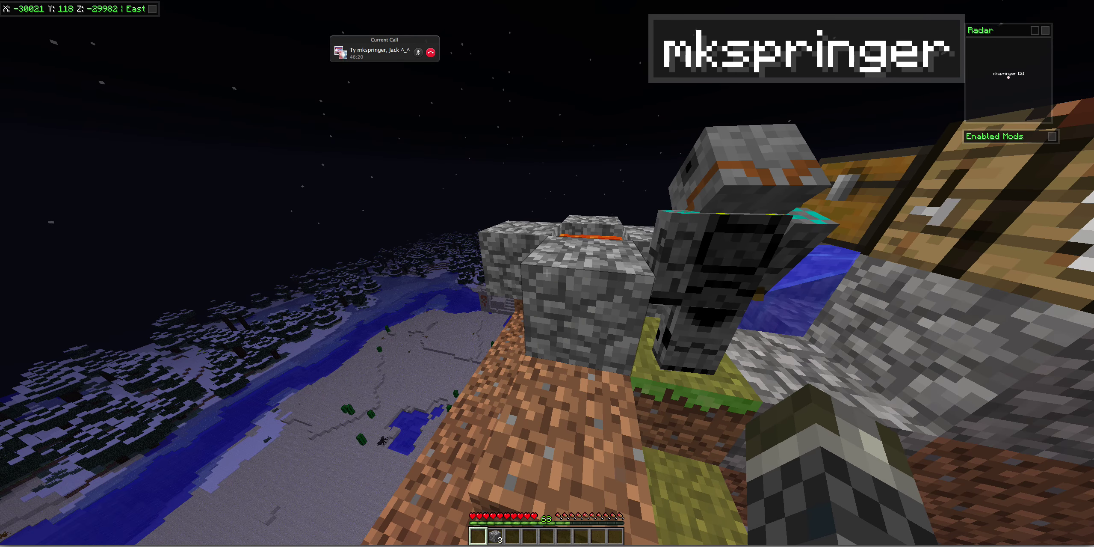
- Walk up beside the generator's cobblestone and mine a fourth cobblestone block
{"action": "key", "text": "w"}
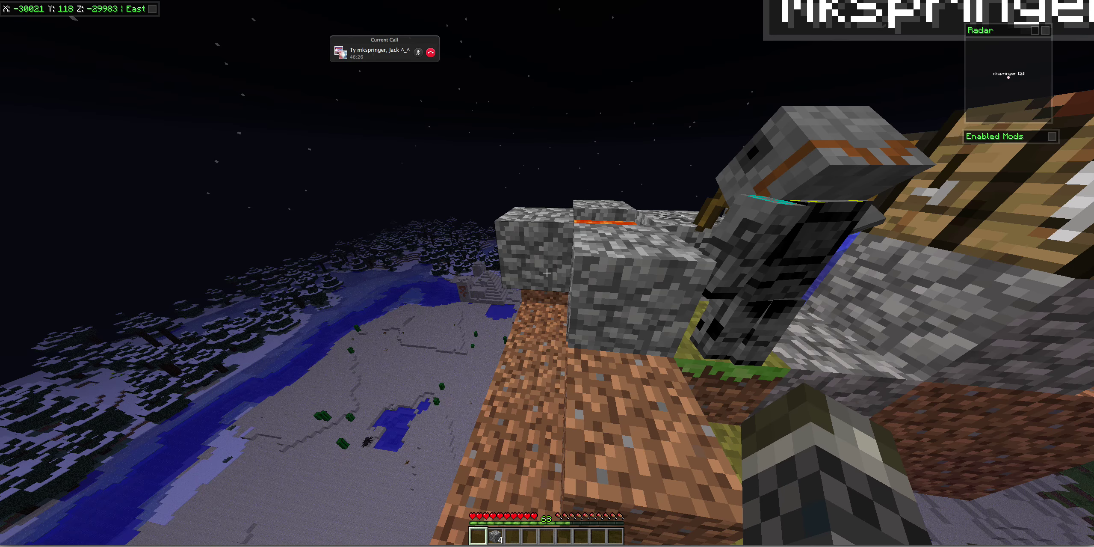
{"action": "key", "text": "w"}
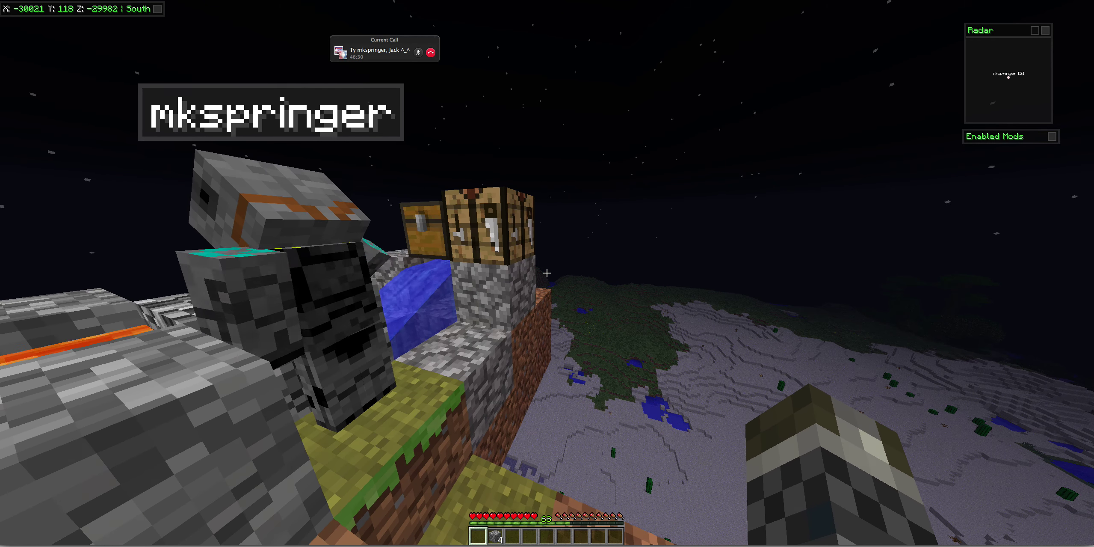
{"action": "key", "text": "a"}
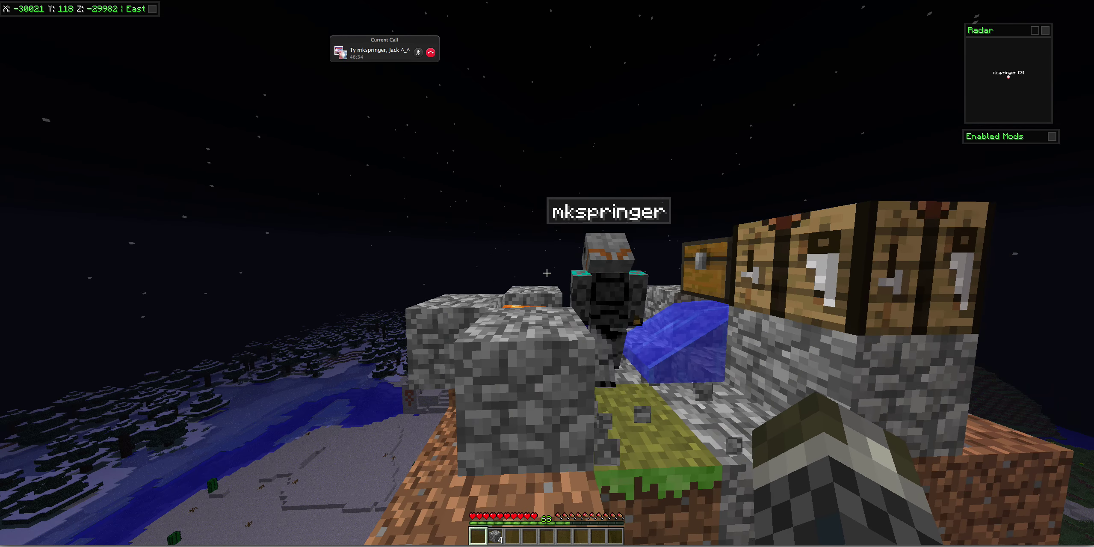
{"action": "key", "text": "w"}
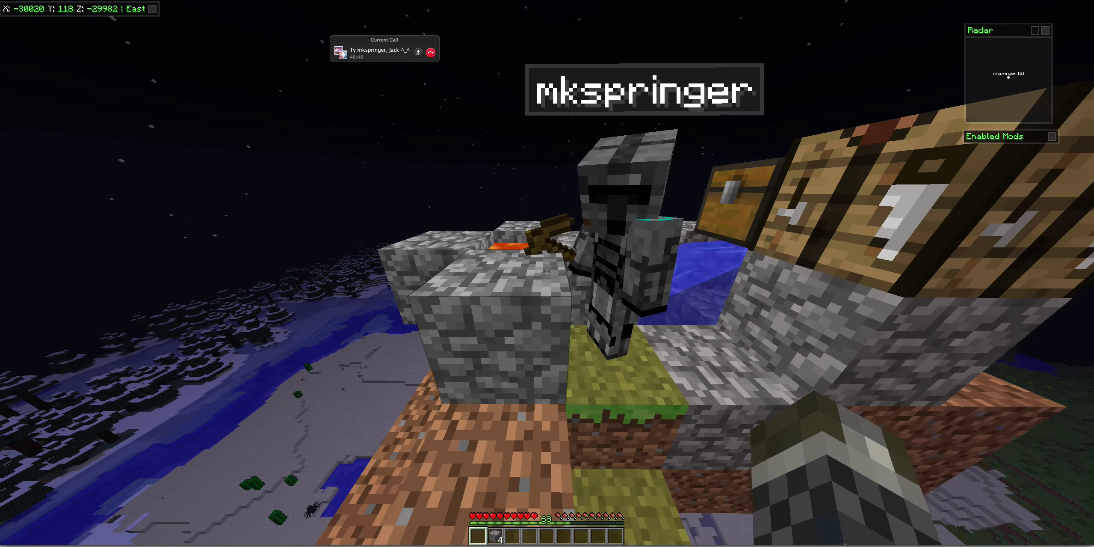
{"action": "key", "text": "s"}
{"action": "key", "text": "w"}
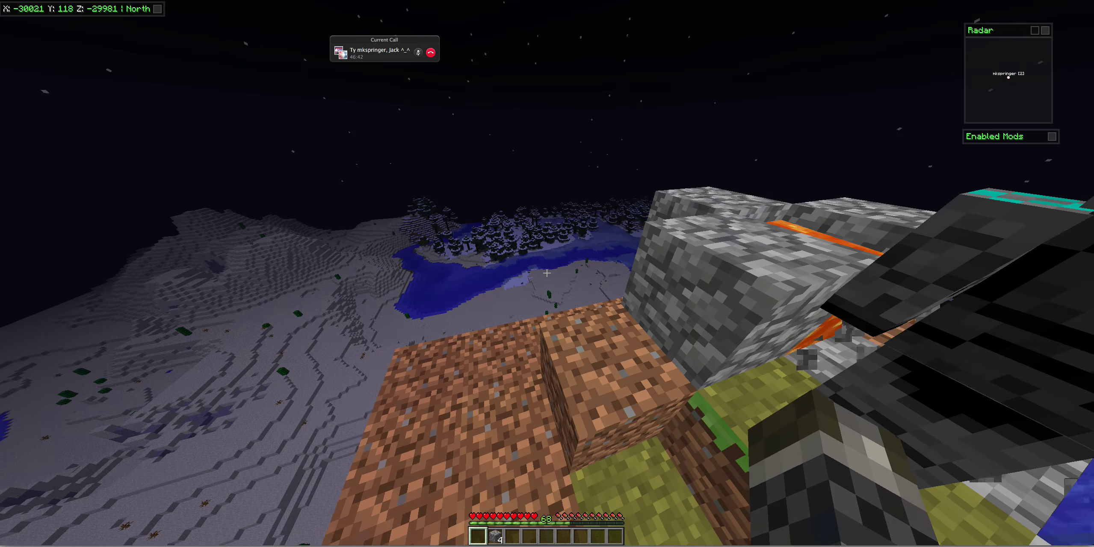
{"action": "key", "text": "s"}
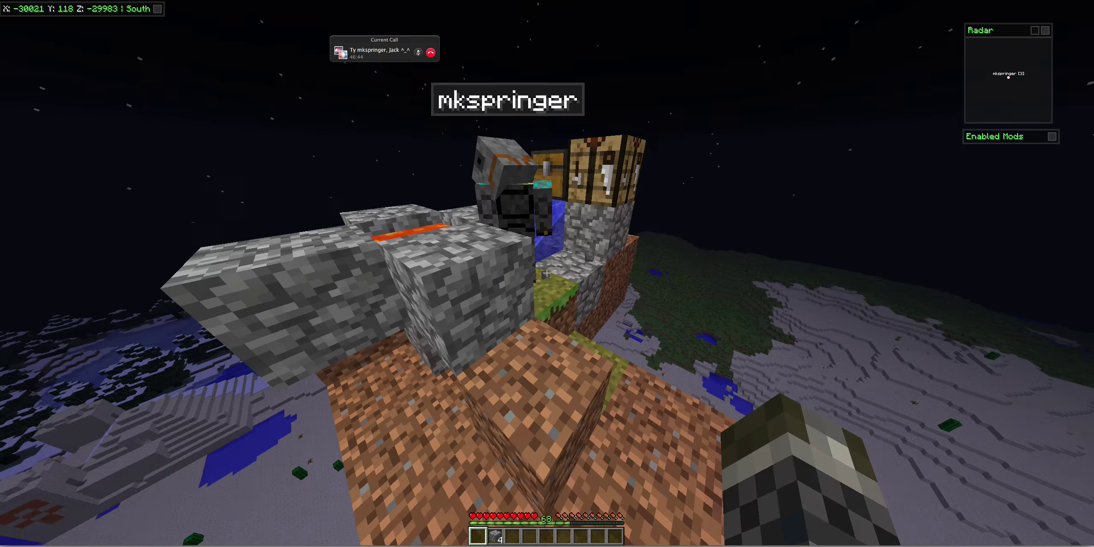
{"action": "key", "text": "w"}
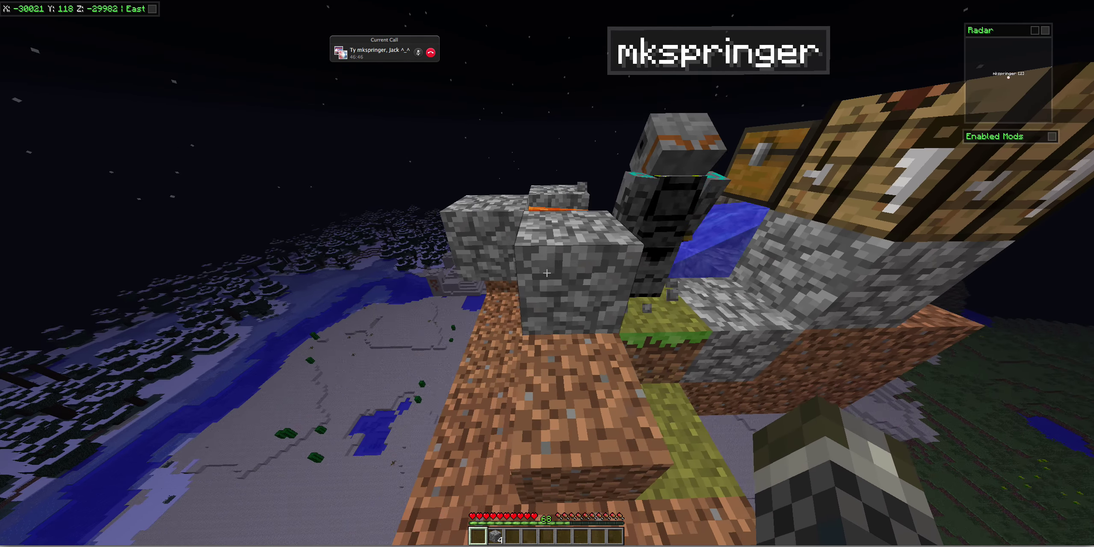
{"action": "key", "text": "w"}
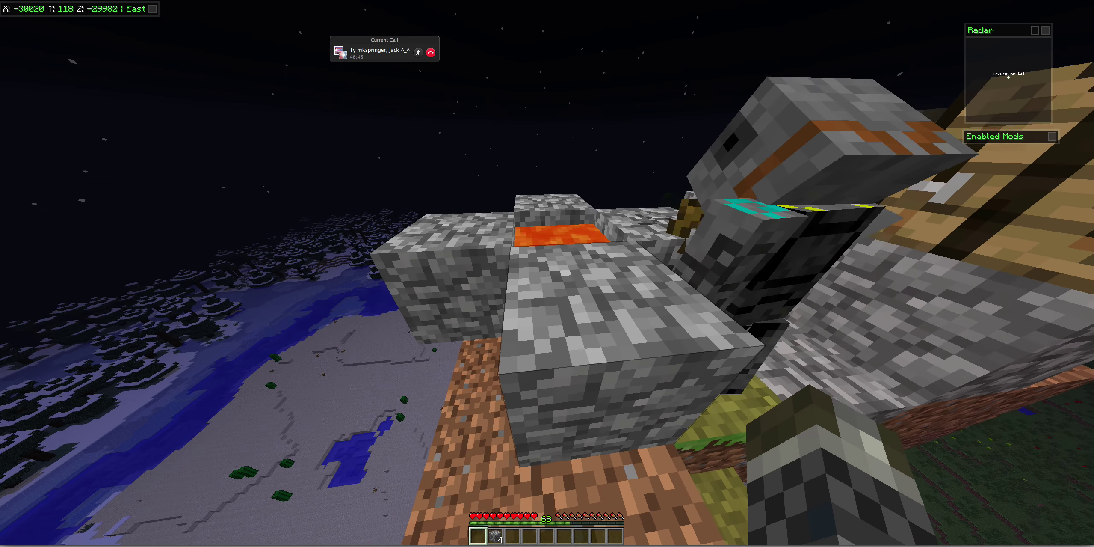
{"action": "key", "text": "s"}
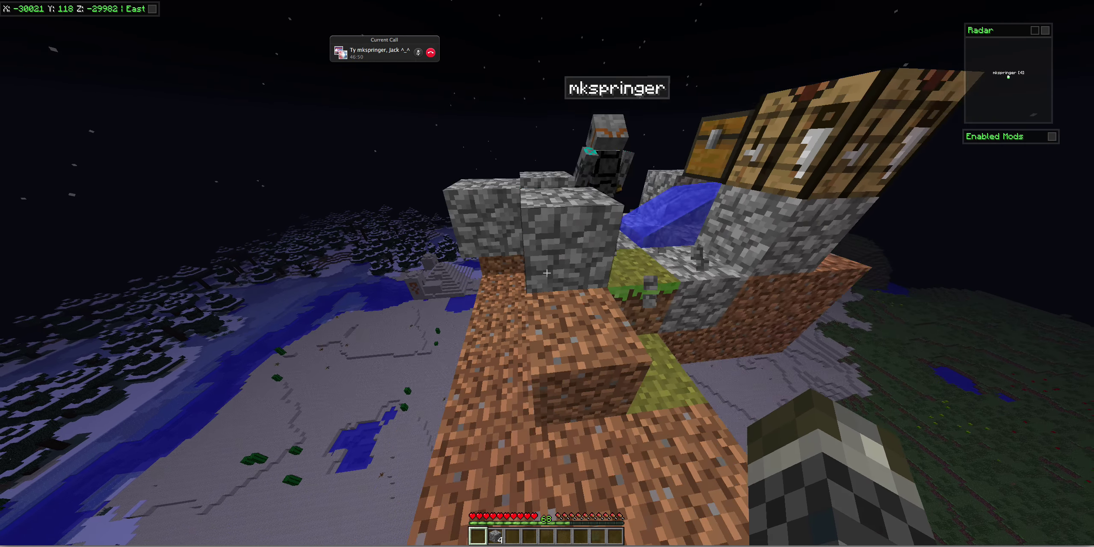
{"action": "key", "text": "w"}
{"action": "right_click", "coordinate": [546, 273]}
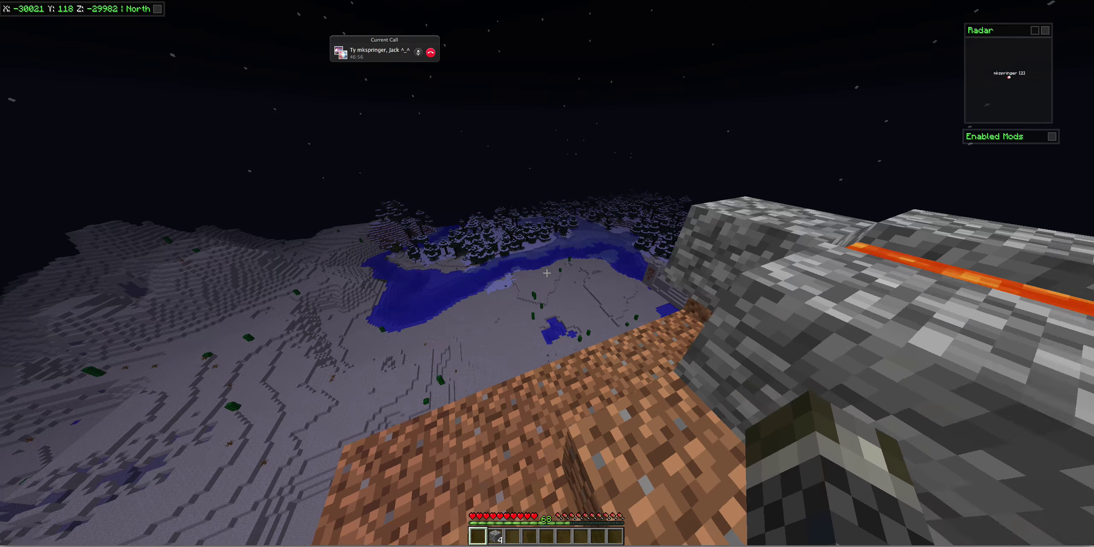
- Walk east past the island's edge and fall to the death screen
{"action": "key", "text": "w"}
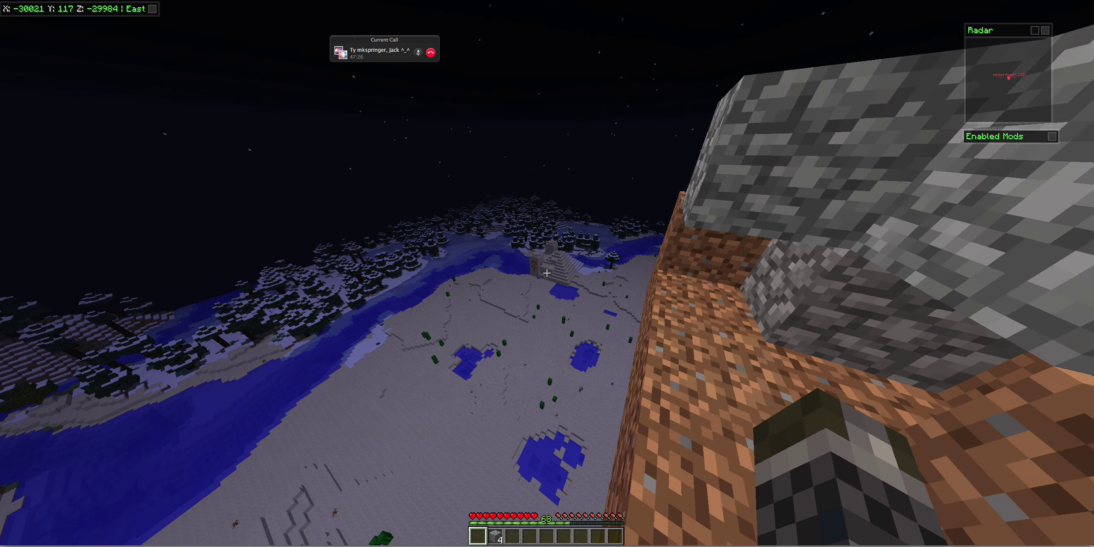
{"action": "key", "text": "shift"}
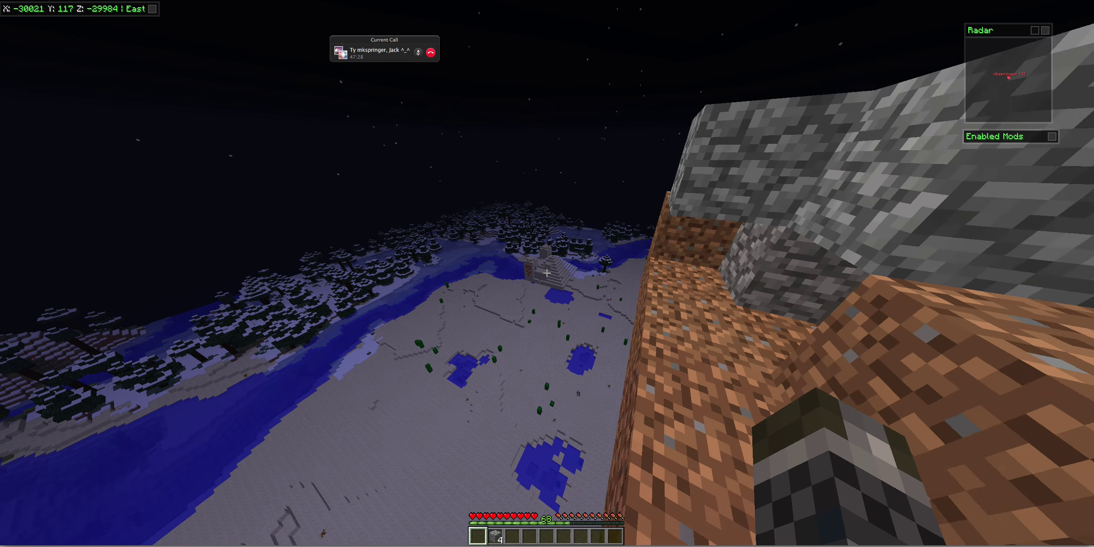
{"action": "key", "text": "w"}
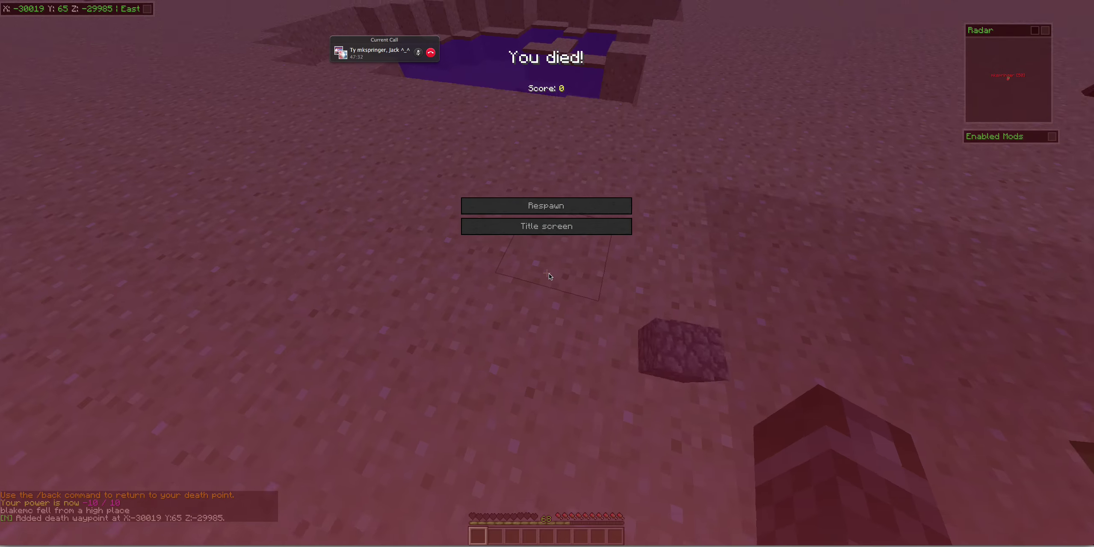
- Respawn and teleport back to the skyblock island with /home
{"action": "left_click", "coordinate": [569, 205]}
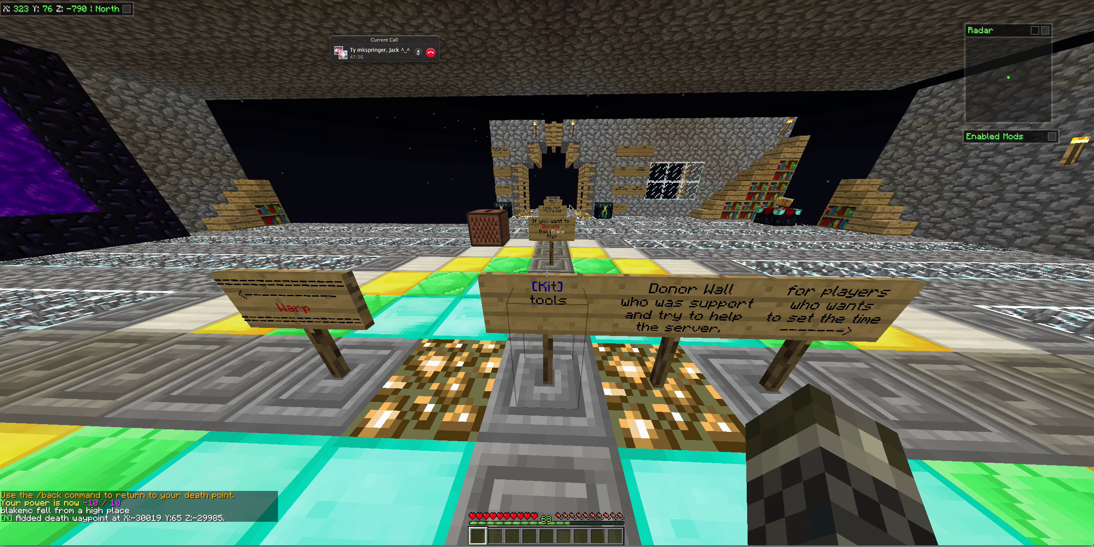
{"action": "type", "text": "/h"}
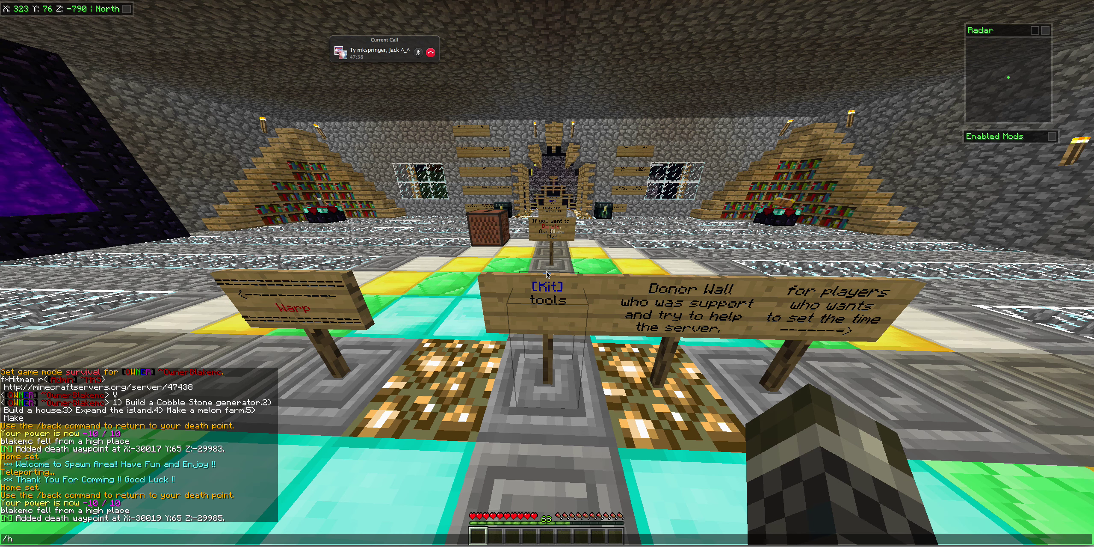
{"action": "type", "text": "e"}
{"action": "key", "text": "Return"}
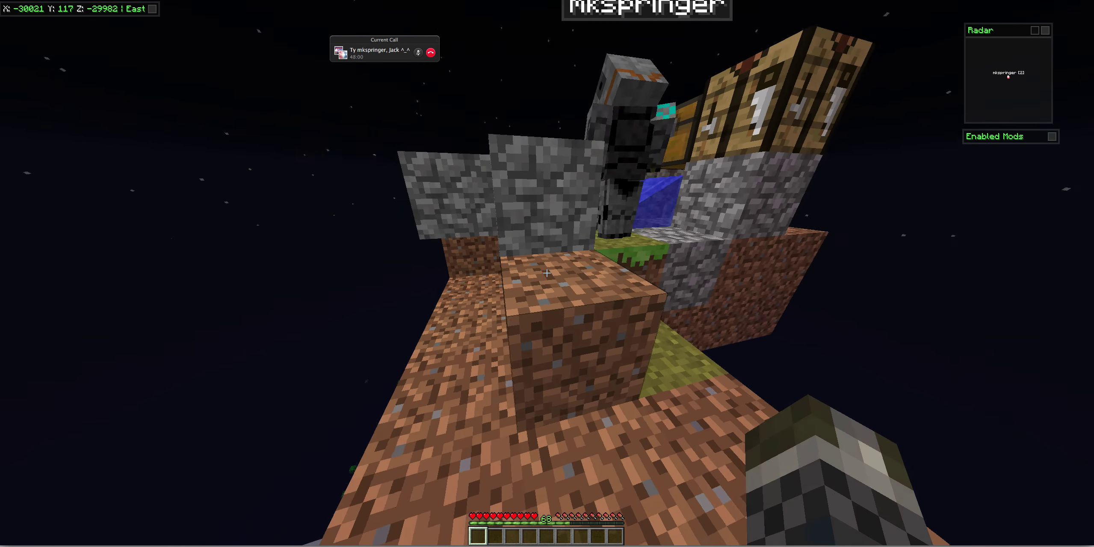
- Climb onto the dirt block, then after dying again respawn and return with /home
{"action": "key", "text": "space"}
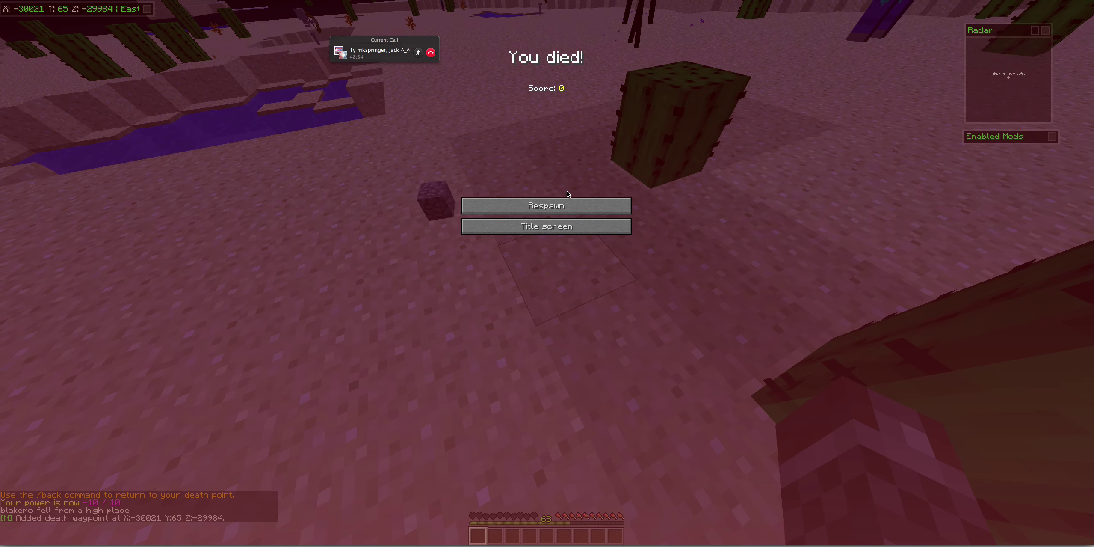
{"action": "left_click", "coordinate": [566, 206]}
{"action": "type", "text": "/home"}
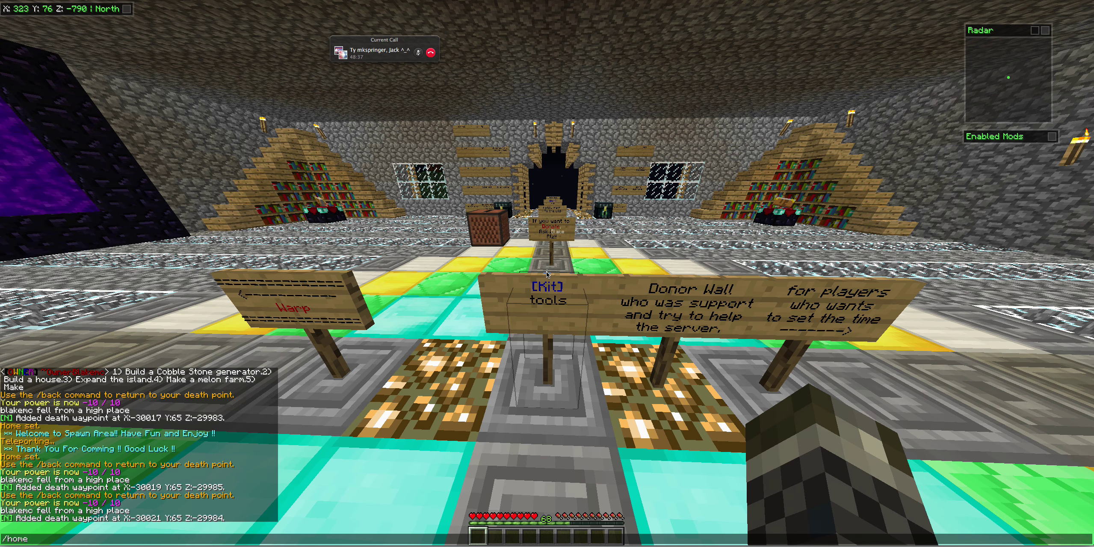
{"action": "key", "text": "Return"}
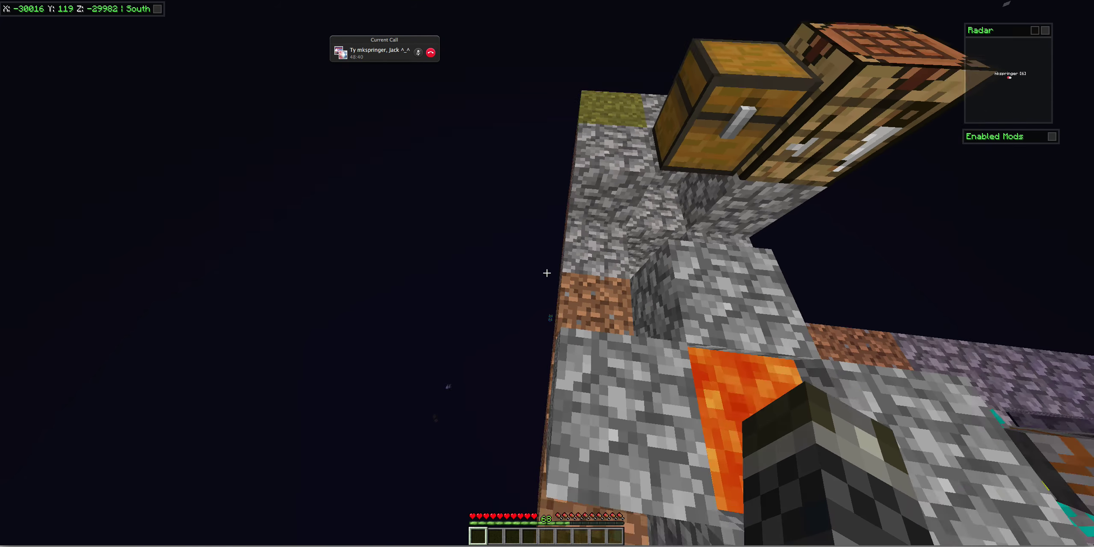
- Walk west along the dirt path past the cobblestone-rimmed water pool
{"action": "key", "text": "w"}
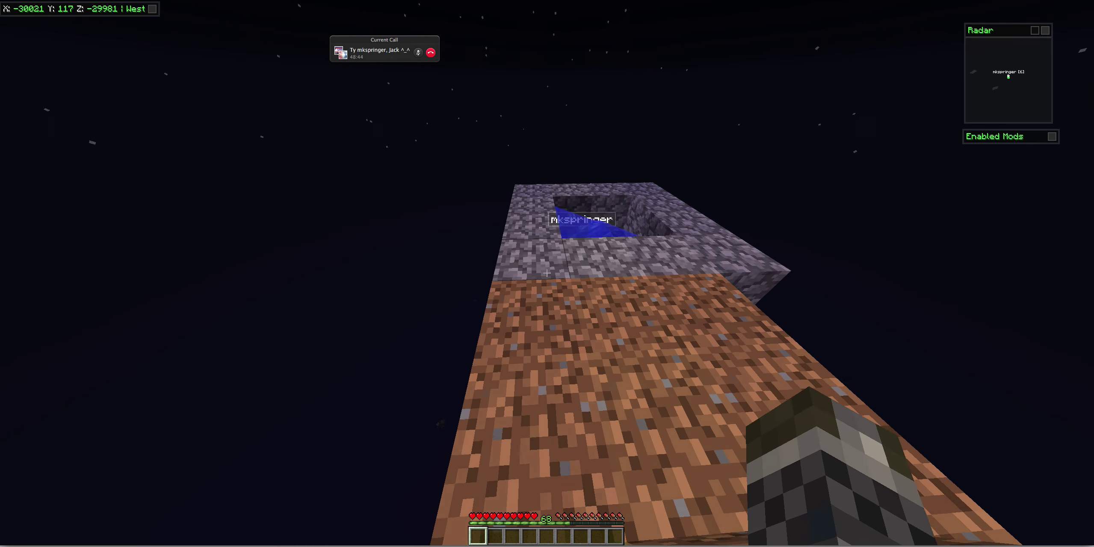
{"action": "key", "text": "w"}
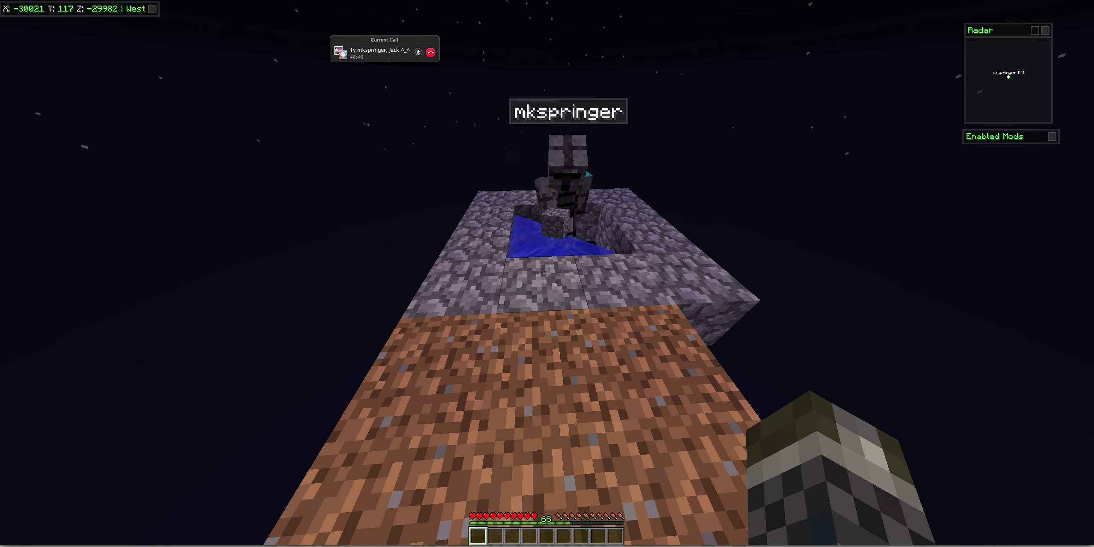
{"action": "key", "text": "w"}
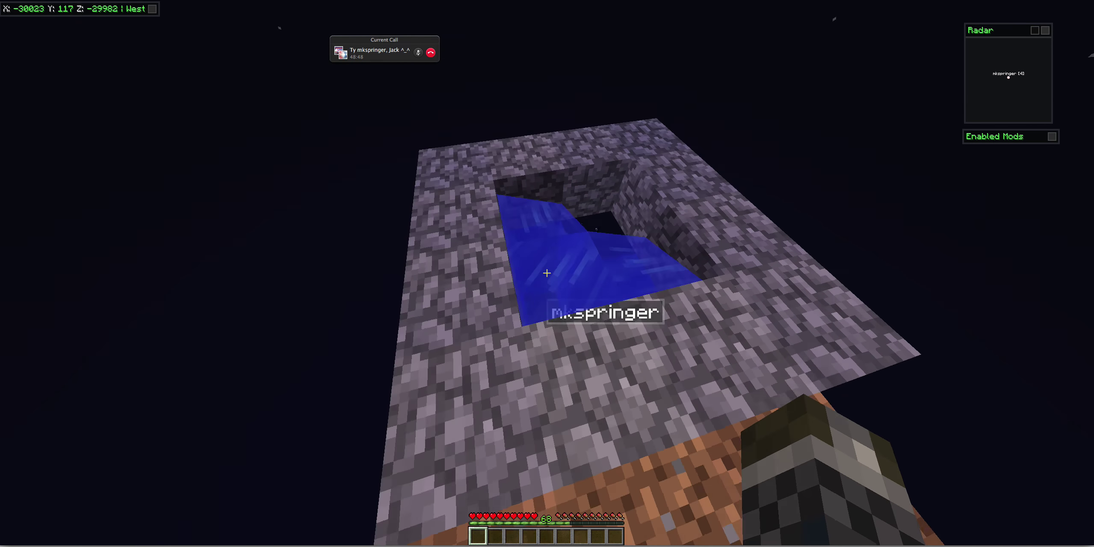
{"action": "key", "text": "a"}
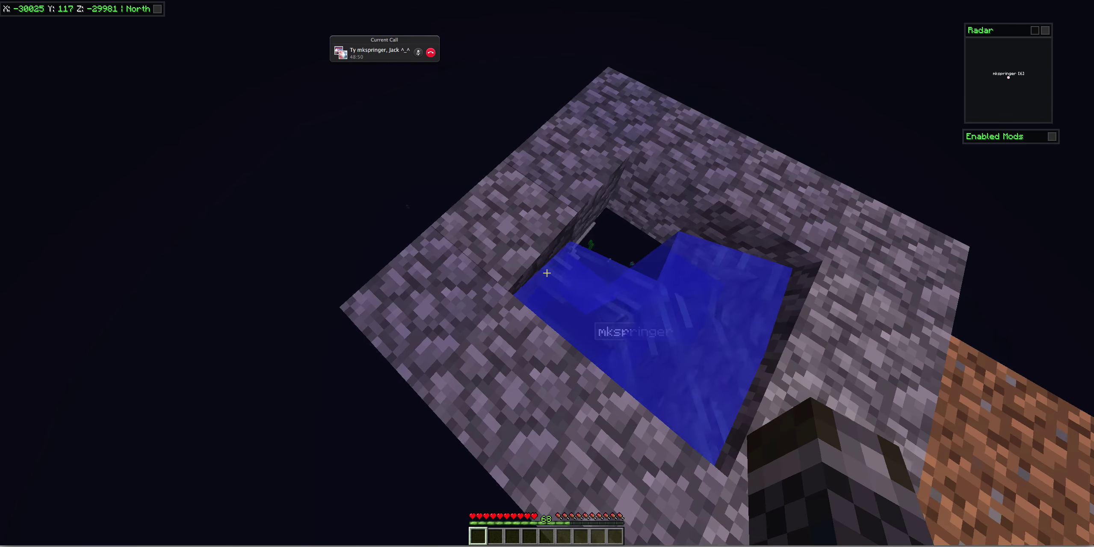
{"action": "key", "text": "w"}
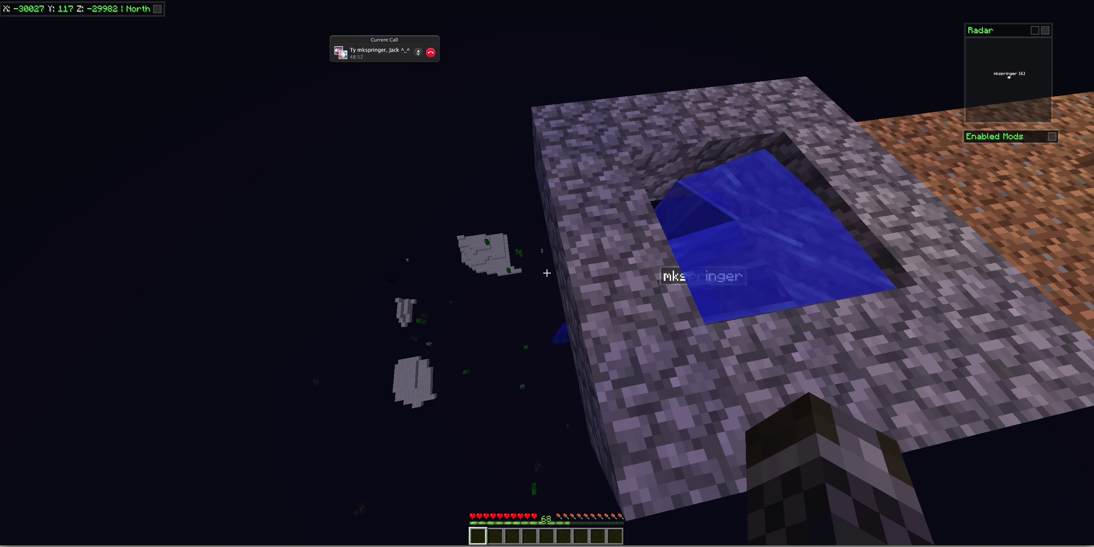
{"action": "key", "text": "w"}
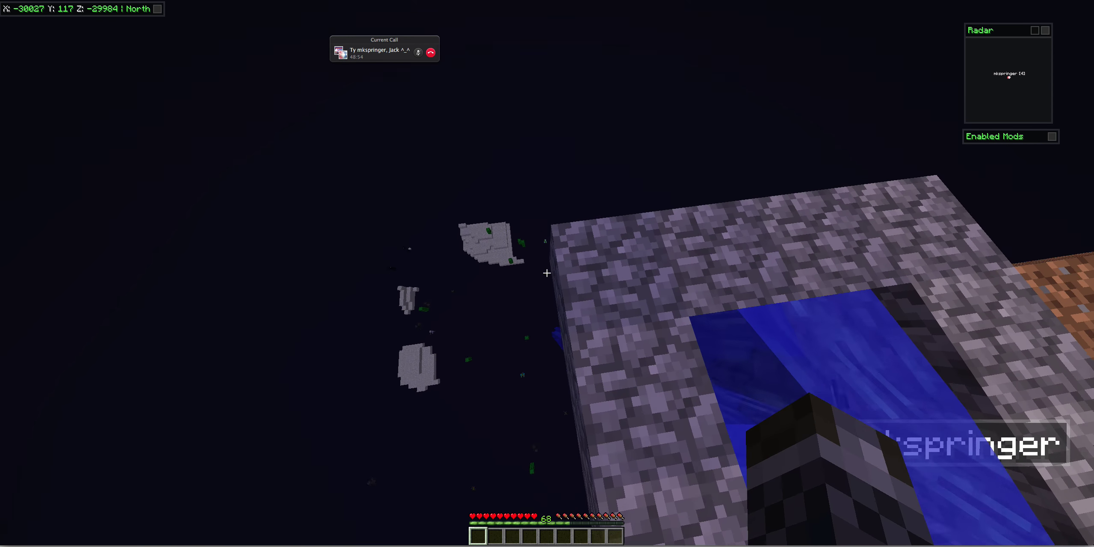
- Turn back toward the pool and the other player, then pause the game
{"action": "key", "text": "s"}
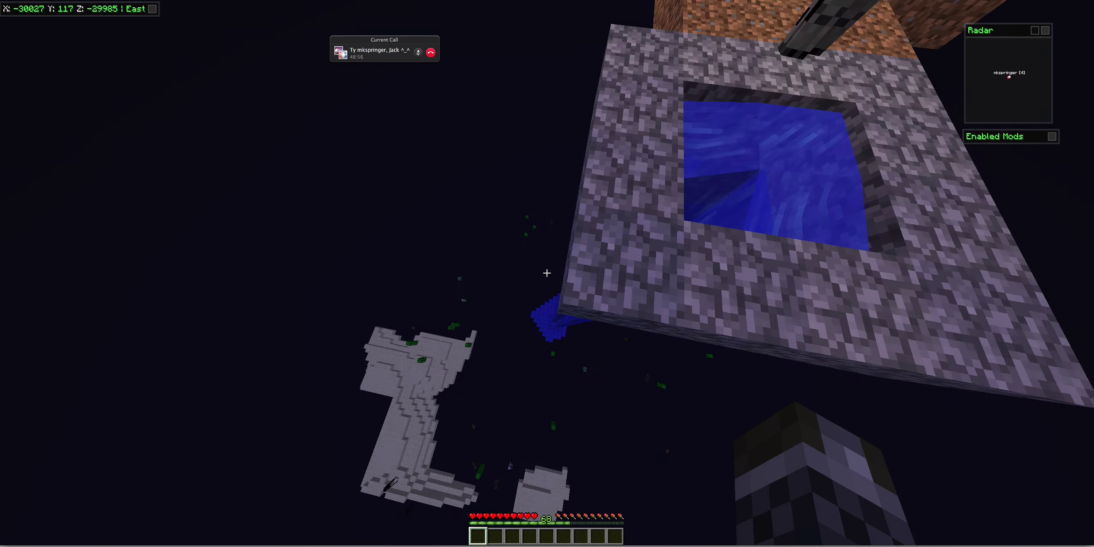
{"action": "key", "text": "w"}
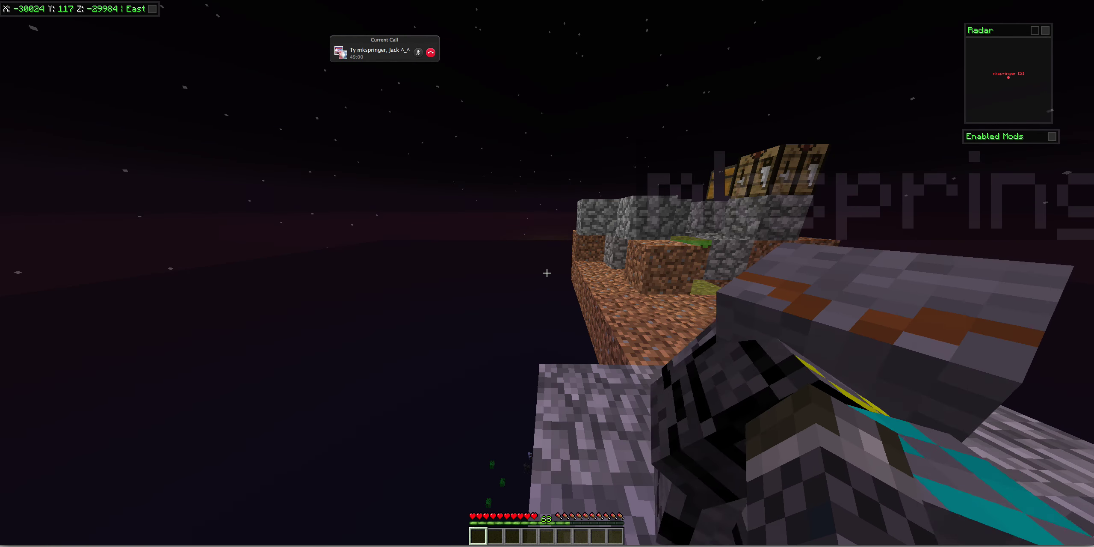
{"action": "key", "text": "Escape"}
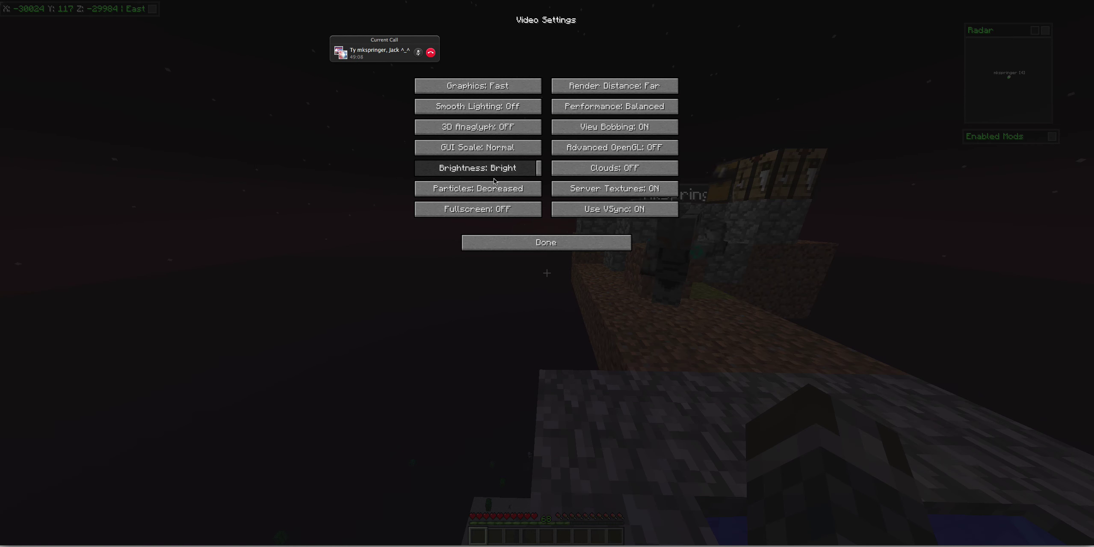
- Set graphics to Fancy and render distance to Normal, then resume the game
{"action": "left_click", "coordinate": [505, 88]}
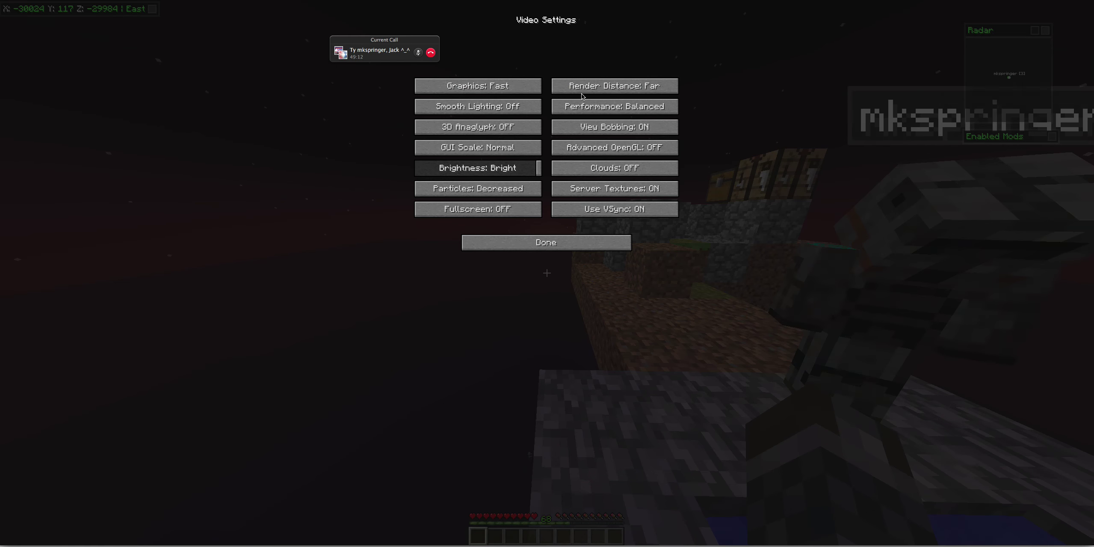
{"action": "left_click", "coordinate": [617, 87]}
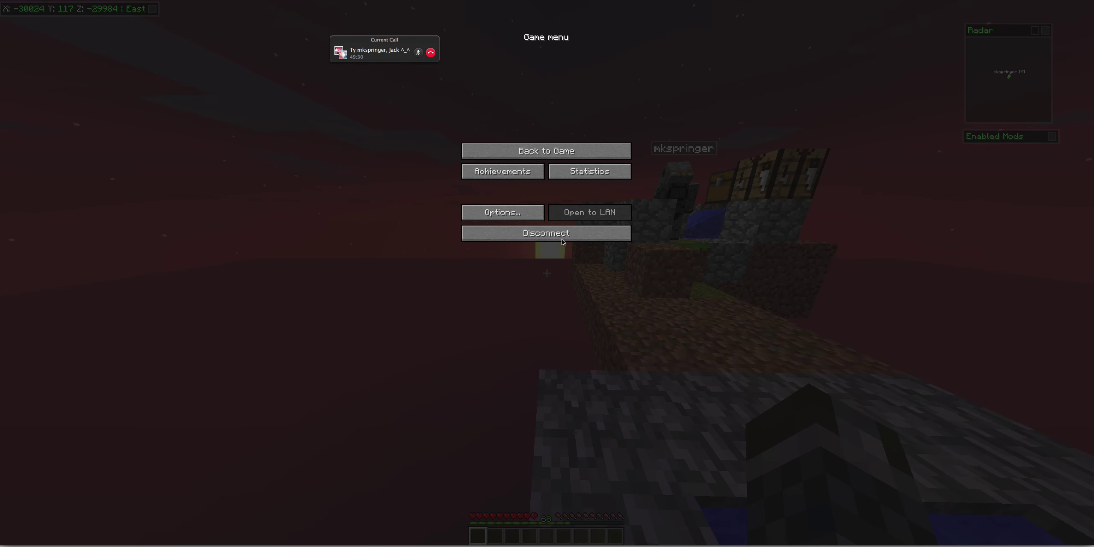
{"action": "left_click", "coordinate": [569, 151]}
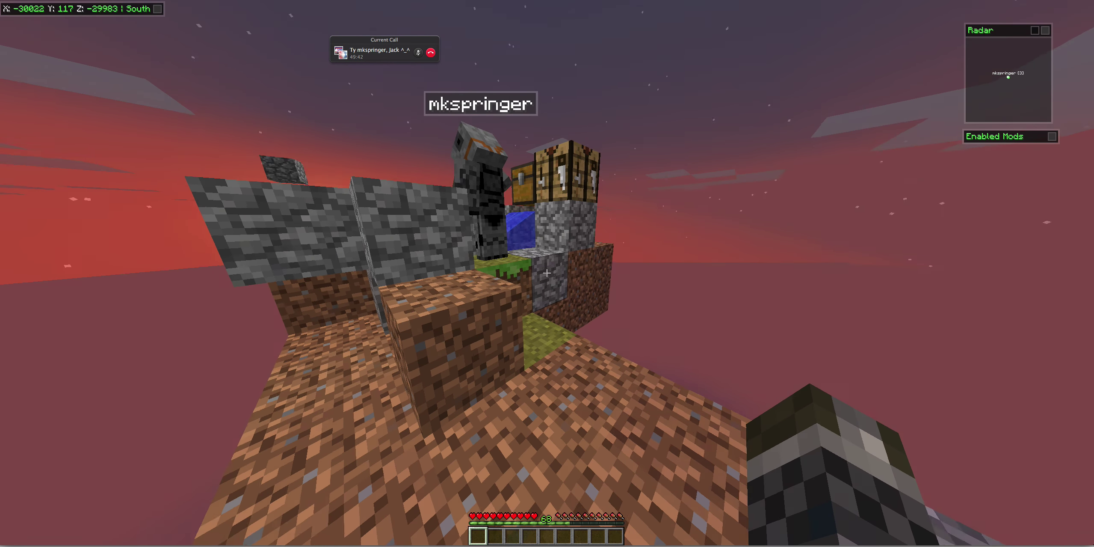
- Jump up to the lava generator, break a cobblestone, and open the nearby chest
{"action": "key", "text": "w"}
{"action": "key", "text": "space"}
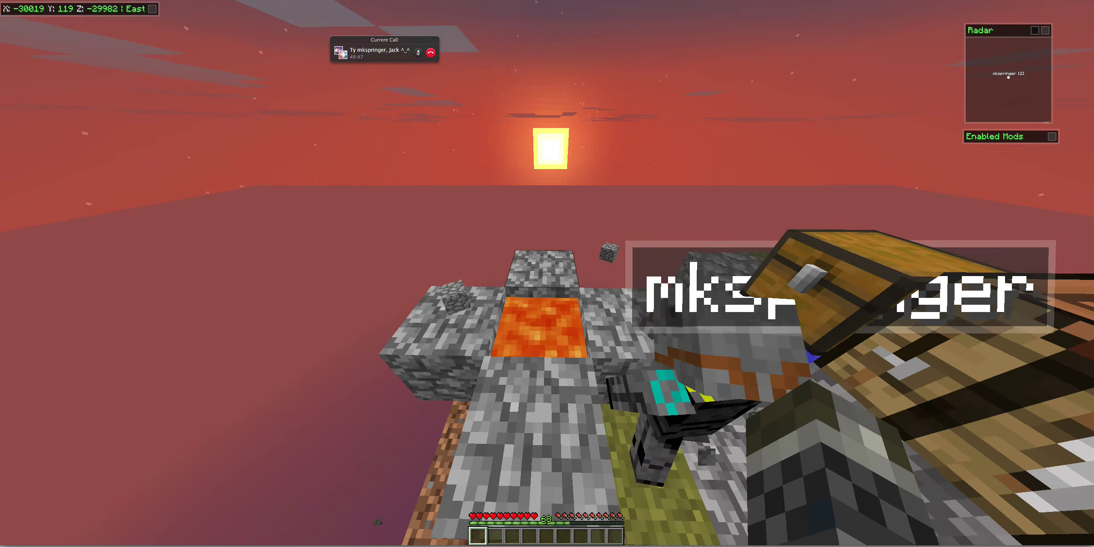
{"action": "left_click", "coordinate": [547, 273]}
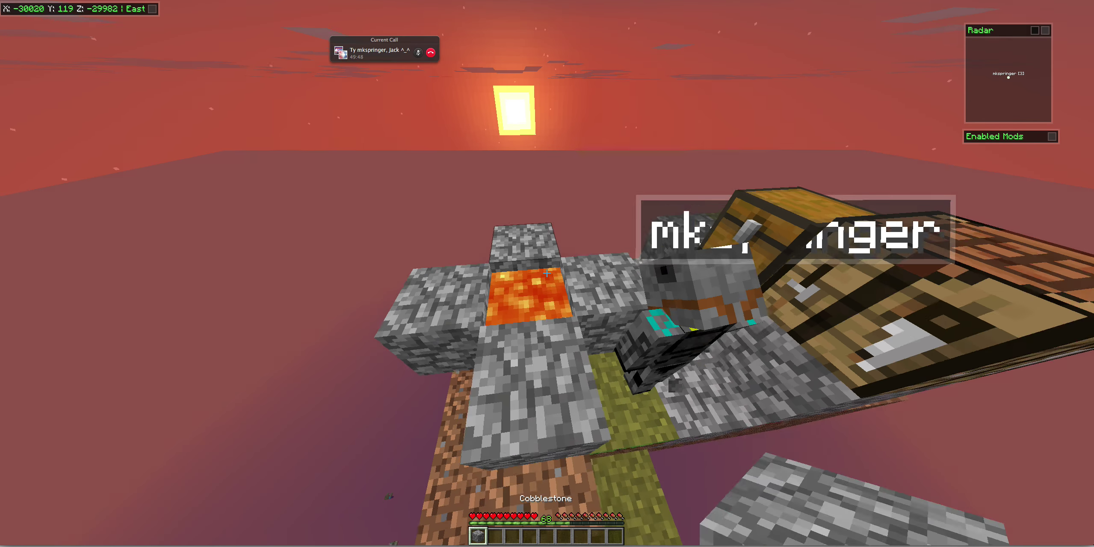
{"action": "key", "text": "w"}
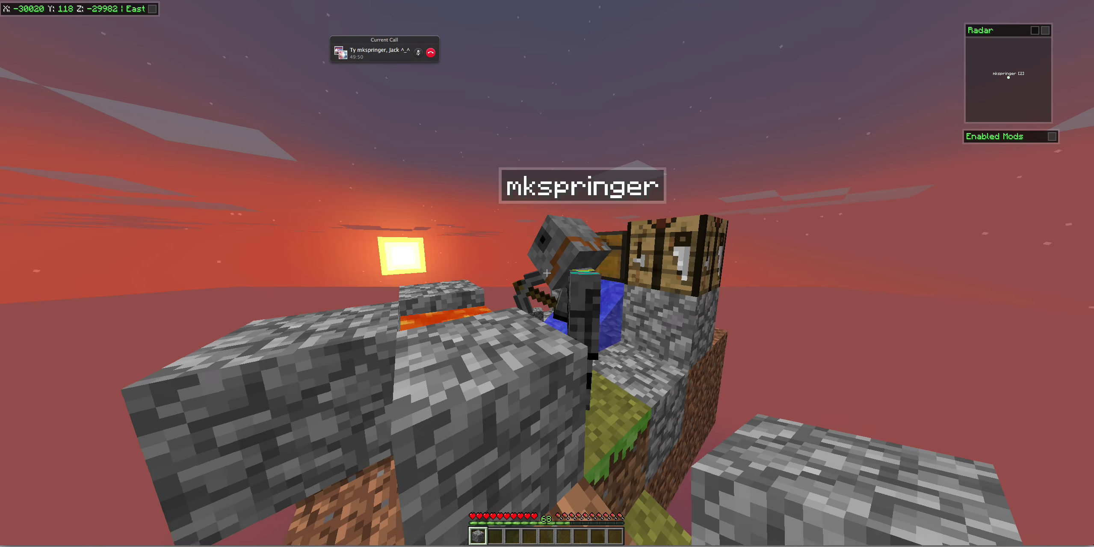
{"action": "right_click", "coordinate": [547, 274]}
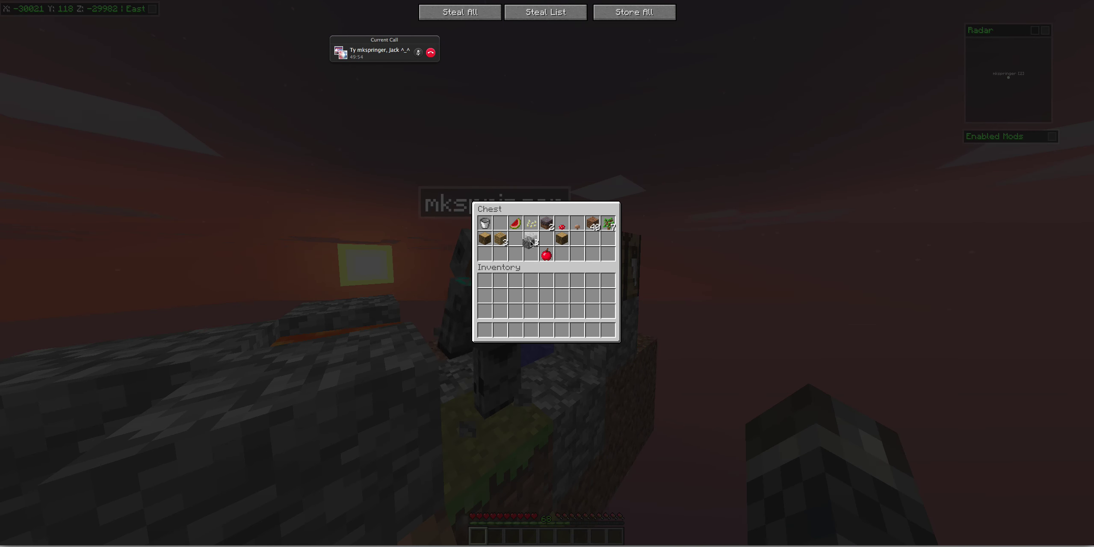
- Close the chest GUI with Esc, back beside the lava generator
{"action": "key", "text": "Escape"}
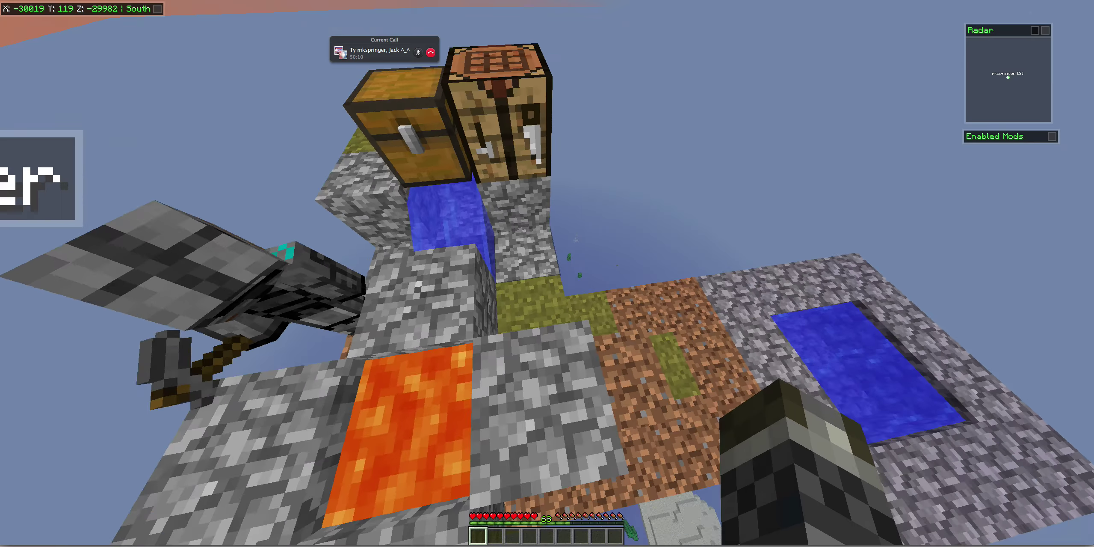
- Walk down to the water pool and back up to collect the dropped cobblestone
{"action": "key", "text": "w"}
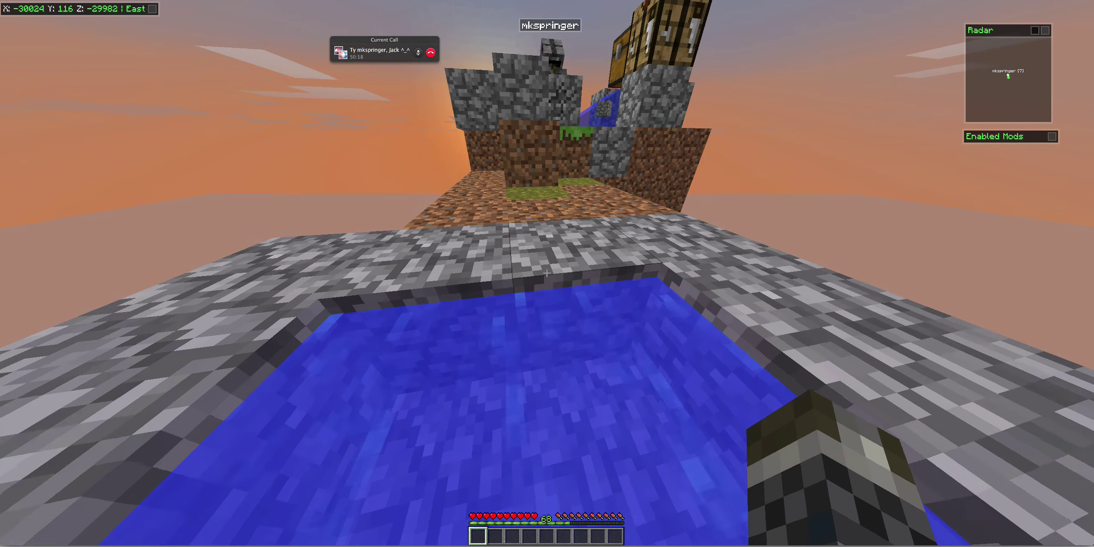
{"action": "key", "text": "space"}
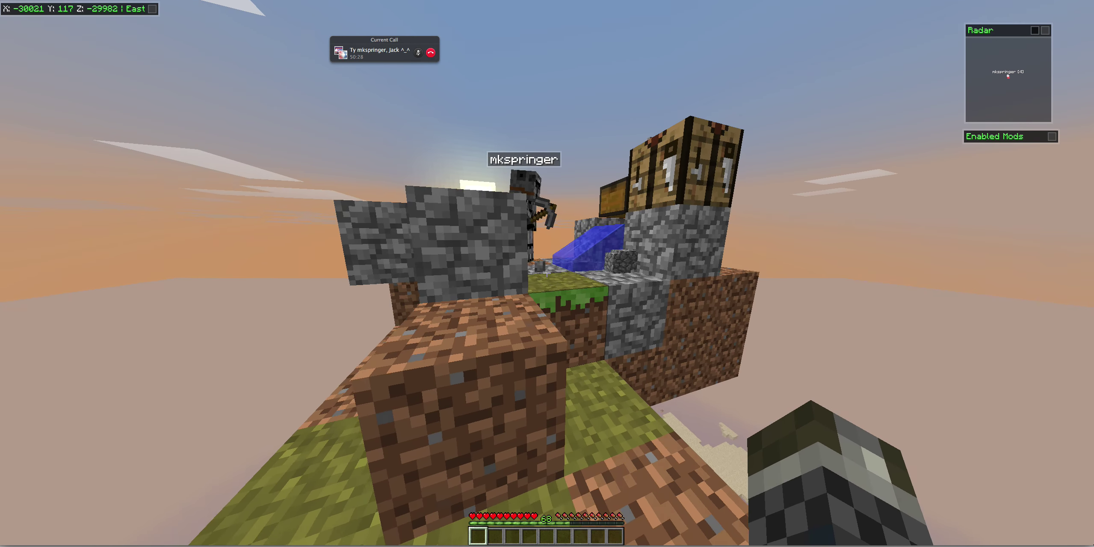
{"action": "key", "text": "w"}
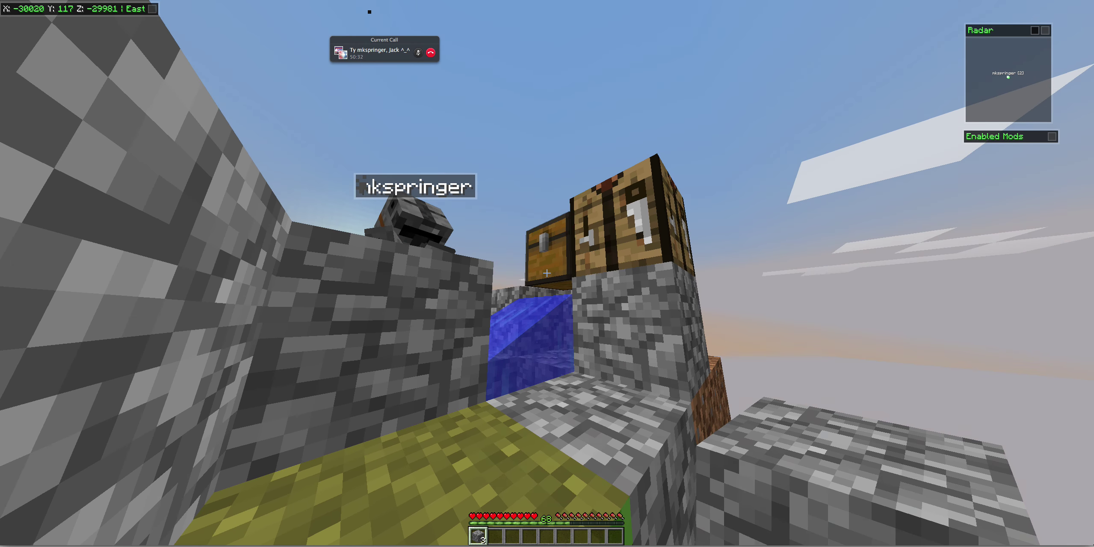
- Open the chest and move the cobblestone stack into a chest slot
{"action": "right_click", "coordinate": [547, 274]}
{"action": "left_click", "coordinate": [484, 330]}
{"action": "left_click", "coordinate": [487, 299]}
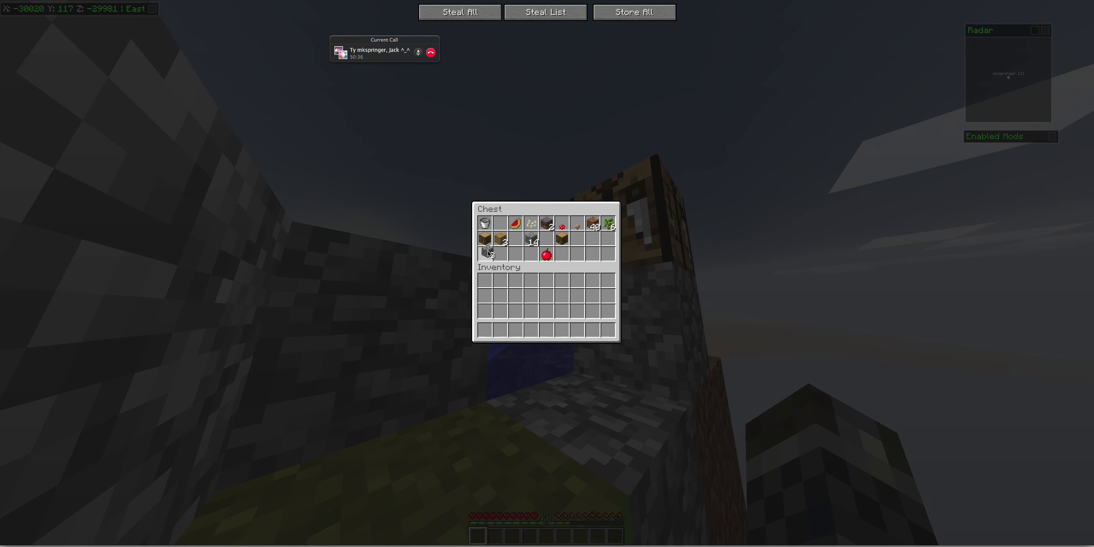
- Close the chest inventory with Esc
{"action": "key", "text": "Escape"}
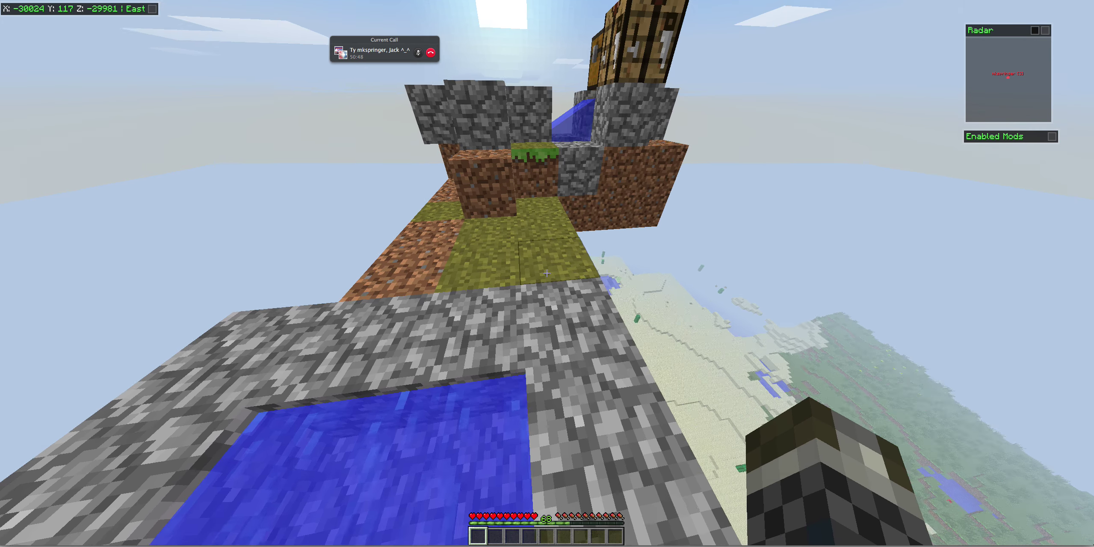
{"action": "key", "text": "w"}
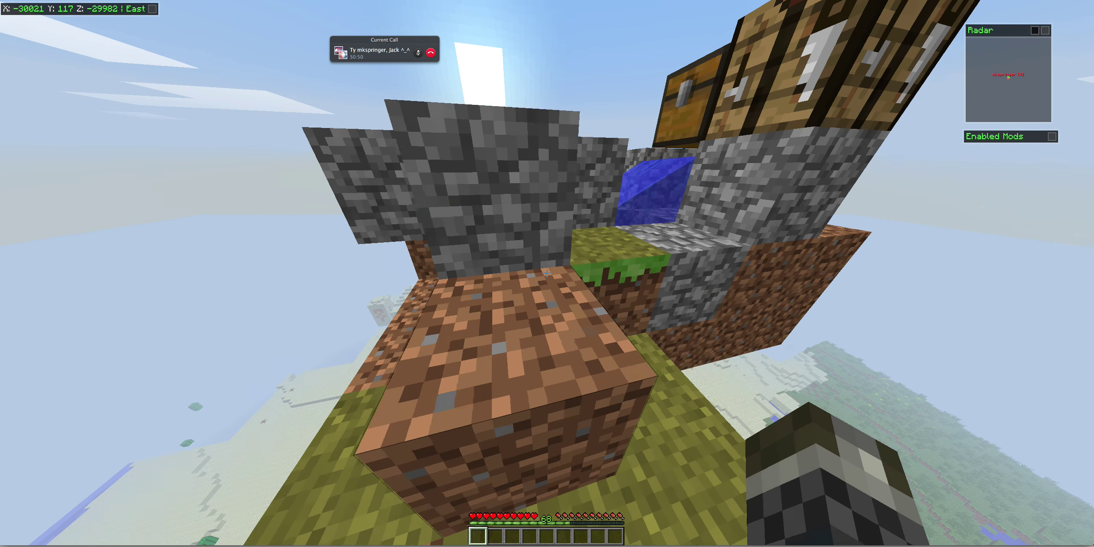
{"action": "key", "text": "space"}
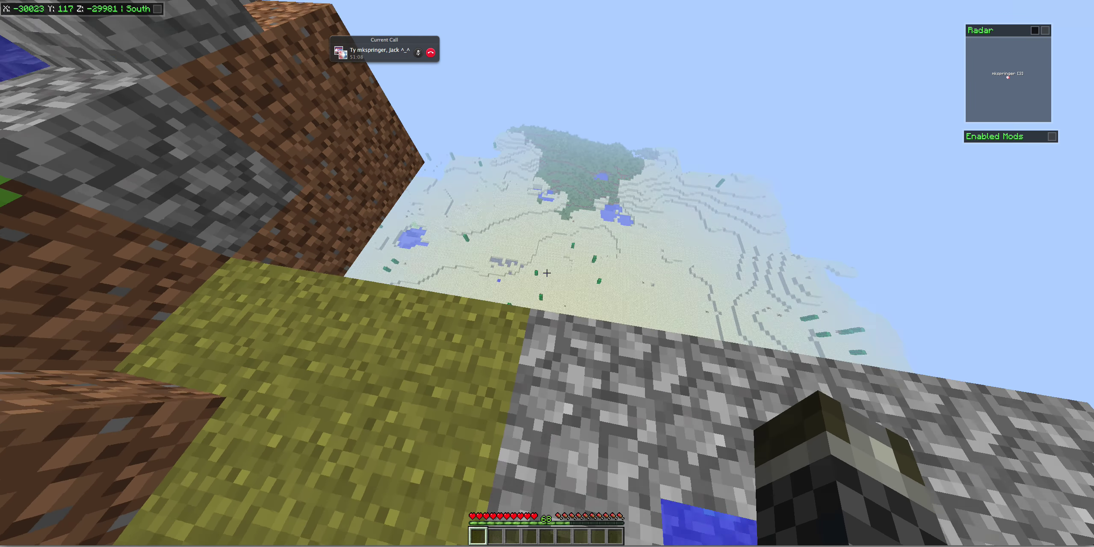
{"action": "scroll", "coordinate": [547, 272], "scroll_direction": "up", "scroll_amount": 1}
{"action": "scroll", "coordinate": [547, 273], "scroll_direction": "up", "scroll_amount": 3}
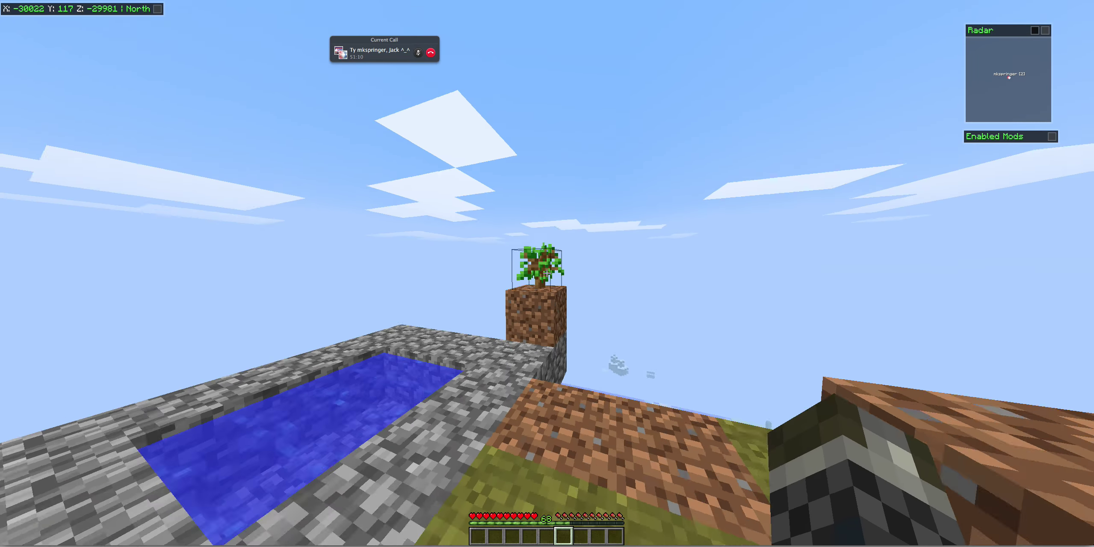
- Walk past the sapling and along the pool toward the other player, stopping short of the lava
{"action": "key", "text": "w"}
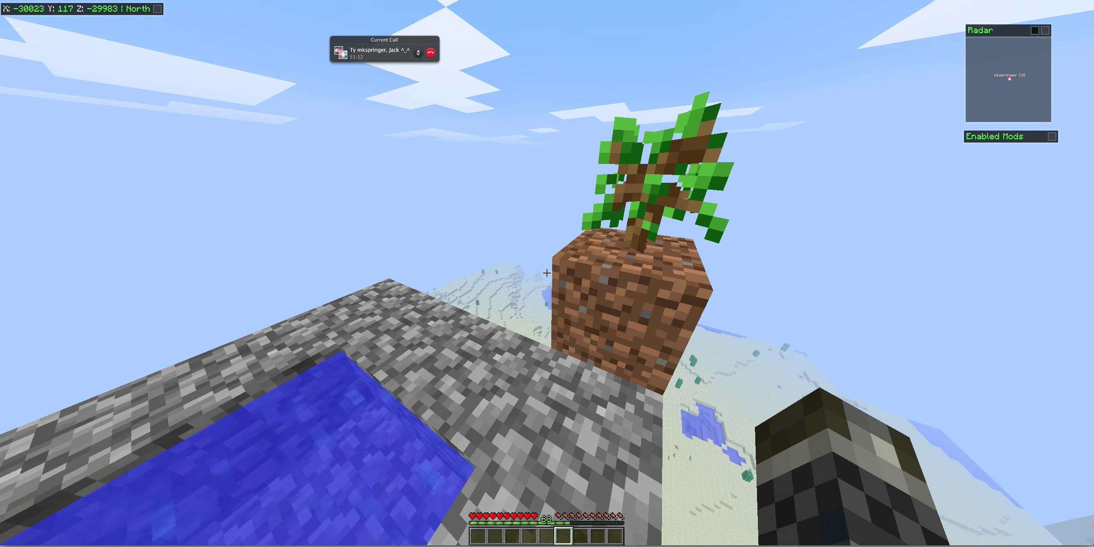
{"action": "key", "text": "w"}
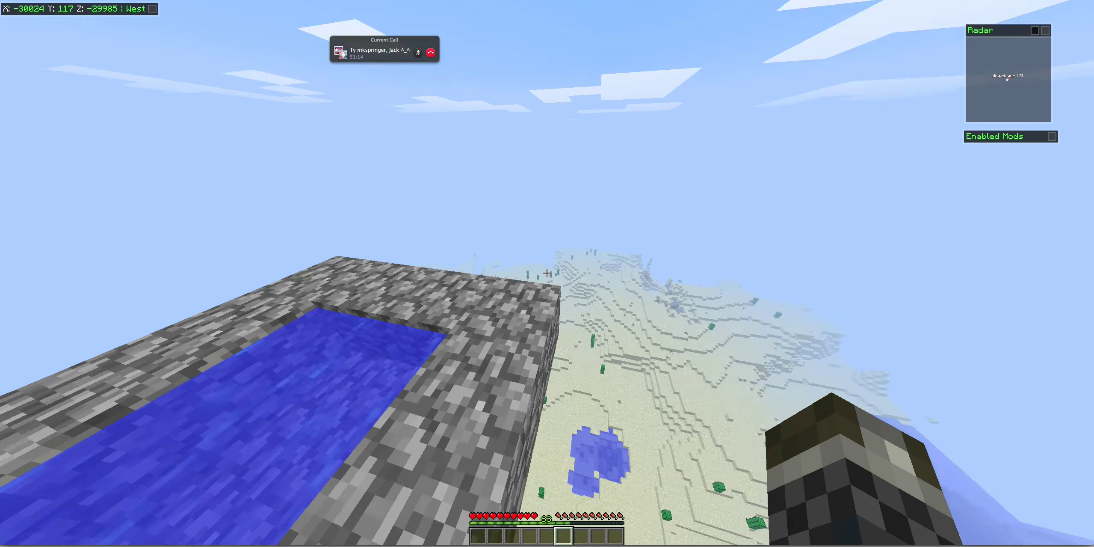
{"action": "key", "text": "w"}
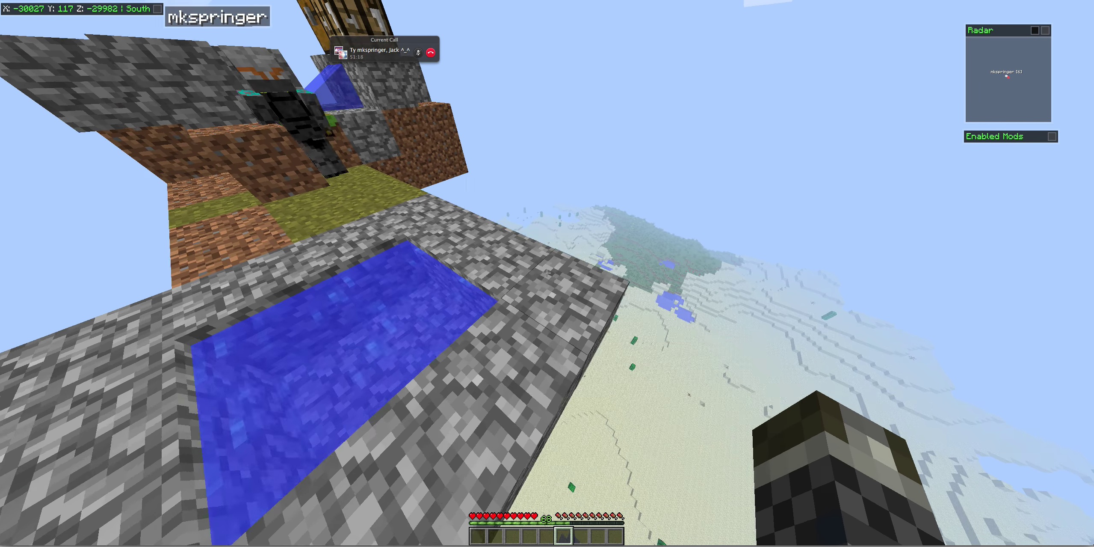
{"action": "key", "text": "w"}
{"action": "key", "text": "w"}
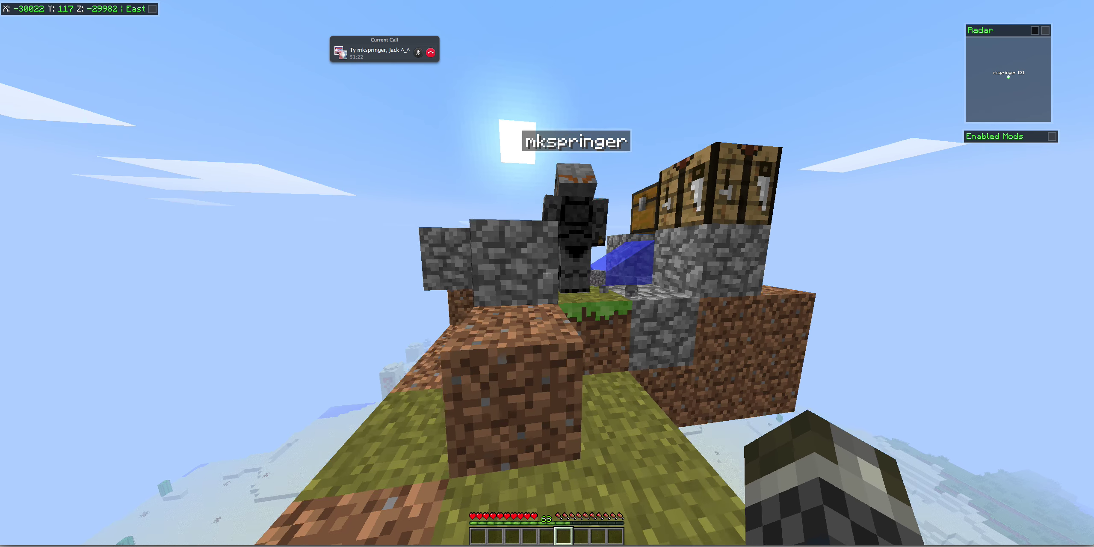
{"action": "key", "text": "w"}
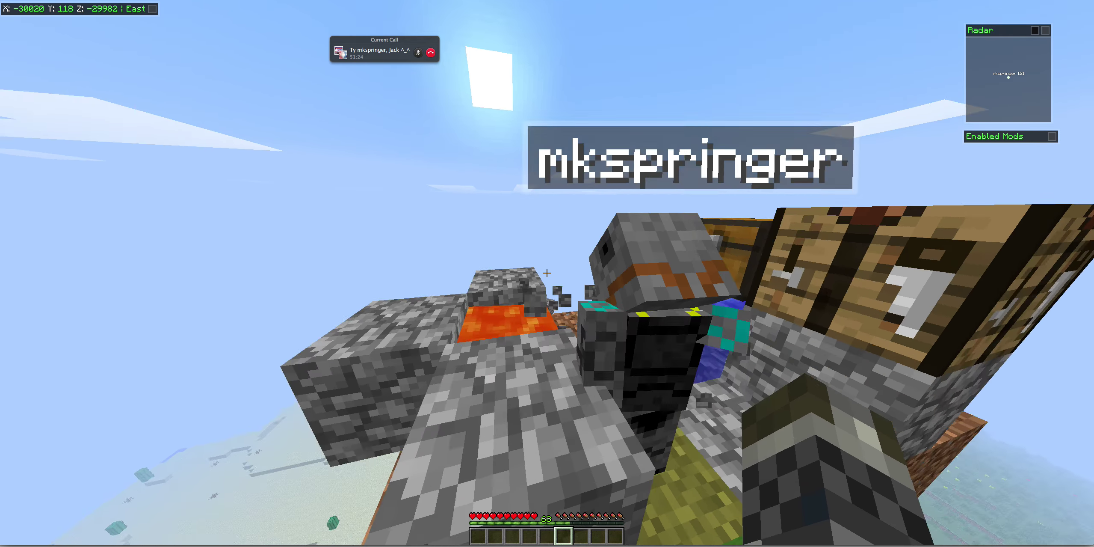
{"action": "key", "text": "w"}
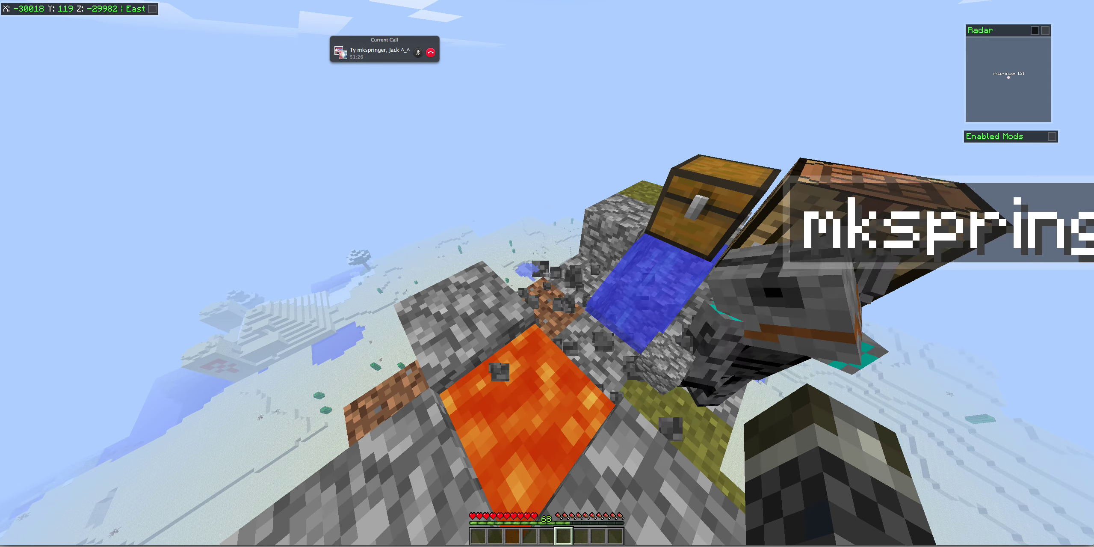
{"action": "key", "text": "s"}
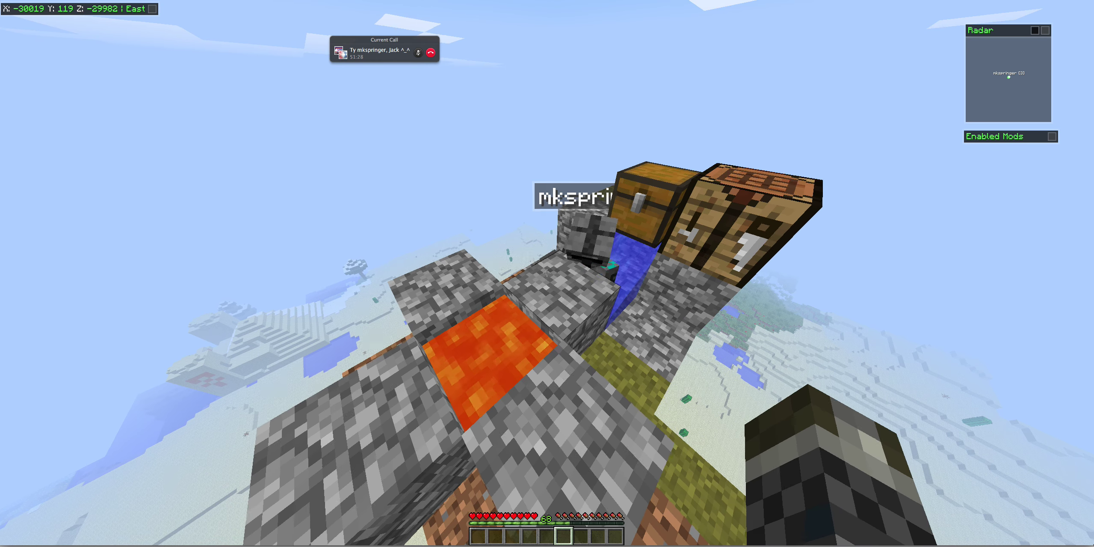
- Head south to the chest, drop down beside it and climb back up
{"action": "key", "text": "w"}
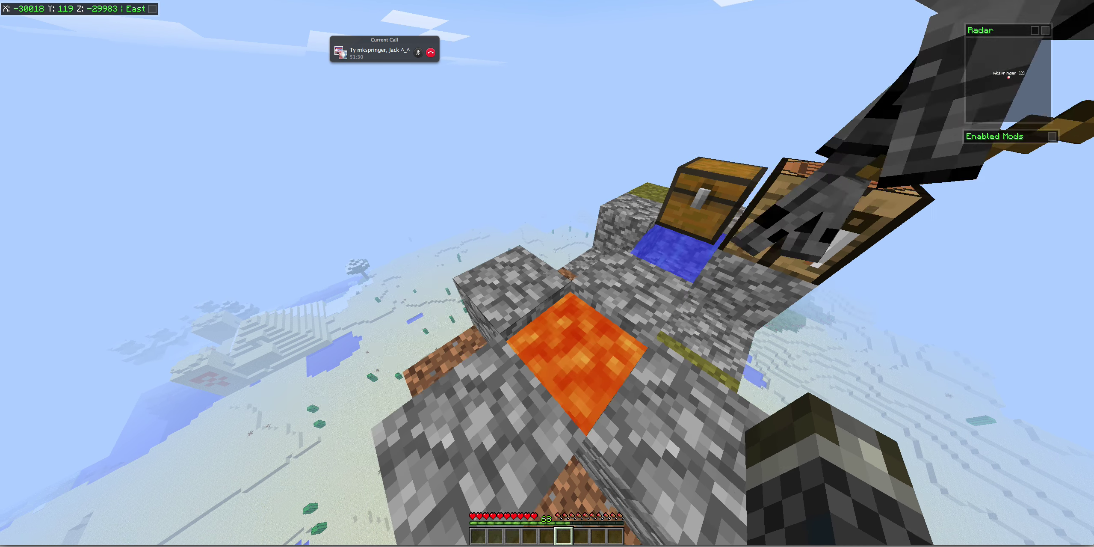
{"action": "key", "text": "w"}
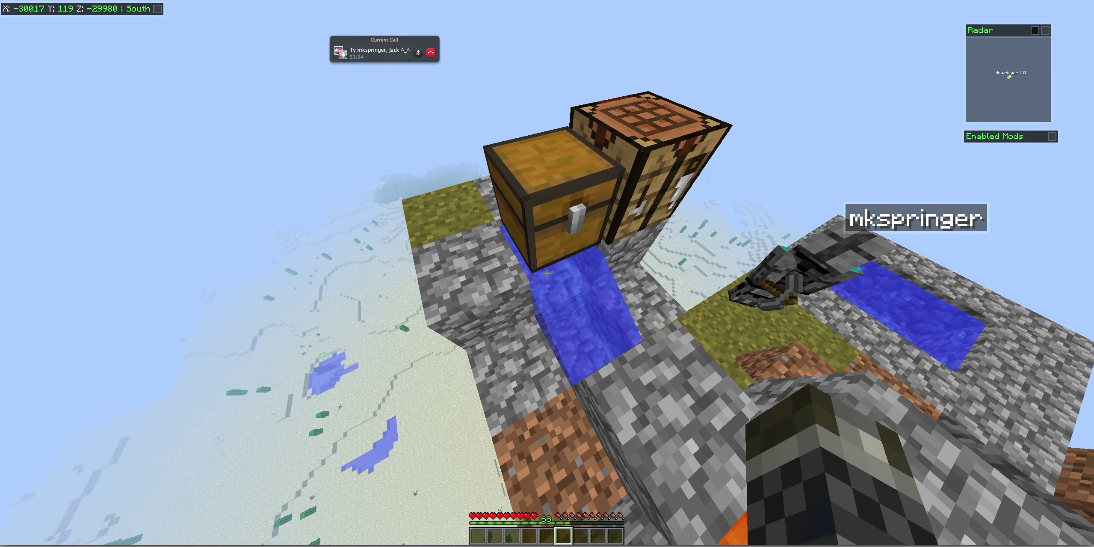
{"action": "key", "text": "shift"}
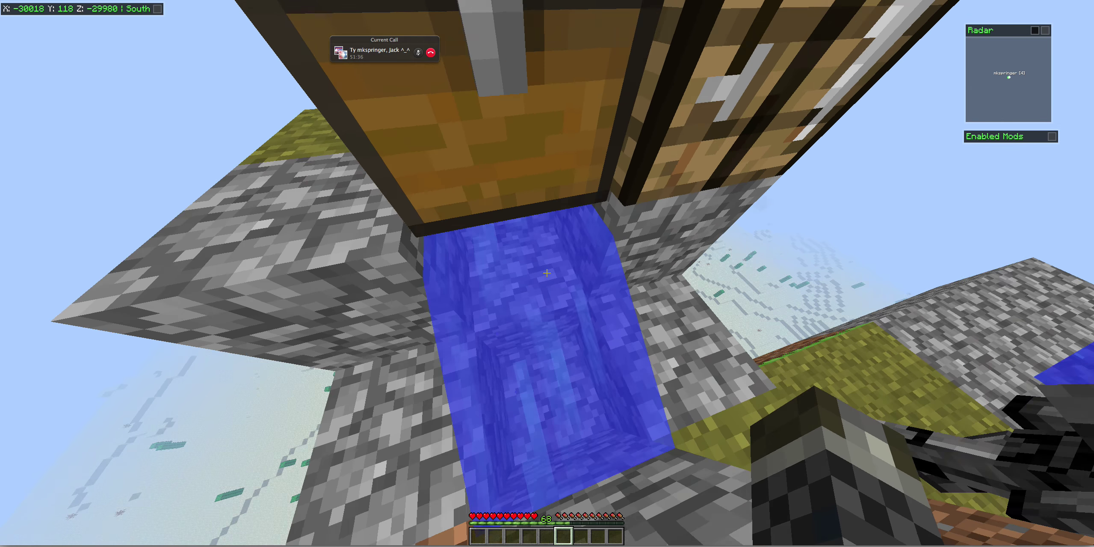
{"action": "key", "text": "space"}
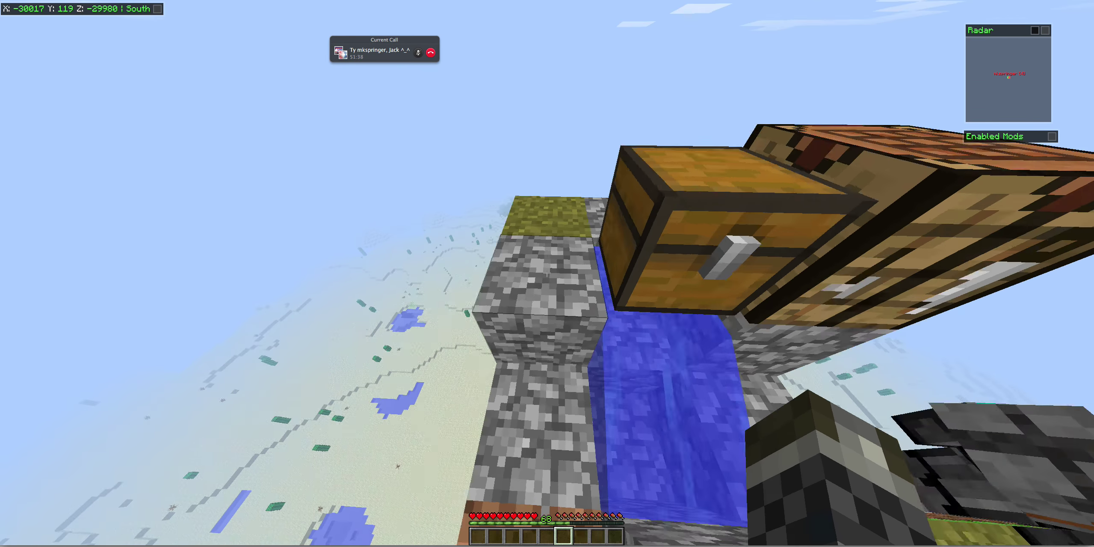
{"action": "key", "text": "s"}
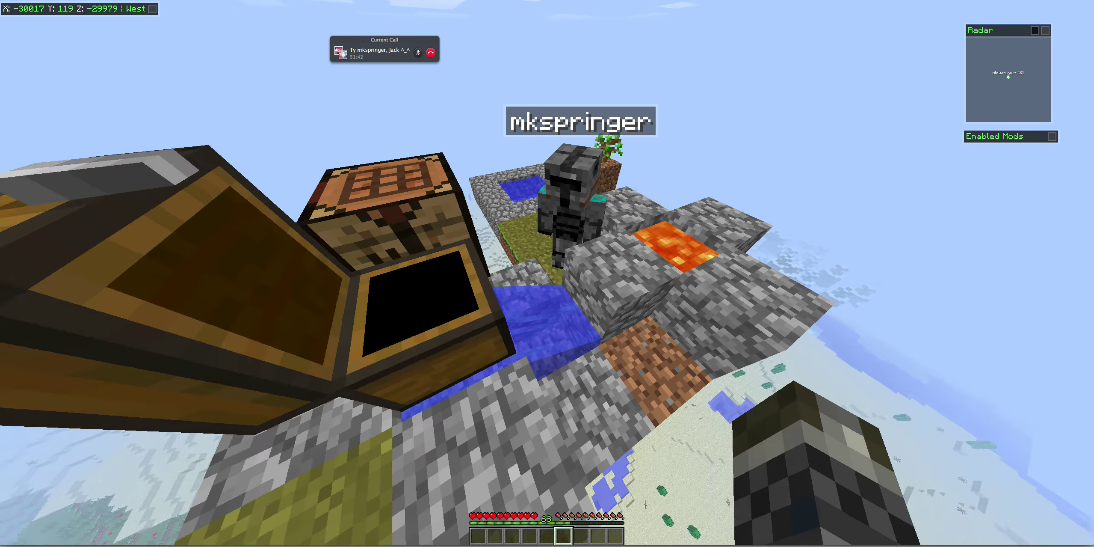
- Walk west over the cobblestone pool, past the tree, to the other player's platform
{"action": "key", "text": "w"}
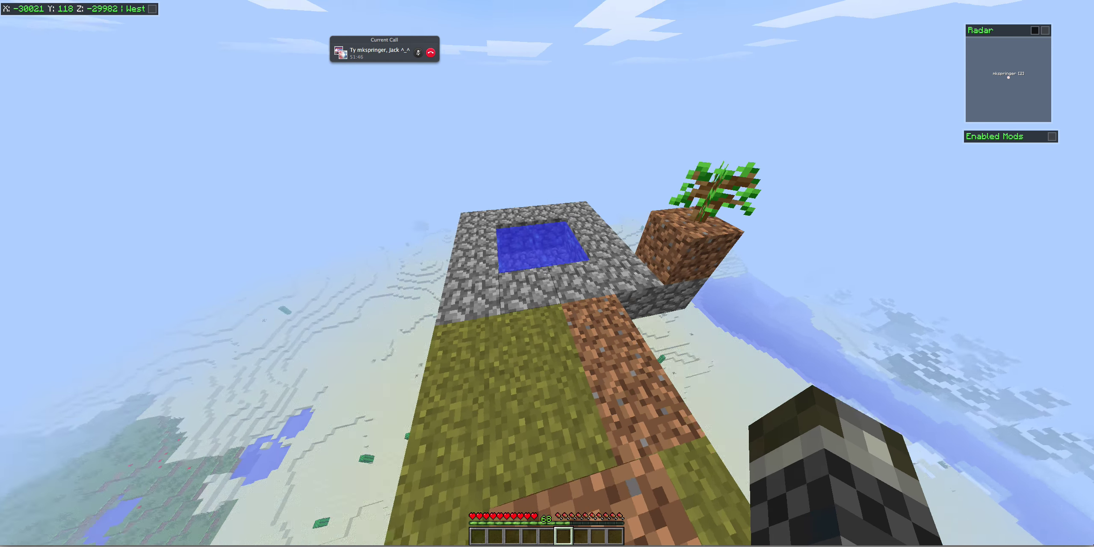
{"action": "key", "text": "w"}
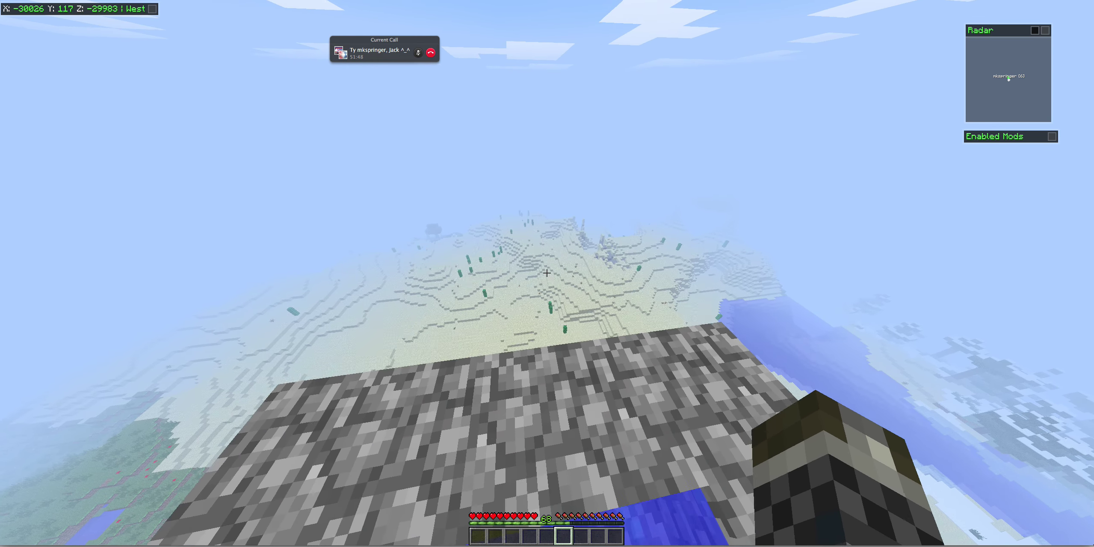
{"action": "key", "text": "w"}
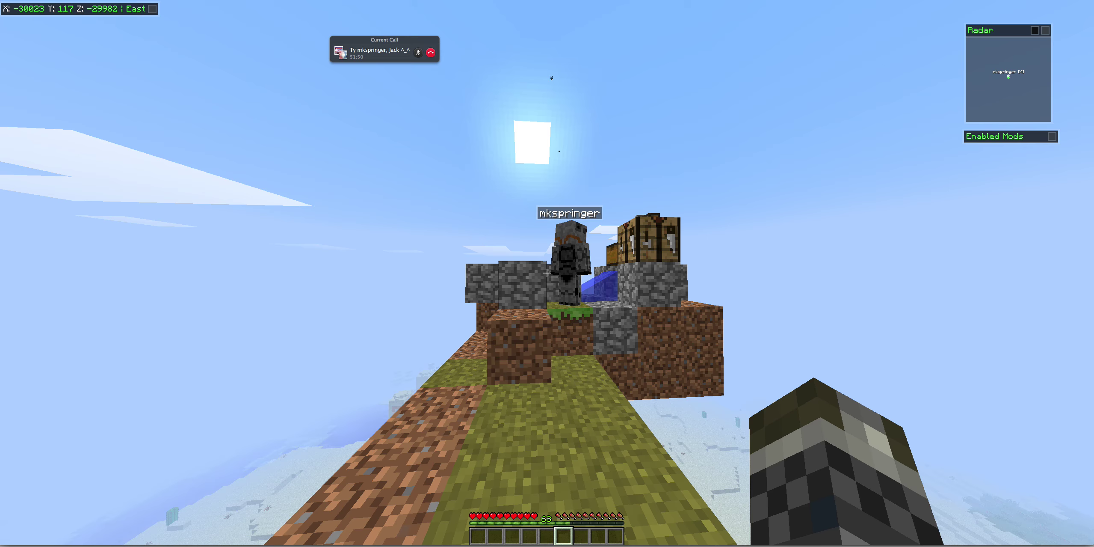
{"action": "key", "text": "w"}
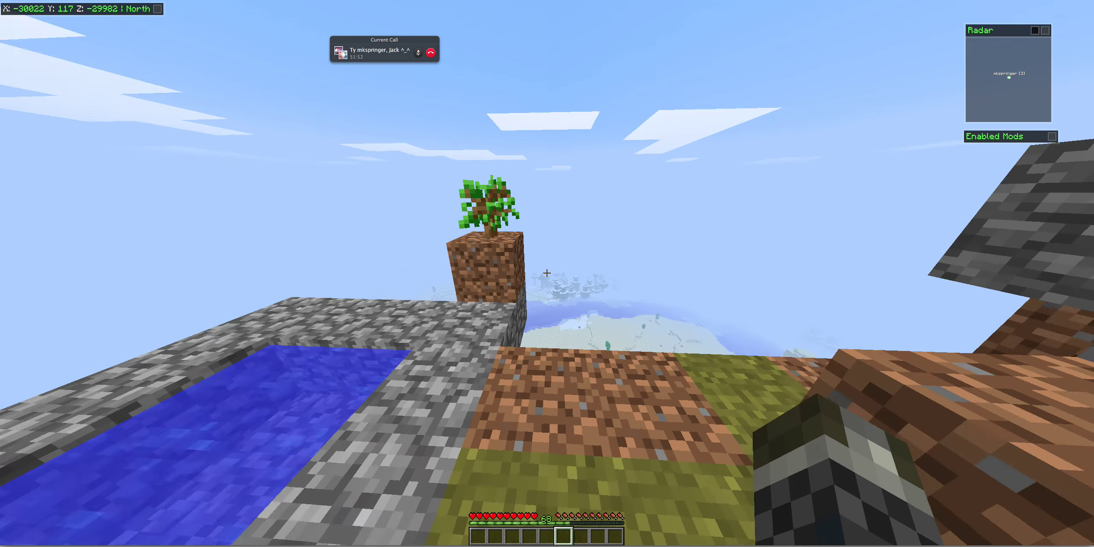
{"action": "key", "text": "w"}
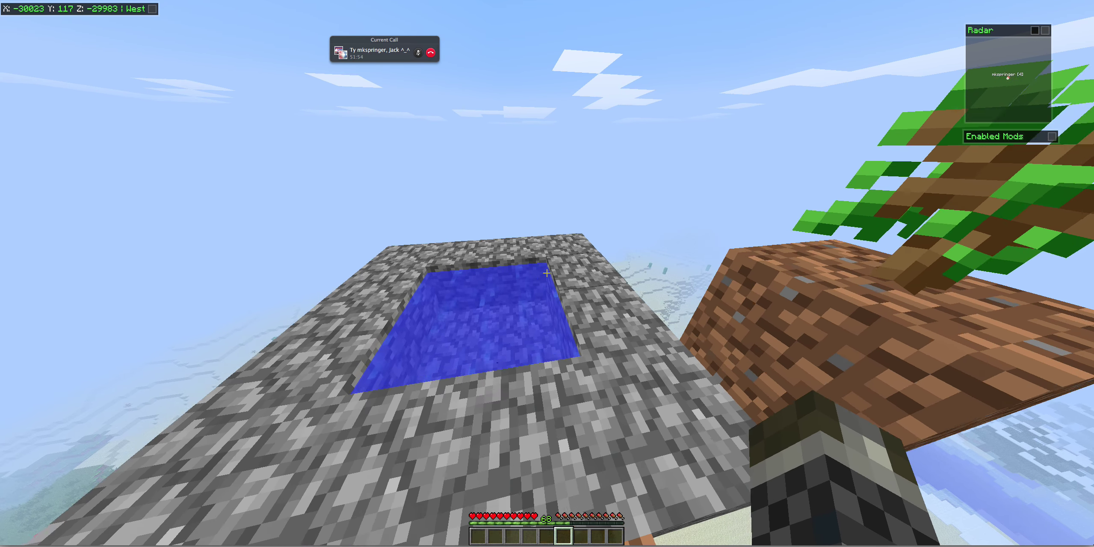
{"action": "key", "text": "w"}
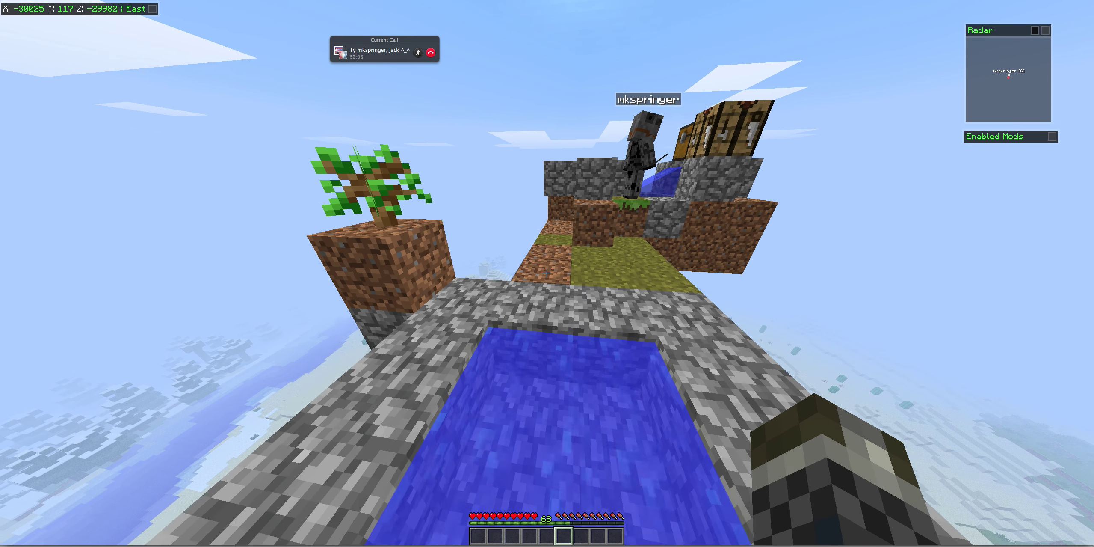
{"action": "key", "text": "w"}
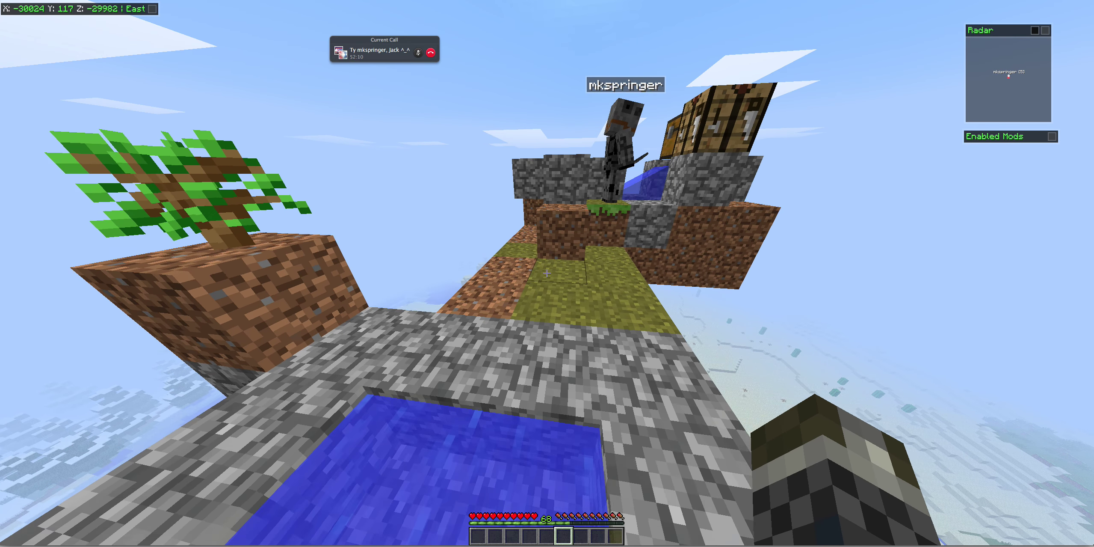
{"action": "key", "text": "s"}
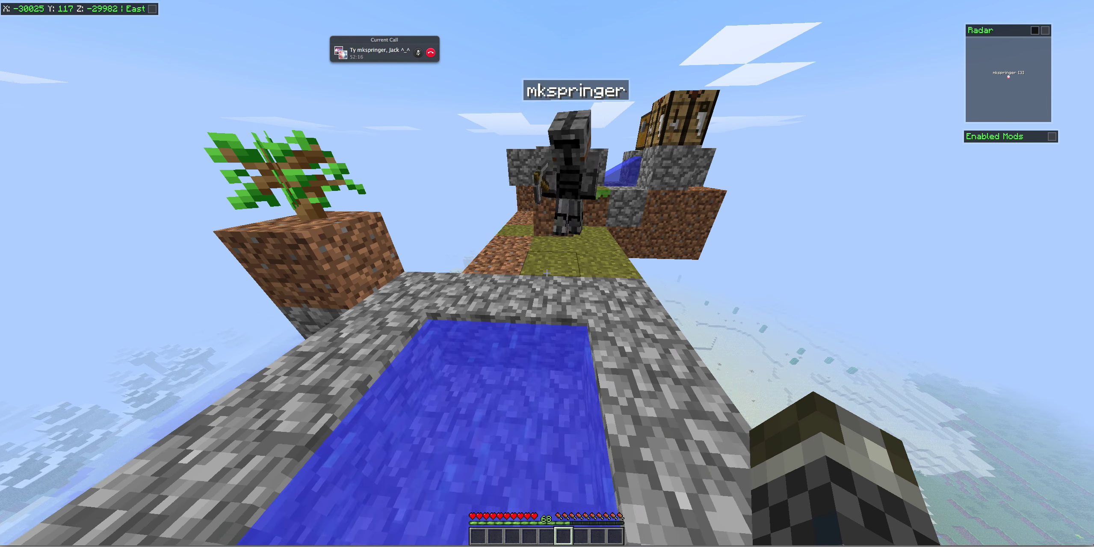
{"action": "key", "text": "w"}
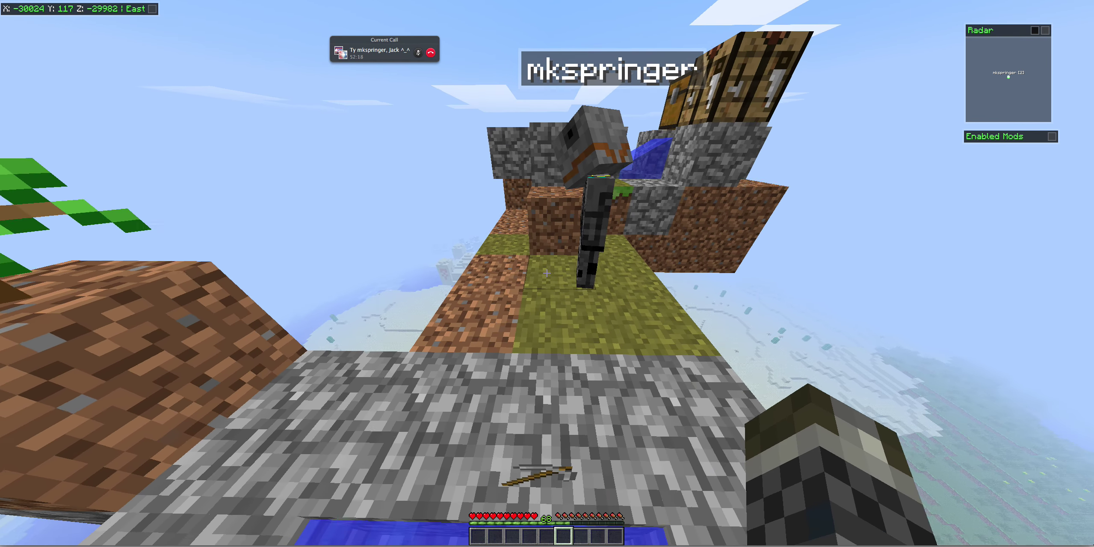
- Equip the stone pickaxe and mine cobblestone from the lava-water generator
{"action": "key", "text": "1"}
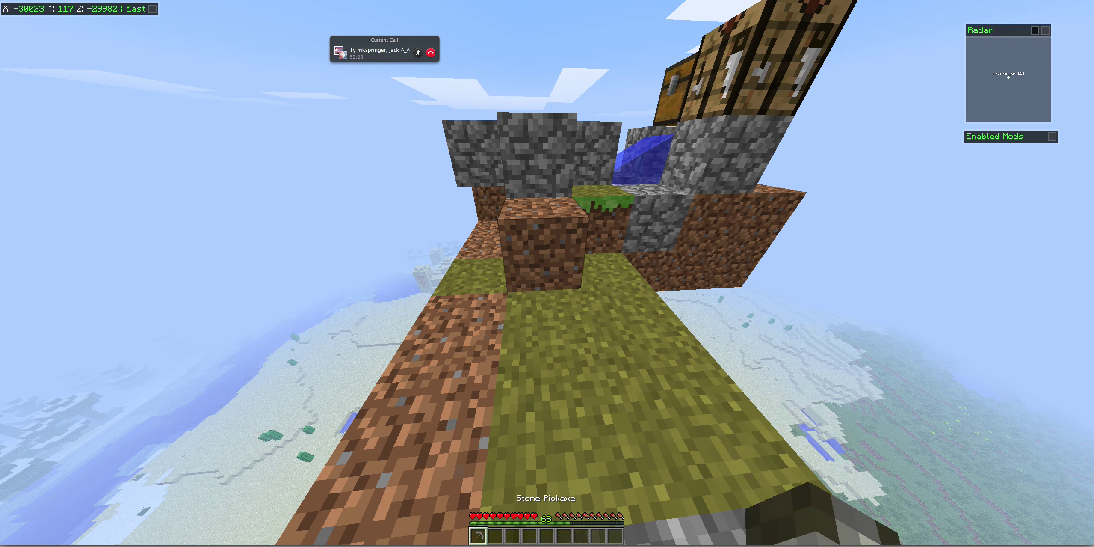
{"action": "key", "text": "w"}
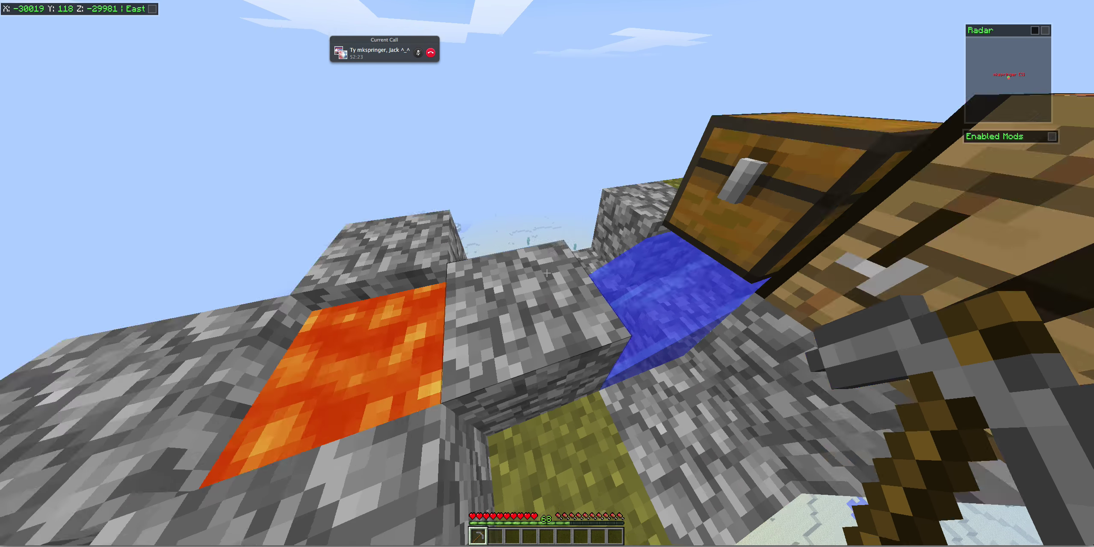
{"action": "left_click", "coordinate": [547, 273]}
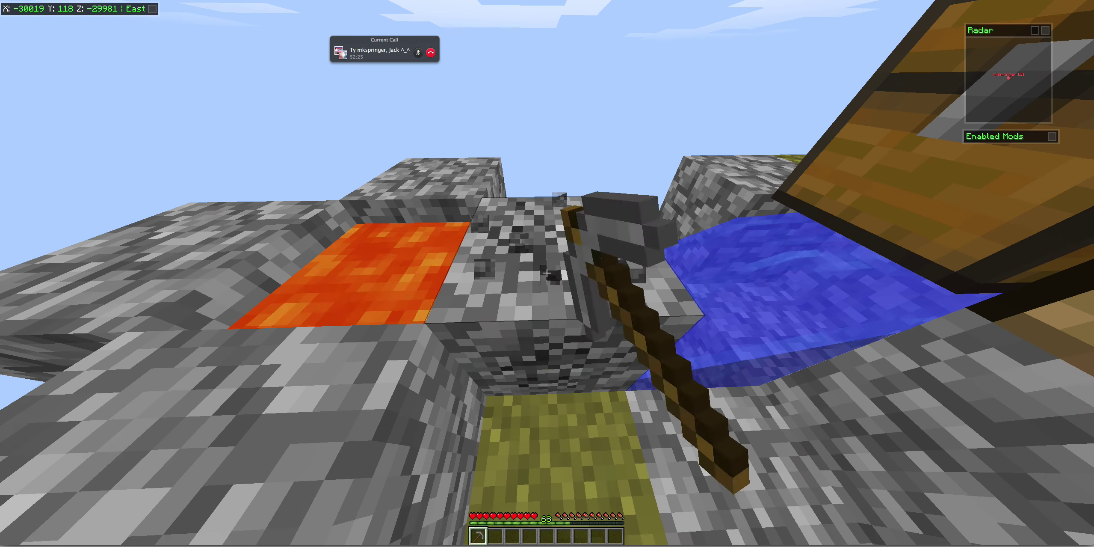
{"action": "left_click", "coordinate": [547, 273]}
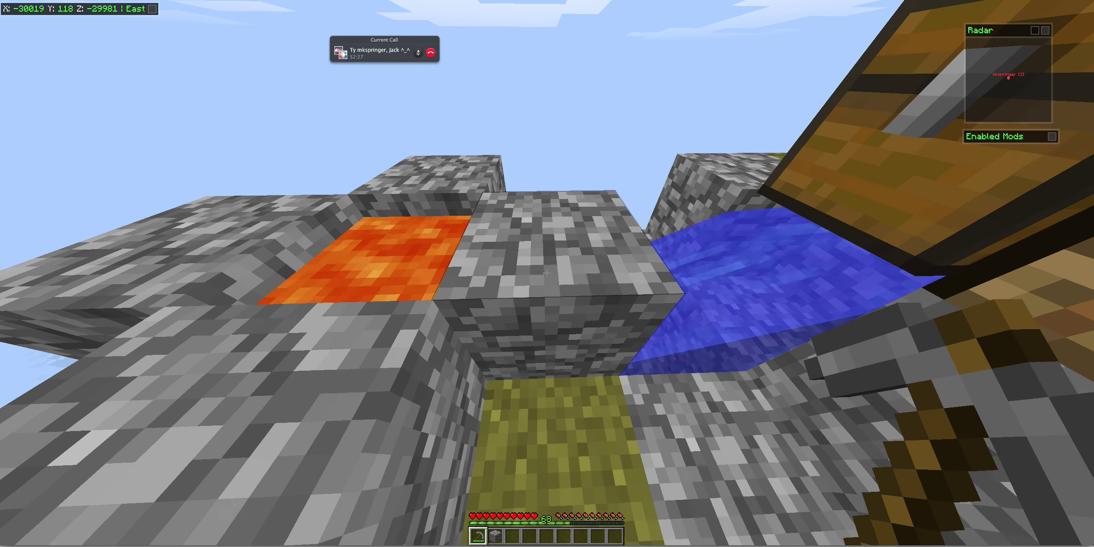
{"action": "left_click", "coordinate": [547, 274]}
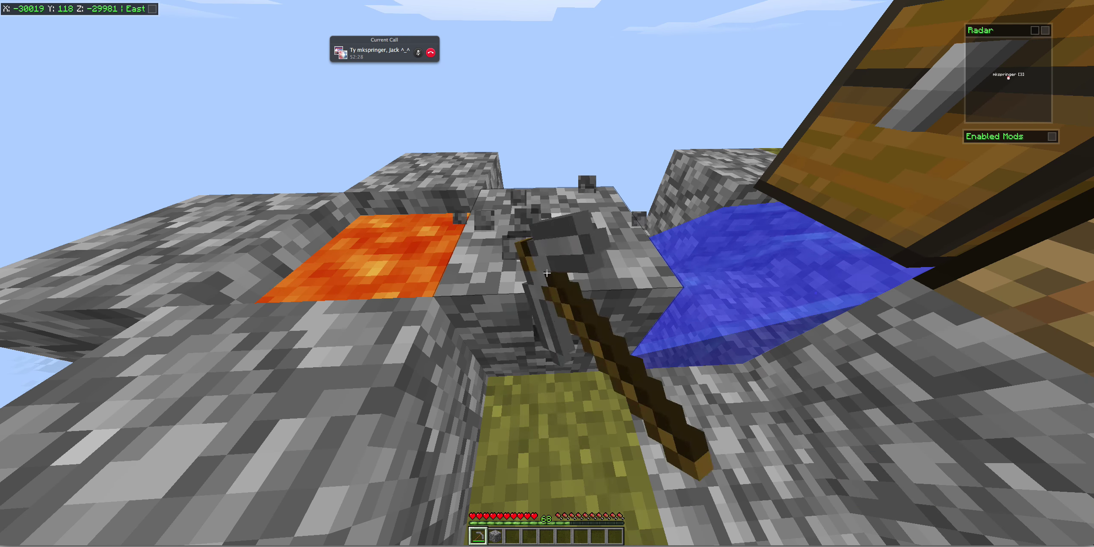
{"action": "left_click", "coordinate": [547, 274]}
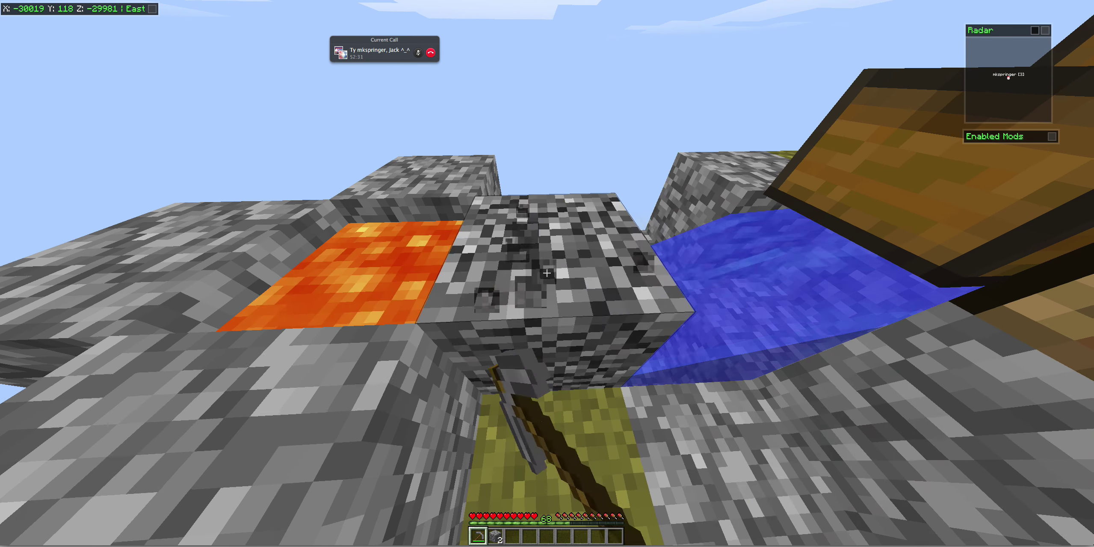
{"action": "left_click", "coordinate": [547, 273]}
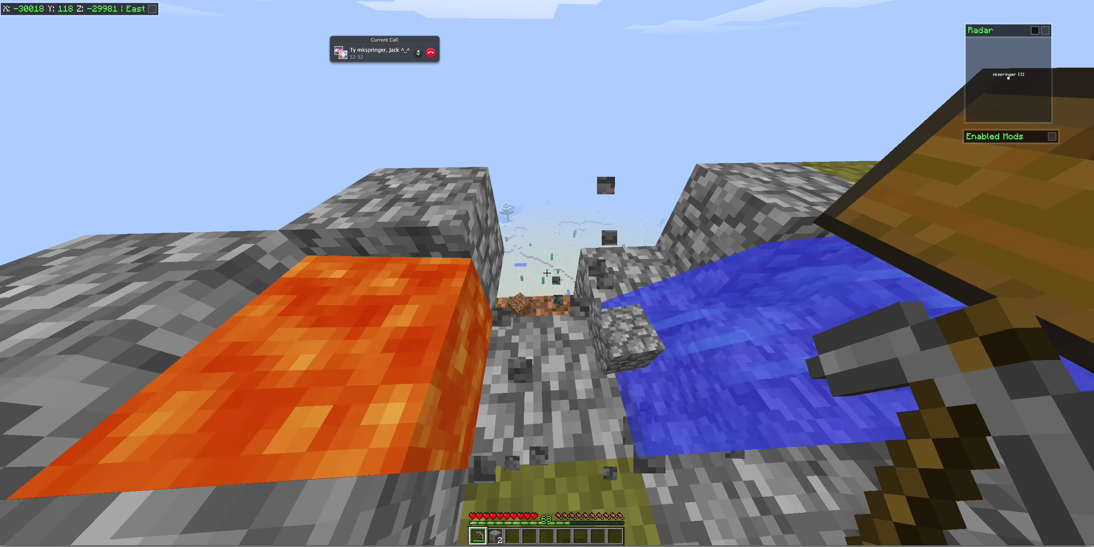
{"action": "key", "text": "w"}
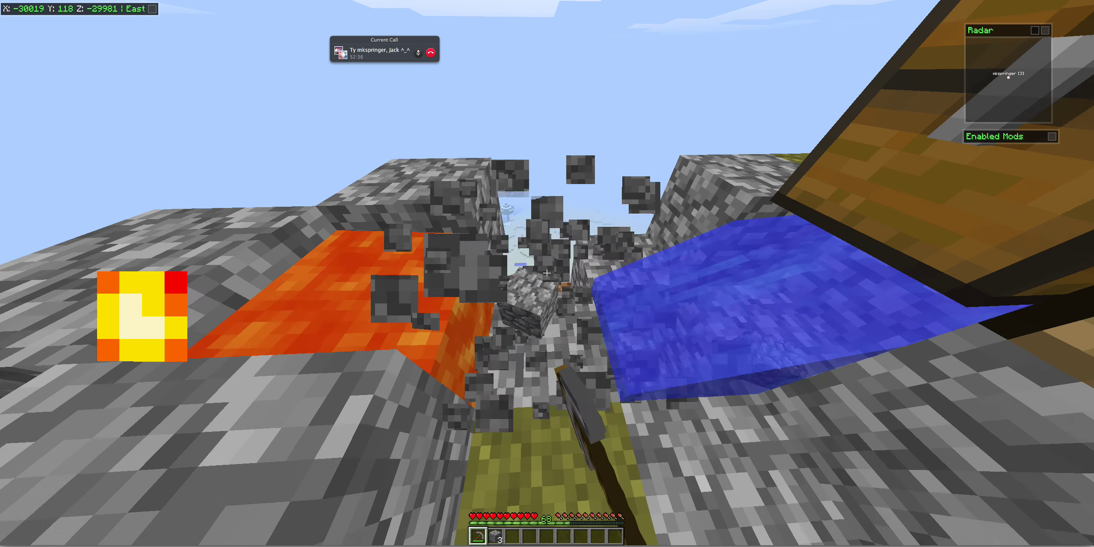
{"action": "left_click", "coordinate": [548, 273]}
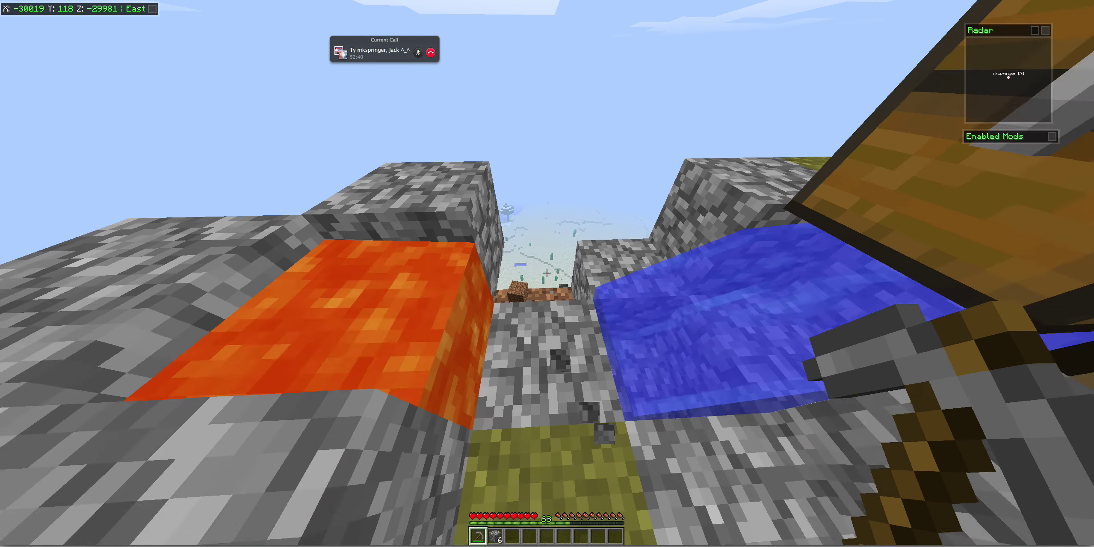
{"action": "left_click", "coordinate": [547, 273]}
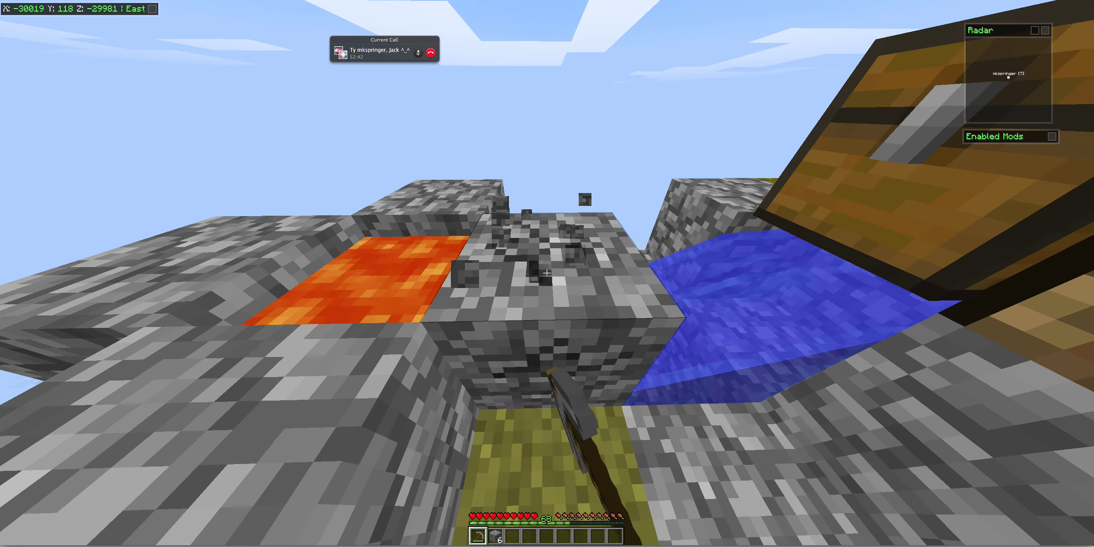
{"action": "left_click", "coordinate": [547, 273]}
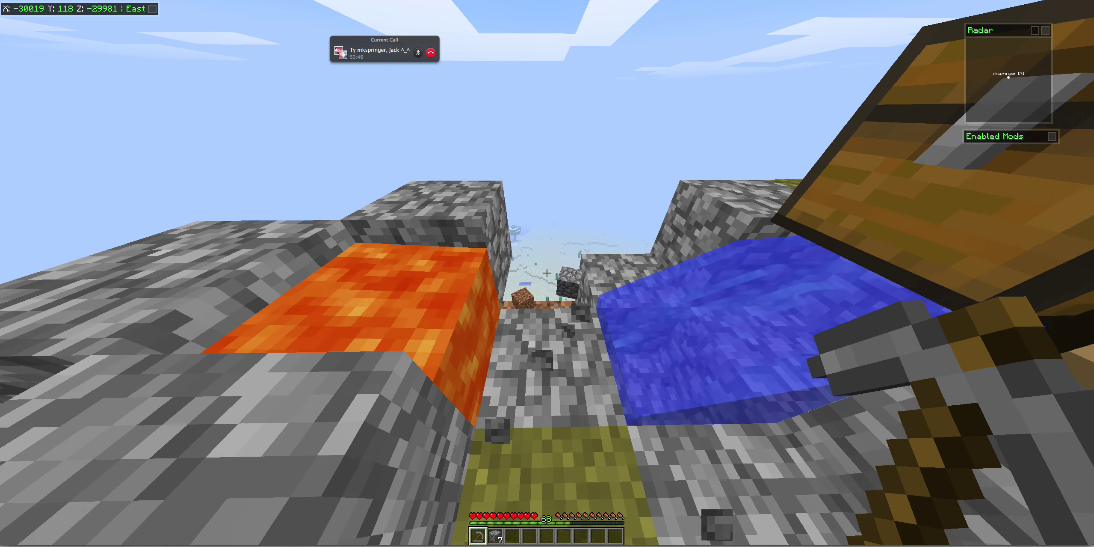
{"action": "left_click", "coordinate": [547, 274]}
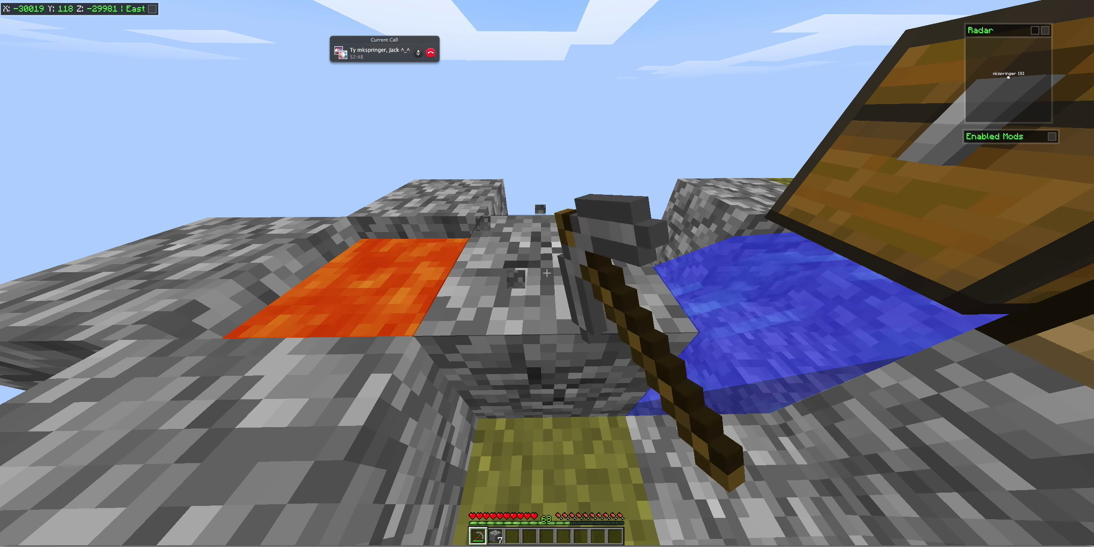
{"action": "key", "text": "w"}
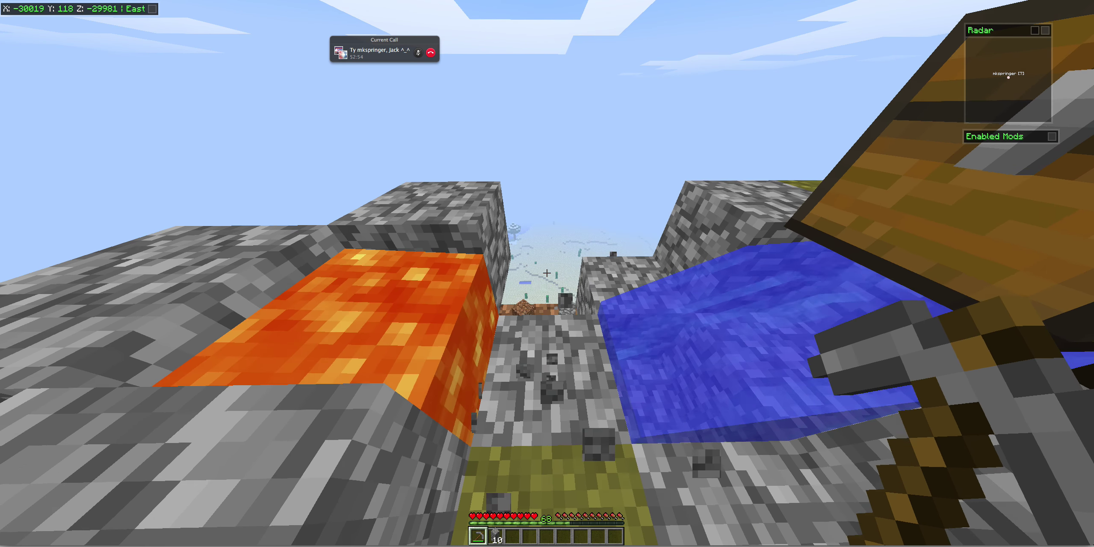
- Keep mining each regenerated cobblestone from the generator gap
{"action": "left_click", "coordinate": [547, 273]}
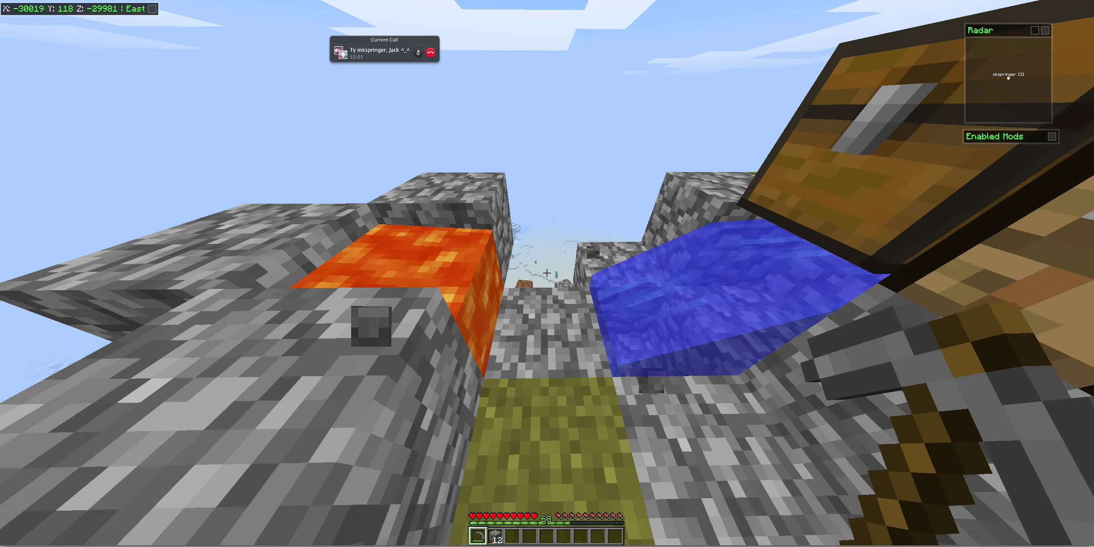
{"action": "left_click", "coordinate": [547, 273]}
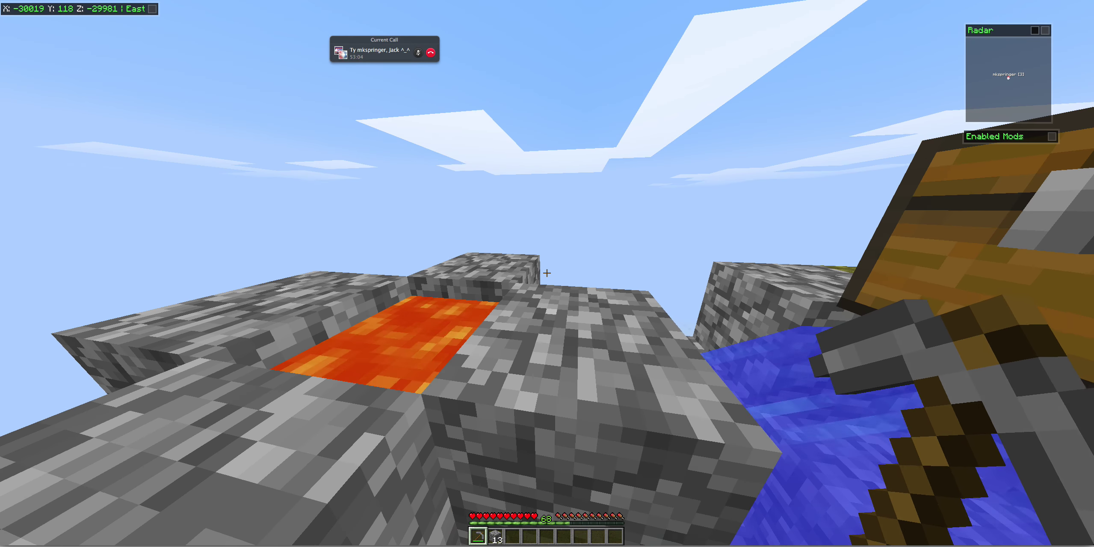
{"action": "left_click", "coordinate": [547, 274]}
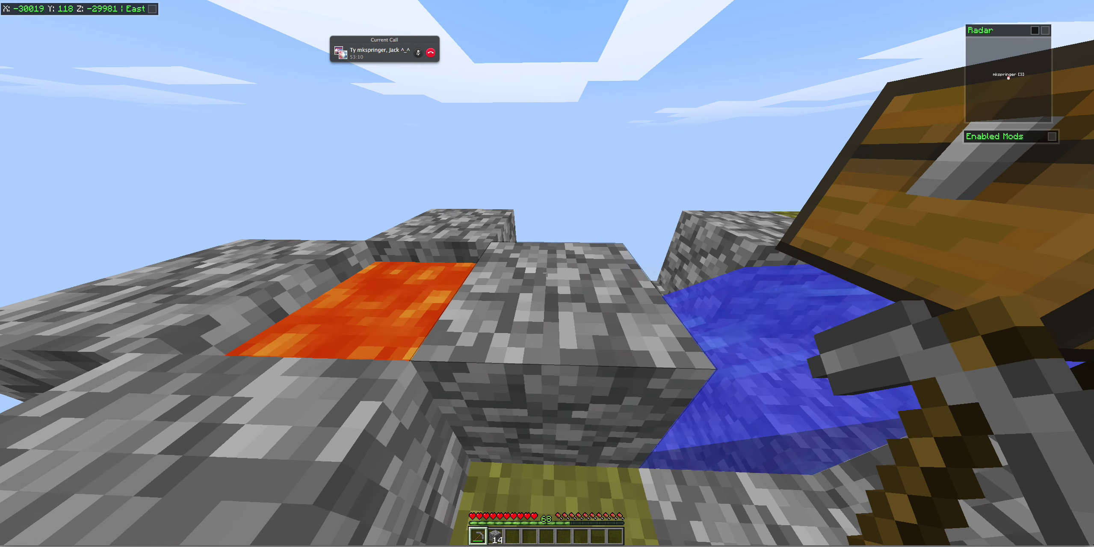
{"action": "left_click", "coordinate": [547, 274]}
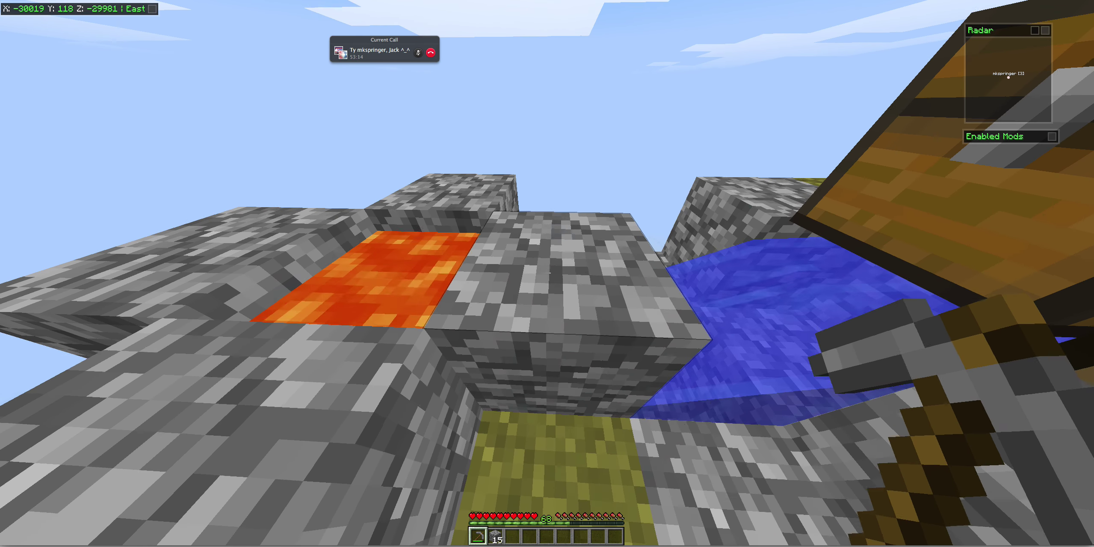
{"action": "left_click", "coordinate": [547, 273]}
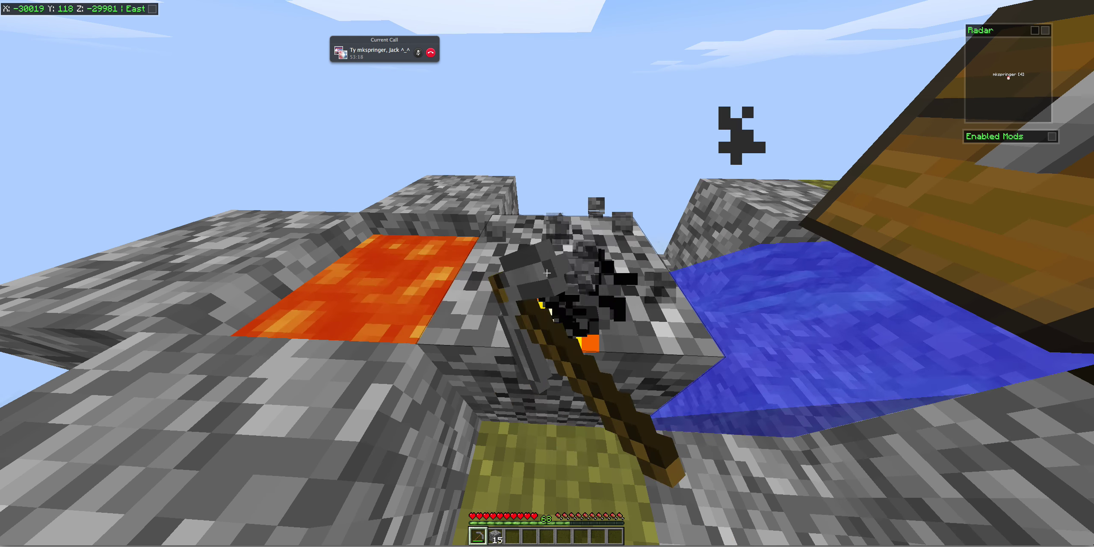
{"action": "left_click", "coordinate": [547, 273]}
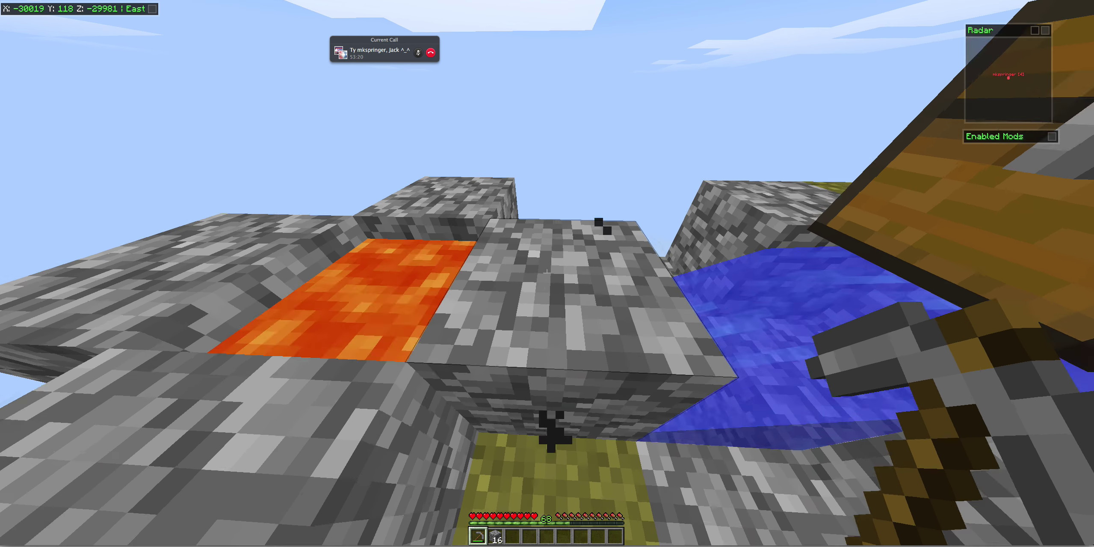
{"action": "left_click", "coordinate": [547, 274]}
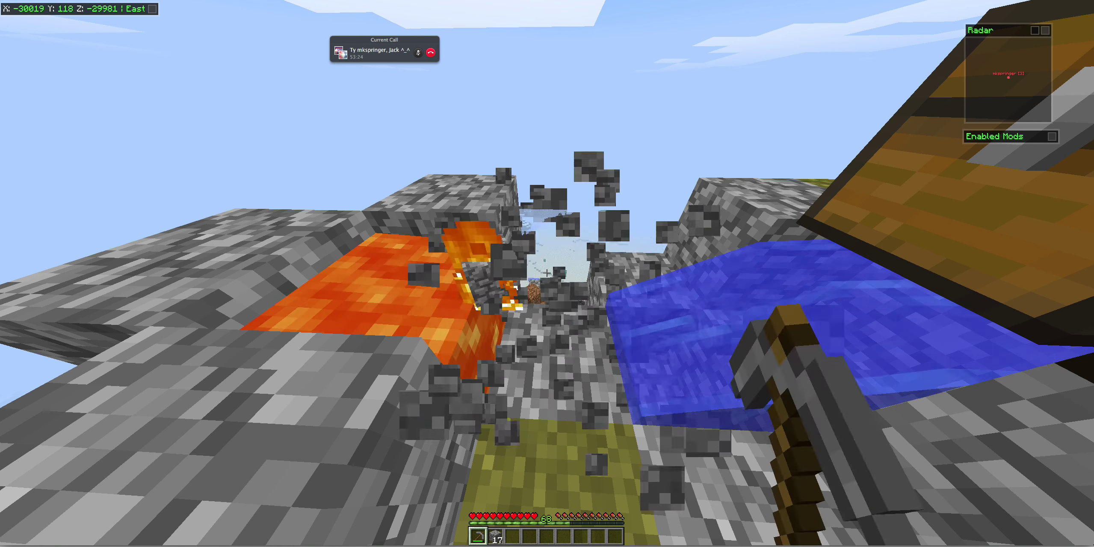
{"action": "left_click", "coordinate": [547, 273]}
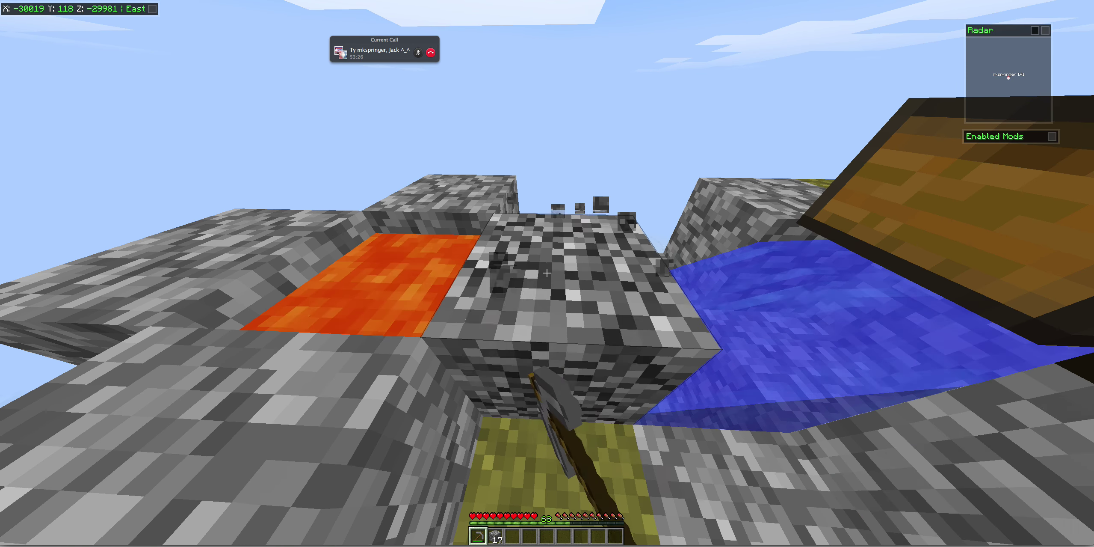
{"action": "left_click", "coordinate": [547, 273]}
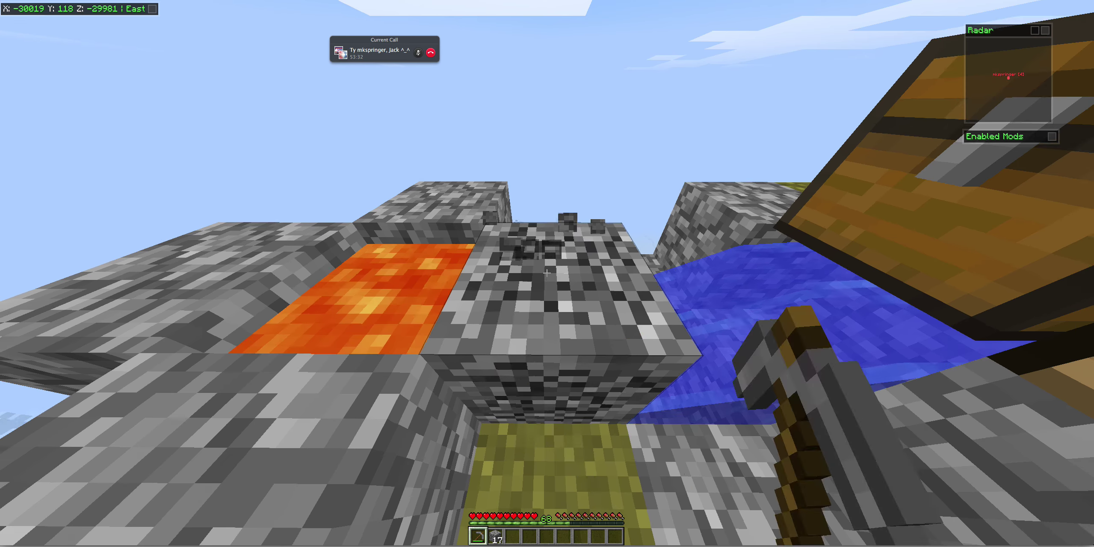
- Mine several more generated cobblestone blocks to grow the stack
{"action": "left_click", "coordinate": [547, 273]}
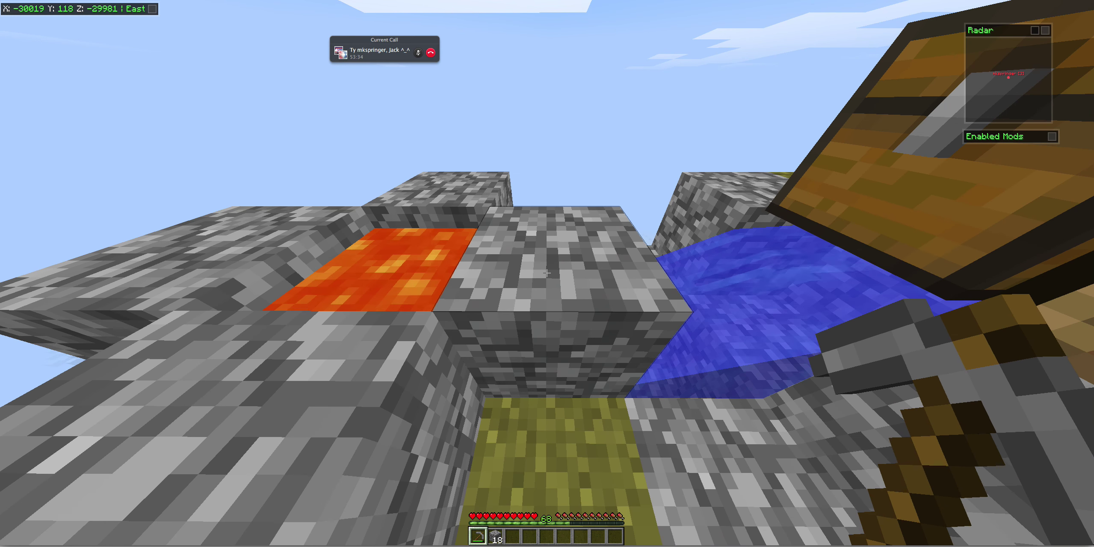
{"action": "left_click", "coordinate": [547, 273]}
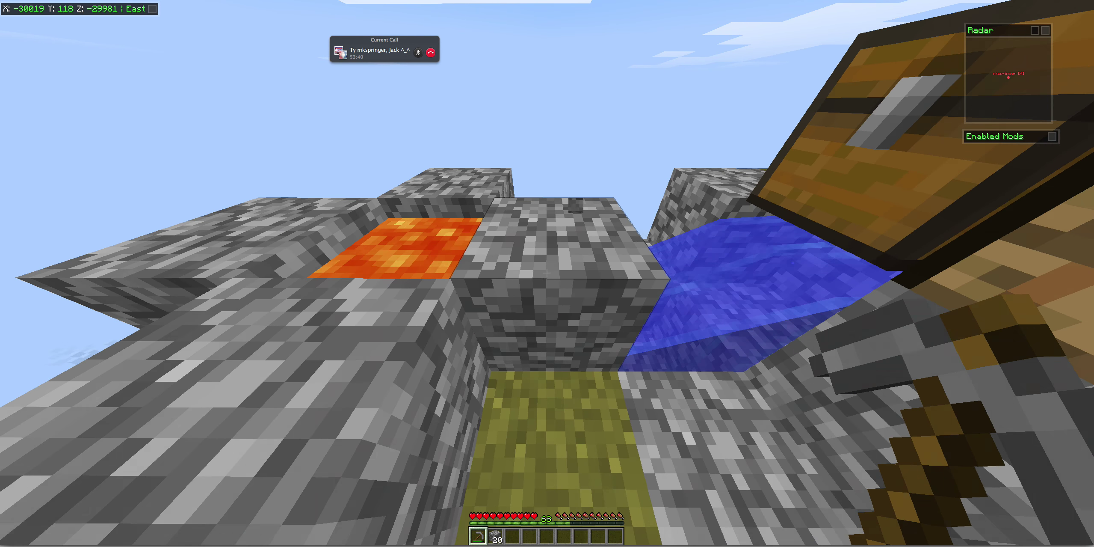
{"action": "left_click", "coordinate": [547, 274]}
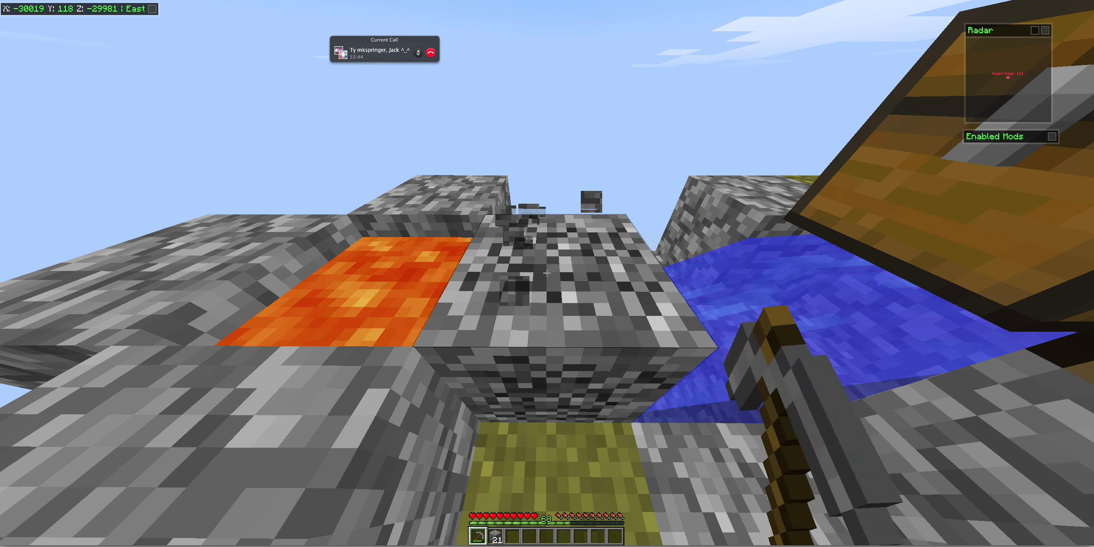
{"action": "left_click", "coordinate": [547, 273]}
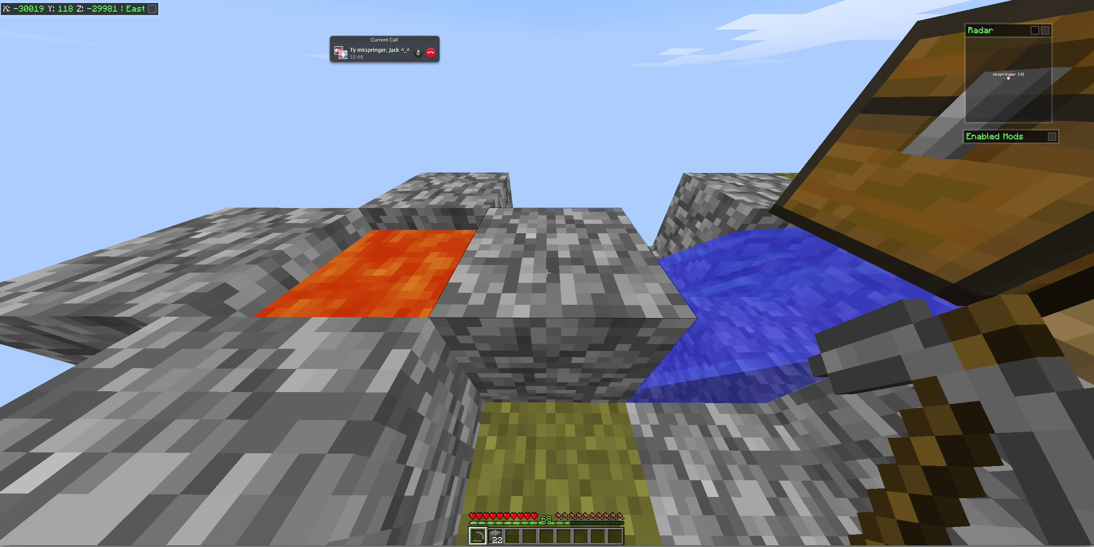
{"action": "left_click", "coordinate": [547, 273]}
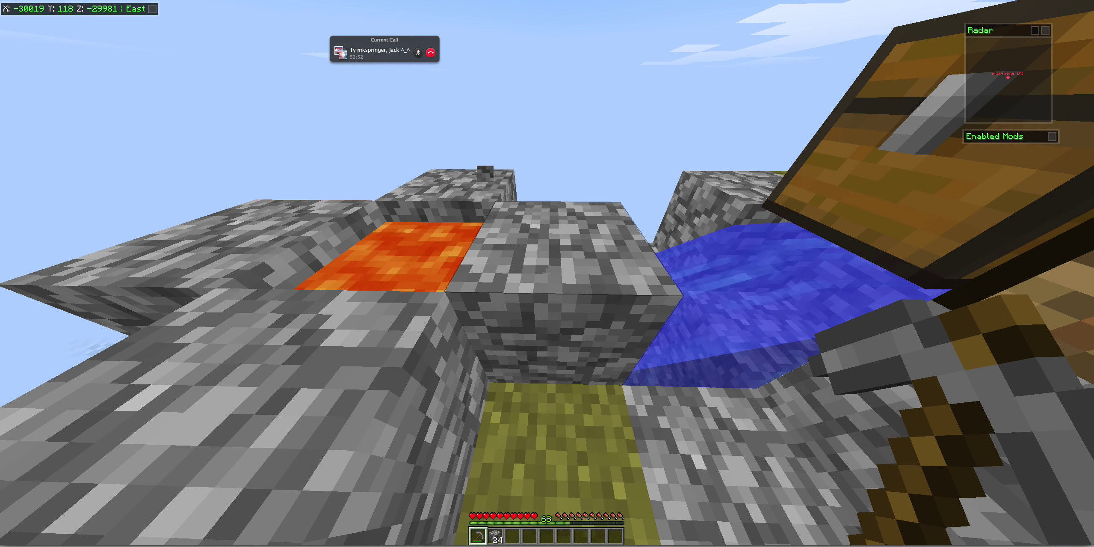
{"action": "left_click", "coordinate": [547, 273]}
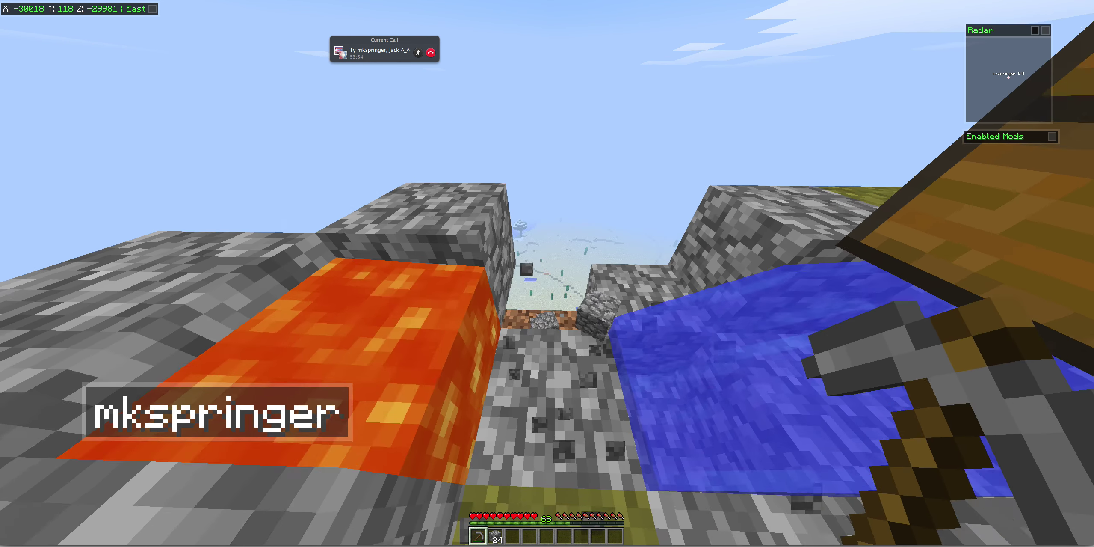
{"action": "left_click", "coordinate": [547, 273]}
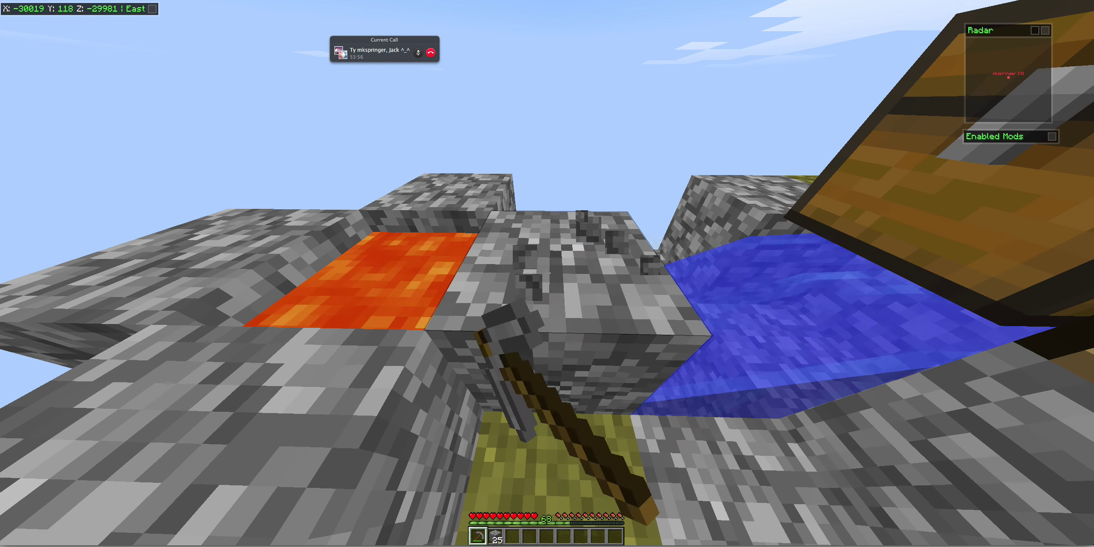
{"action": "left_click", "coordinate": [547, 273]}
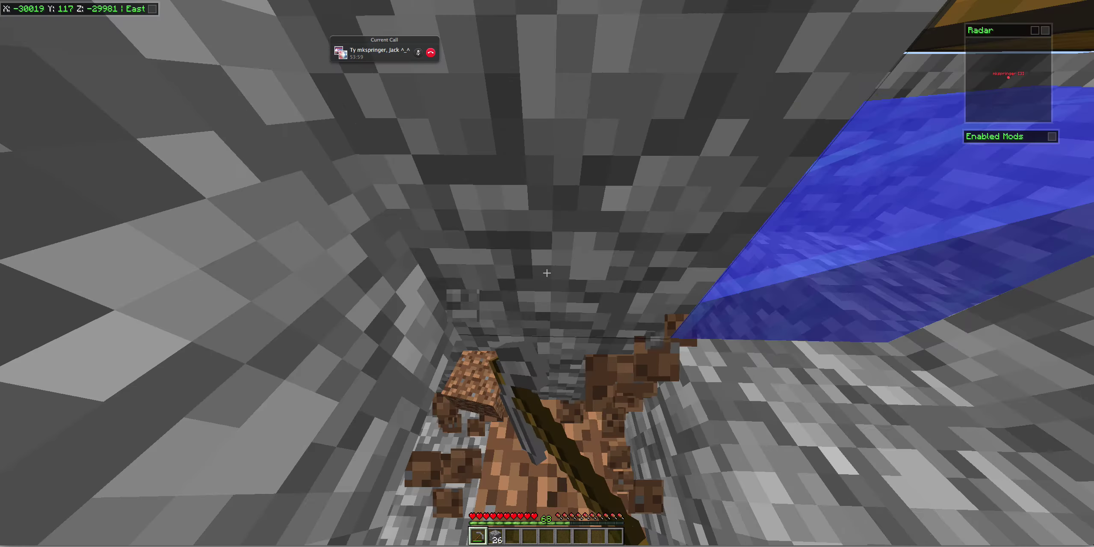
- Dig out the dirt in the shaft, then climb back up the cobblestone wall
{"action": "left_click", "coordinate": [547, 273]}
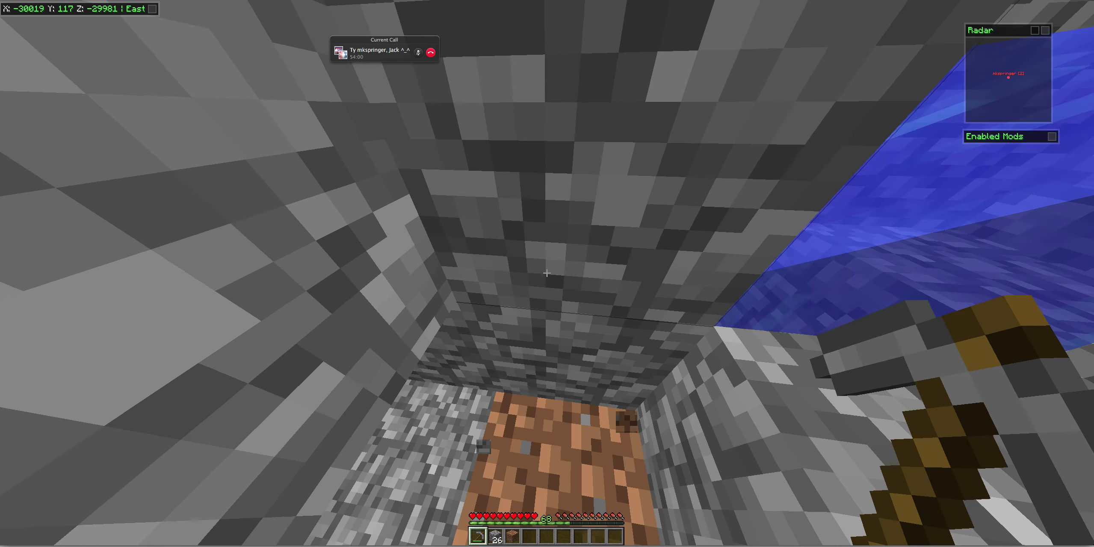
{"action": "left_click", "coordinate": [547, 273]}
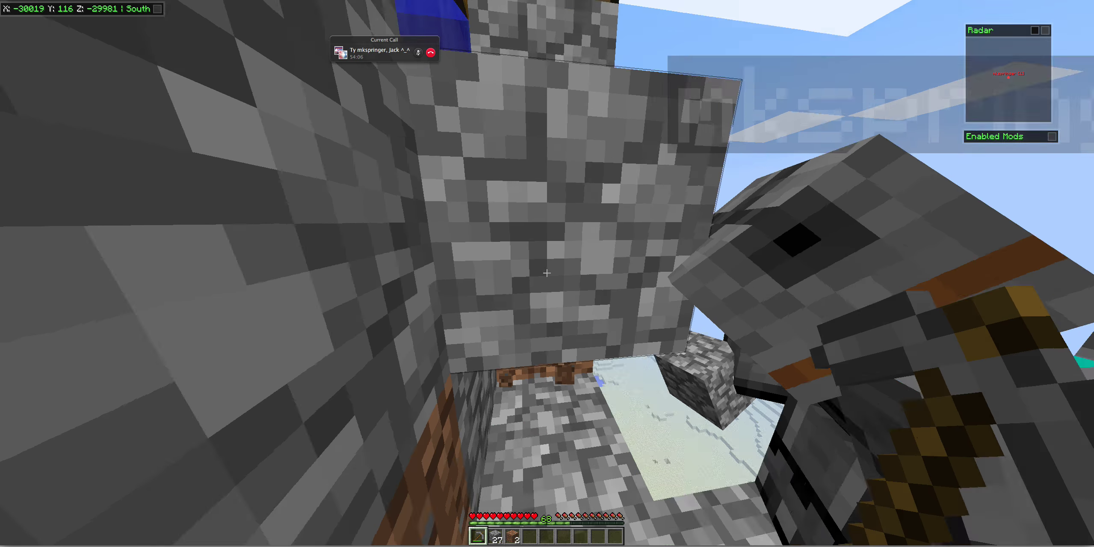
{"action": "key", "text": "9"}
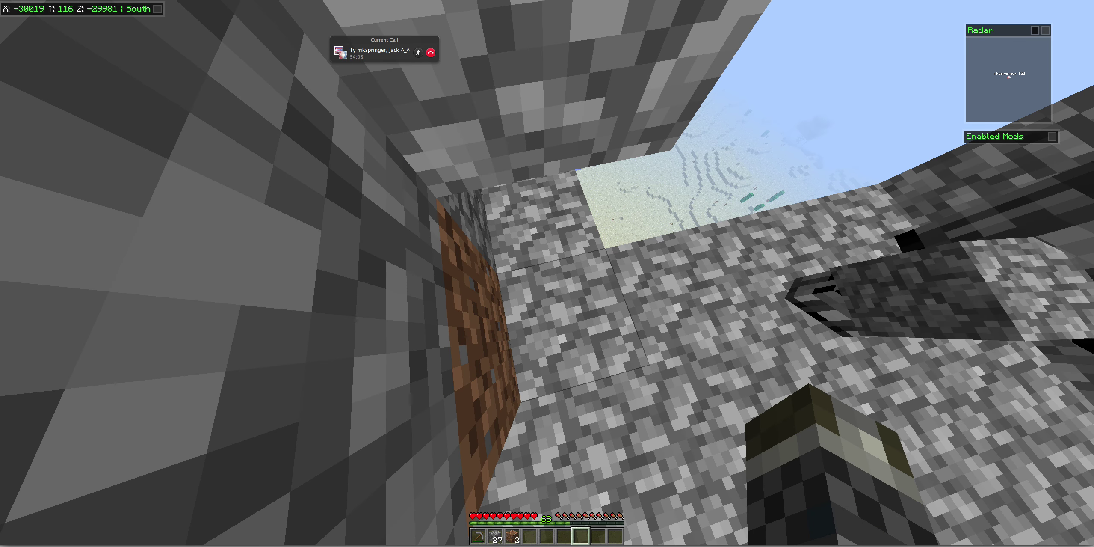
{"action": "key", "text": "space"}
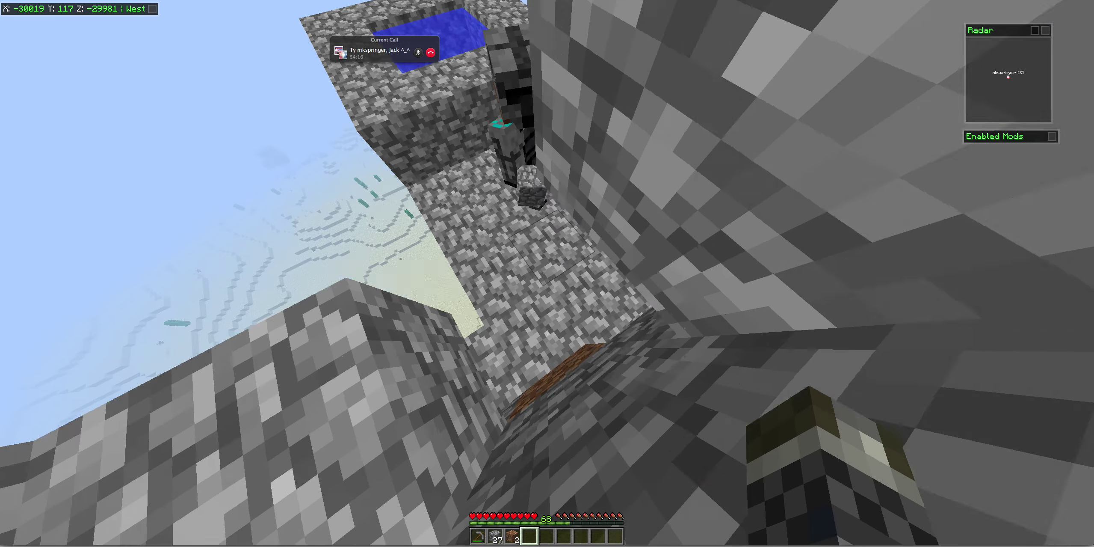
{"action": "key", "text": "w"}
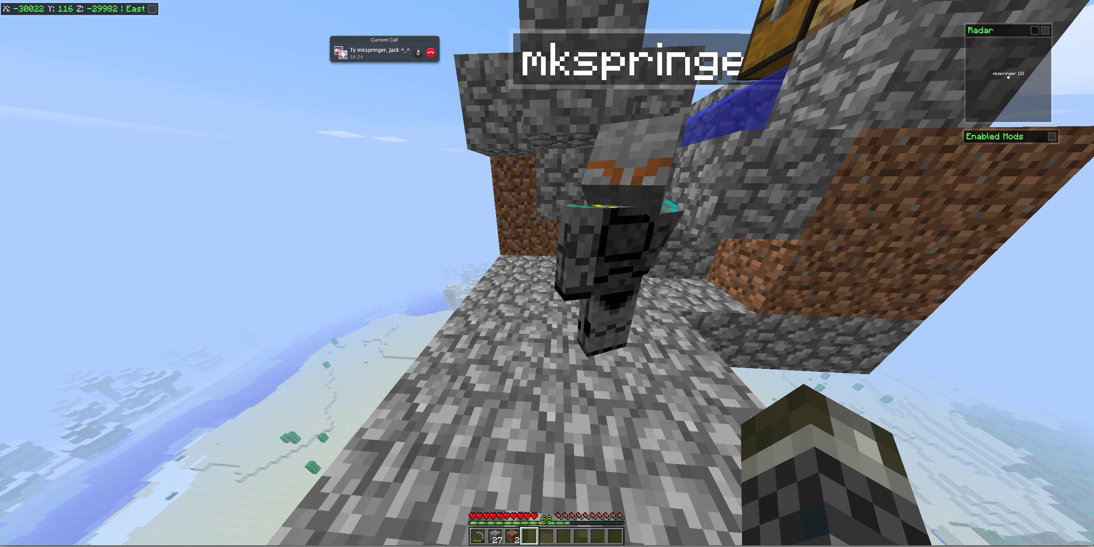
{"action": "key", "text": "w"}
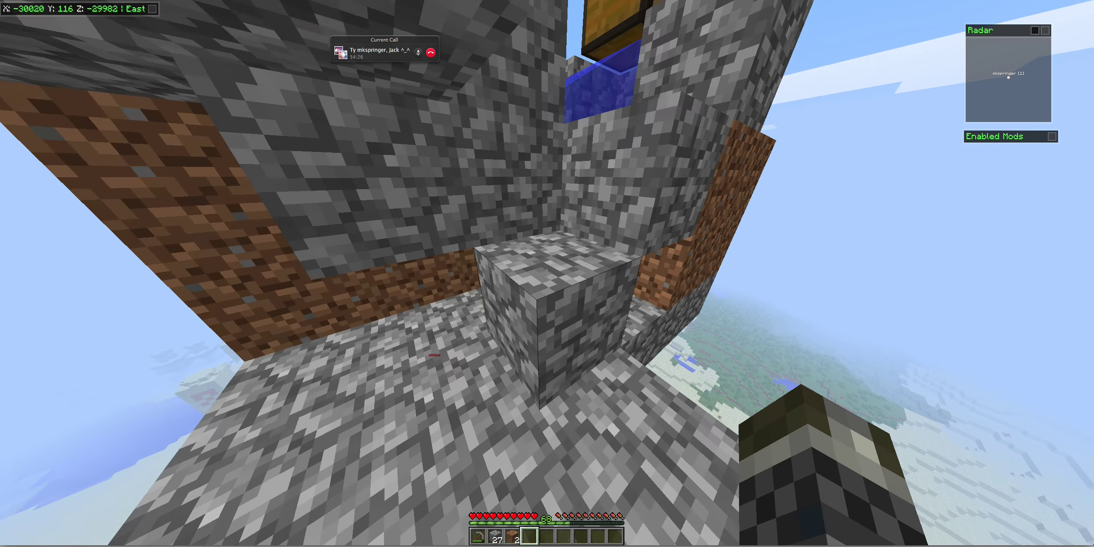
{"action": "key", "text": "space"}
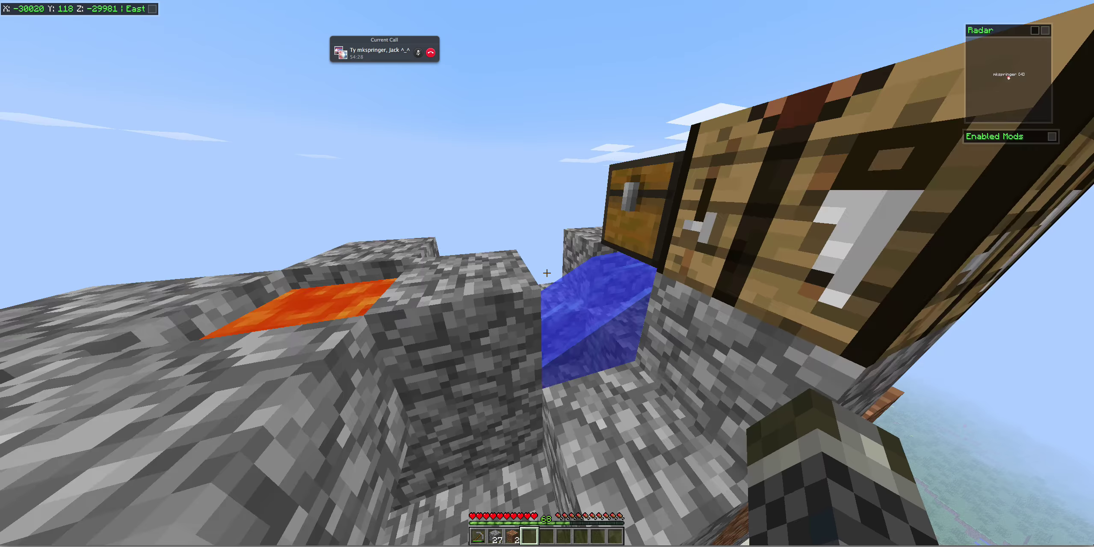
{"action": "key", "text": "space"}
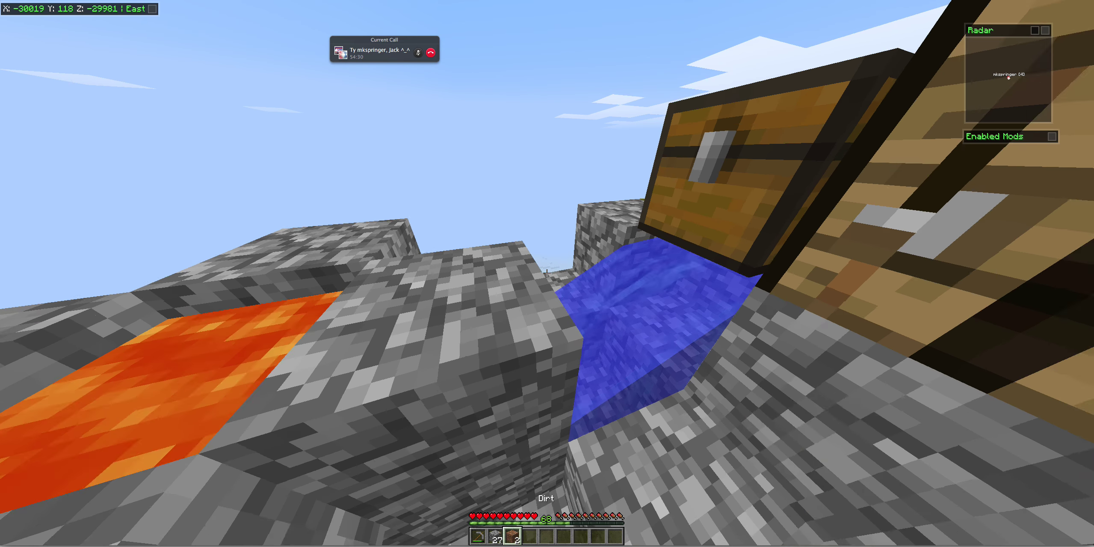
- Place and break a cobblestone beside the crafting table, then open the chest
{"action": "key", "text": "2"}
{"action": "right_click", "coordinate": [547, 272]}
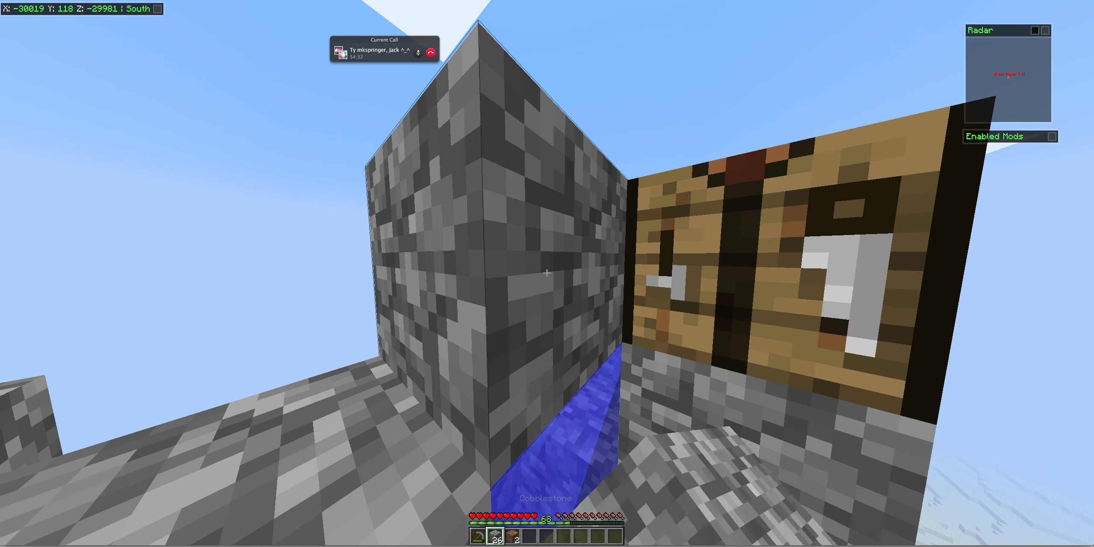
{"action": "left_click", "coordinate": [547, 272]}
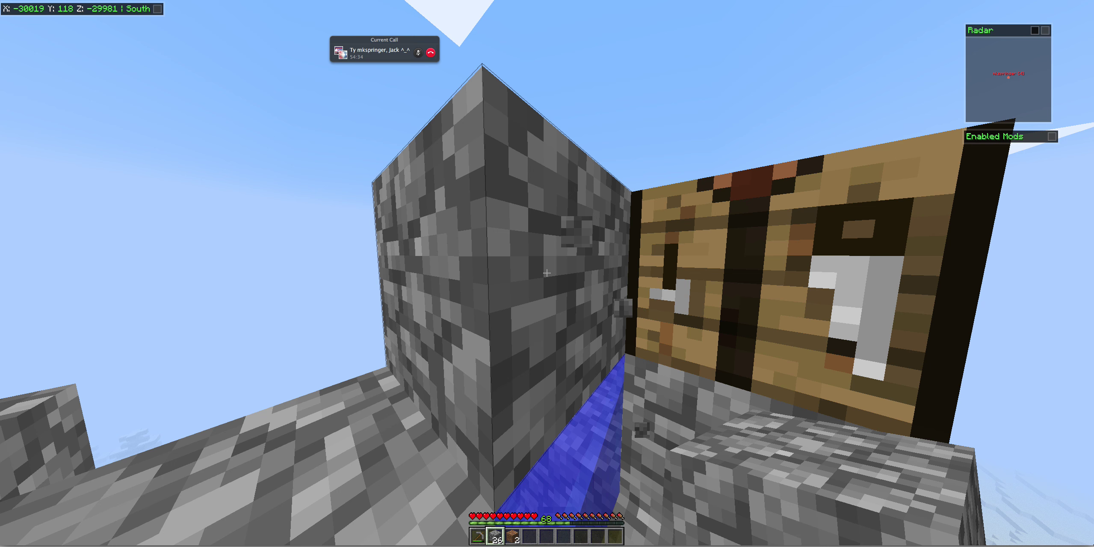
{"action": "left_click", "coordinate": [547, 272]}
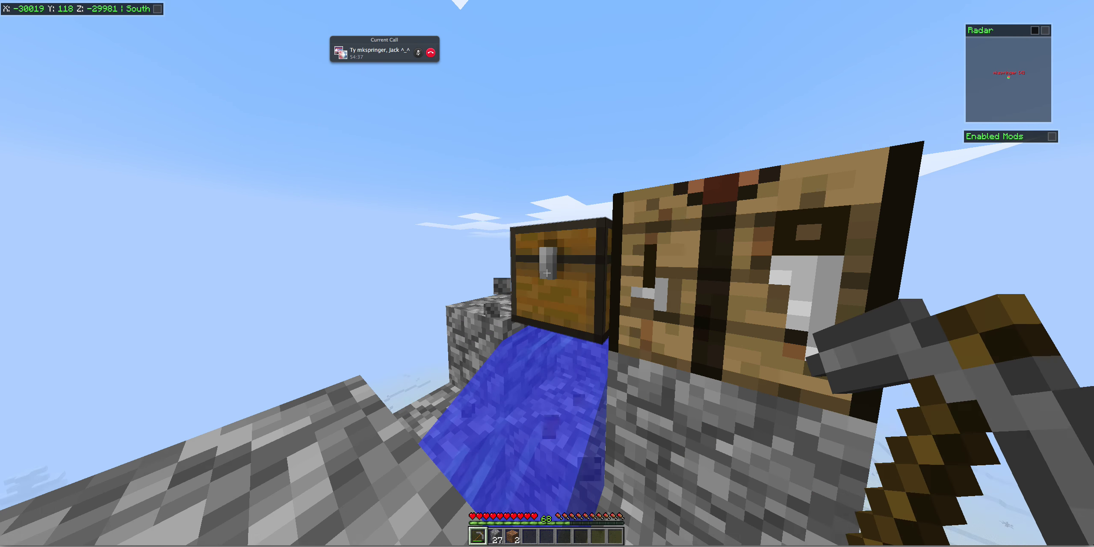
{"action": "right_click", "coordinate": [547, 273]}
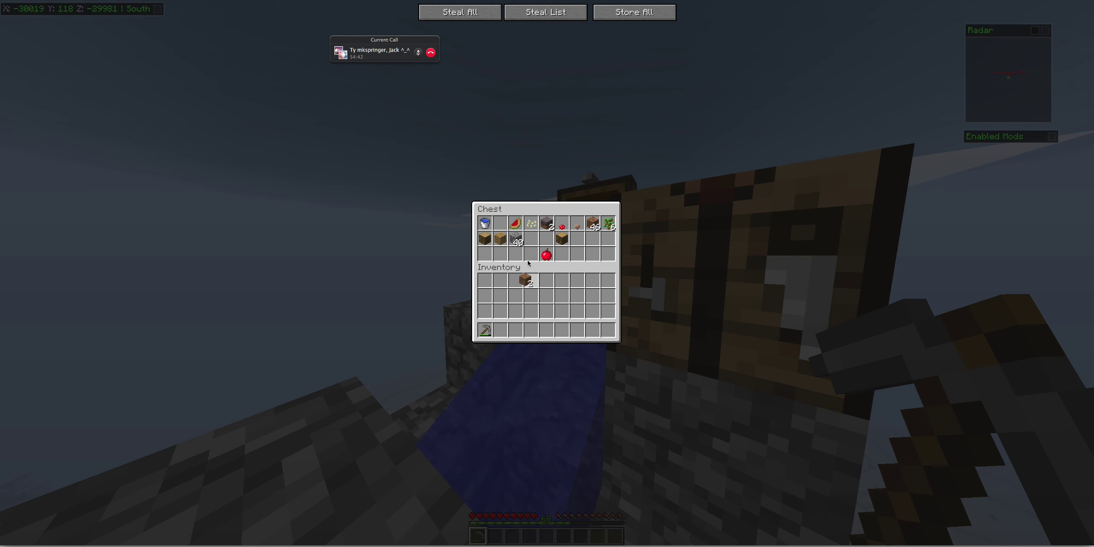
- Close the chest, mine the centre cobblestone and step into the hole to collect it
{"action": "key", "text": "Escape"}
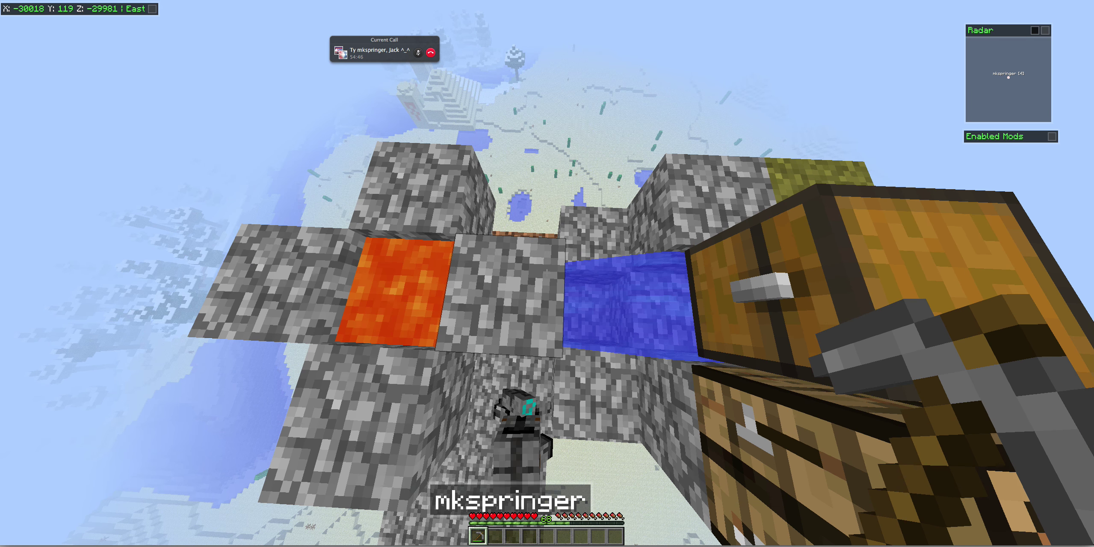
{"action": "left_click", "coordinate": [547, 273]}
{"action": "key", "text": "w"}
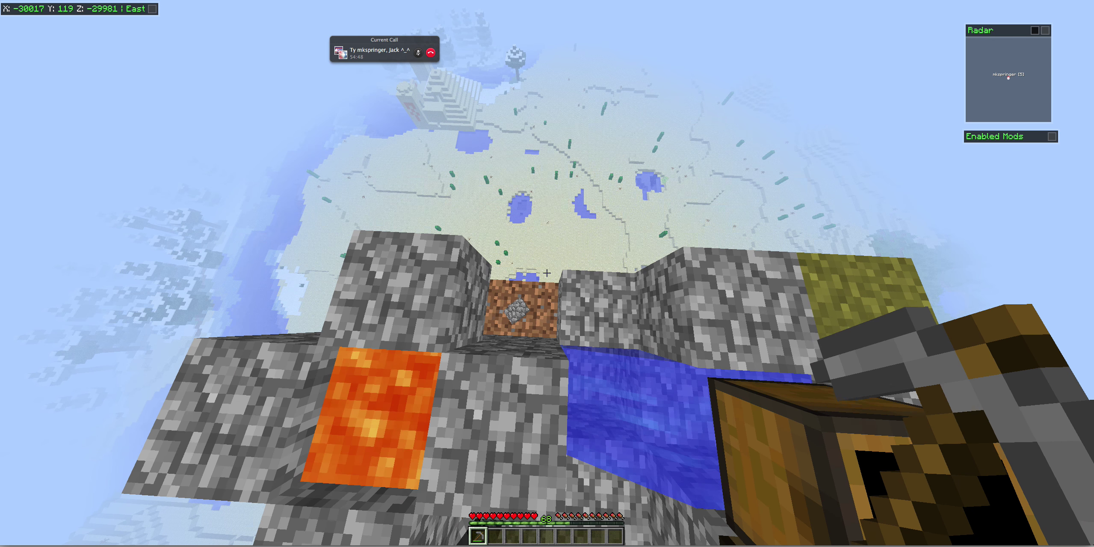
{"action": "key", "text": "shift"}
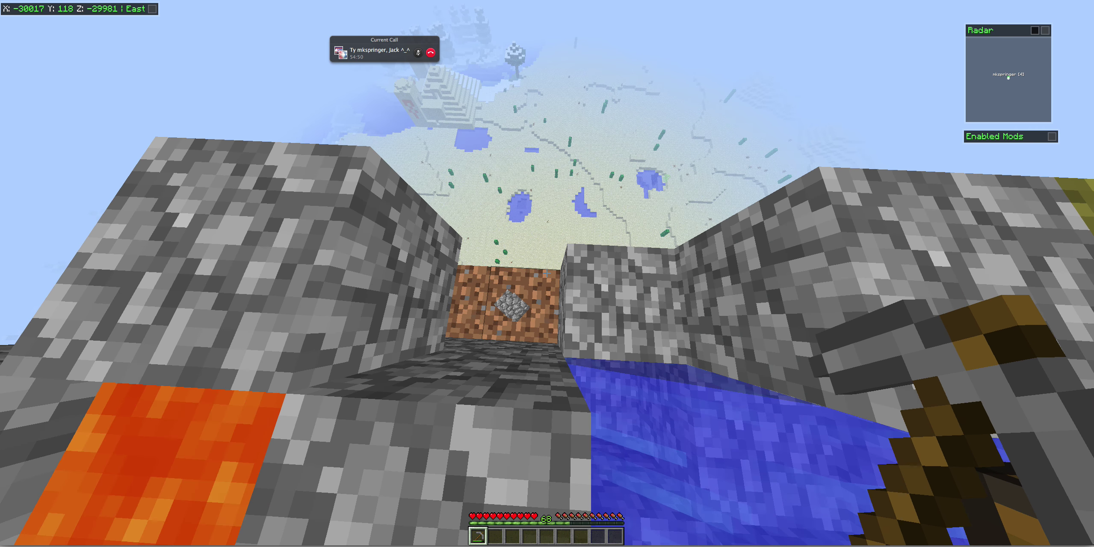
{"action": "key", "text": "w"}
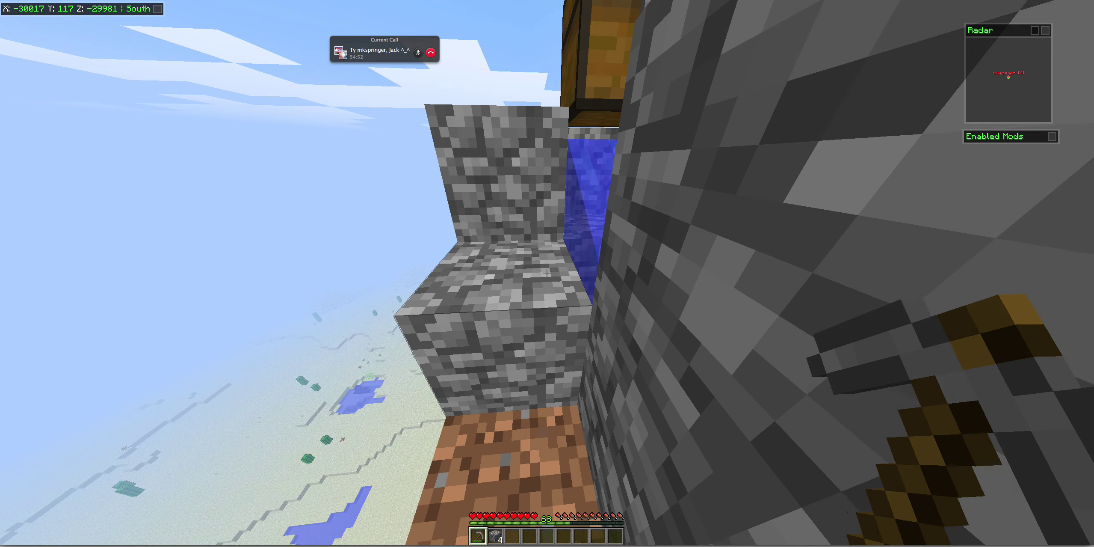
- Store the cobblestone in the chest, then return beside the generator
{"action": "key", "text": "space"}
{"action": "right_click", "coordinate": [547, 273]}
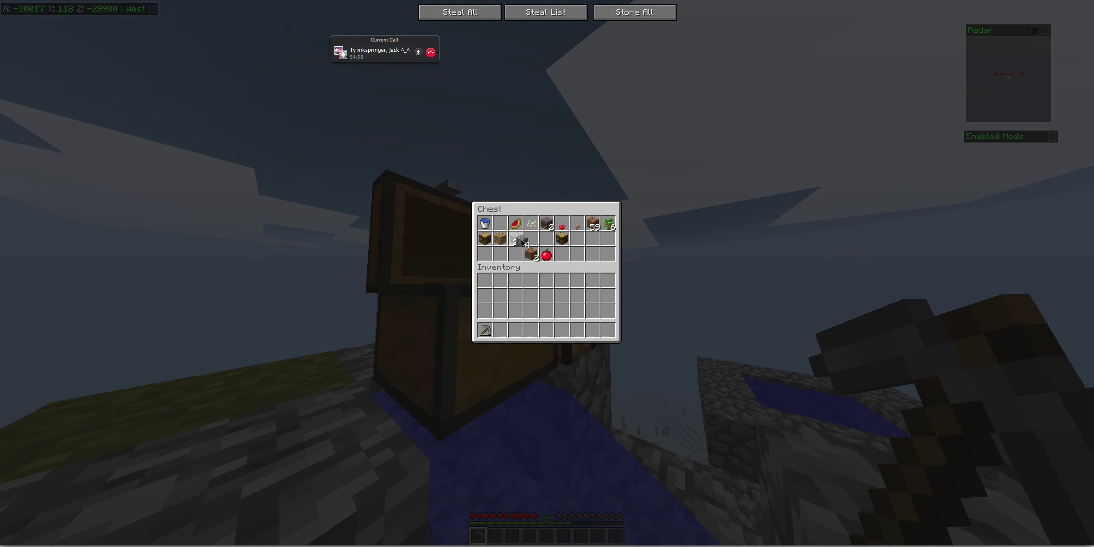
{"action": "key", "text": "Escape"}
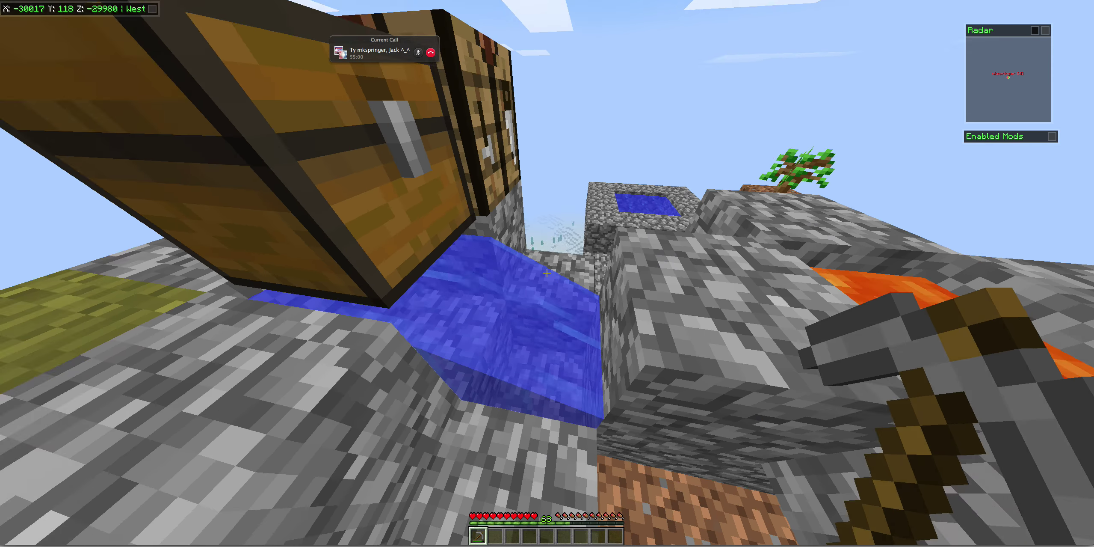
{"action": "key", "text": "w"}
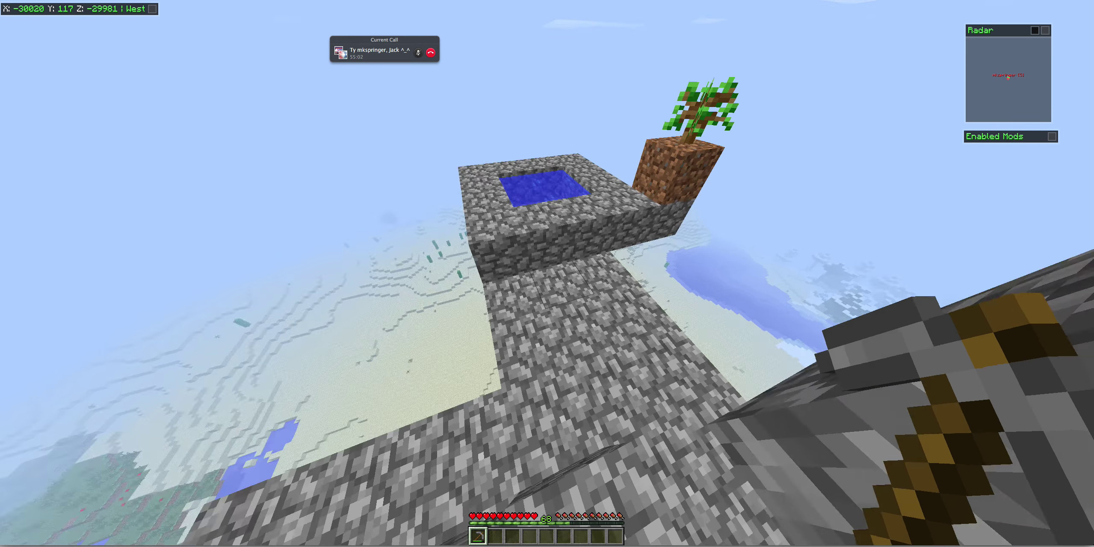
{"action": "key", "text": "w"}
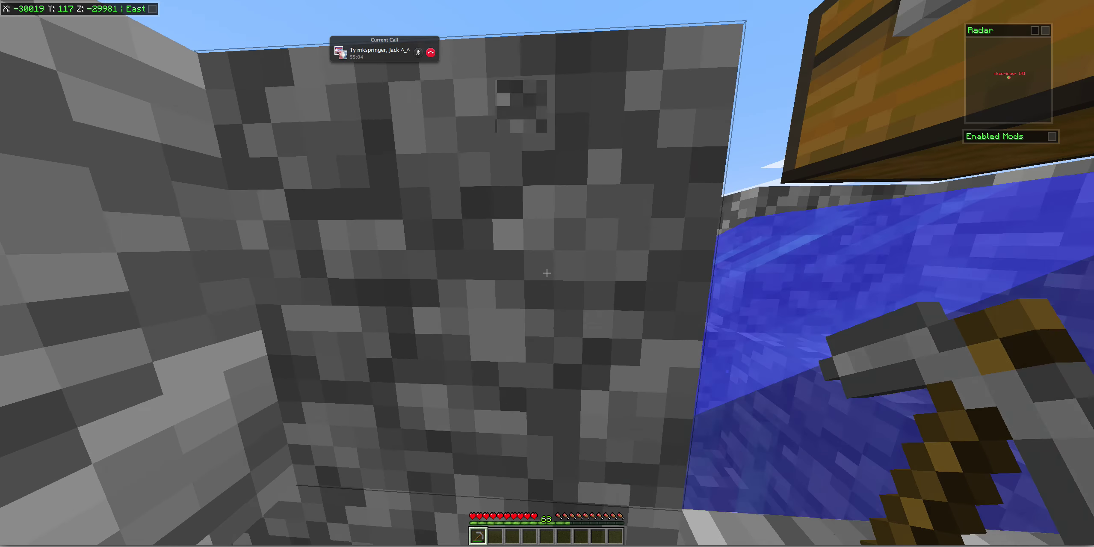
{"action": "left_click_drag", "start_coordinate": [547, 272], "coordinate": [547, 272]}
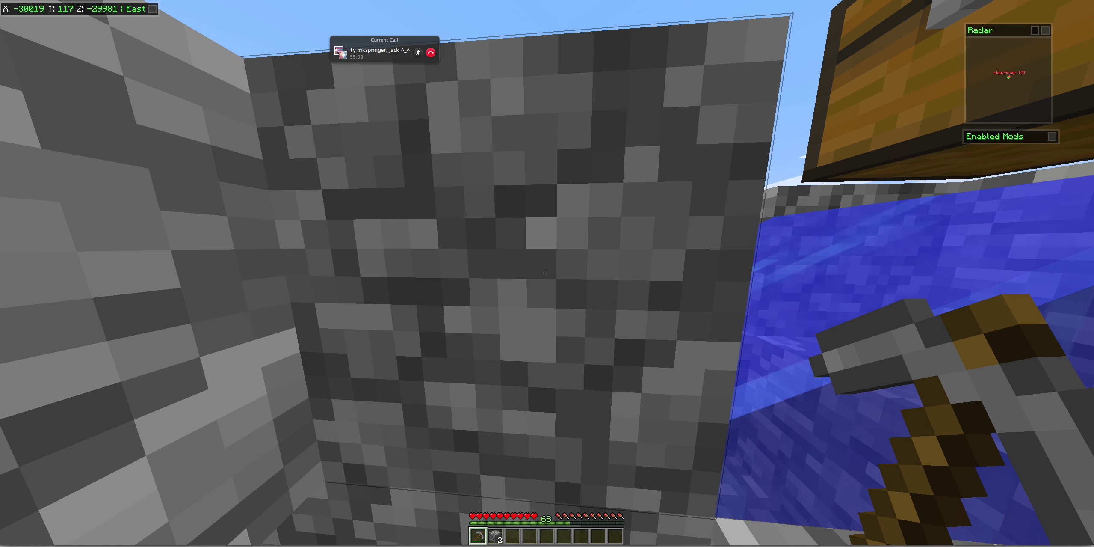
{"action": "left_click_drag", "start_coordinate": [547, 273], "coordinate": [547, 272]}
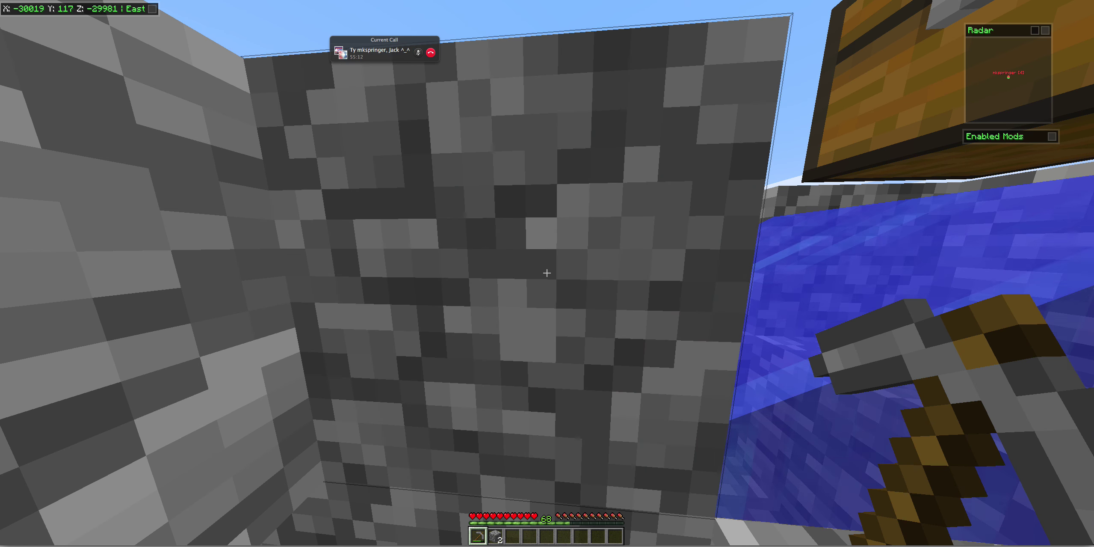
{"action": "left_click_drag", "start_coordinate": [547, 272], "coordinate": [547, 273]}
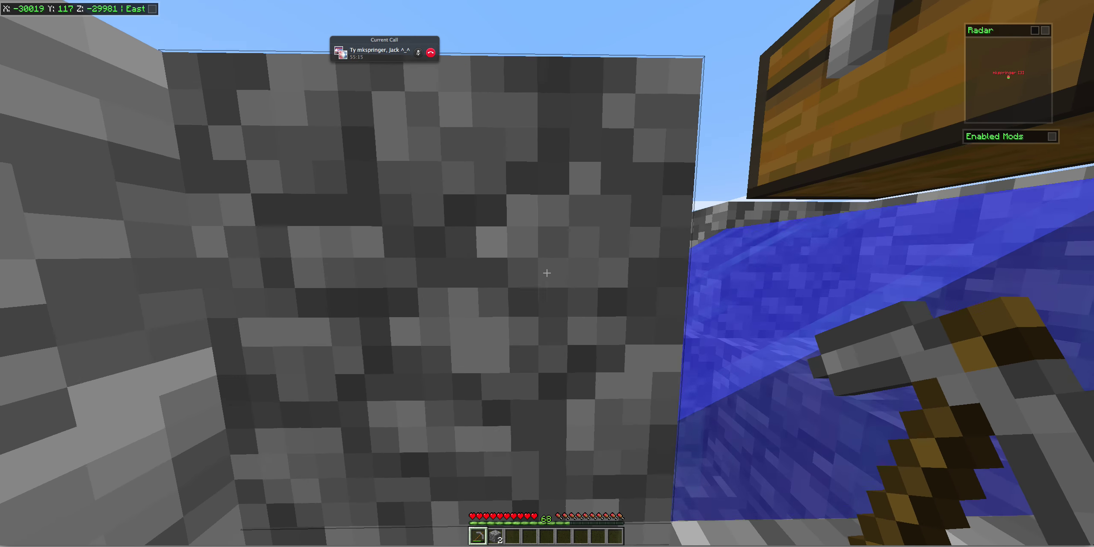
{"action": "left_click_drag", "start_coordinate": [547, 272], "coordinate": [547, 272]}
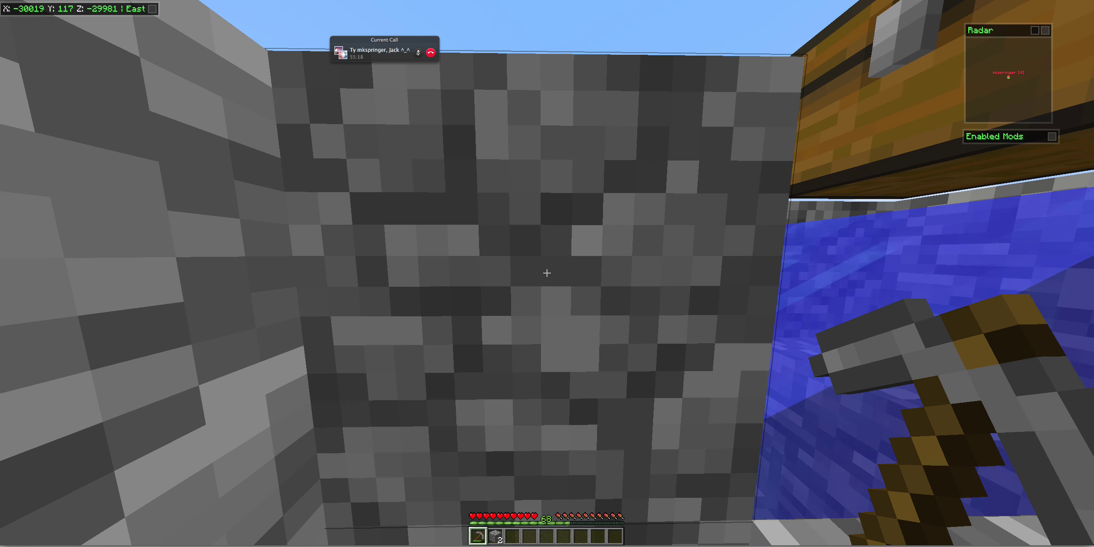
{"action": "left_click_drag", "start_coordinate": [547, 273], "coordinate": [547, 272]}
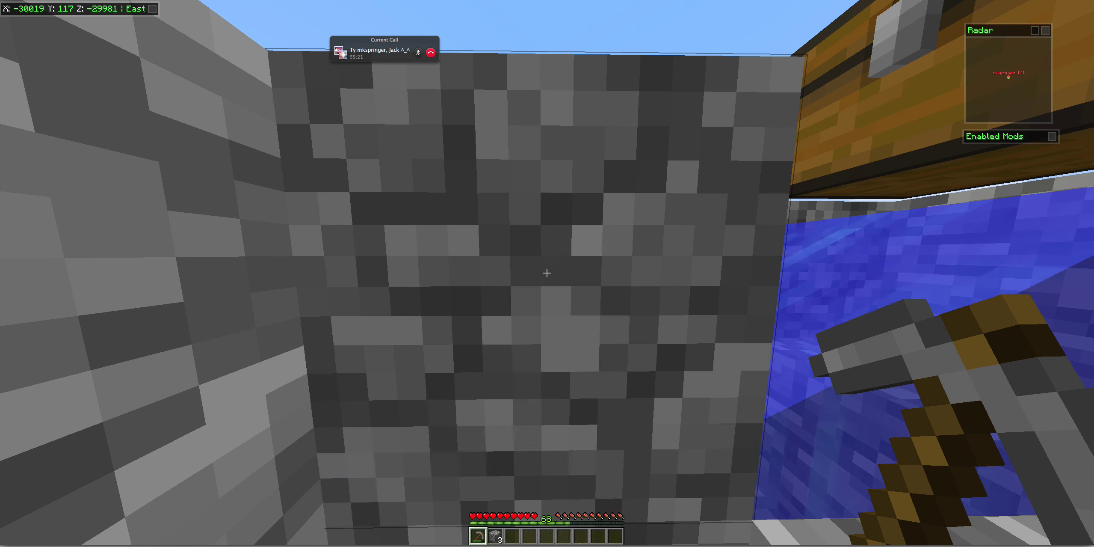
{"action": "left_click_drag", "start_coordinate": [547, 273], "coordinate": [547, 272]}
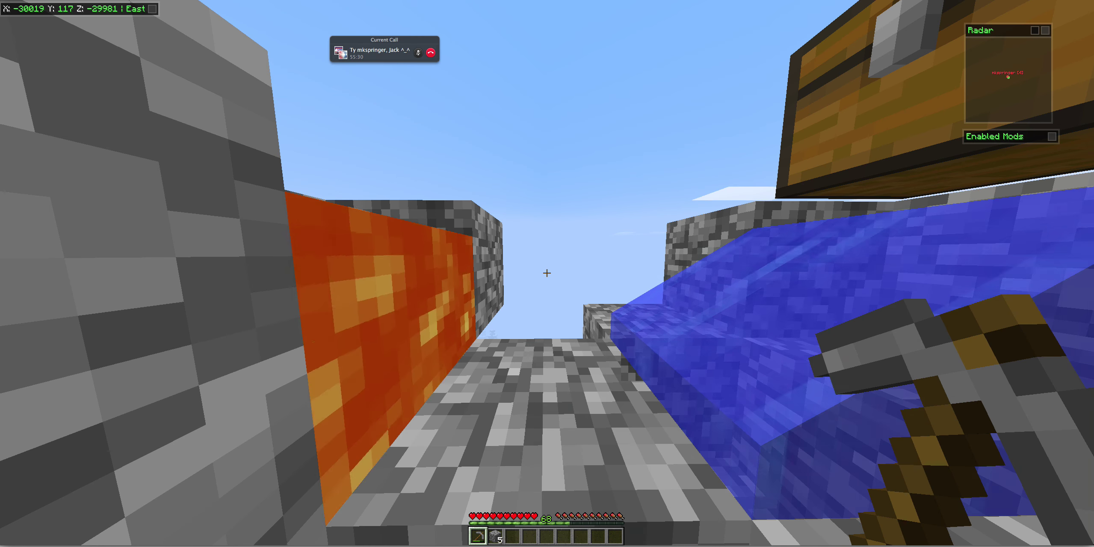
{"action": "key", "text": "space"}
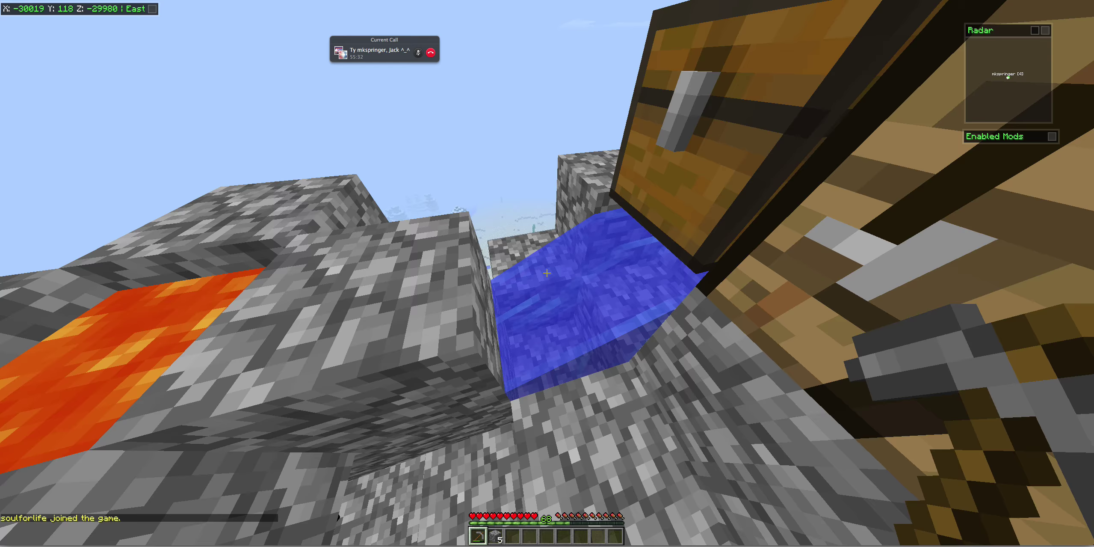
{"action": "key", "text": "2"}
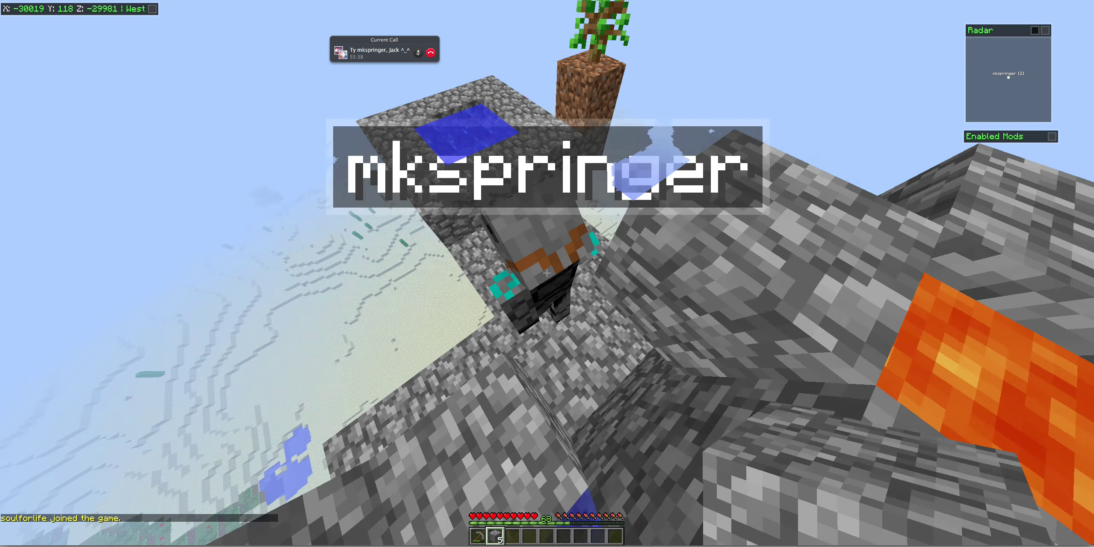
{"action": "key", "text": "w"}
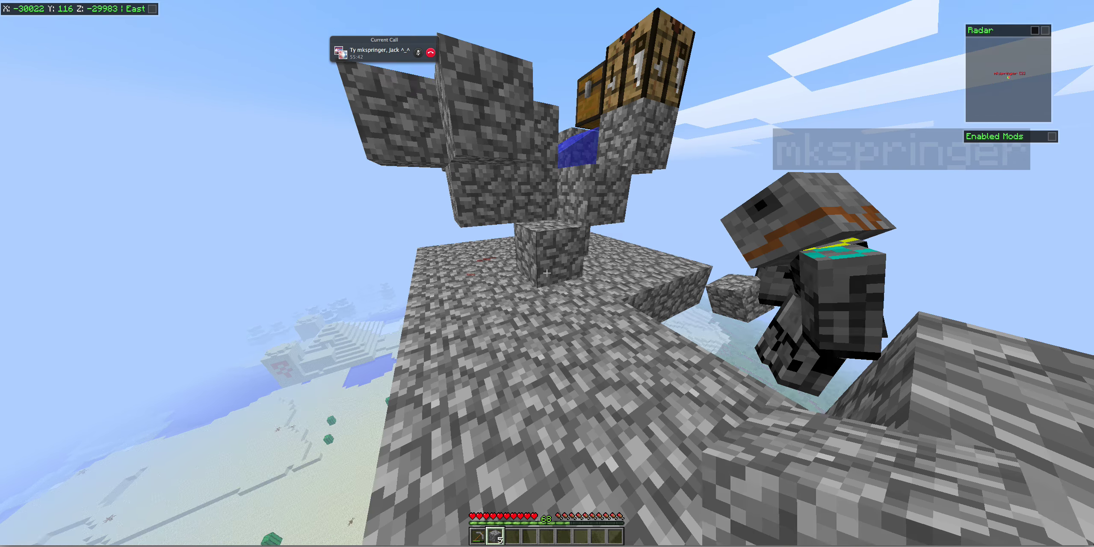
{"action": "key", "text": "w"}
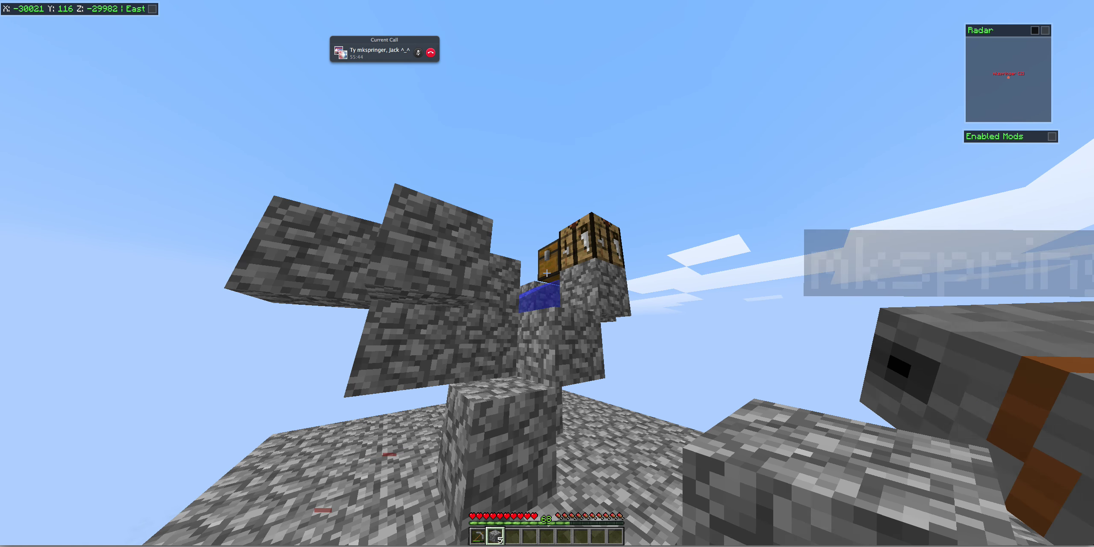
{"action": "right_click", "coordinate": [547, 273]}
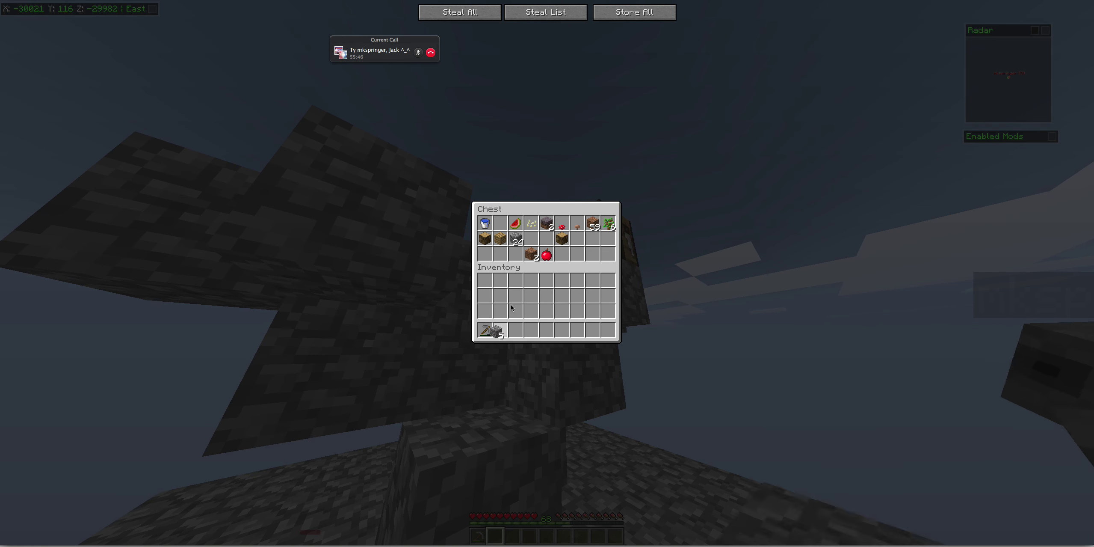
{"action": "key", "text": "Escape"}
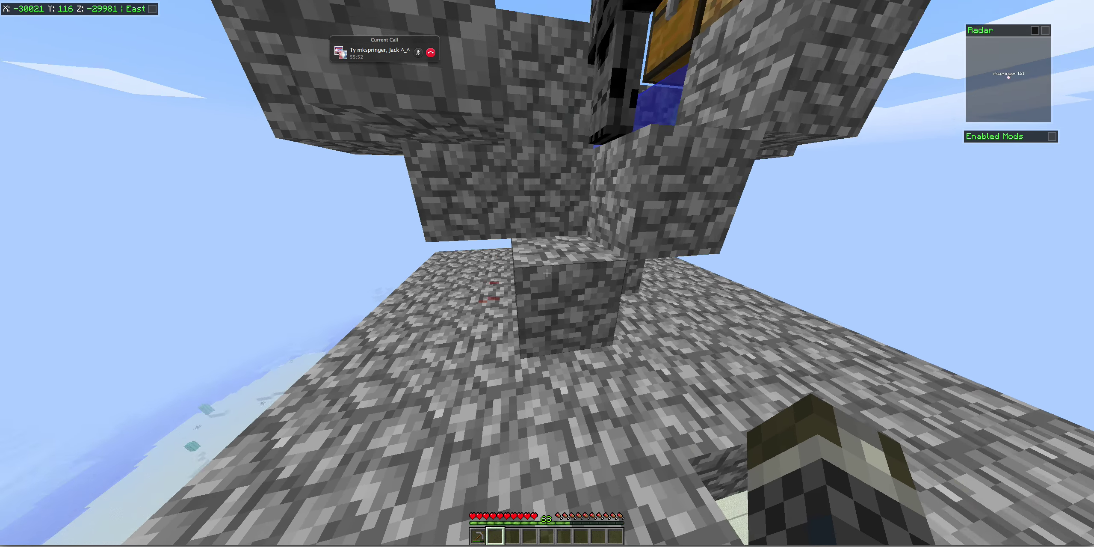
- Walk around the island beside the cobblestone wall to the water hole
{"action": "key", "text": "w"}
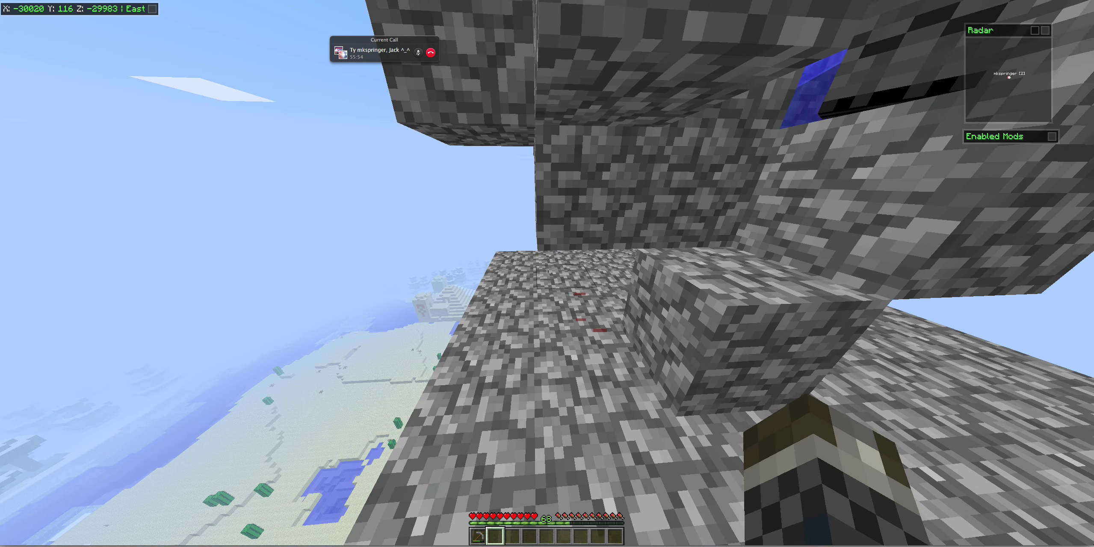
{"action": "key", "text": "w"}
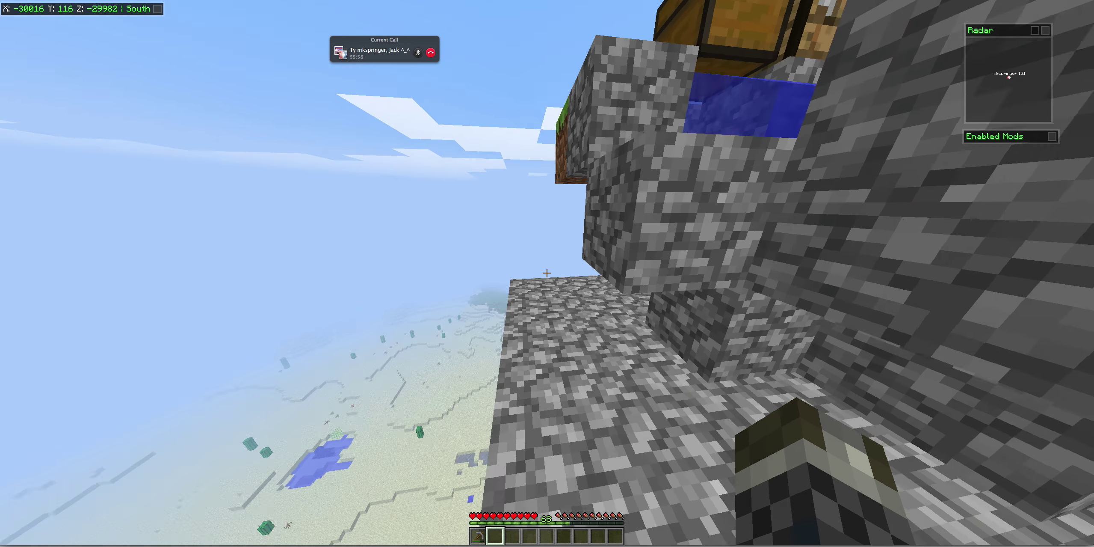
{"action": "key", "text": "w"}
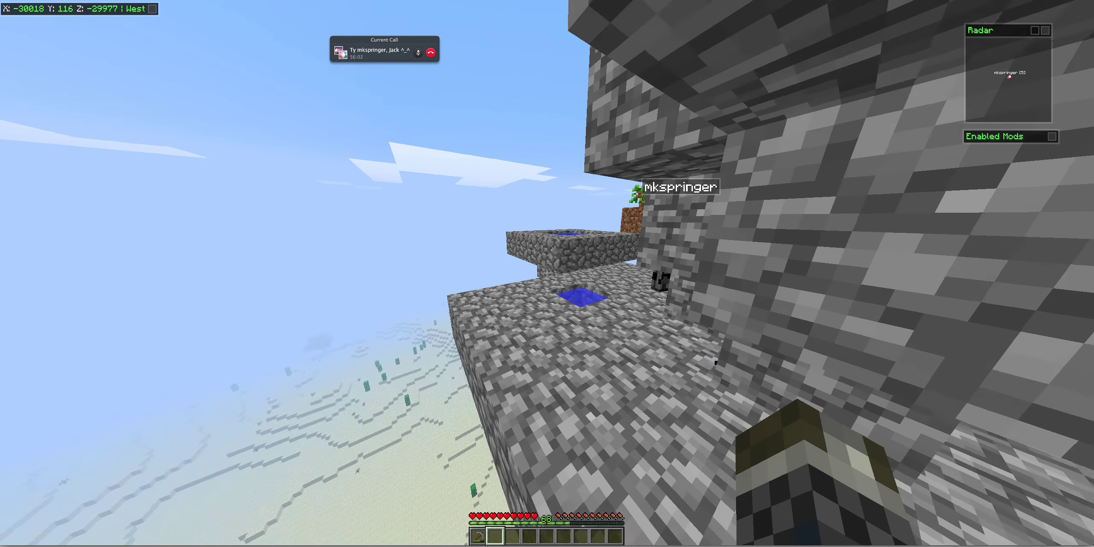
{"action": "key", "text": "w"}
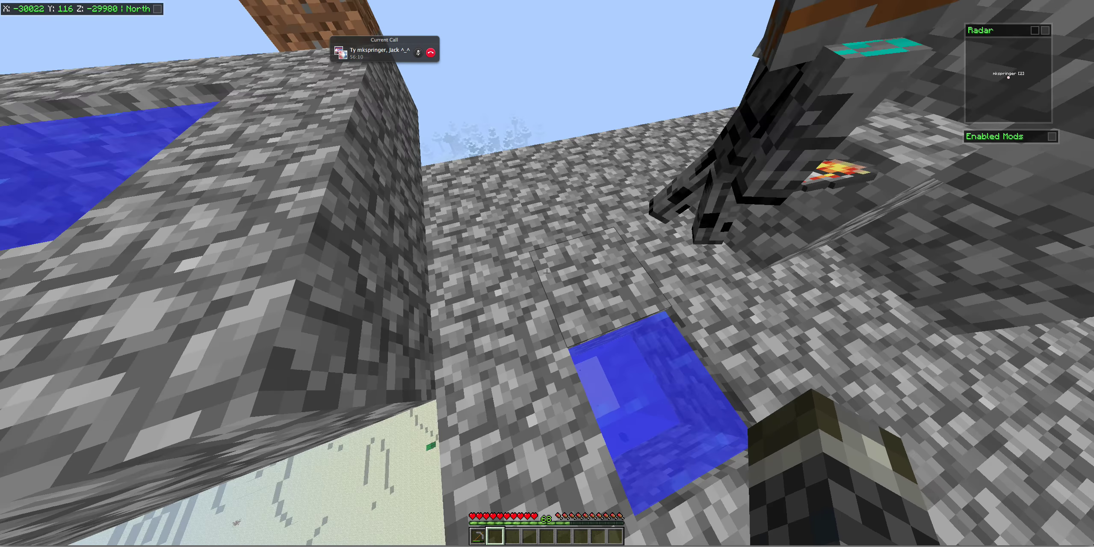
{"action": "key", "text": "w"}
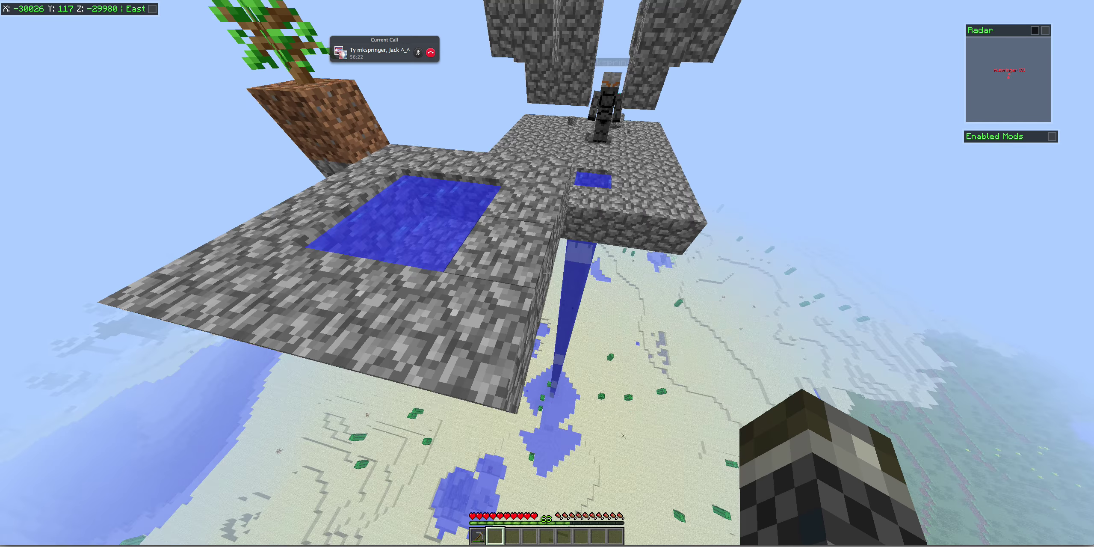
- Cross the upper cobblestone platform and walk off the edge toward the desert
{"action": "key", "text": "w"}
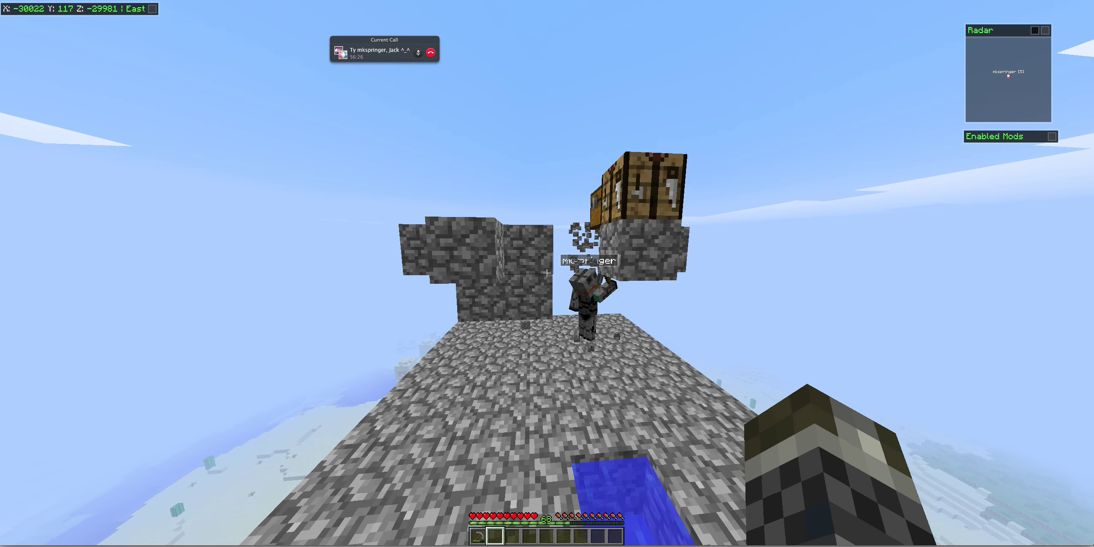
{"action": "key", "text": "w"}
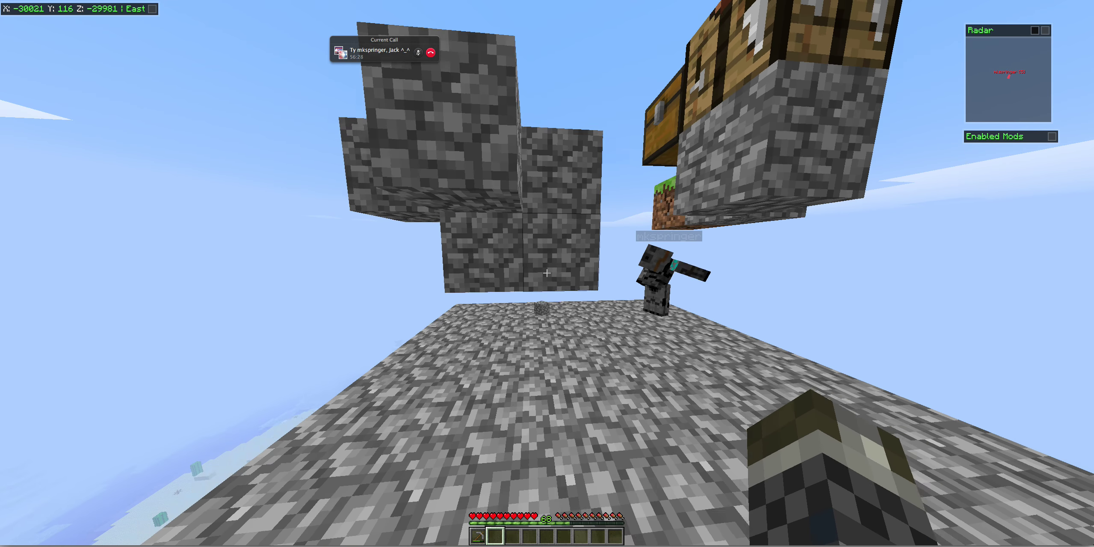
{"action": "key", "text": "w"}
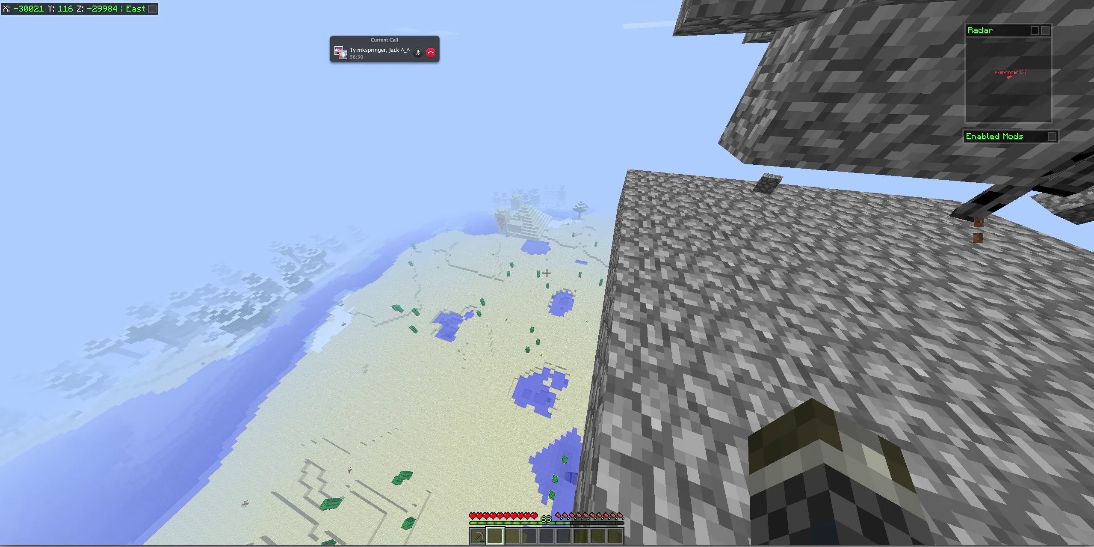
{"action": "key", "text": "w"}
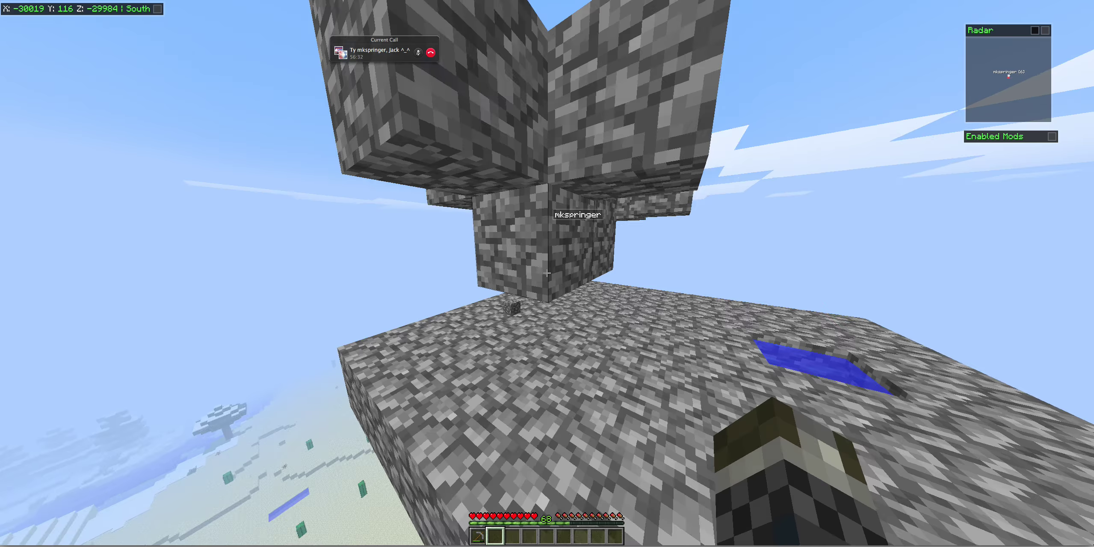
{"action": "key", "text": "w"}
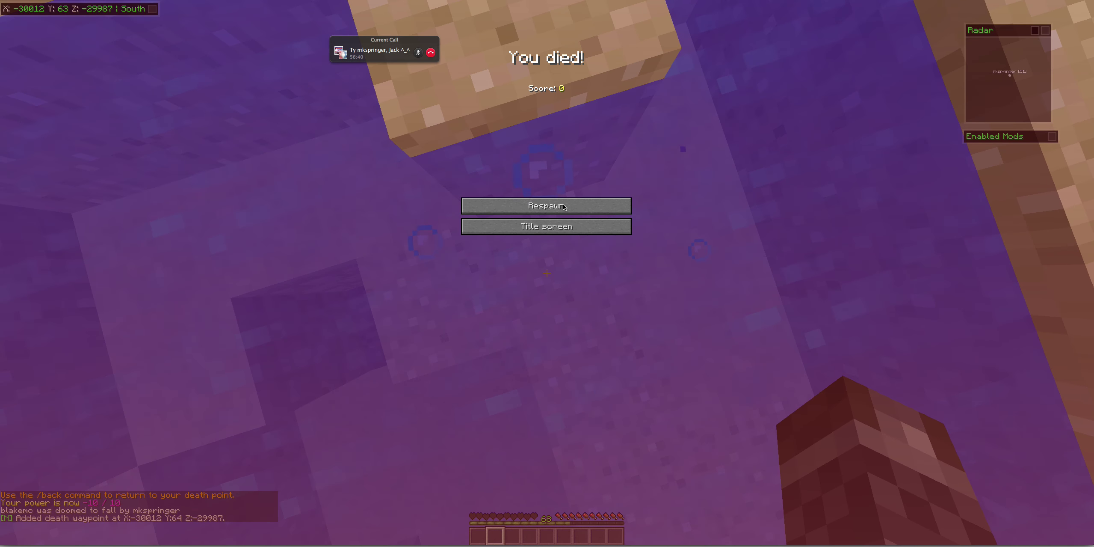
- Respawn and run /home to return to the island
{"action": "left_click", "coordinate": [564, 206]}
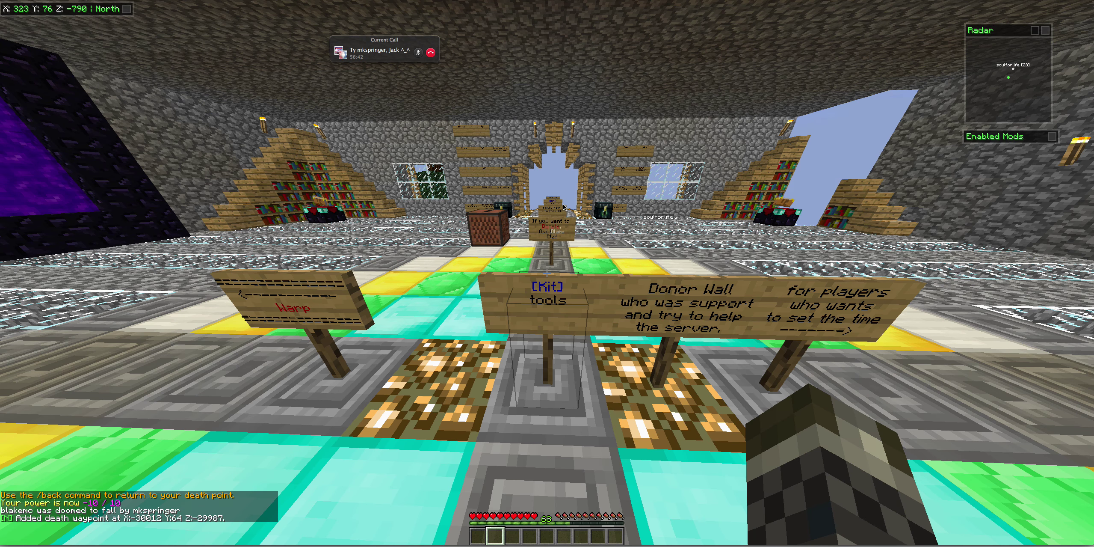
{"action": "key", "text": "slash"}
{"action": "type", "text": "/home"}
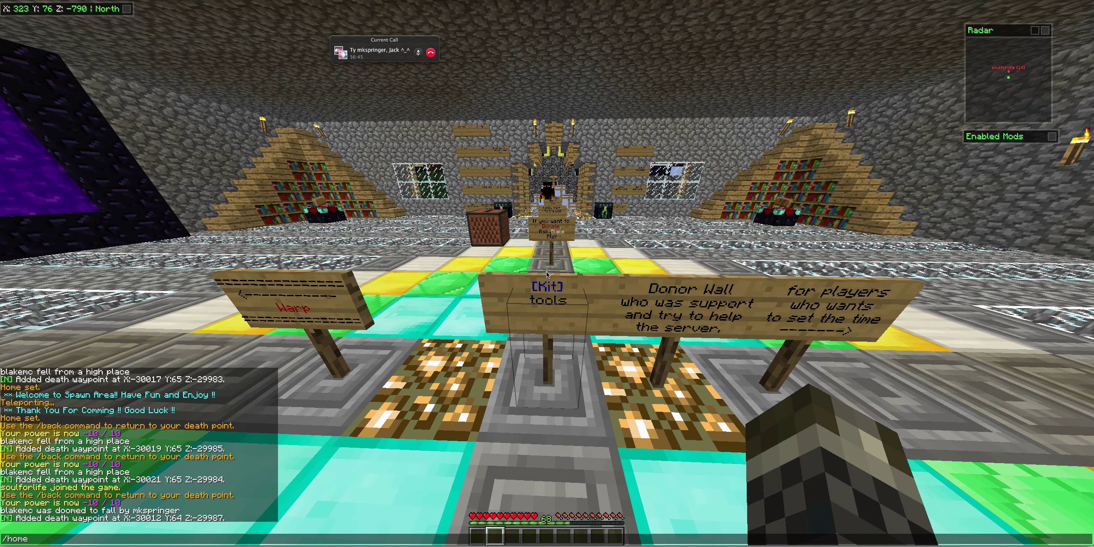
{"action": "key", "text": "Return"}
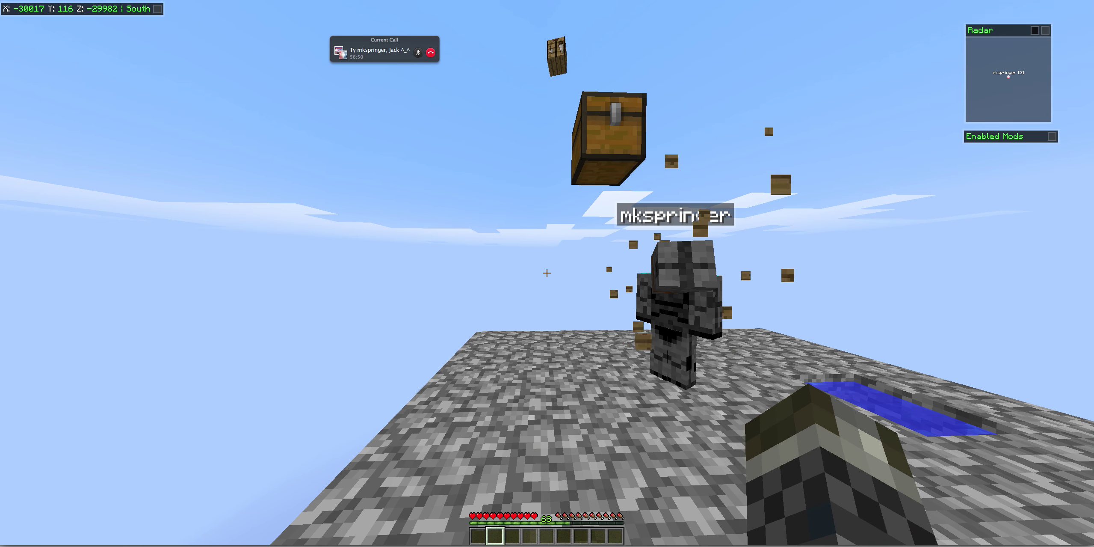
- Send the chat messages 'W', 'hey' and 'youtube'
{"action": "key", "text": "t"}
{"action": "type", "text": "H"}
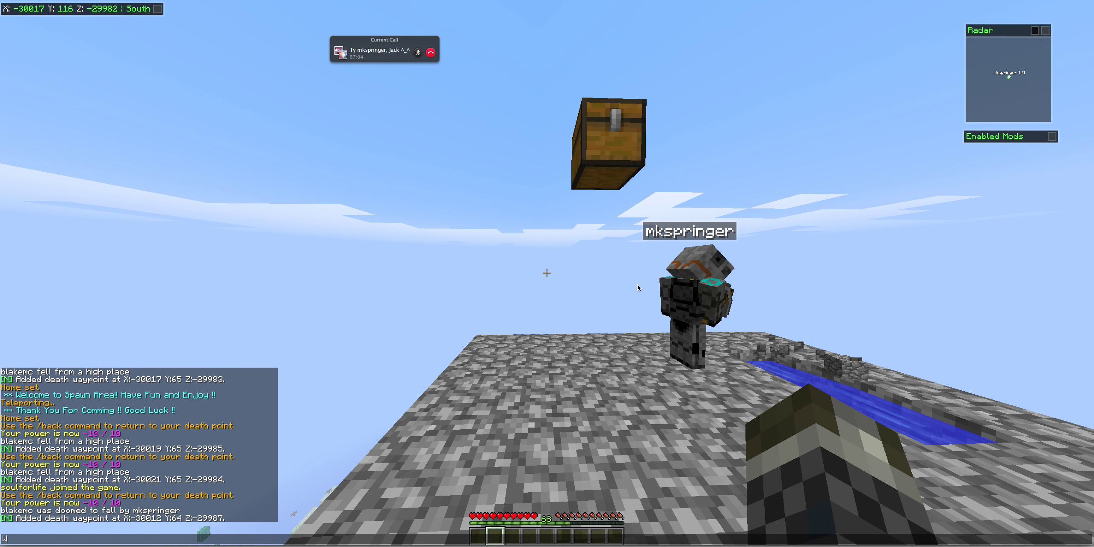
{"action": "key", "text": "Return"}
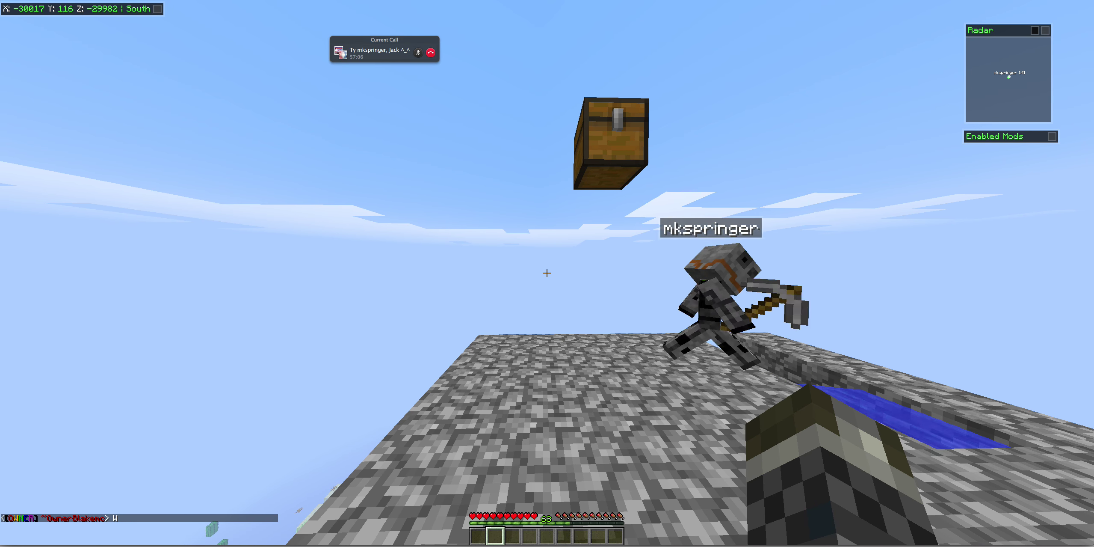
{"action": "key", "text": "t"}
{"action": "type", "text": "hey"}
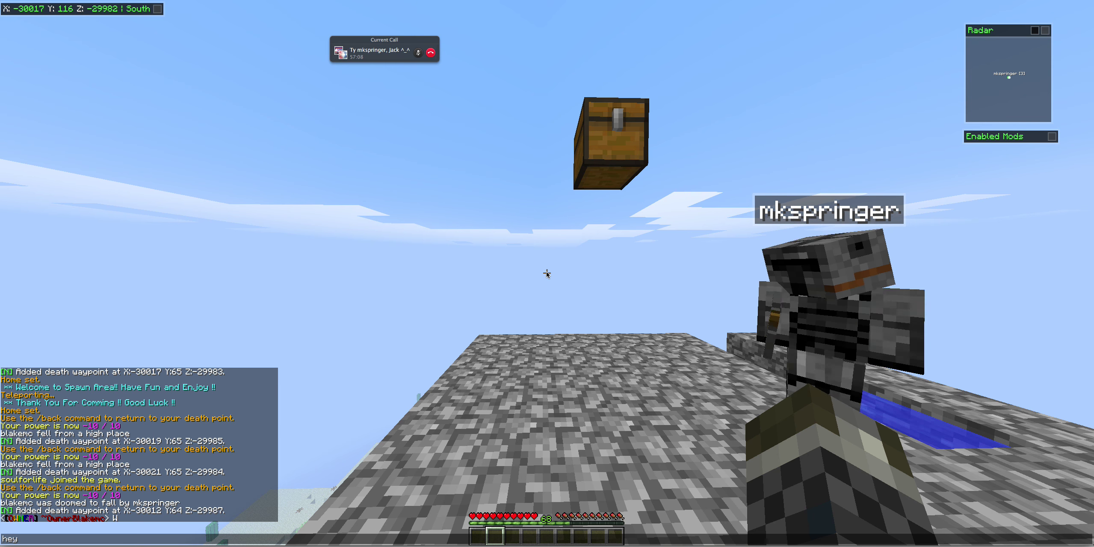
{"action": "key", "text": "Return"}
{"action": "key", "text": "t"}
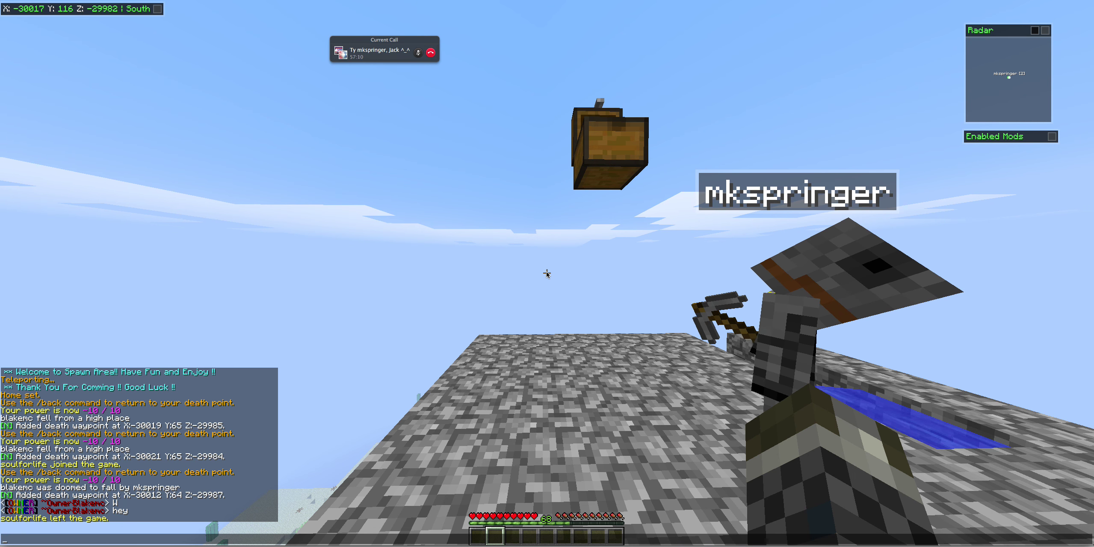
{"action": "type", "text": "youtube"}
{"action": "key", "text": "Return"}
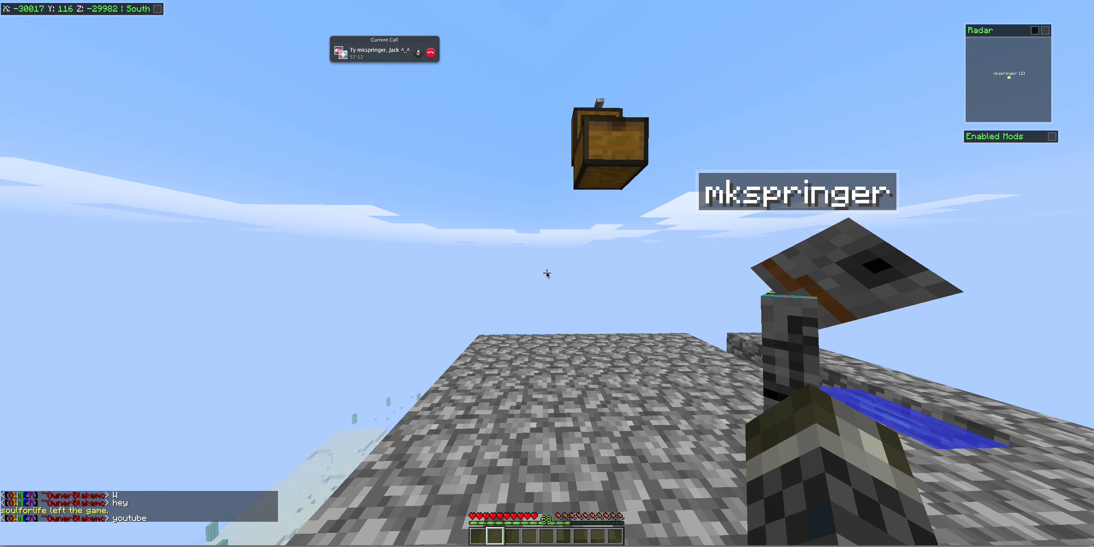
{"action": "key", "text": "w"}
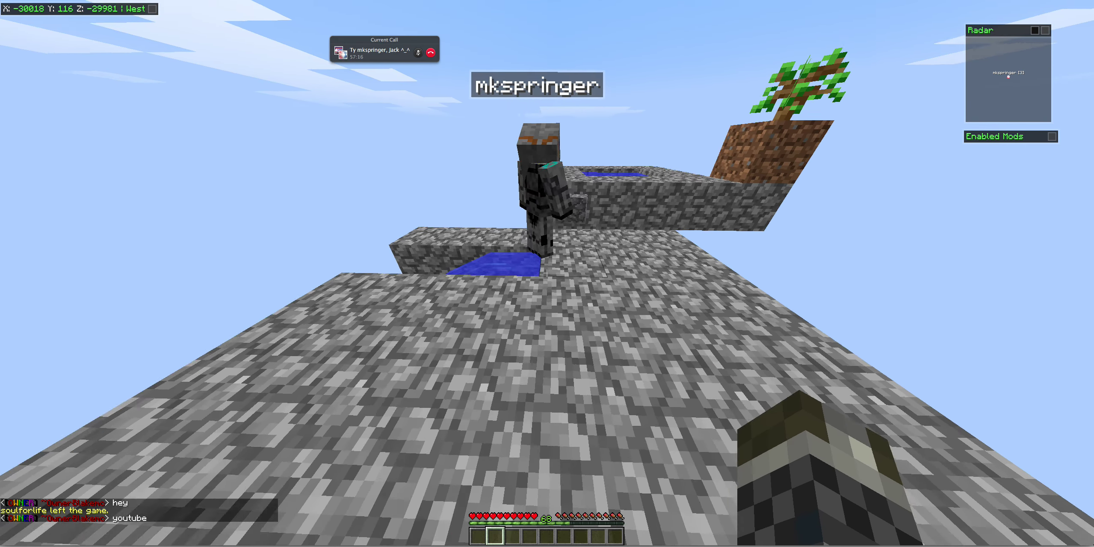
- Walk west along the platform toward the other player and the cobblestone edge
{"action": "key", "text": "w"}
{"action": "key", "text": "a"}
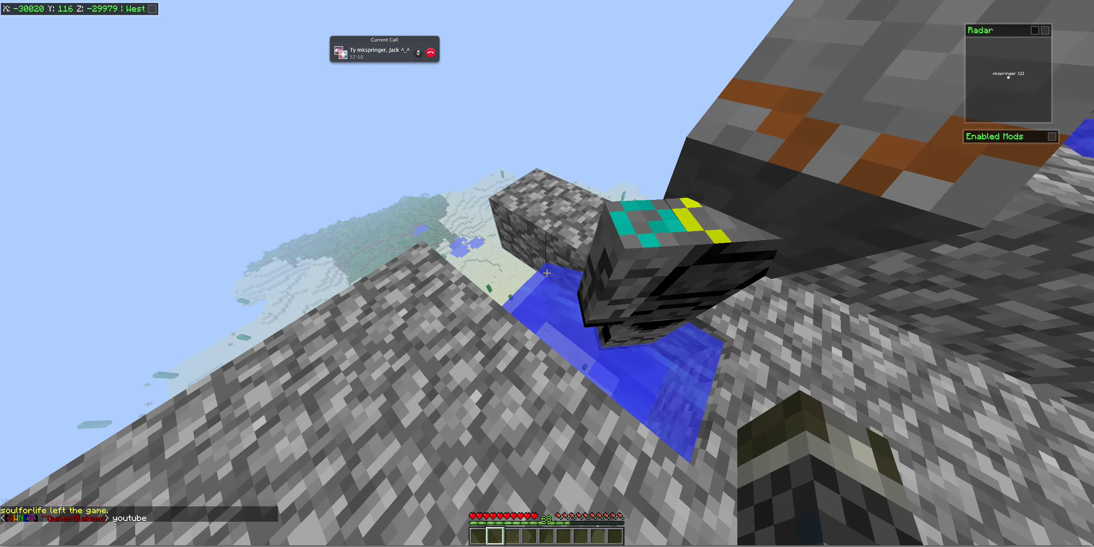
{"action": "key", "text": "a"}
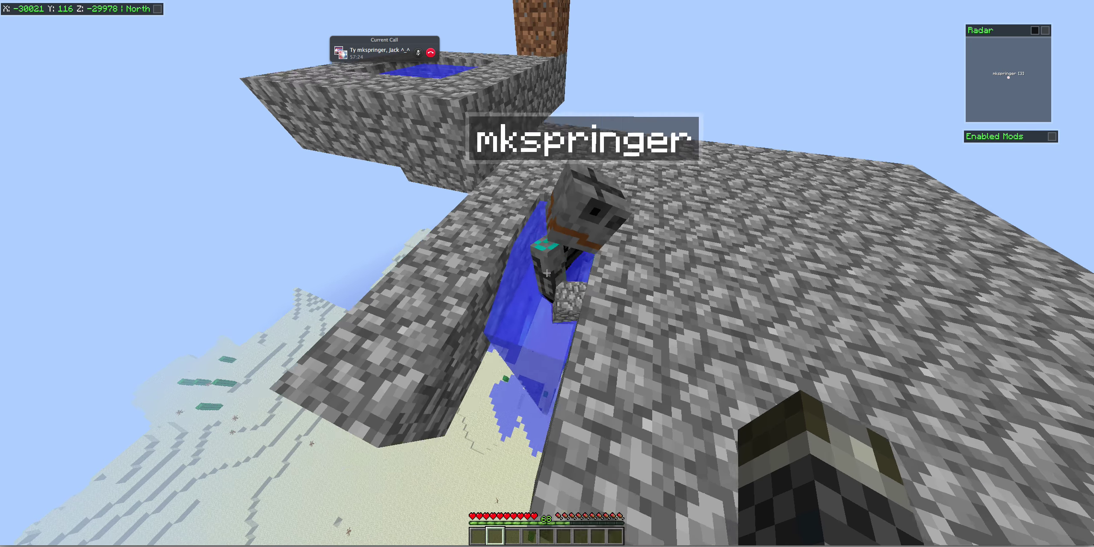
{"action": "key", "text": "w"}
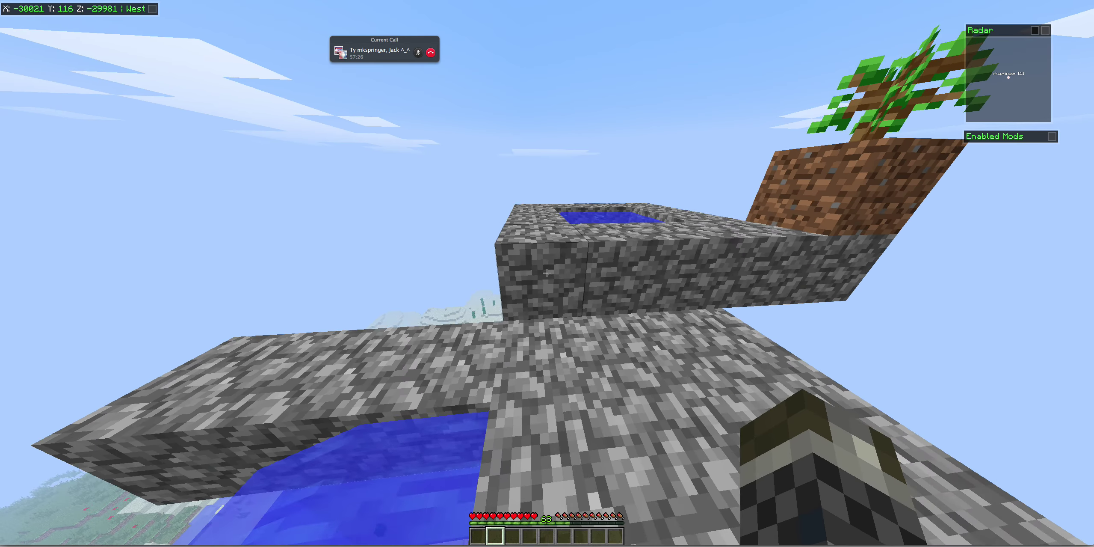
{"action": "key", "text": "w"}
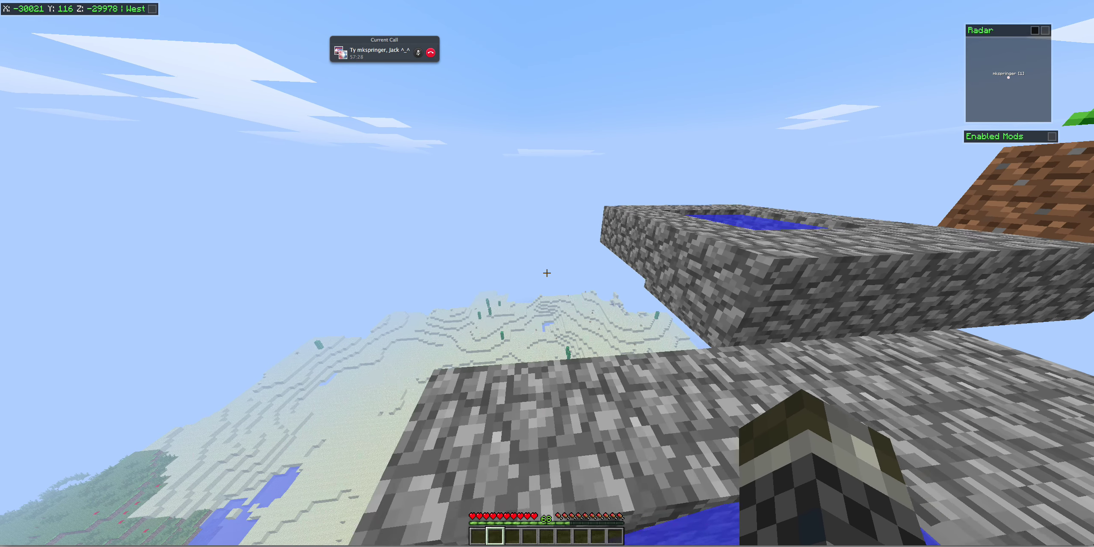
{"action": "key", "text": "w"}
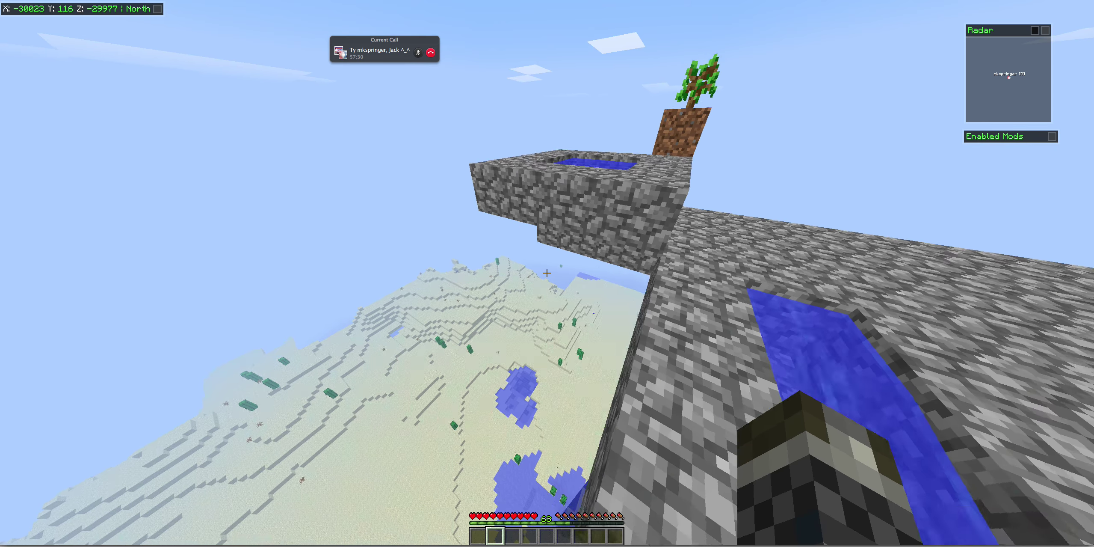
{"action": "key", "text": "w"}
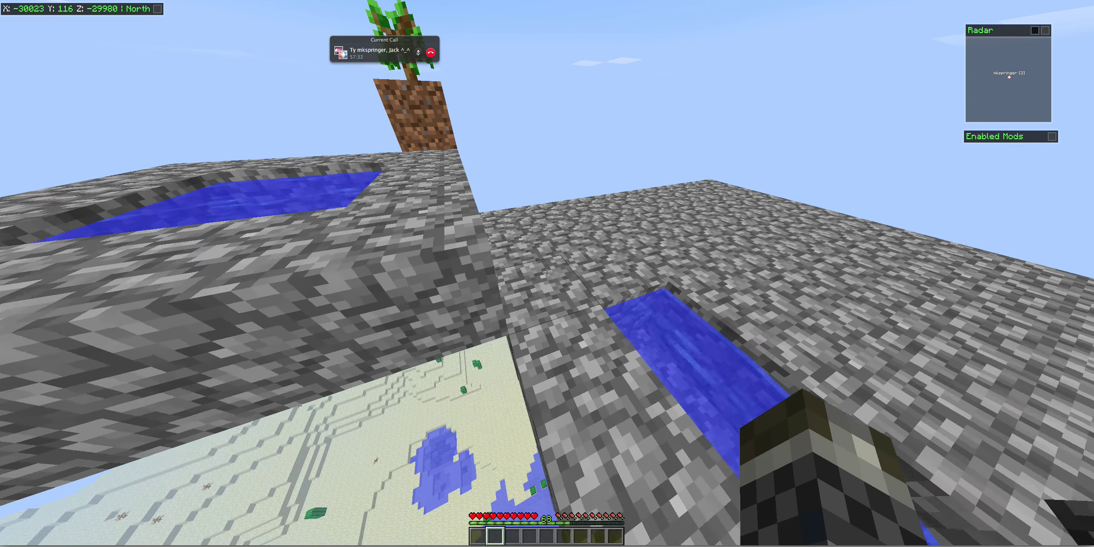
{"action": "key", "text": "w"}
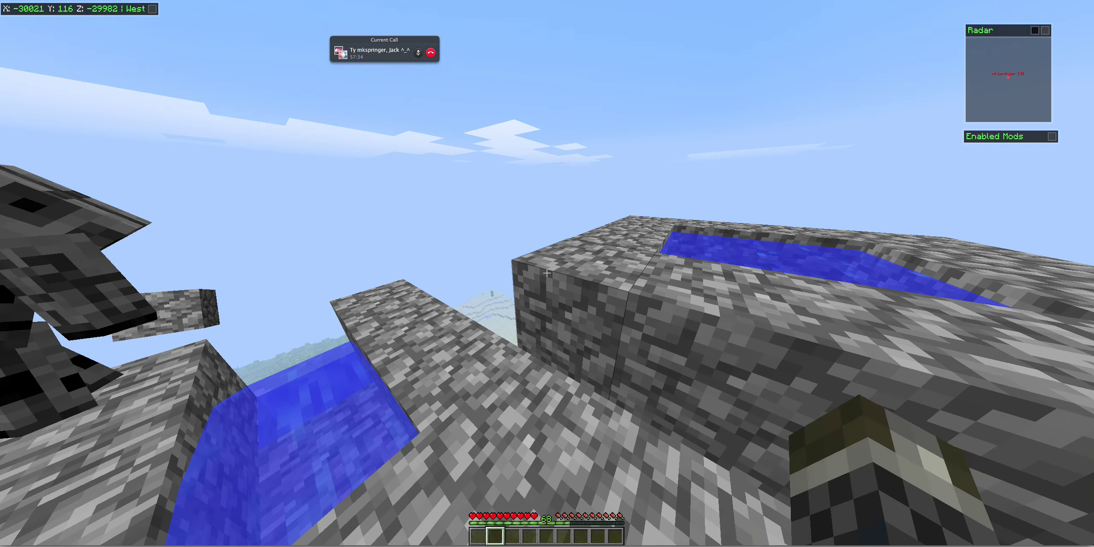
{"action": "key", "text": "w"}
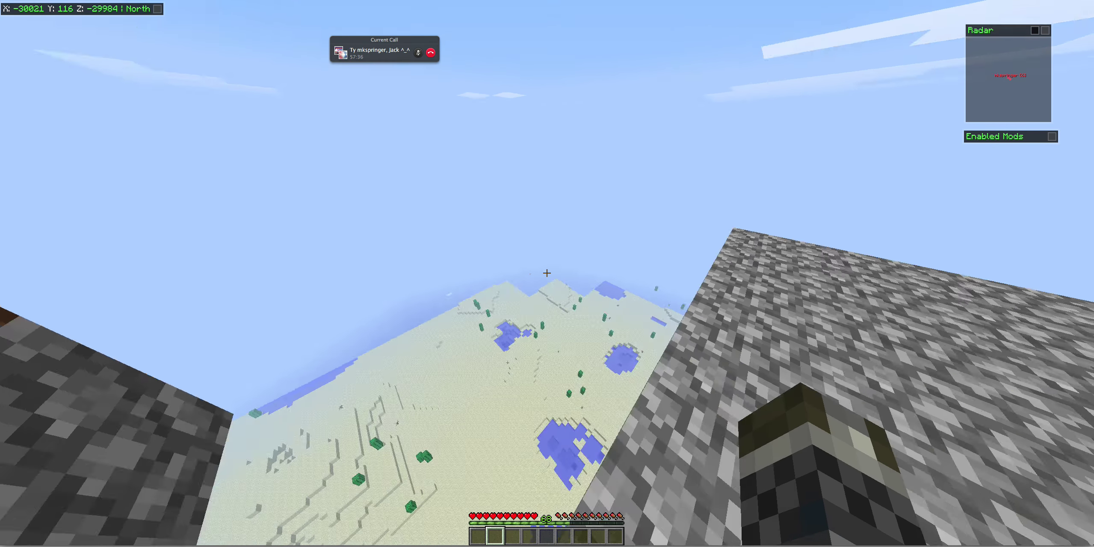
{"action": "key", "text": "w"}
{"action": "key", "text": "w"}
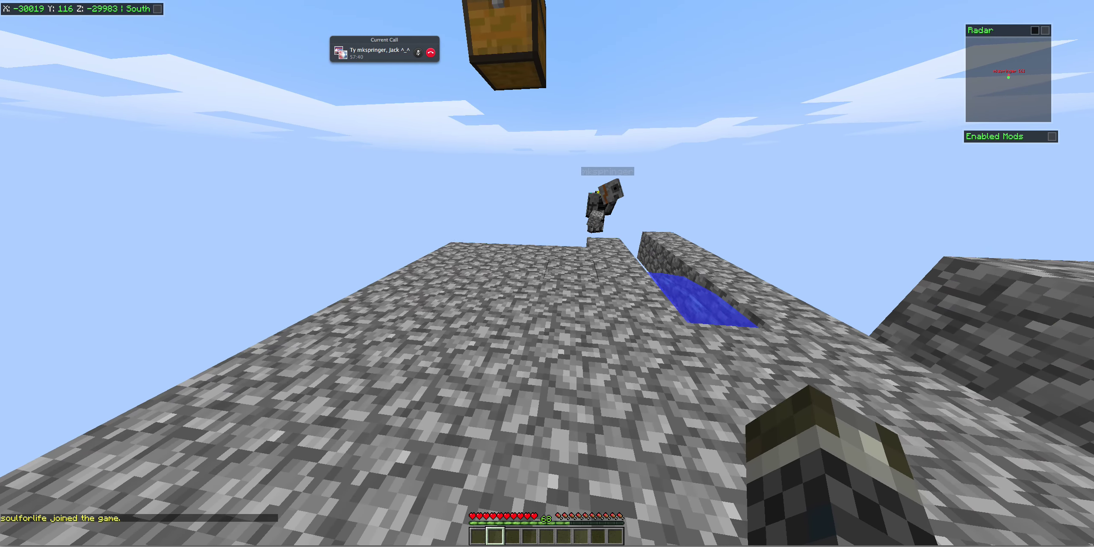
- Send a chat welcome announcing a video, then walk west to the water pool
{"action": "key", "text": "t"}
{"action": "type", "text": "welcome makeing vidio"}
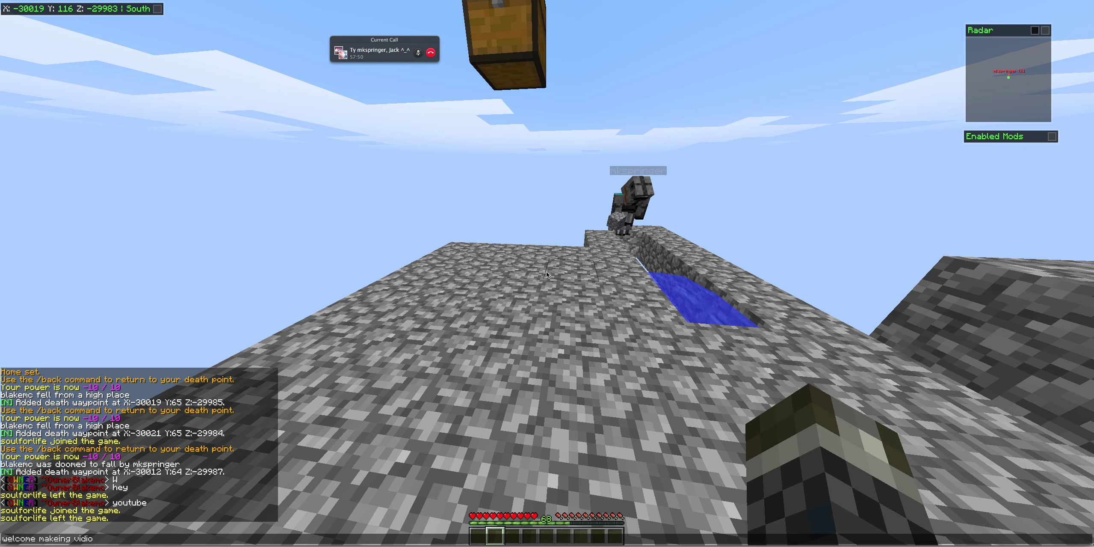
{"action": "key", "text": "Return"}
{"action": "key", "text": "w"}
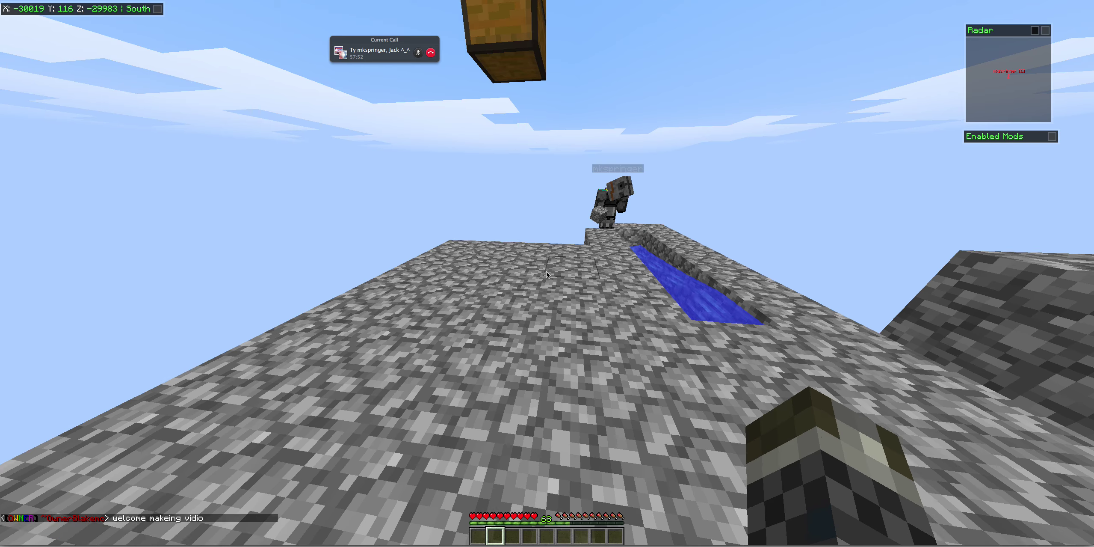
{"action": "key", "text": "w"}
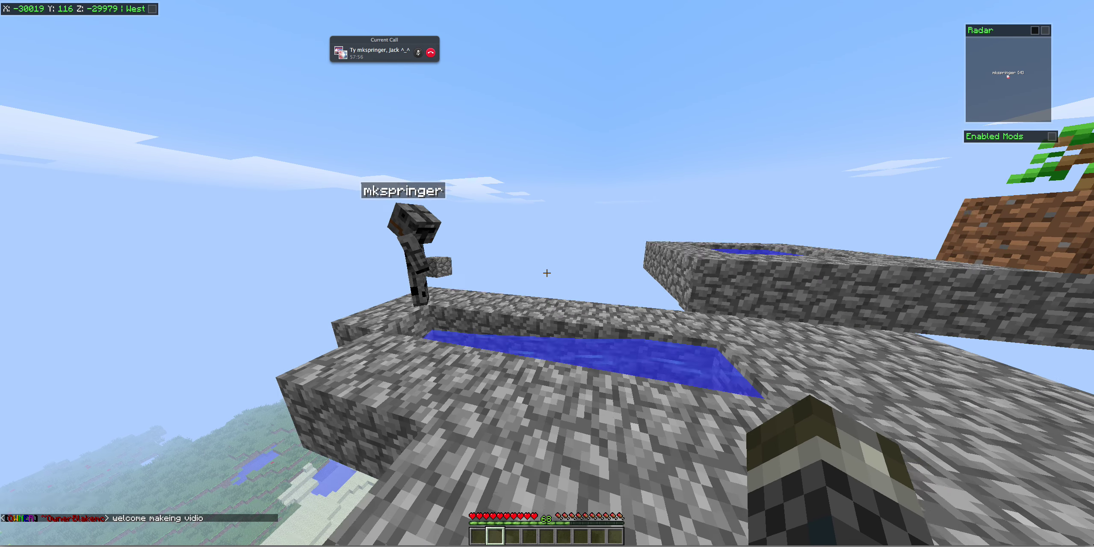
{"action": "key", "text": "w"}
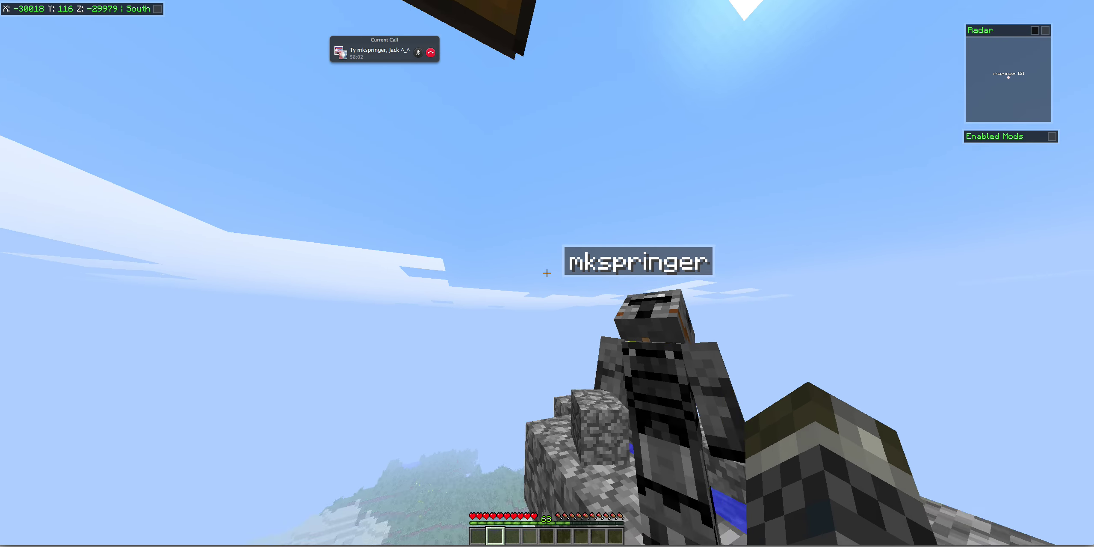
{"action": "key", "text": "e"}
{"action": "key", "text": "e"}
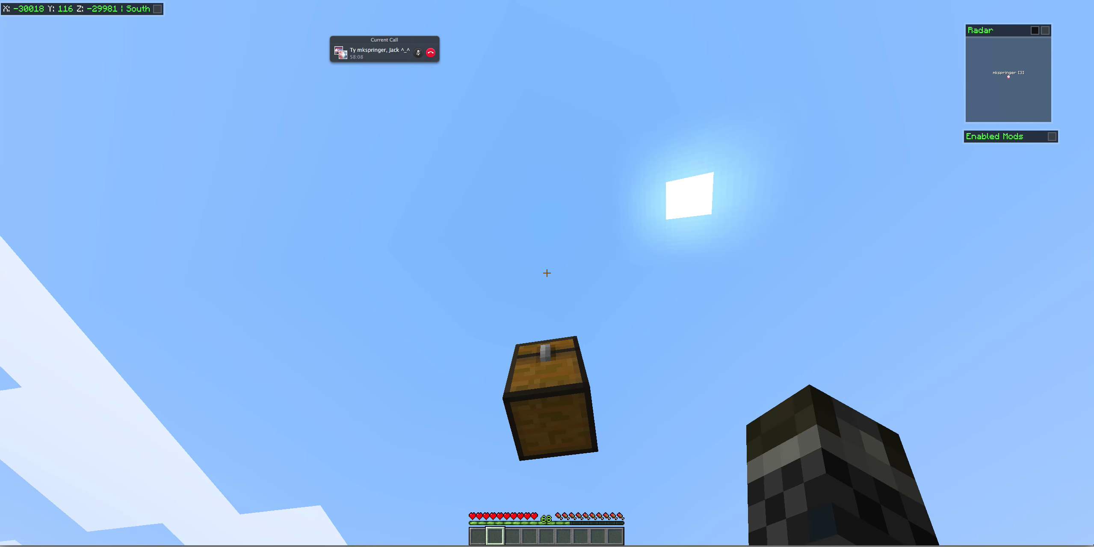
{"action": "key", "text": "w"}
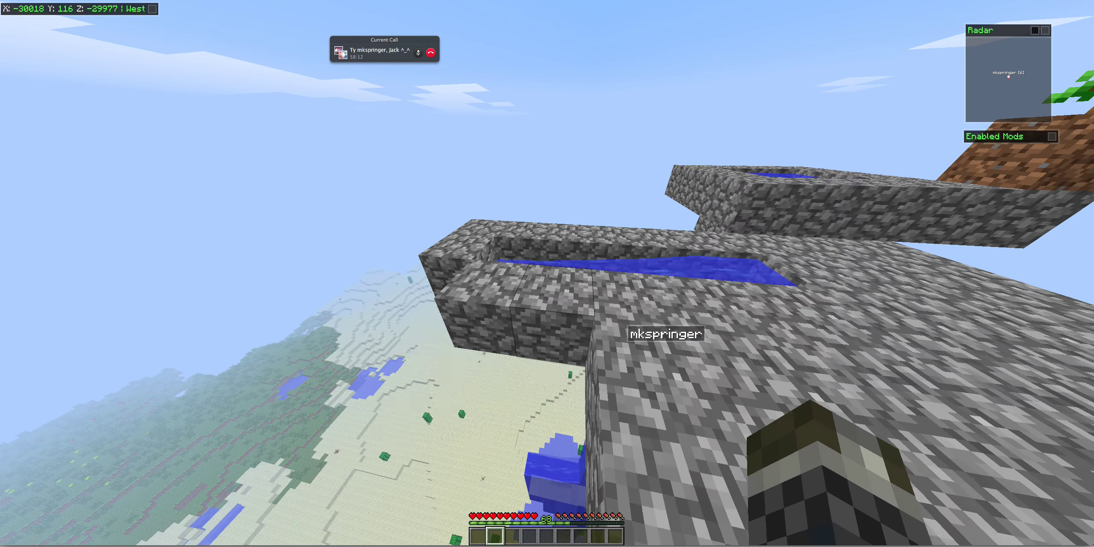
{"action": "key", "text": "w"}
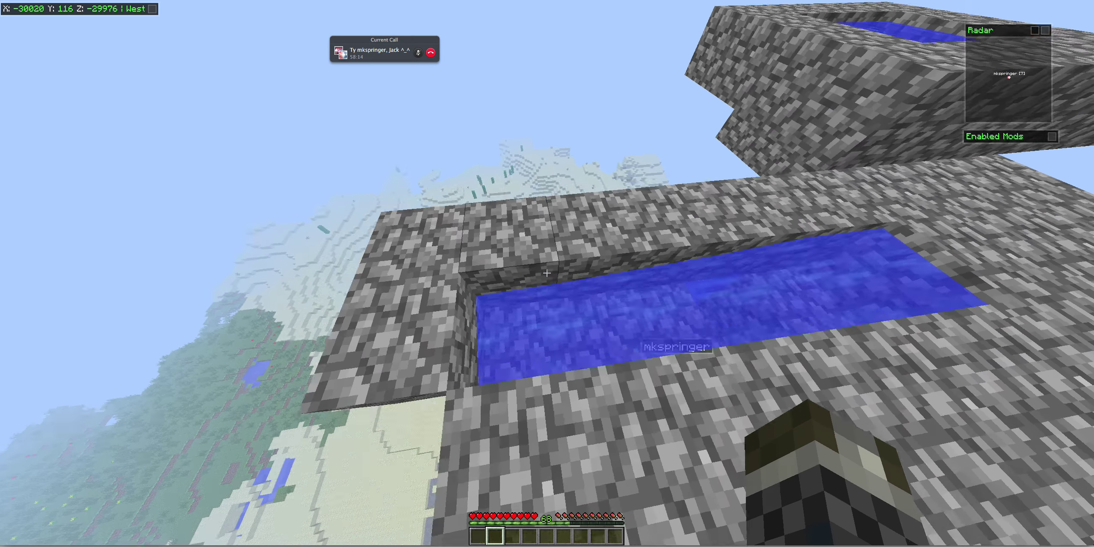
{"action": "key", "text": "w"}
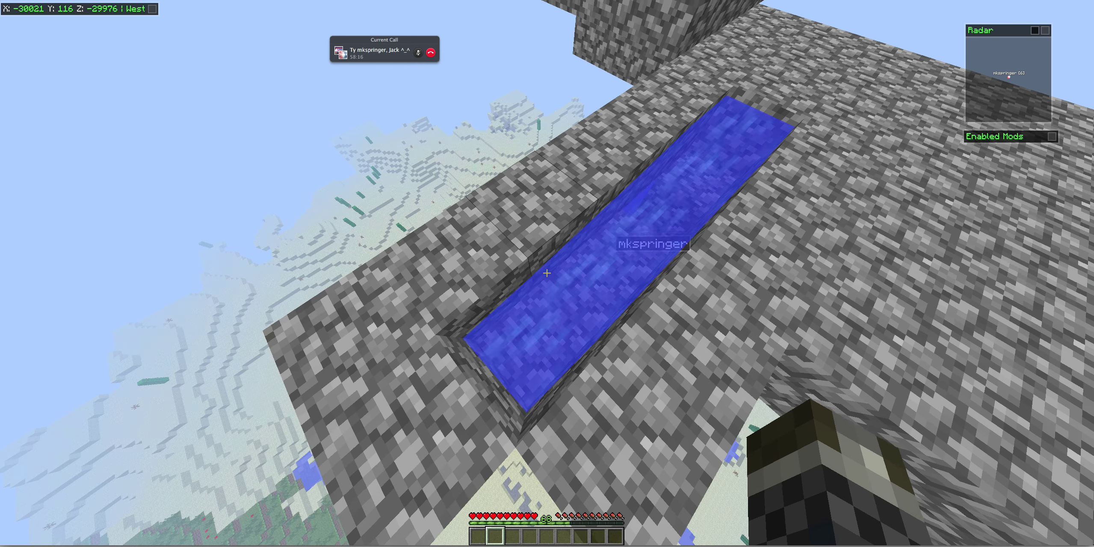
{"action": "key", "text": "w"}
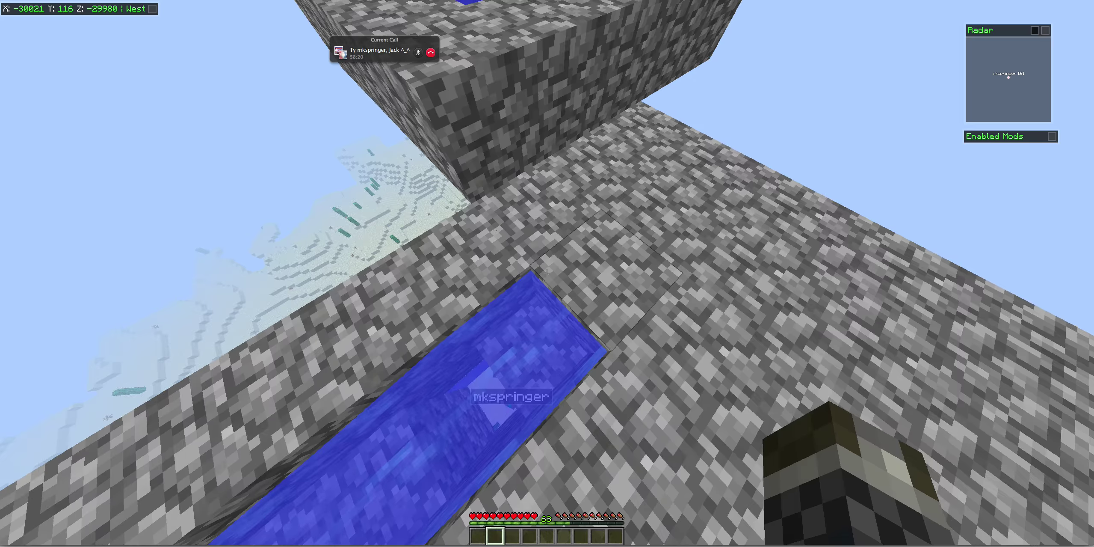
{"action": "key", "text": "a"}
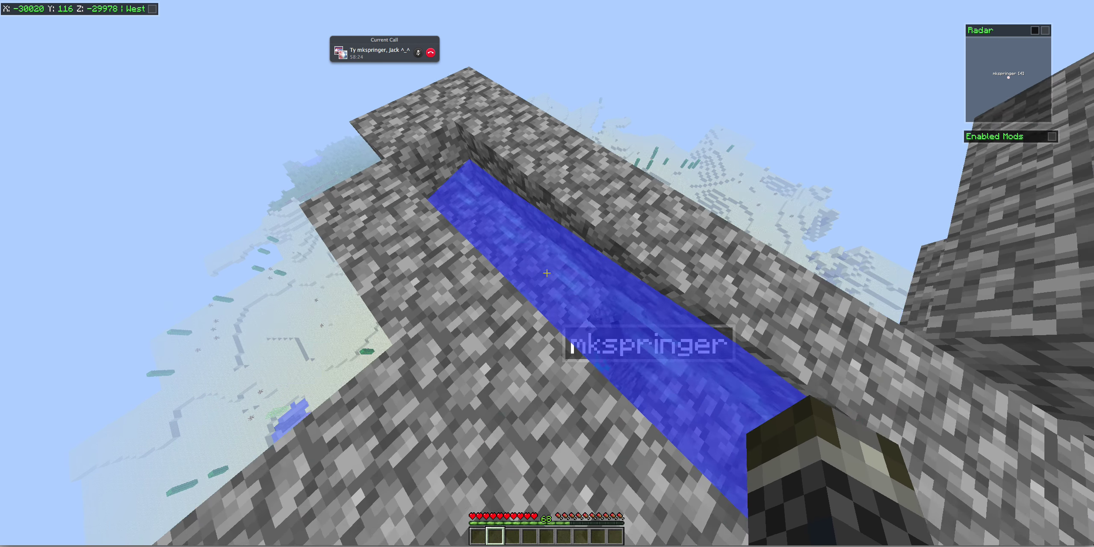
{"action": "key", "text": "s"}
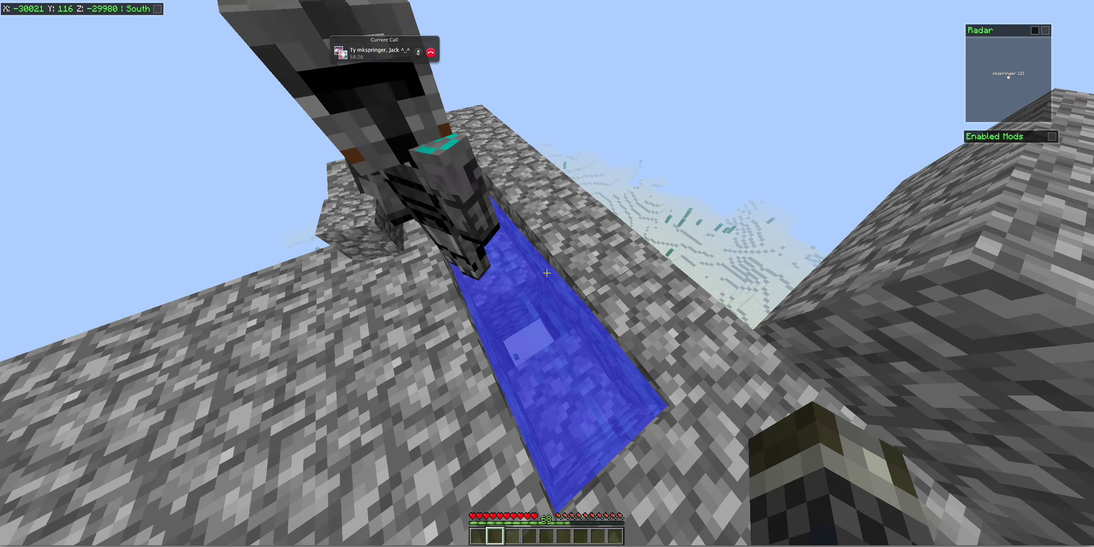
{"action": "key", "text": "s"}
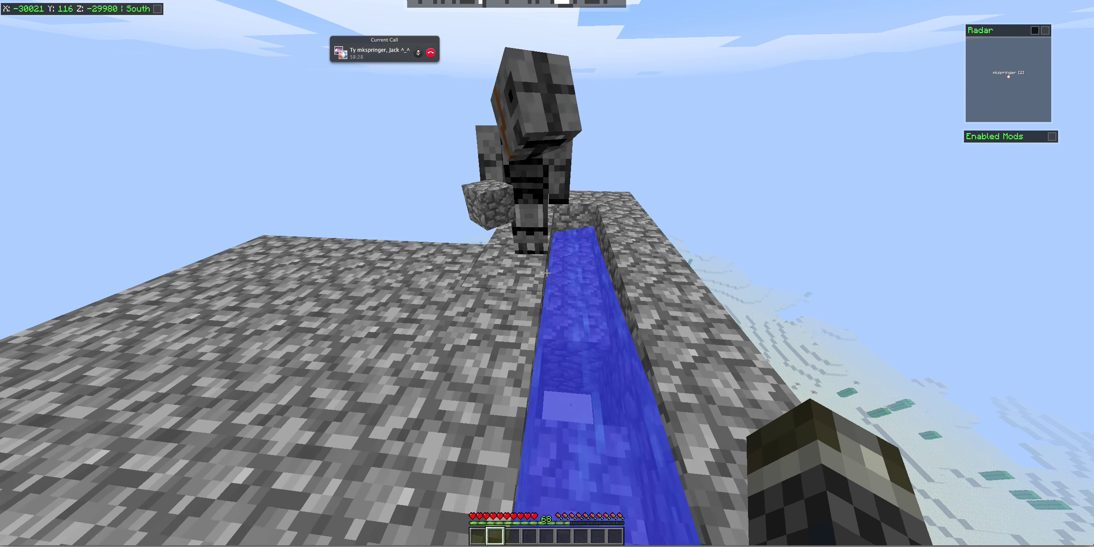
{"action": "key", "text": "w"}
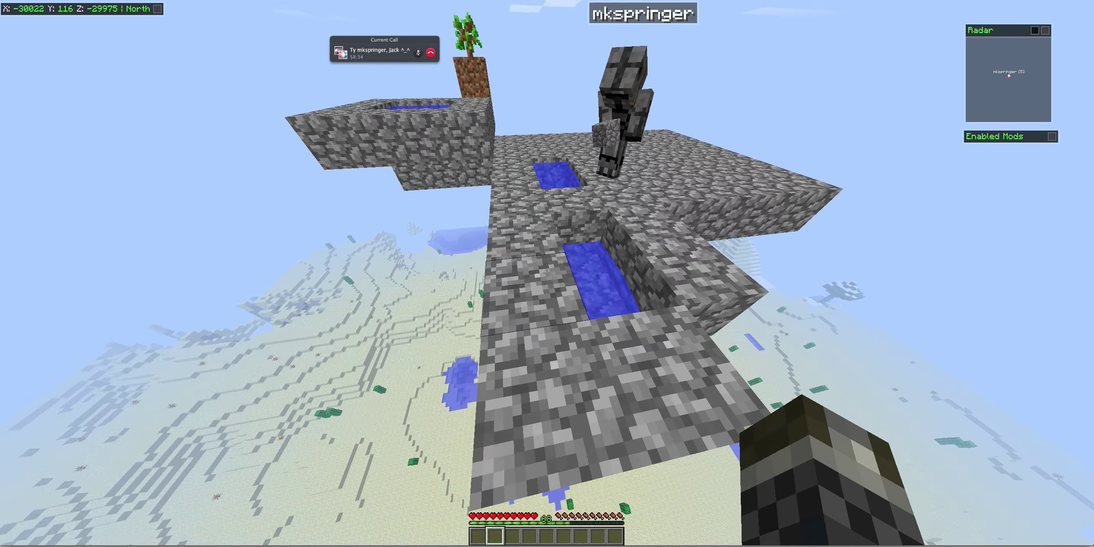
{"action": "key", "text": "w"}
{"action": "key", "text": "w"}
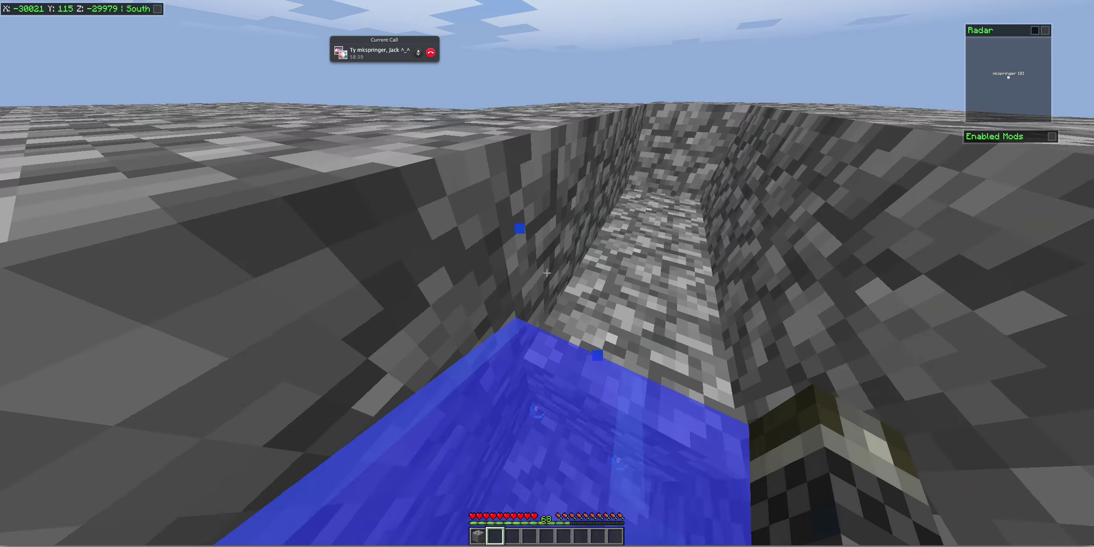
{"action": "key", "text": "space"}
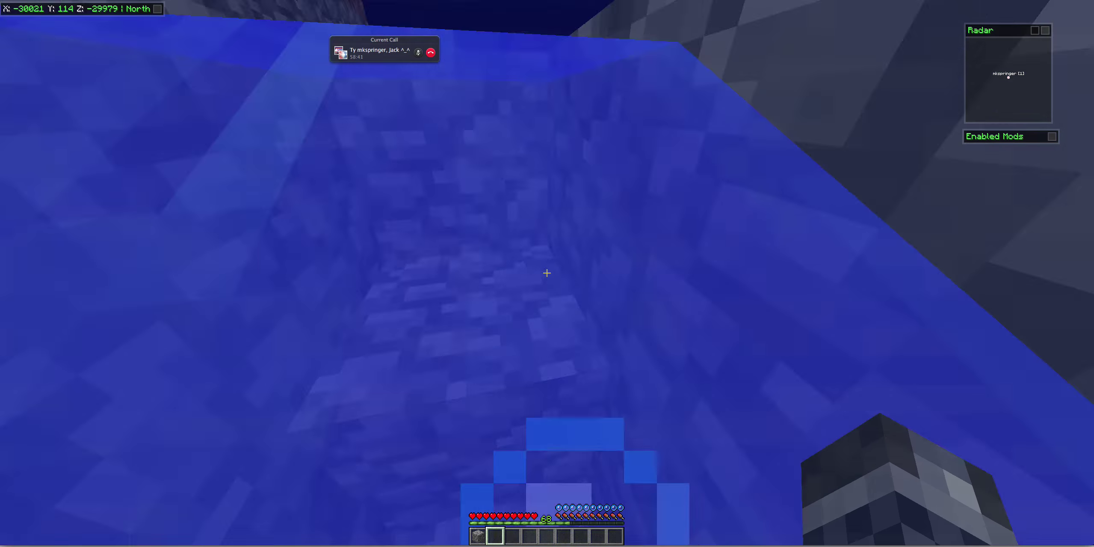
{"action": "key", "text": "space"}
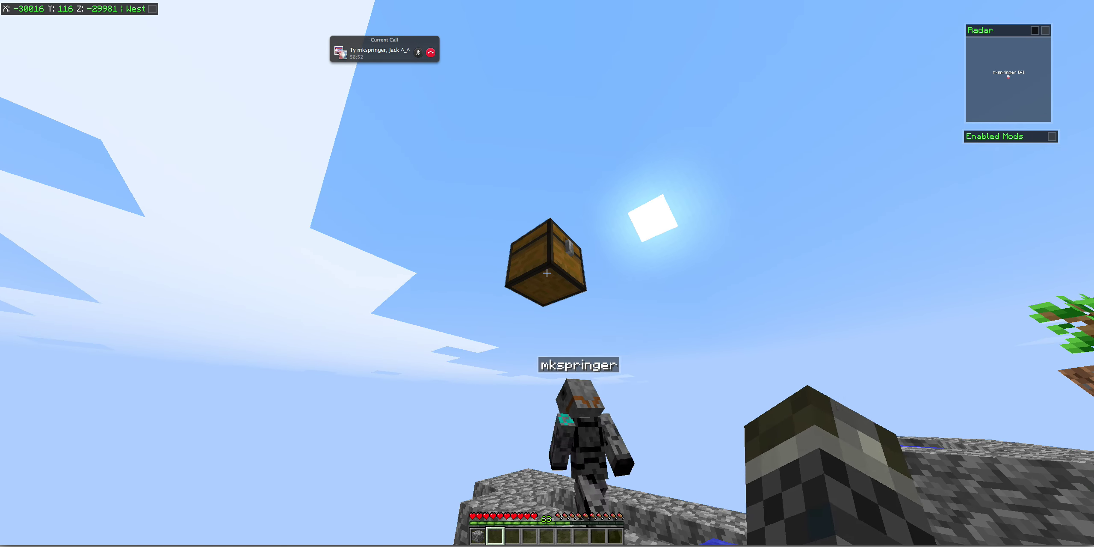
{"action": "right_click", "coordinate": [547, 273]}
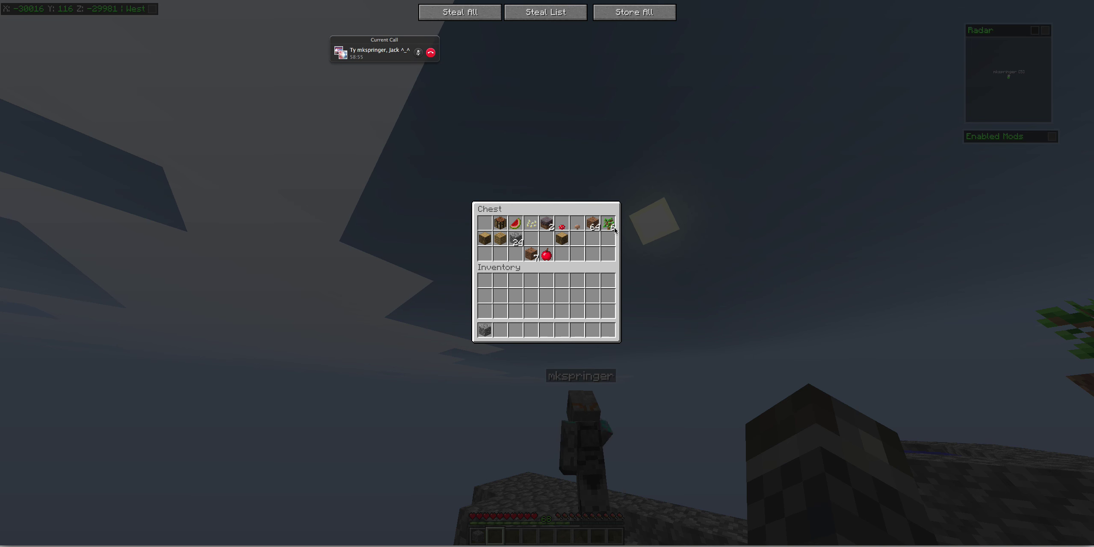
{"action": "key", "text": "Escape"}
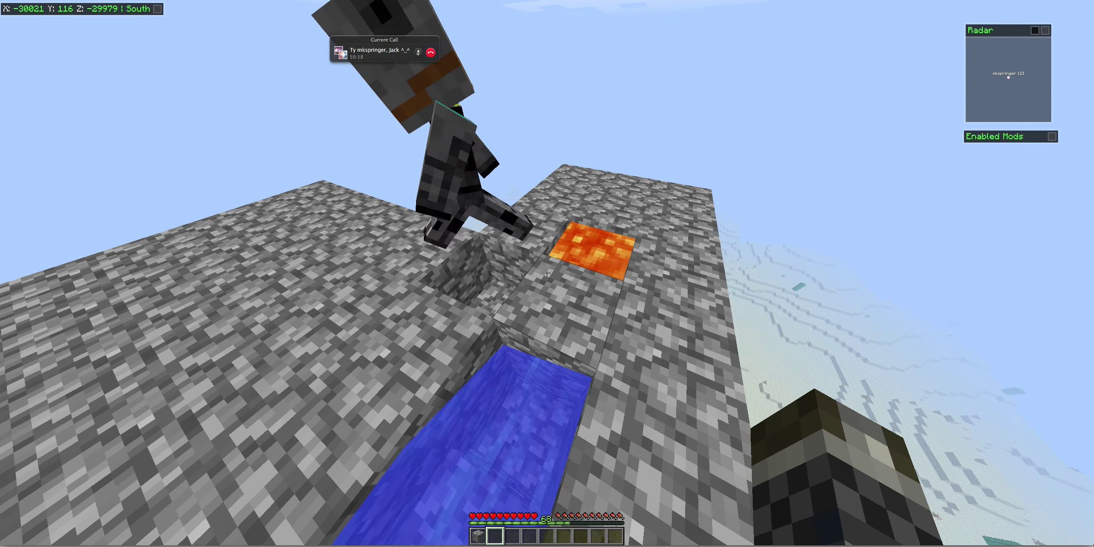
- Mine one generator cobblestone, then open the floating chest for Oak Wood
{"action": "left_click", "coordinate": [547, 274]}
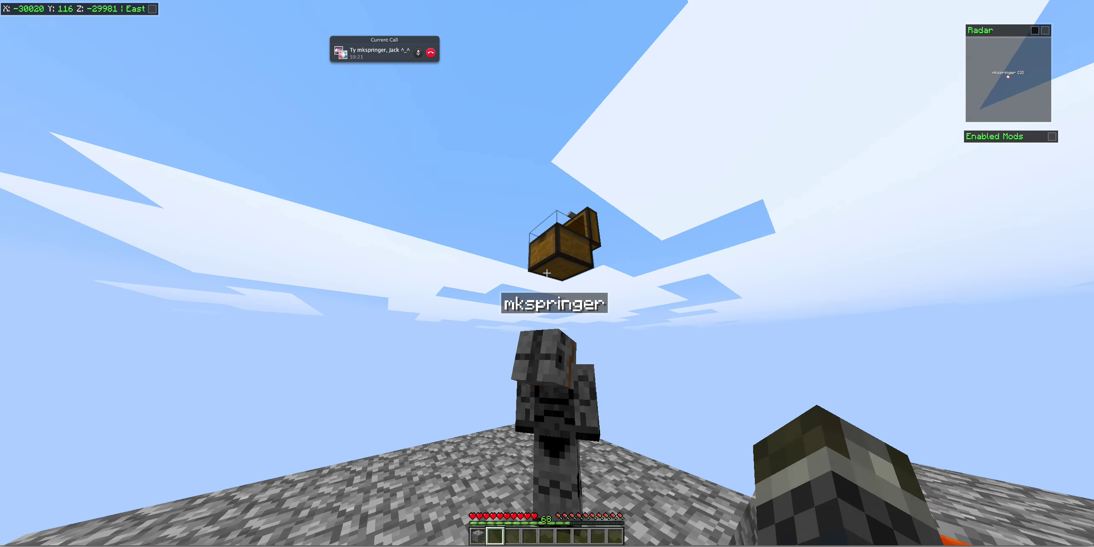
{"action": "right_click", "coordinate": [547, 273]}
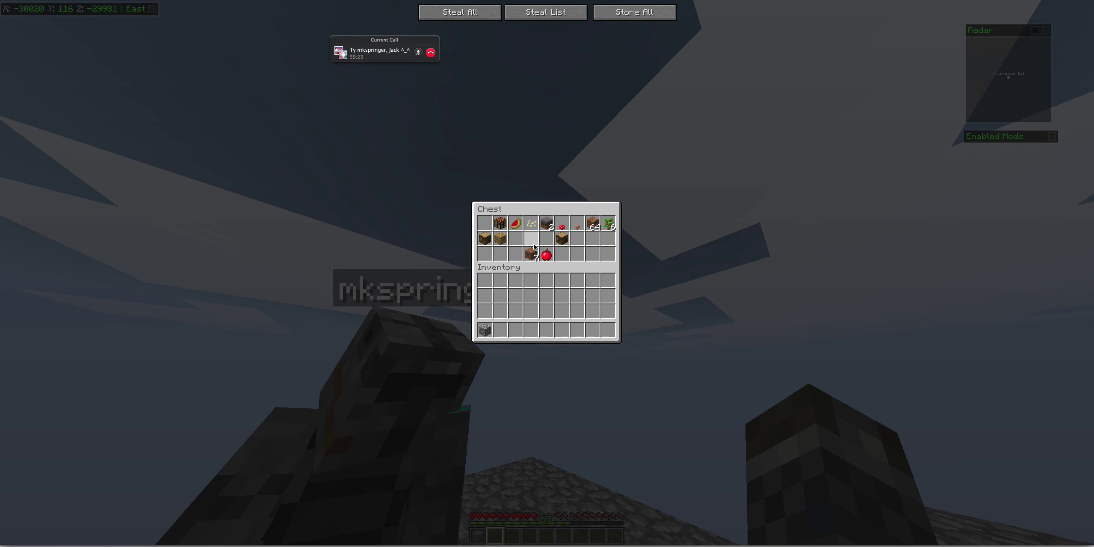
{"action": "key", "text": "Escape"}
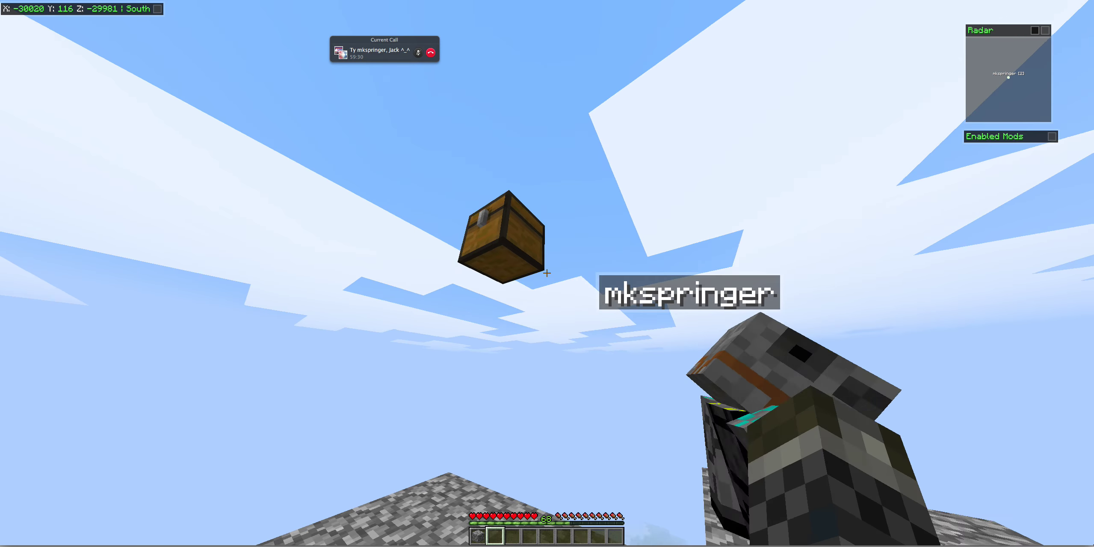
{"action": "right_click", "coordinate": [547, 273]}
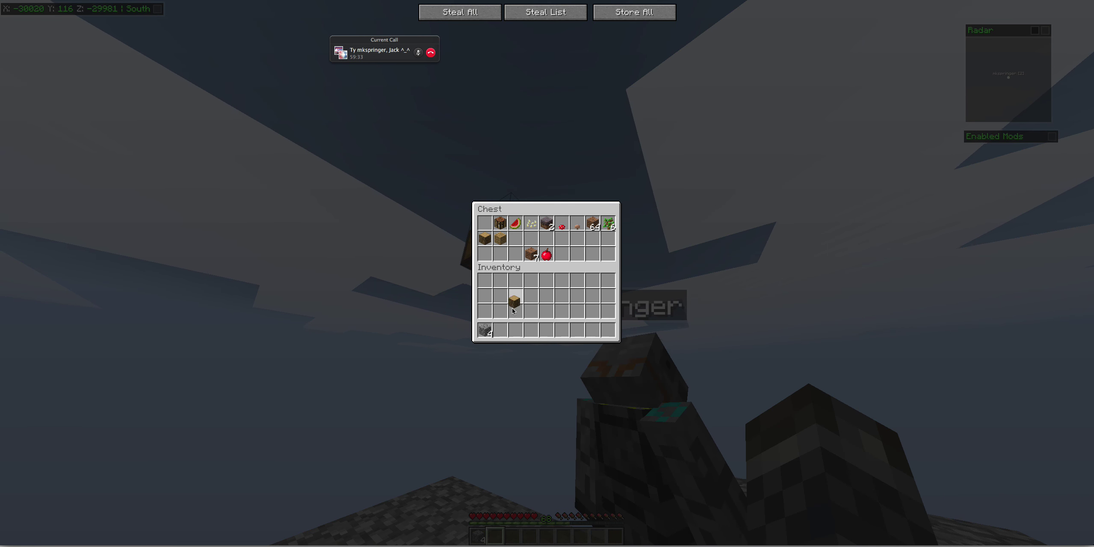
- Close the chest and craft the Oak Wood into planks, then sticks, in the inventory grid
{"action": "key", "text": "Escape"}
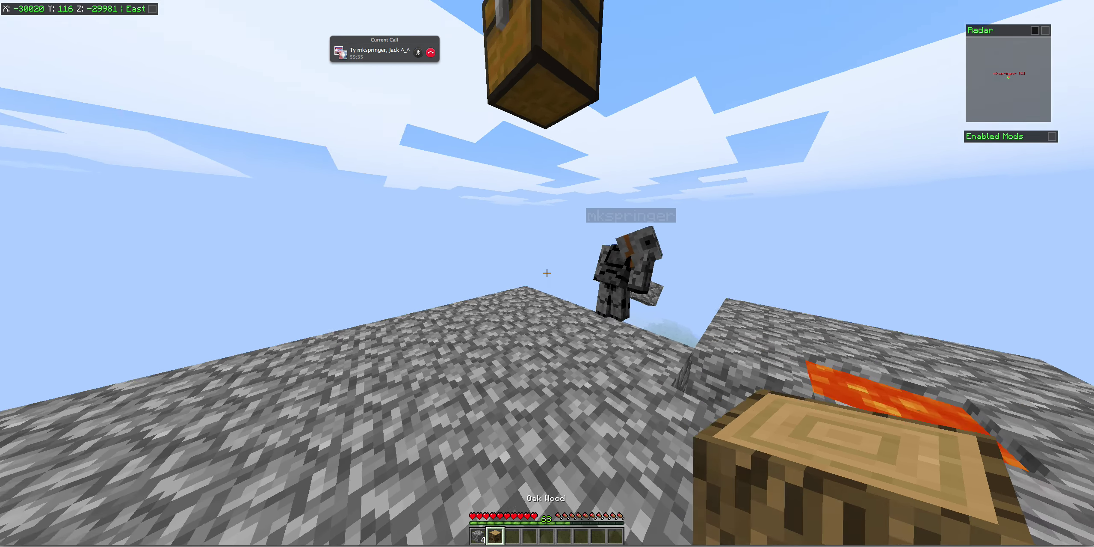
{"action": "key", "text": "Escape"}
{"action": "key", "text": "Escape"}
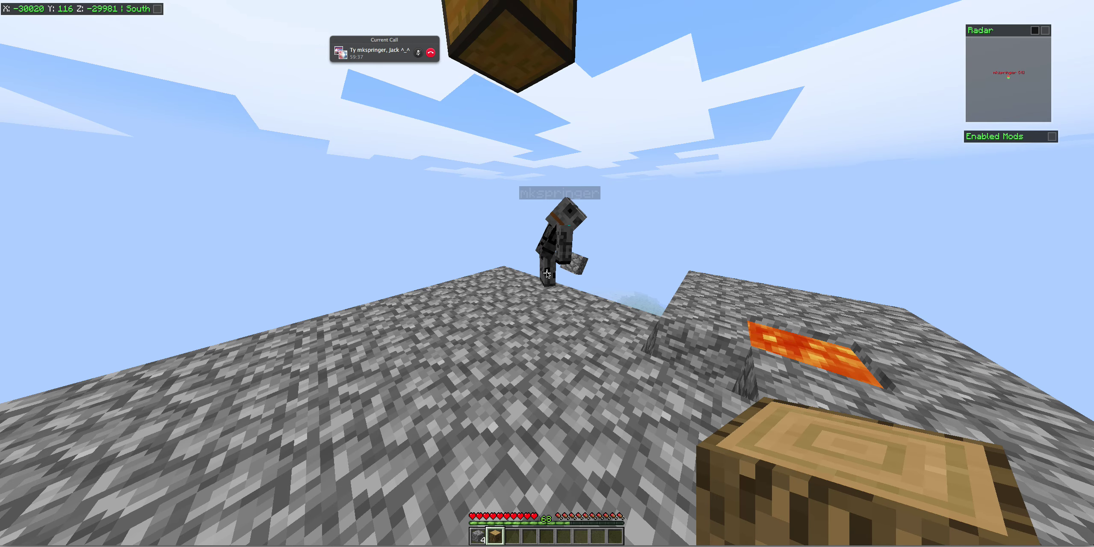
{"action": "key", "text": "e"}
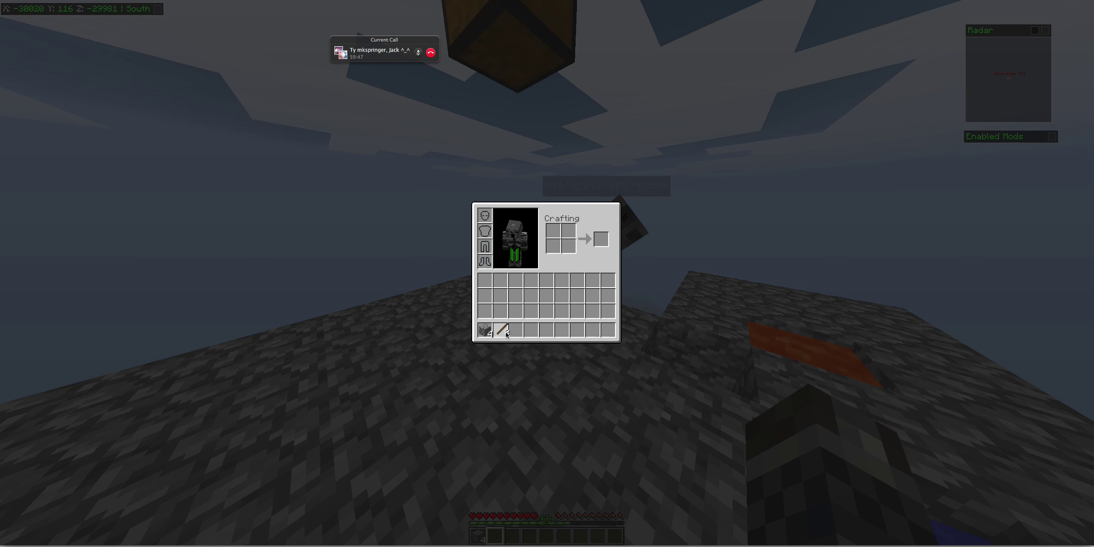
{"action": "key", "text": "e"}
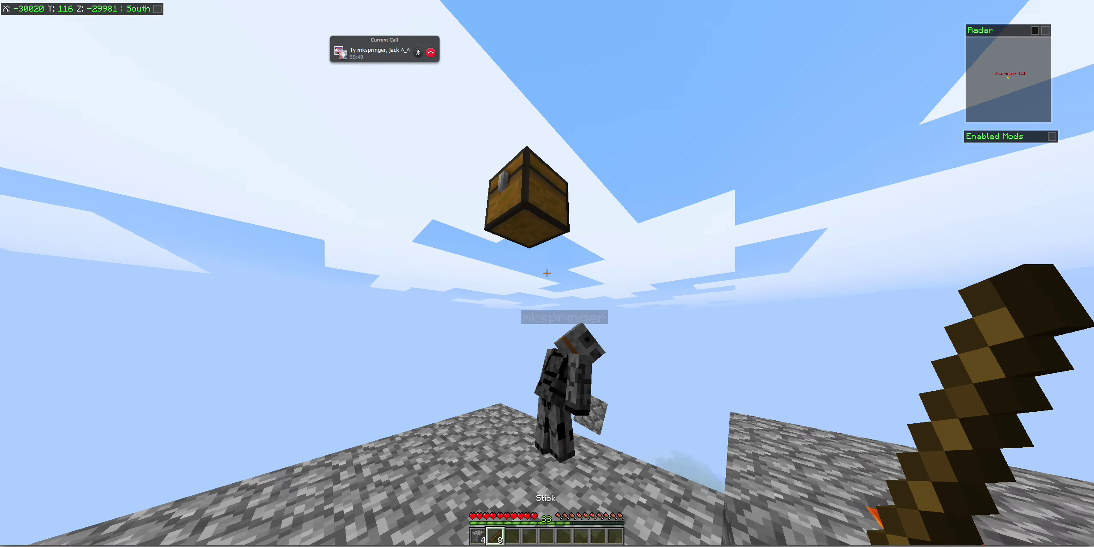
- Move the stack of sticks between the floating chest and inventory
{"action": "right_click", "coordinate": [547, 273]}
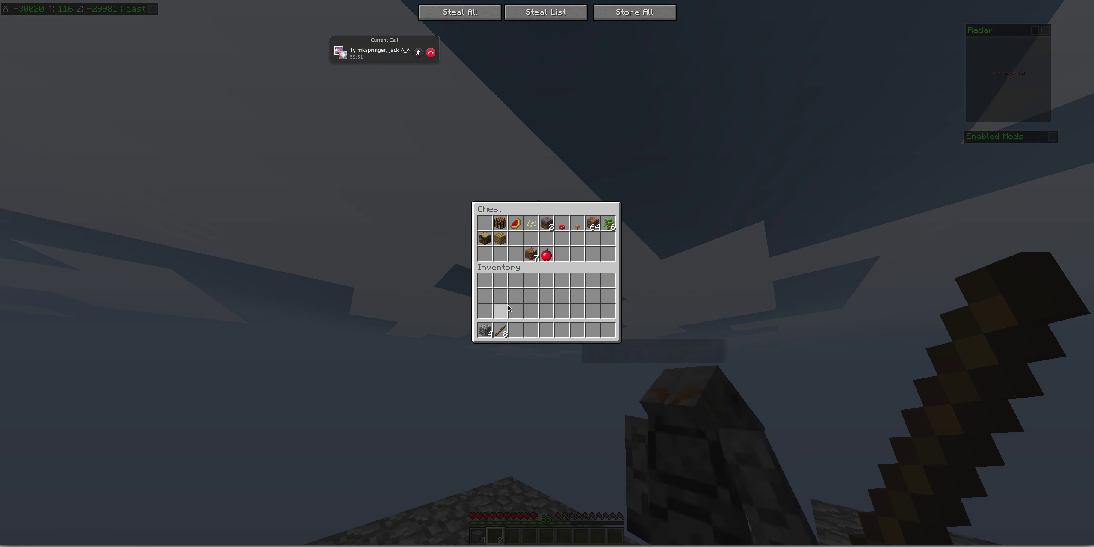
{"action": "left_click", "coordinate": [500, 330]}
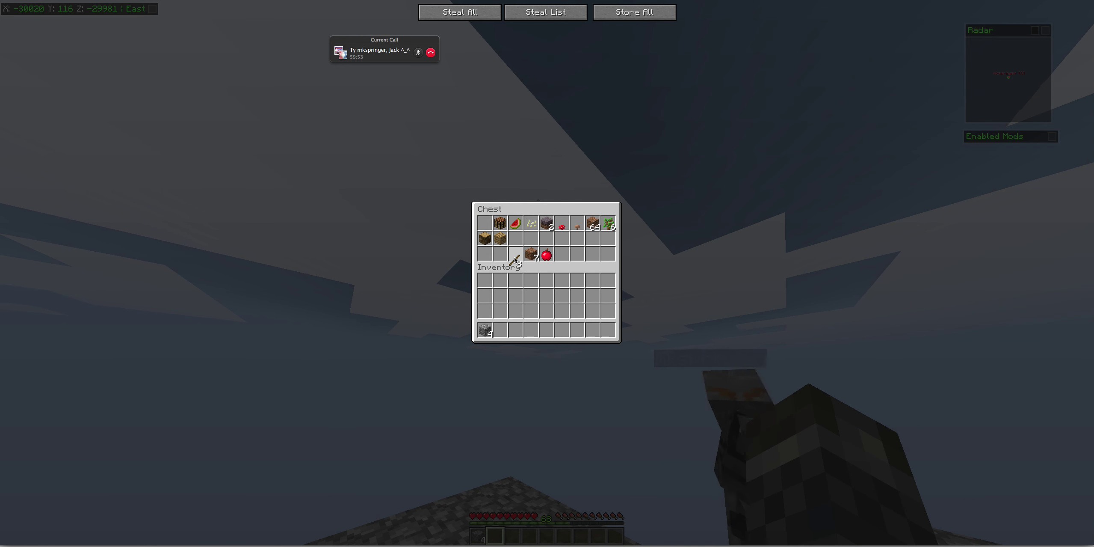
{"action": "left_click", "coordinate": [515, 256]}
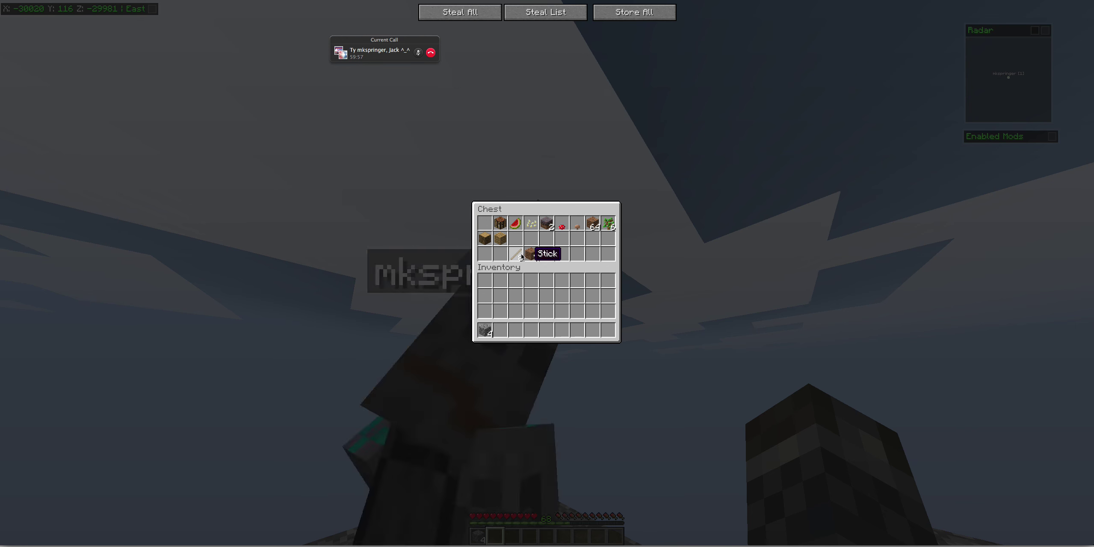
{"action": "left_click", "coordinate": [521, 257]}
{"action": "left_click", "coordinate": [513, 328]}
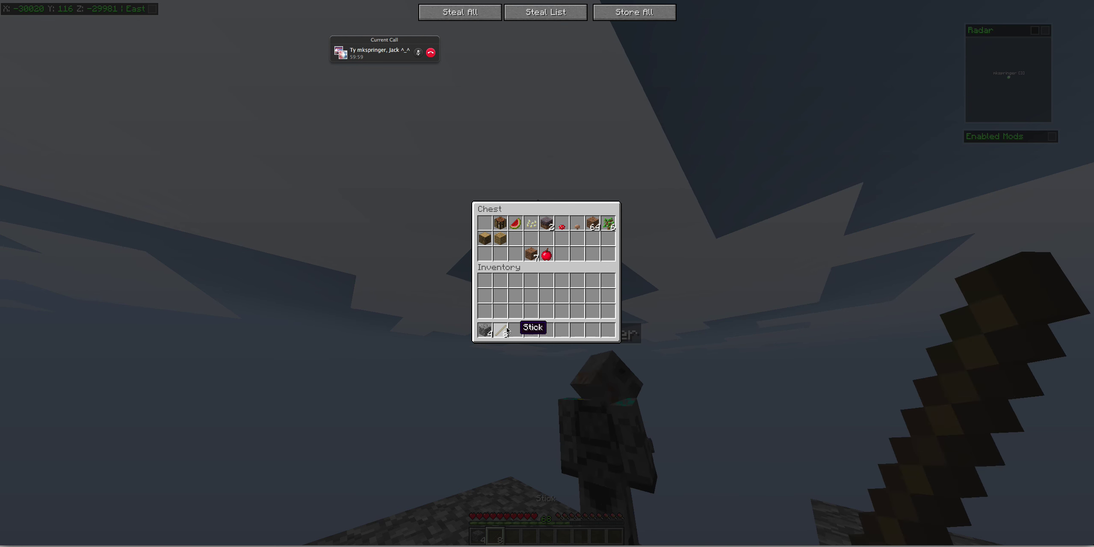
{"action": "key", "text": "Escape"}
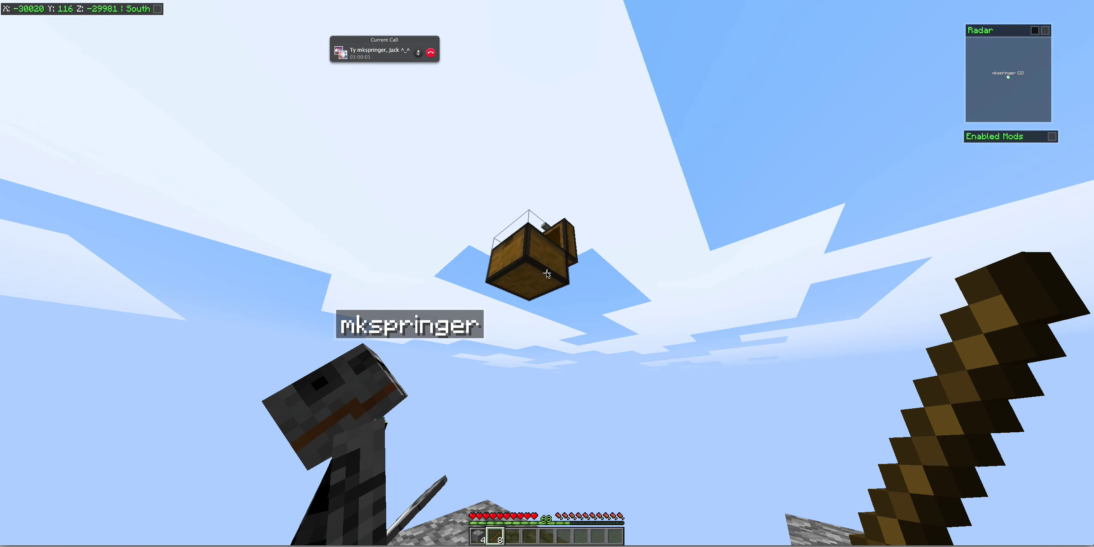
- Take the crafting table from the chest, place it and craft a stone pickaxe
{"action": "right_click", "coordinate": [547, 274]}
{"action": "left_click", "coordinate": [502, 224]}
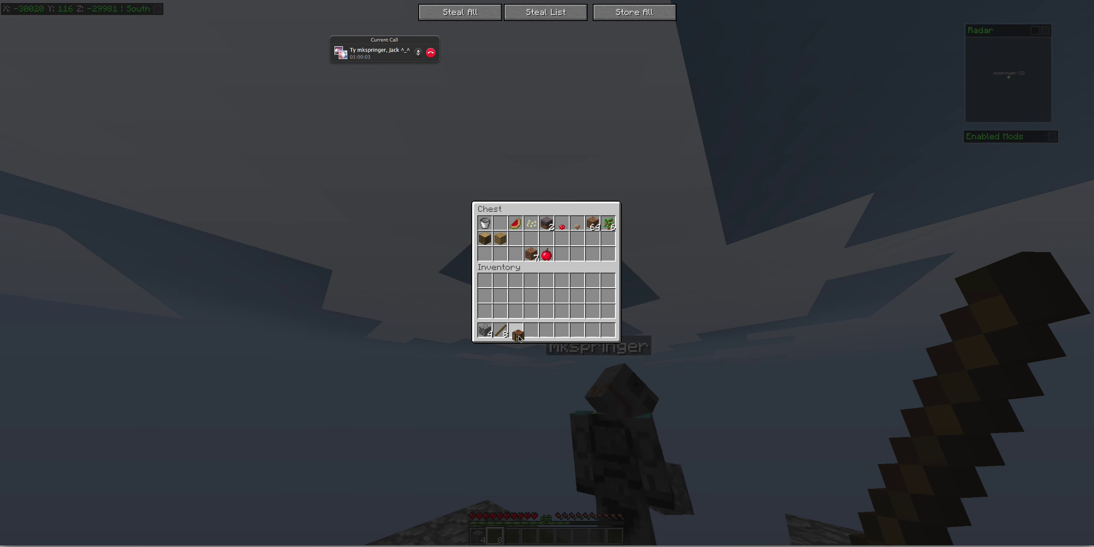
{"action": "key", "text": "Escape"}
{"action": "key", "text": "3"}
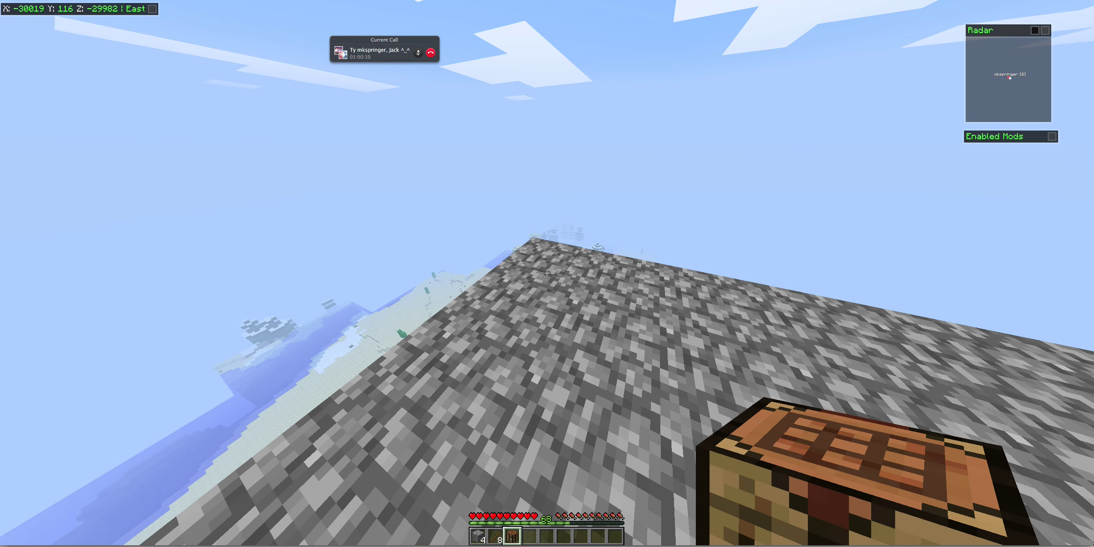
{"action": "right_click", "coordinate": [547, 272]}
{"action": "right_click", "coordinate": [547, 272]}
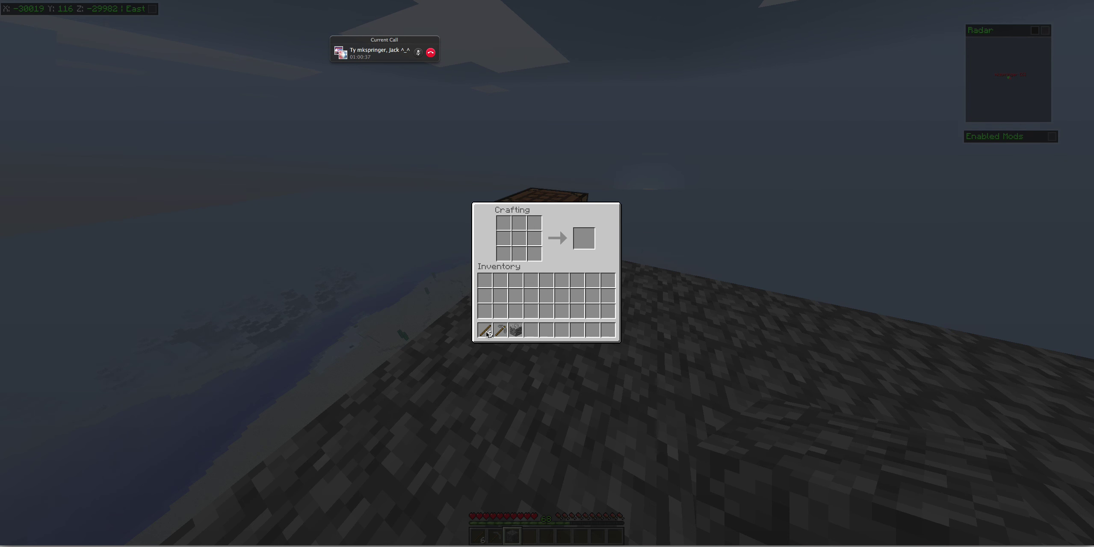
{"action": "key", "text": "Escape"}
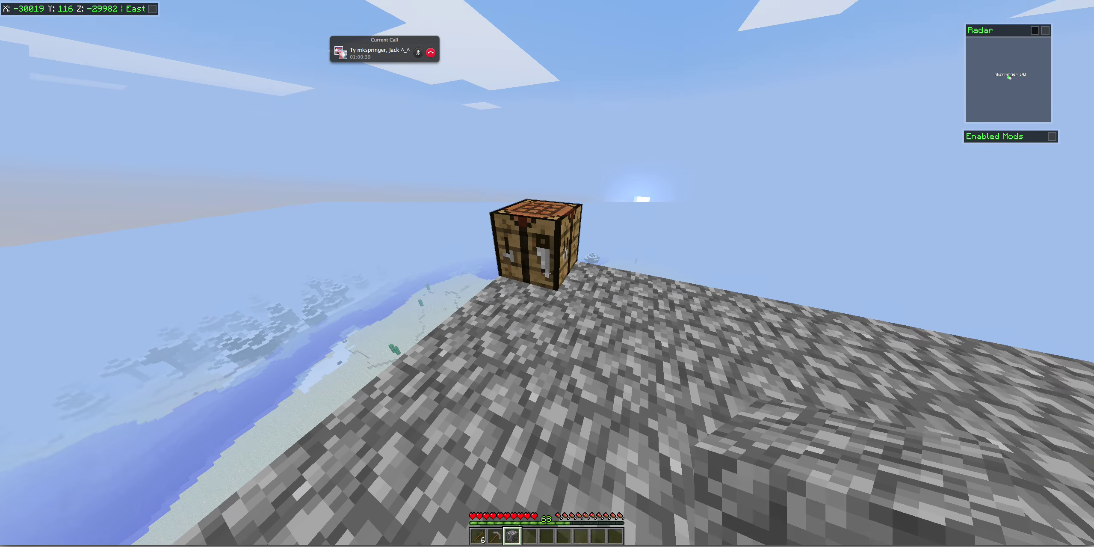
- Switch to third-person view and move the hotbar cobblestone into the floating chest
{"action": "key", "text": "F5"}
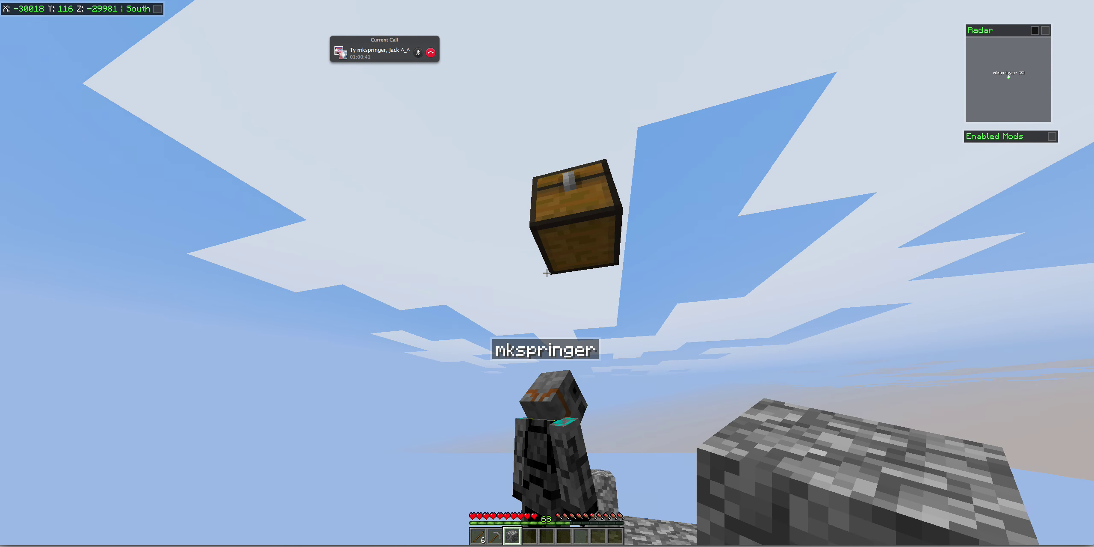
{"action": "right_click", "coordinate": [547, 272]}
{"action": "left_click", "coordinate": [513, 333]}
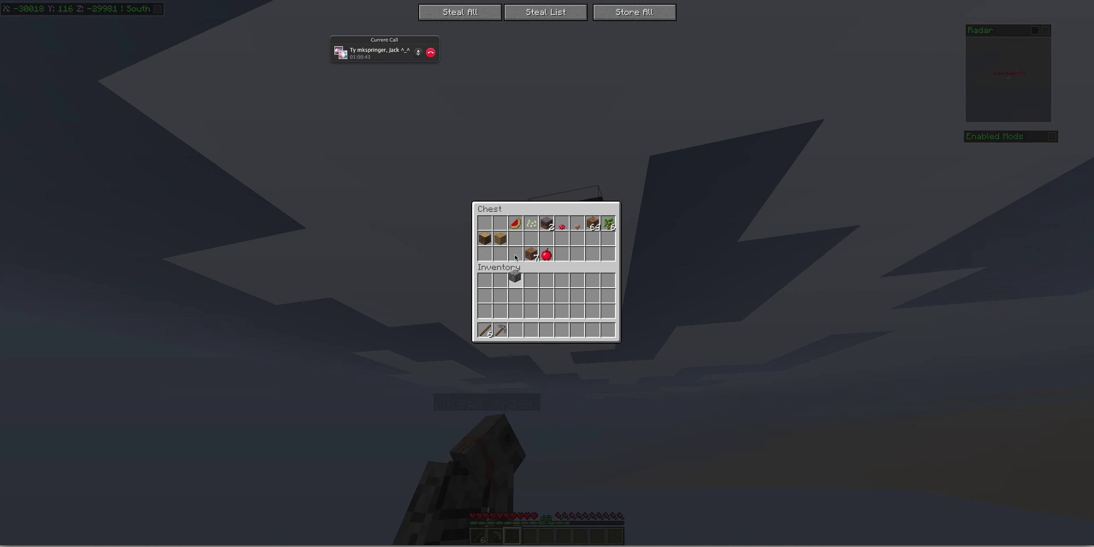
{"action": "left_click", "coordinate": [514, 242]}
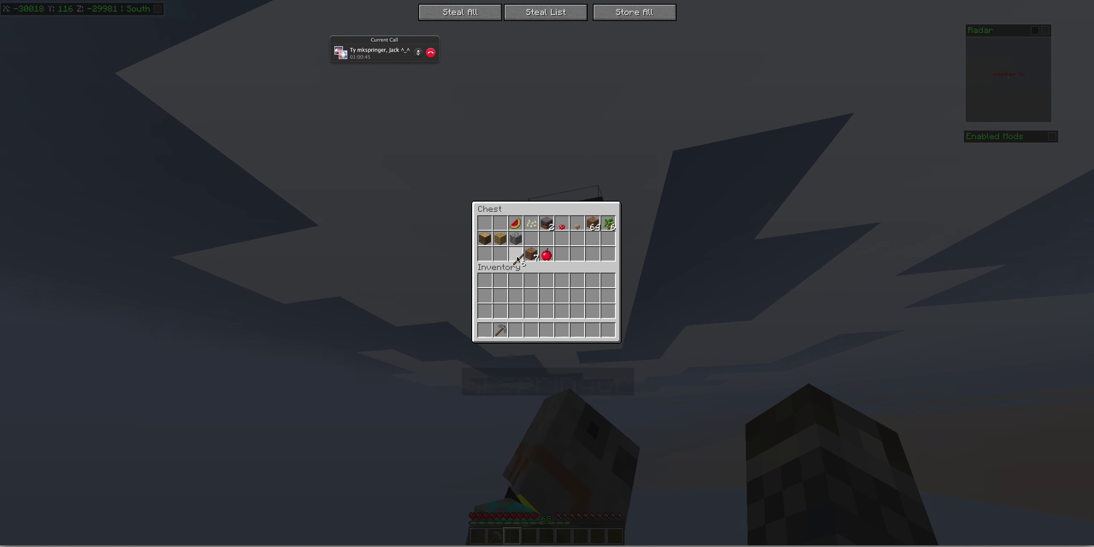
{"action": "key", "text": "Escape"}
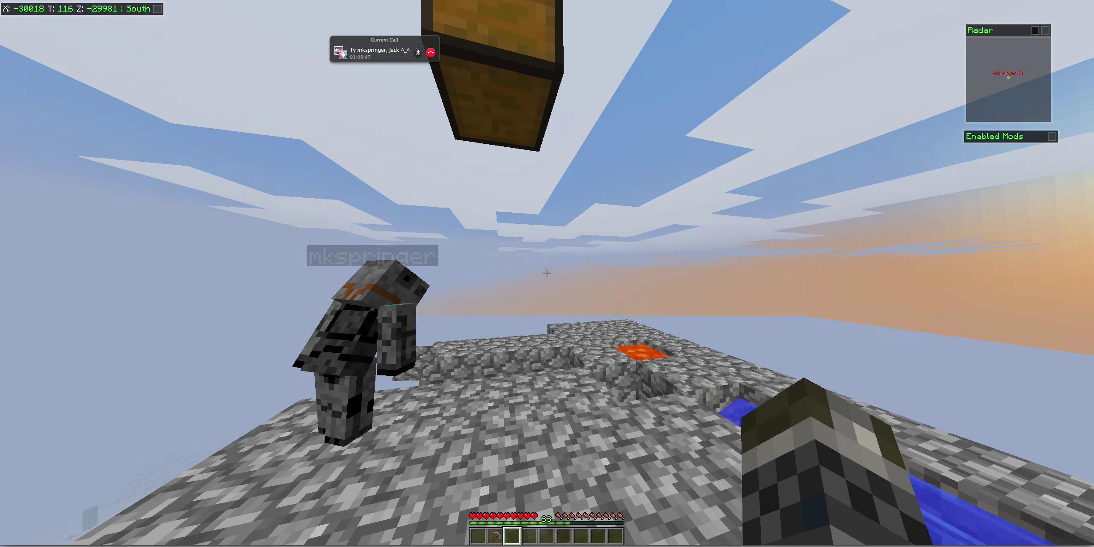
- Walk to the lava-and-water generator and mine the cobblestone beside the lava with the stone pickaxe
{"action": "key", "text": "w"}
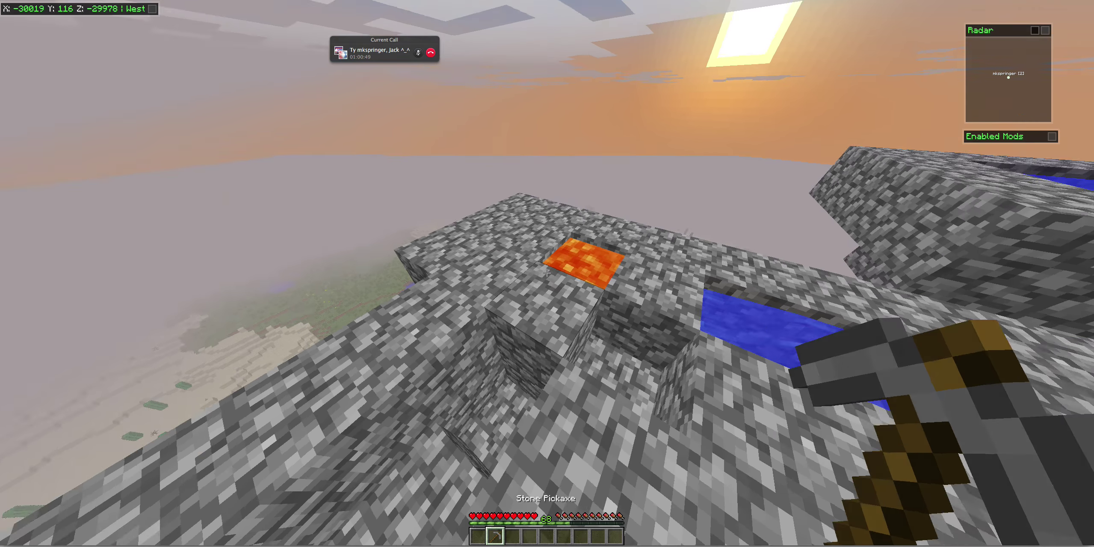
{"action": "key", "text": "w"}
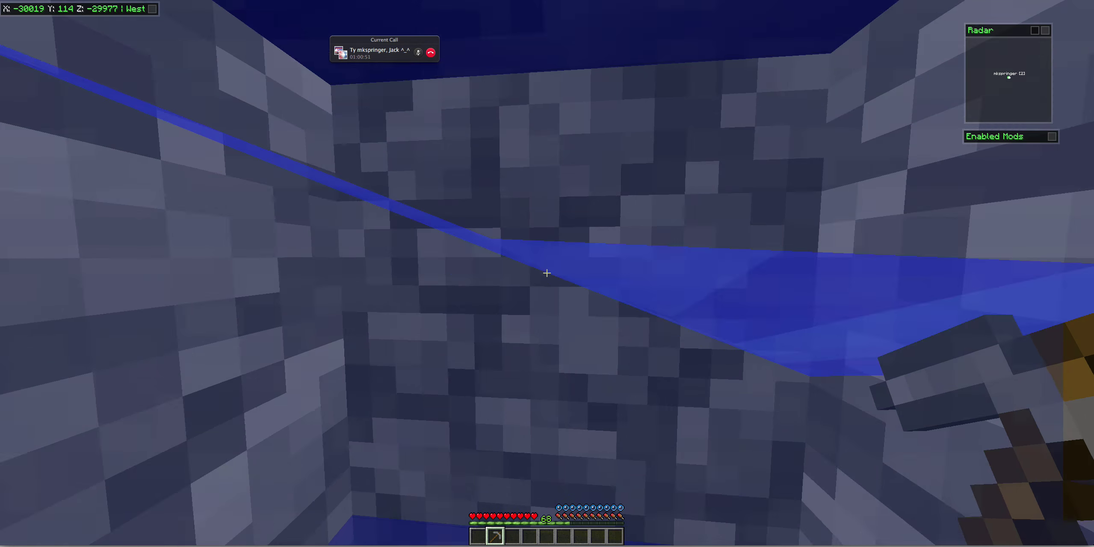
{"action": "key", "text": "space"}
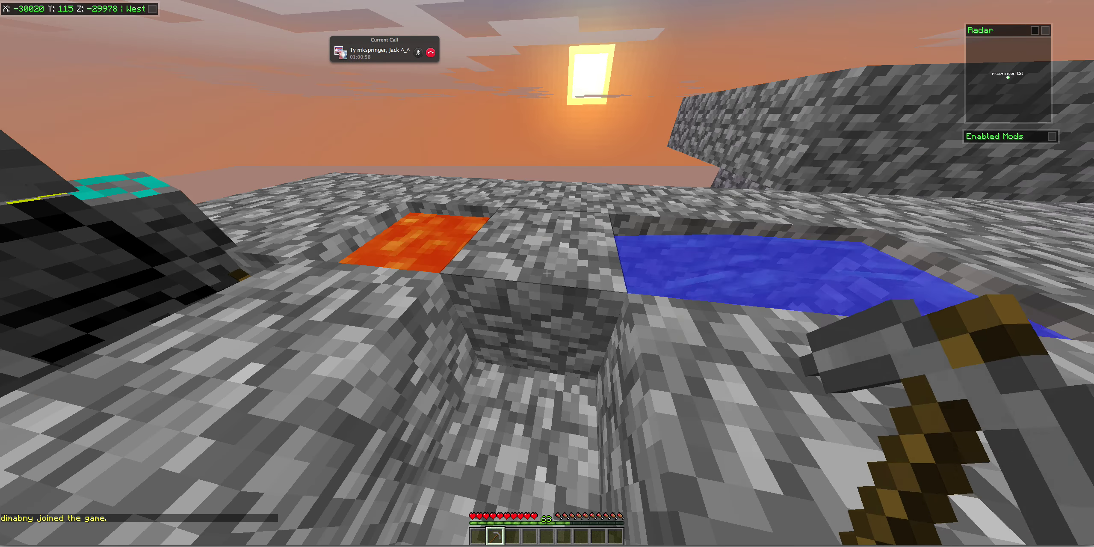
{"action": "left_click", "coordinate": [547, 271]}
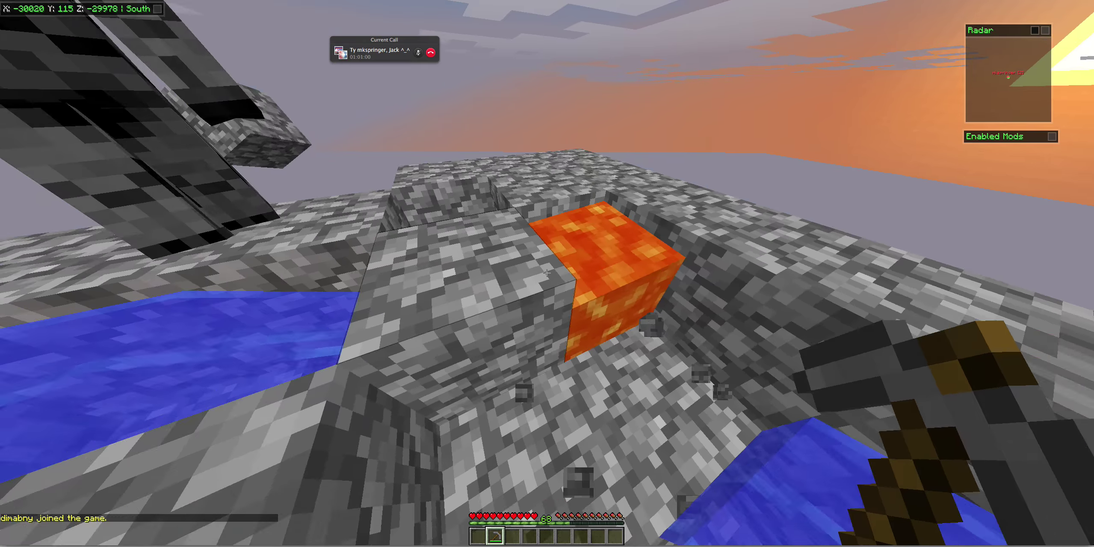
{"action": "left_click", "coordinate": [547, 272]}
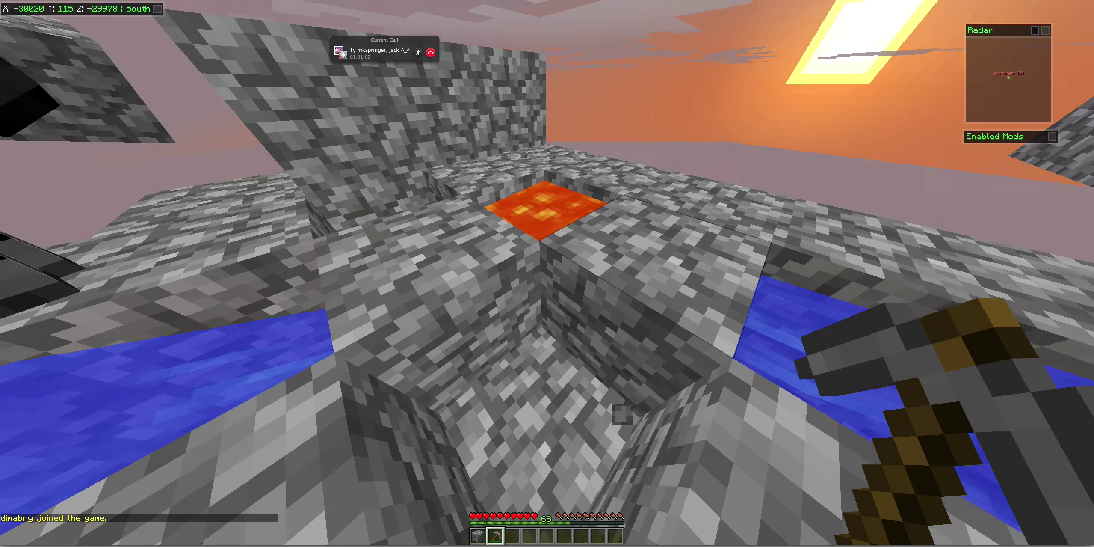
{"action": "left_click", "coordinate": [547, 273]}
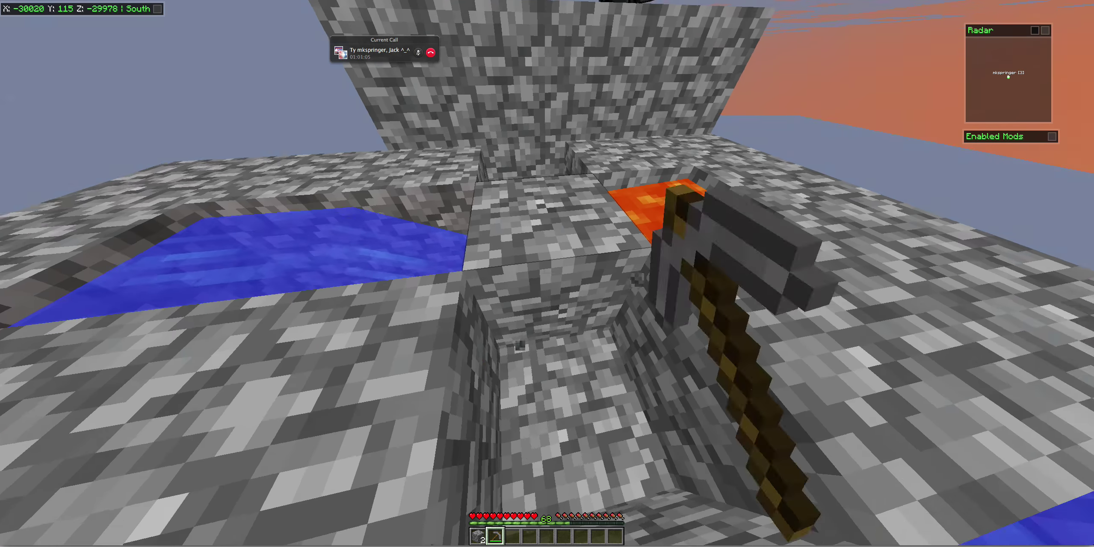
- Keep mining the cobblestone that regenerates in the generator gap
{"action": "left_click", "coordinate": [547, 272]}
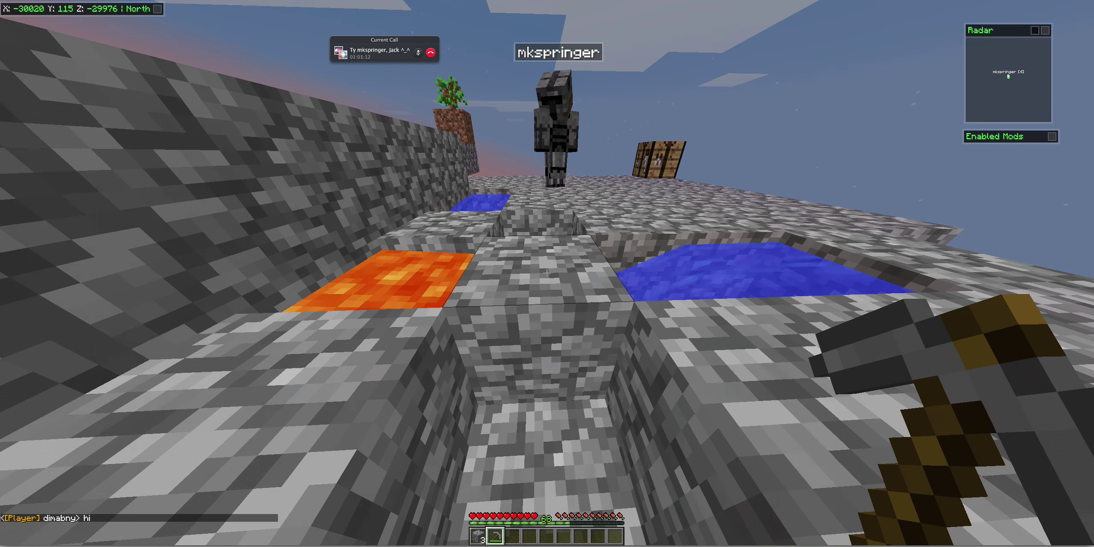
{"action": "left_click", "coordinate": [547, 273]}
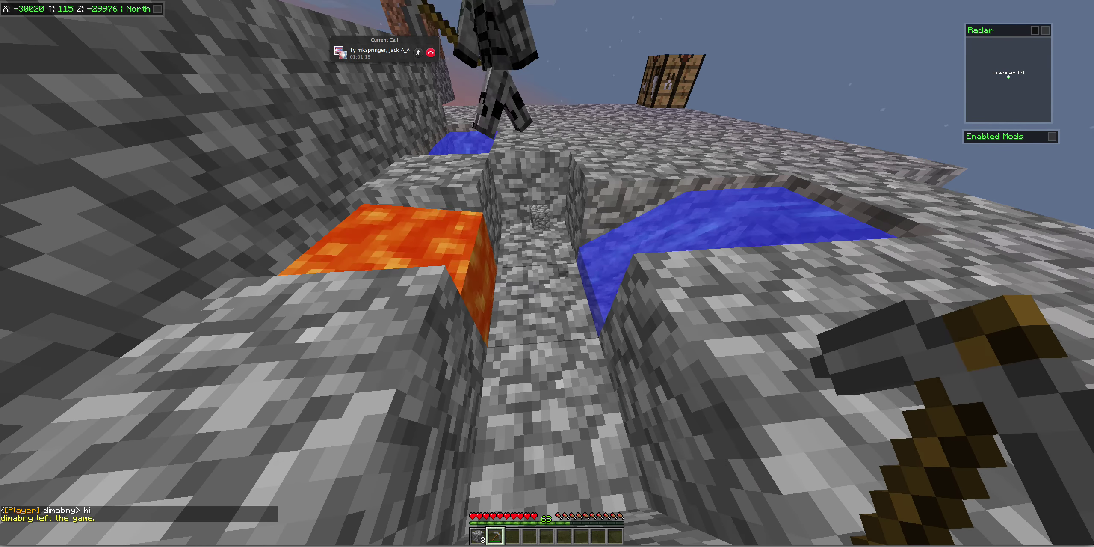
{"action": "left_click", "coordinate": [547, 274]}
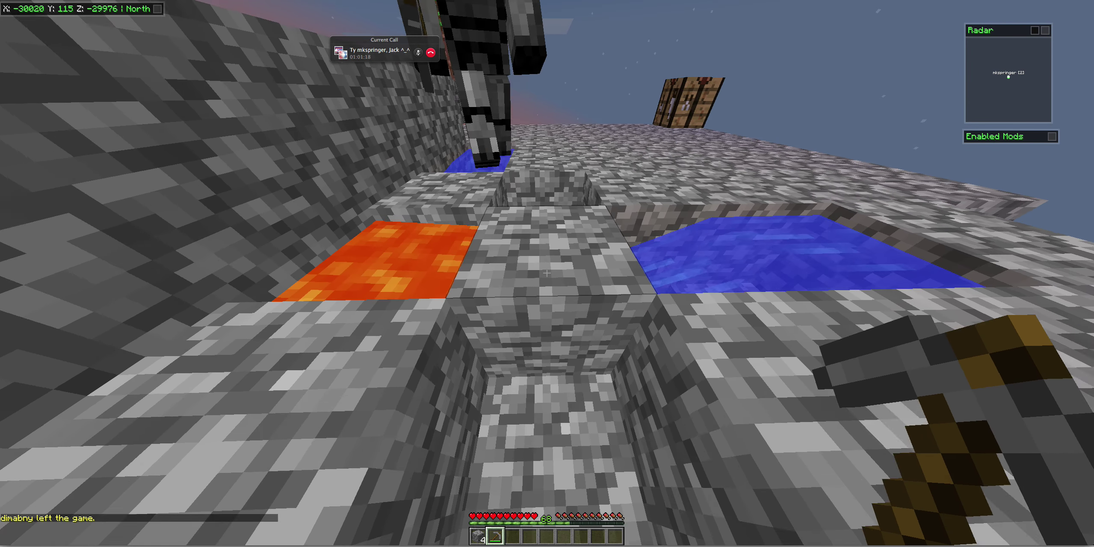
{"action": "left_click", "coordinate": [547, 274]}
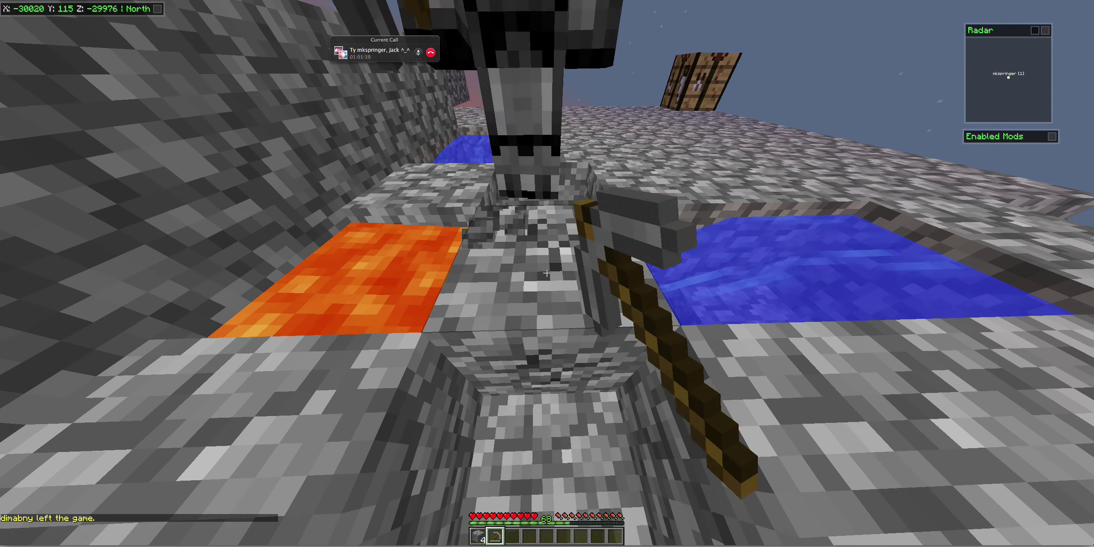
{"action": "left_click", "coordinate": [547, 273]}
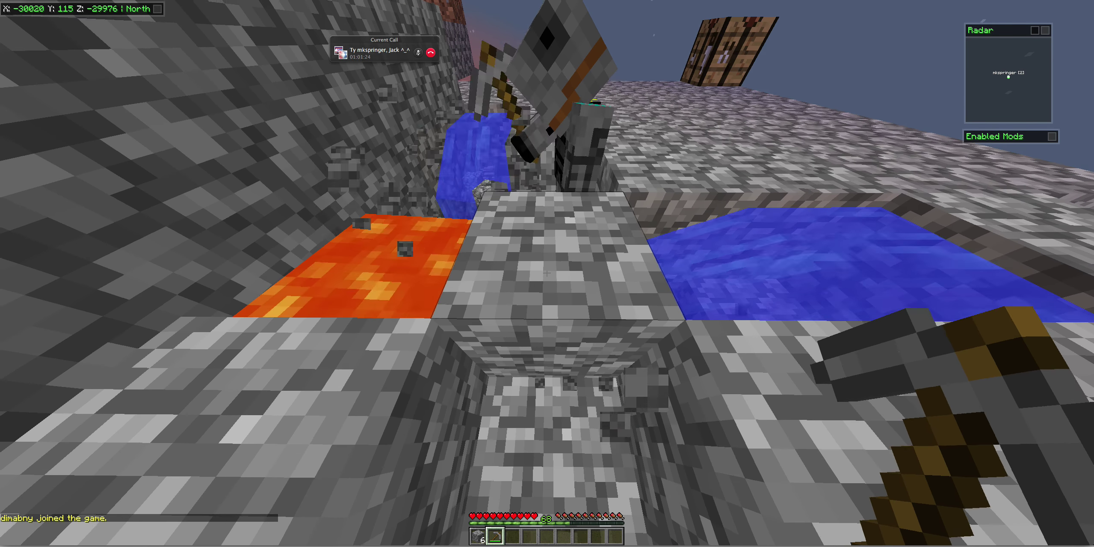
{"action": "left_click", "coordinate": [547, 273]}
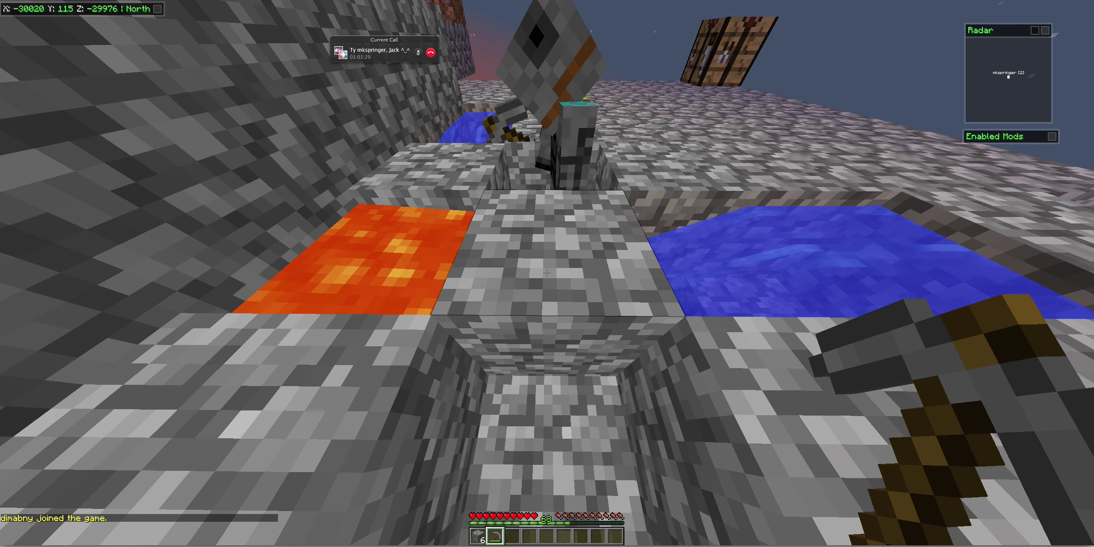
{"action": "left_click", "coordinate": [547, 273]}
{"action": "key", "text": "w"}
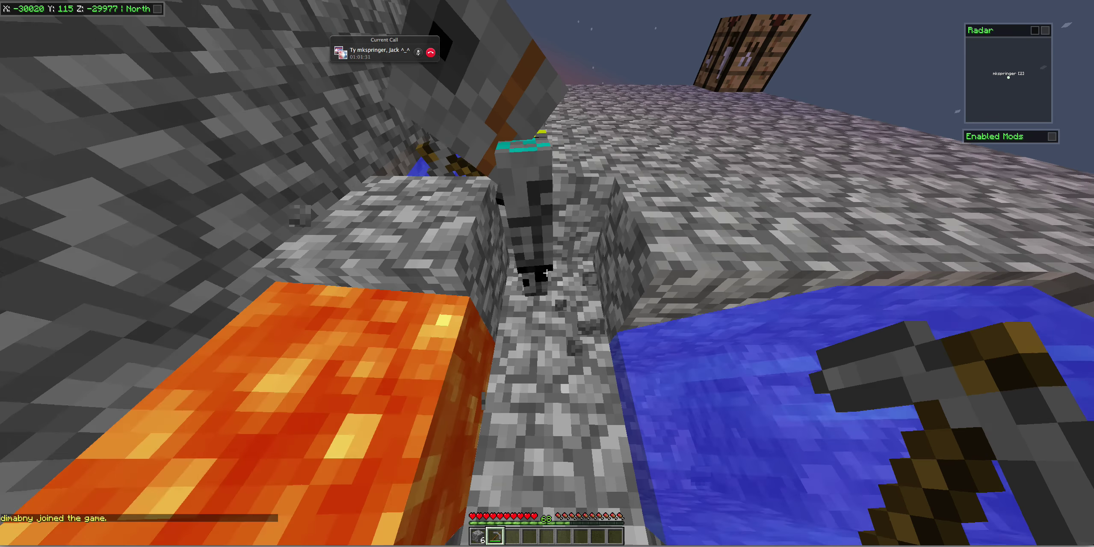
{"action": "key", "text": "s"}
{"action": "left_click", "coordinate": [547, 272]}
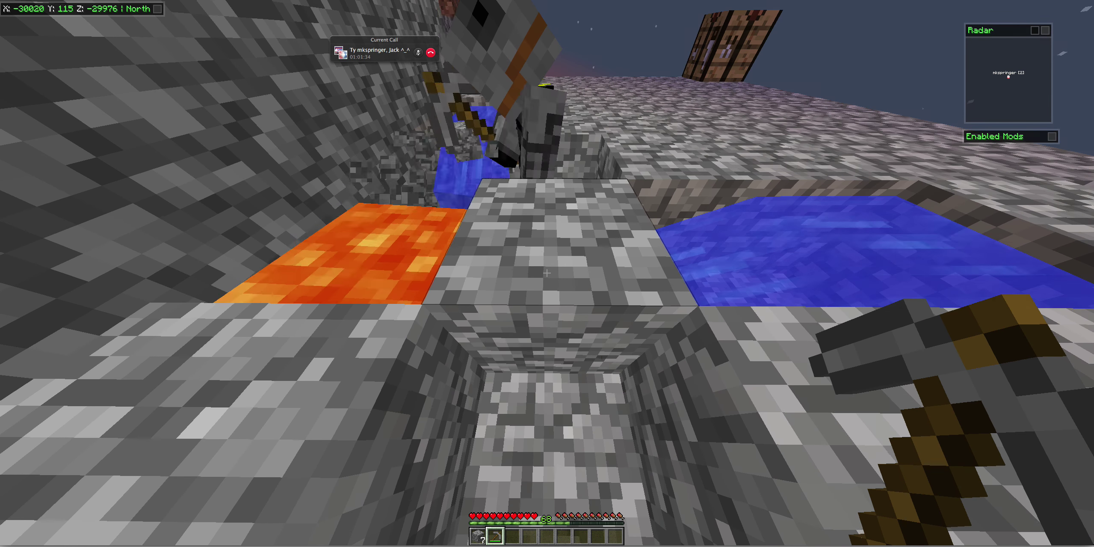
{"action": "left_click", "coordinate": [547, 273]}
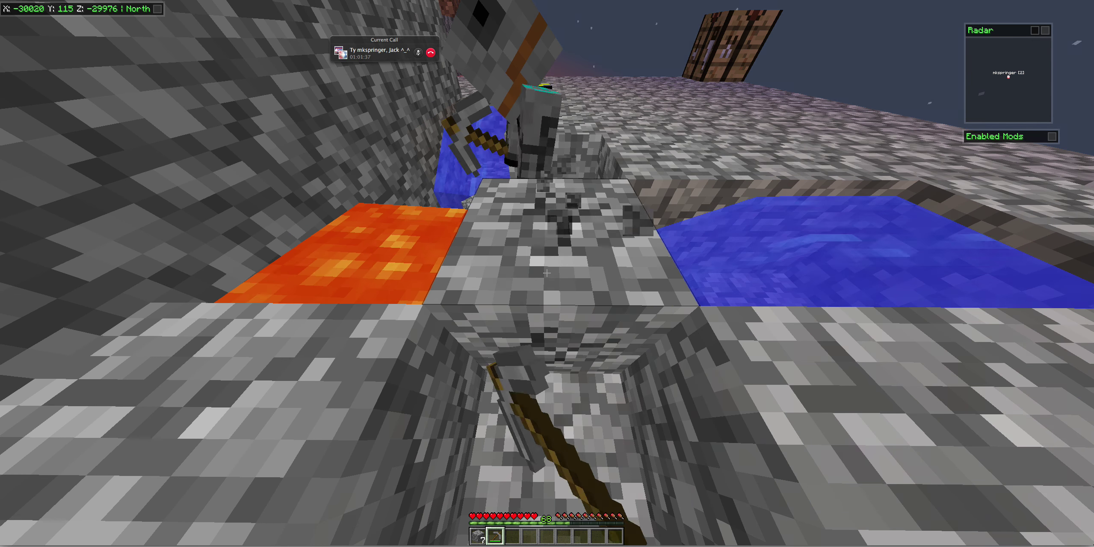
- Repeatedly mine the regenerated cobblestone in the generator gap, collecting the drops
{"action": "left_click", "coordinate": [547, 274]}
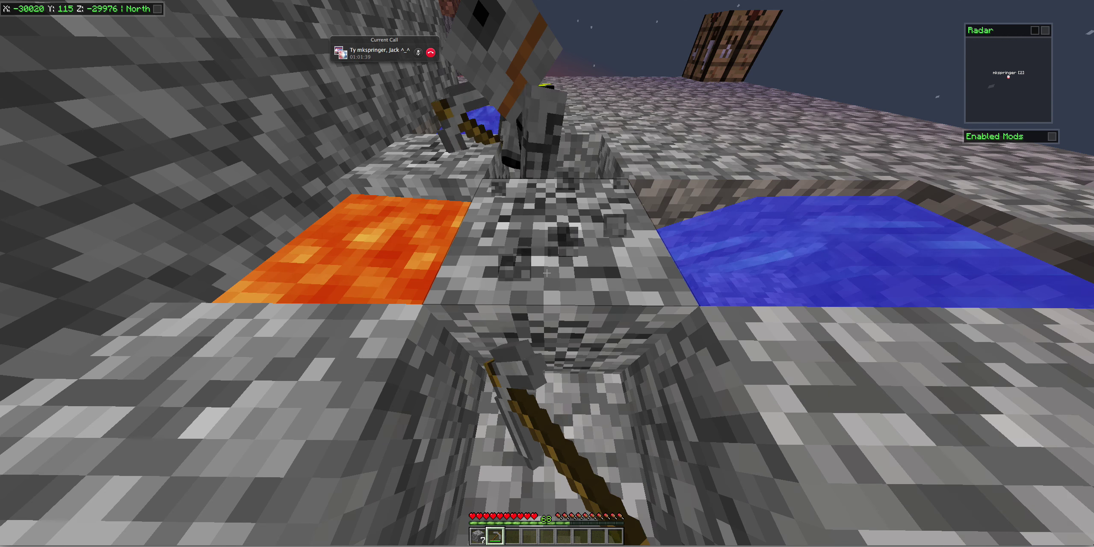
{"action": "left_click", "coordinate": [547, 274]}
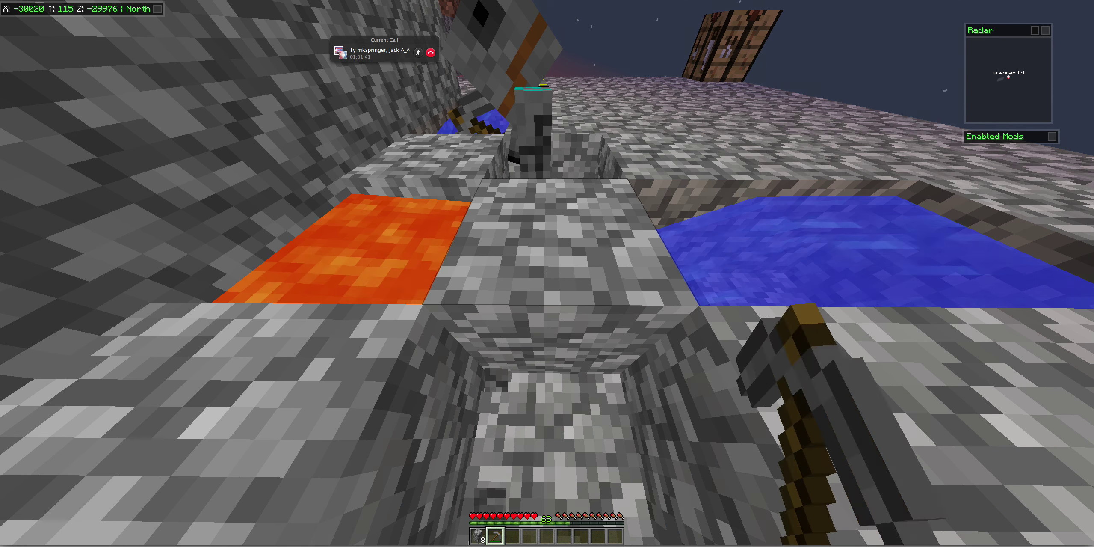
{"action": "left_click", "coordinate": [547, 274]}
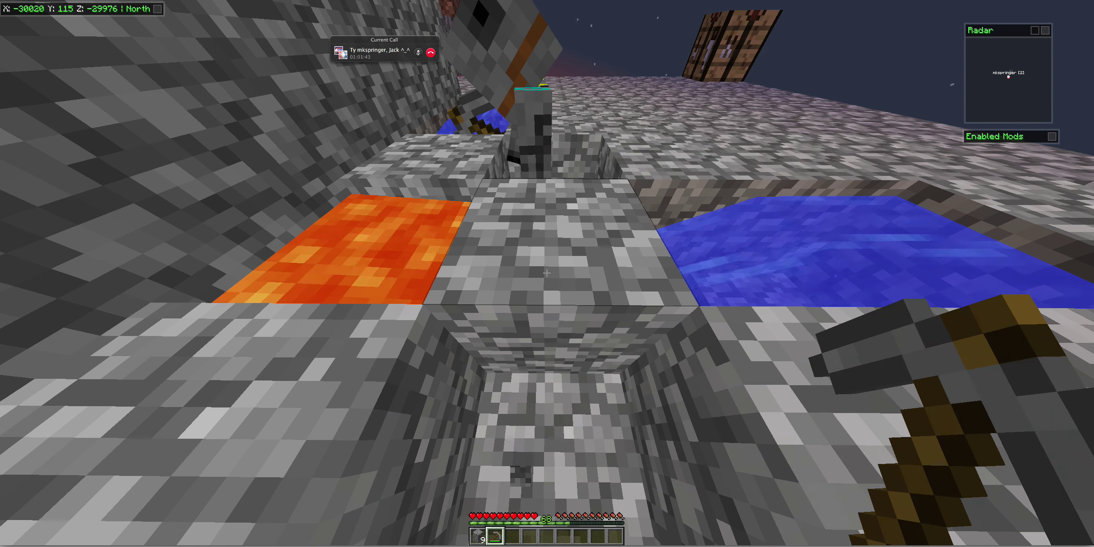
{"action": "left_click", "coordinate": [547, 273]}
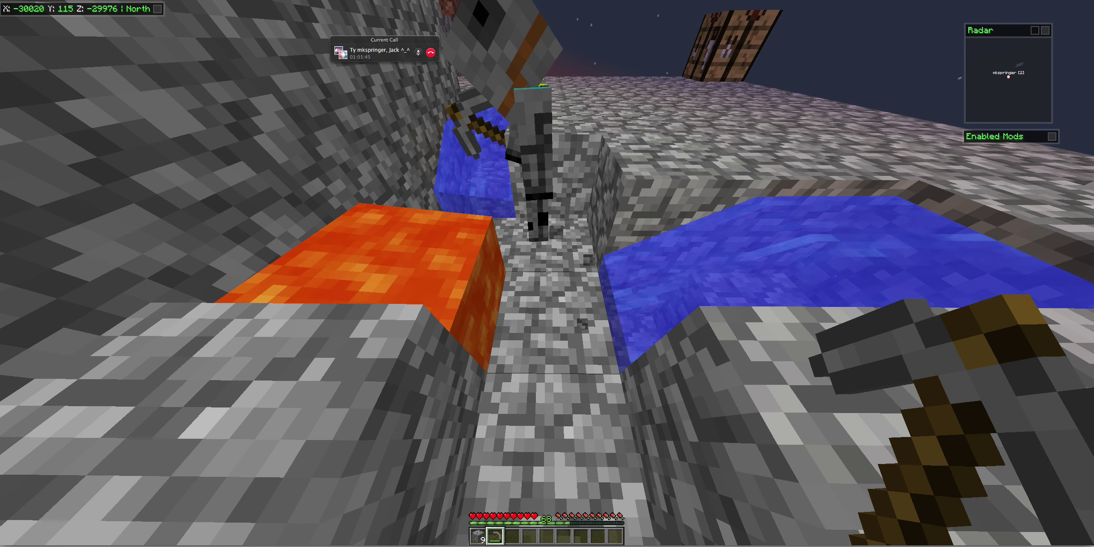
{"action": "left_click", "coordinate": [547, 273]}
{"action": "left_click", "coordinate": [547, 273]}
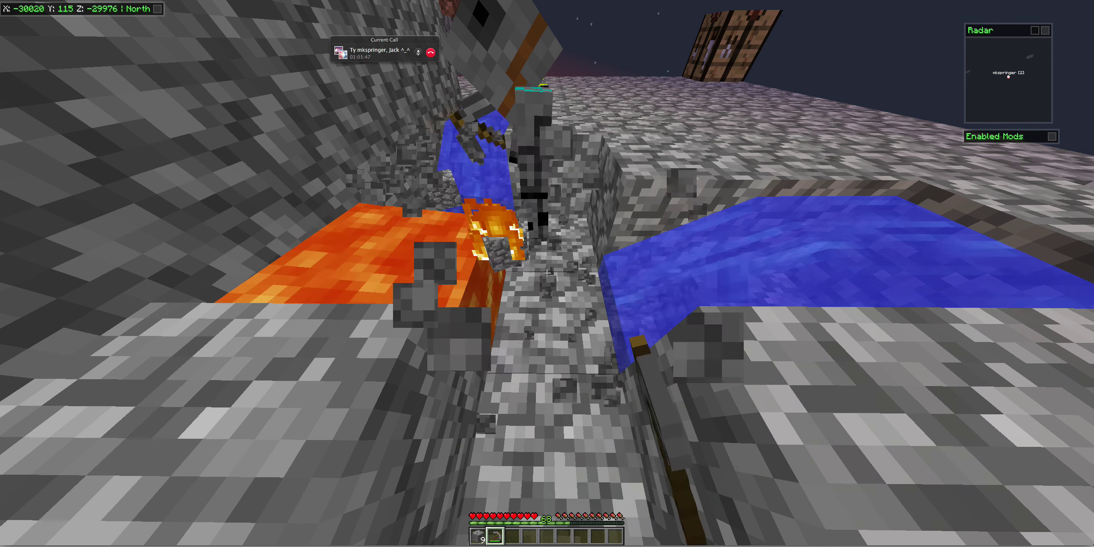
{"action": "left_click", "coordinate": [547, 273]}
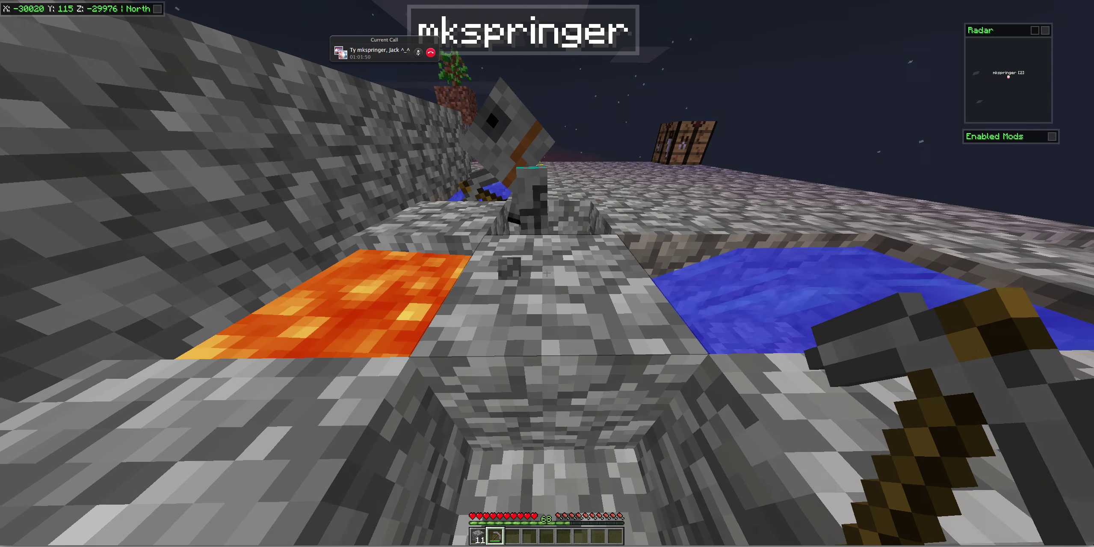
{"action": "left_click", "coordinate": [547, 273]}
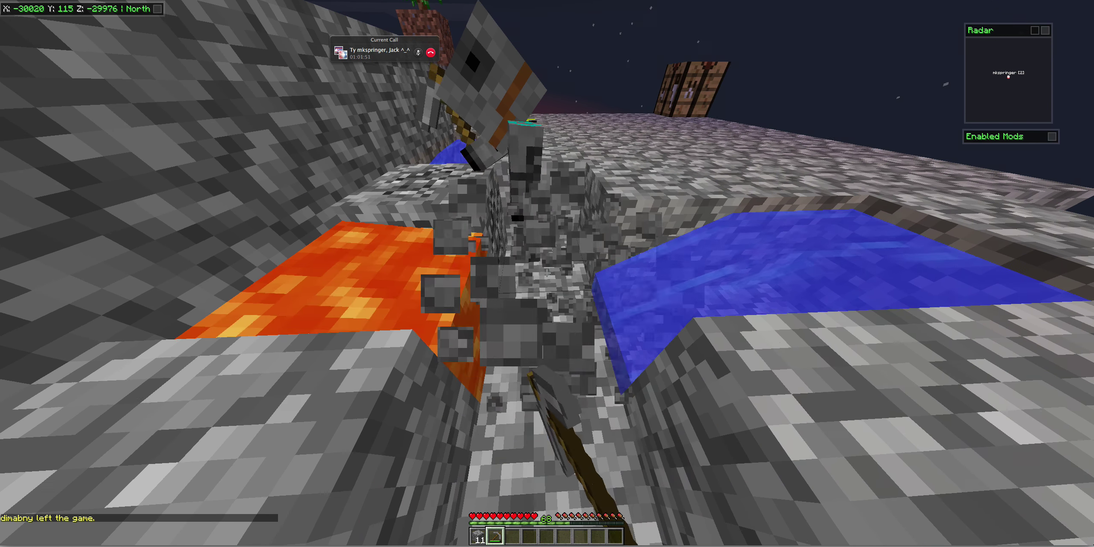
{"action": "left_click", "coordinate": [547, 273]}
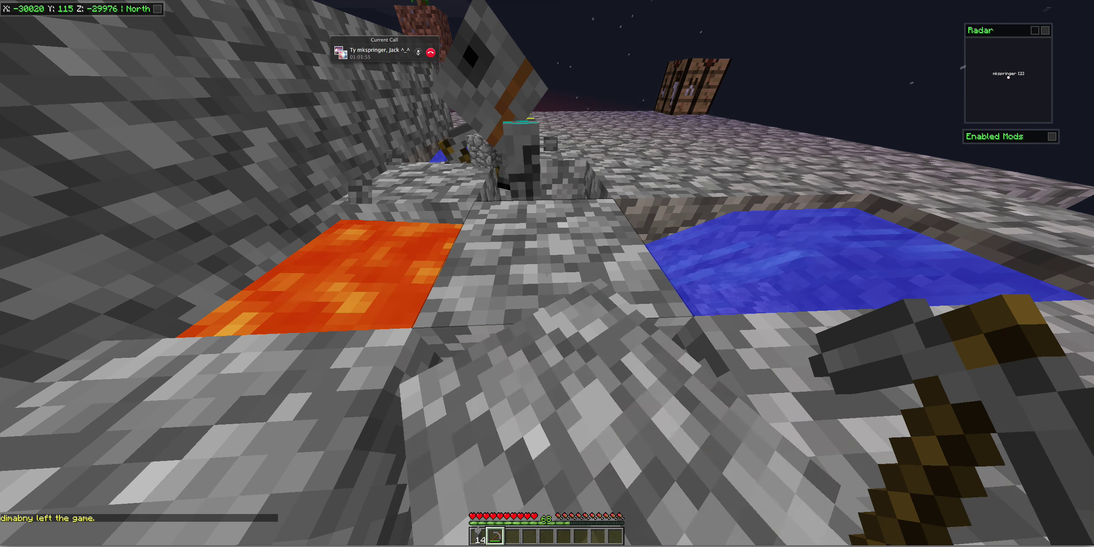
{"action": "left_click", "coordinate": [547, 273]}
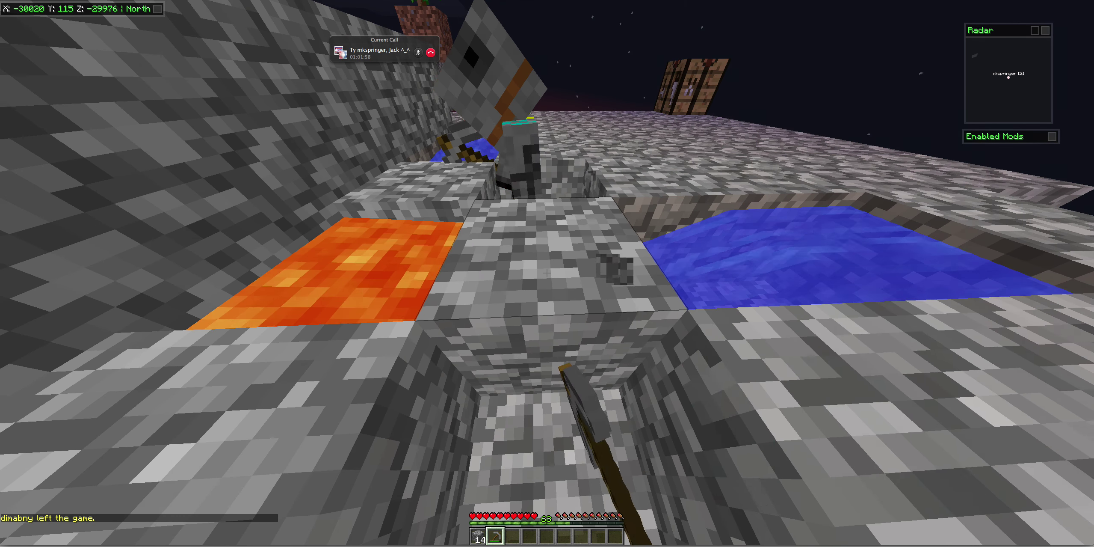
{"action": "left_click", "coordinate": [547, 273]}
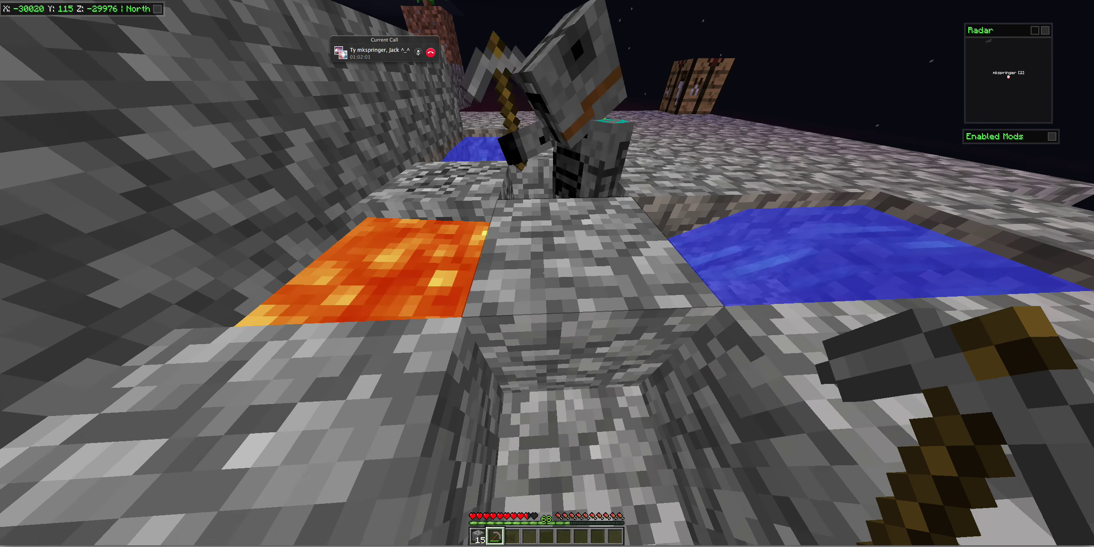
{"action": "left_click", "coordinate": [547, 273]}
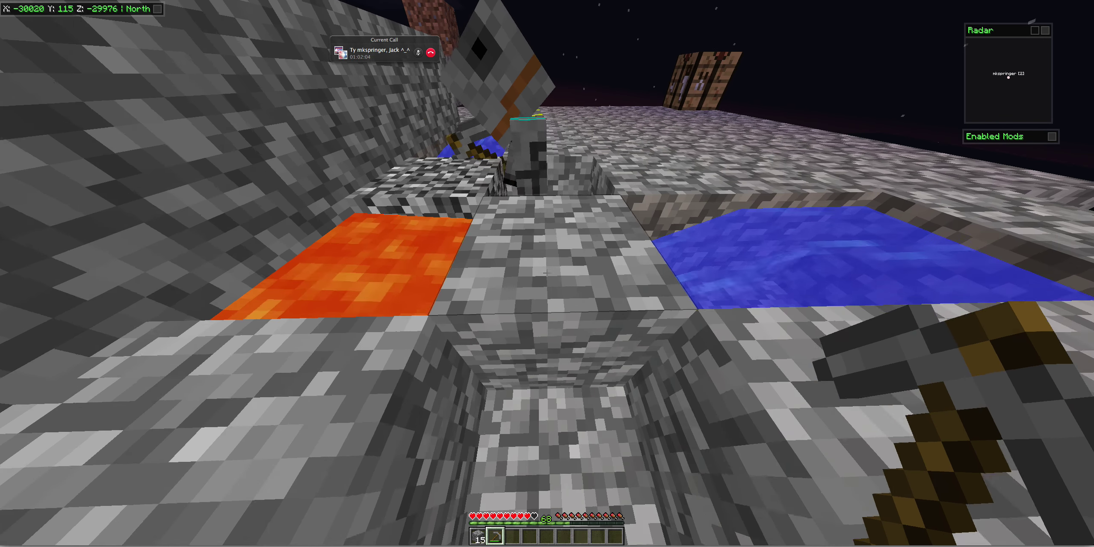
{"action": "left_click", "coordinate": [547, 273]}
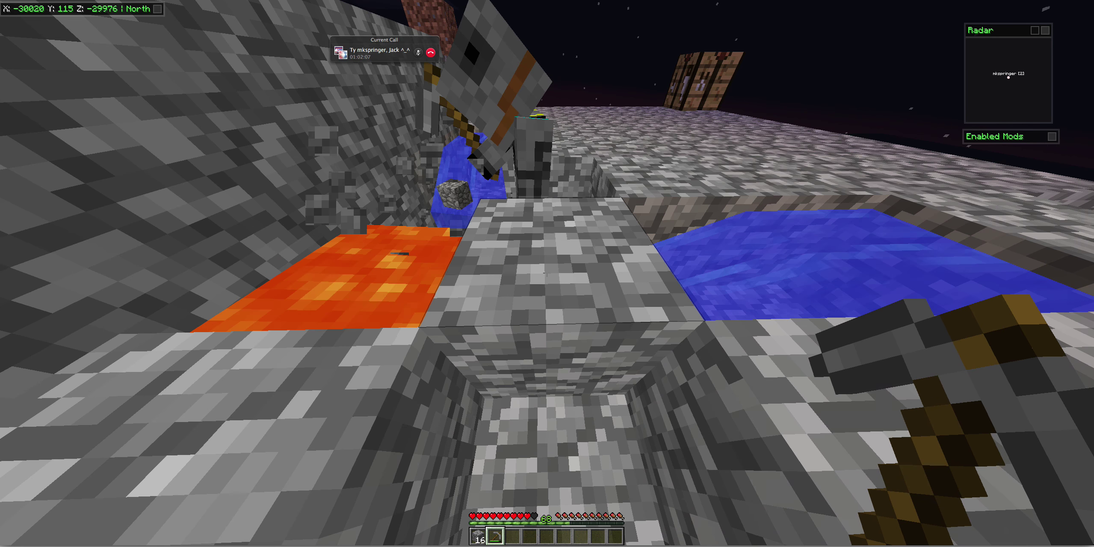
- Alternate placing cobblestone into the hole and mining it, reaching 23 cobblestone
{"action": "left_click", "coordinate": [547, 273]}
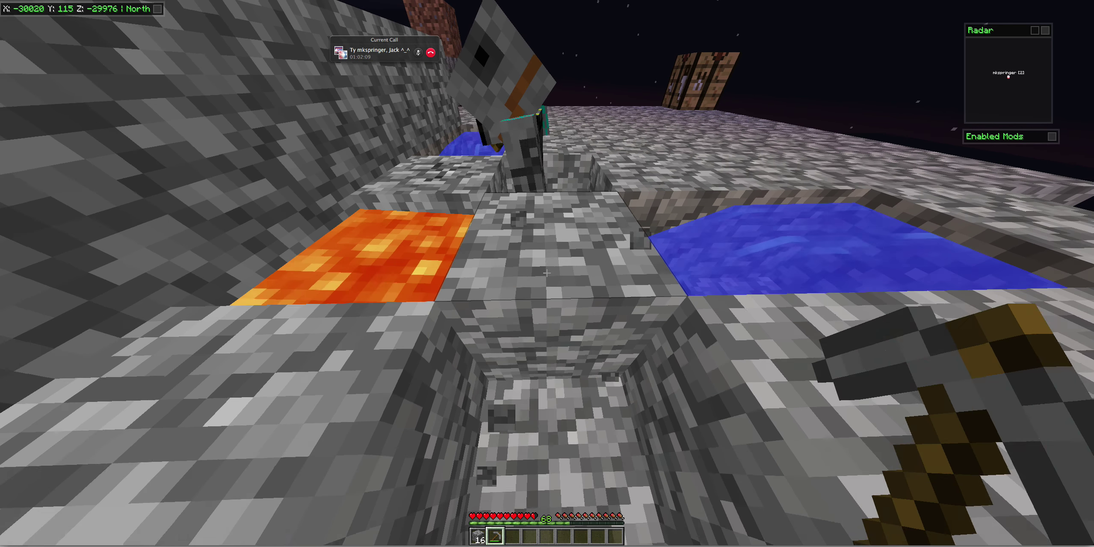
{"action": "left_click", "coordinate": [547, 273]}
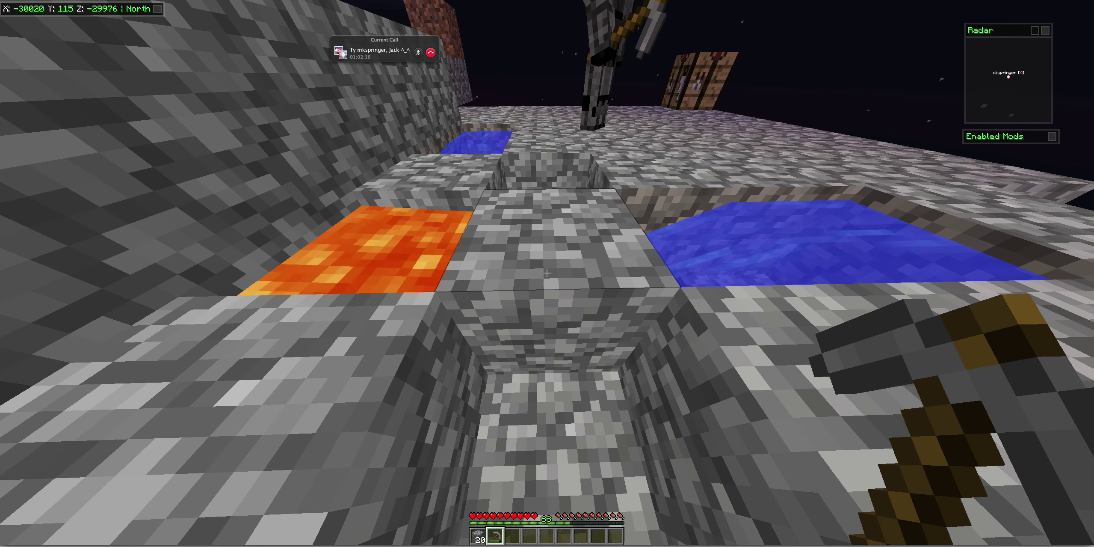
{"action": "left_click", "coordinate": [547, 273]}
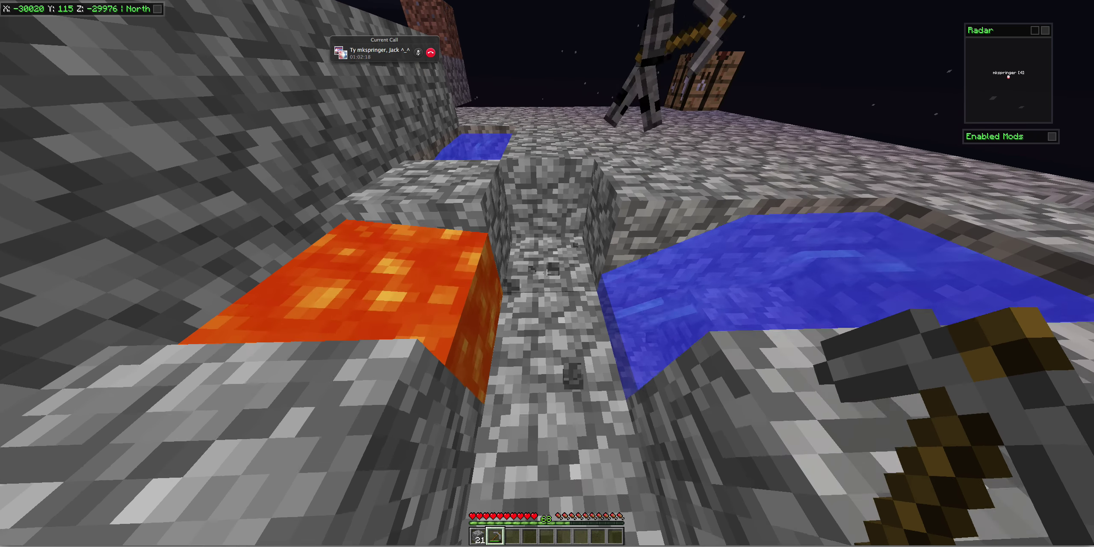
{"action": "right_click", "coordinate": [547, 273]}
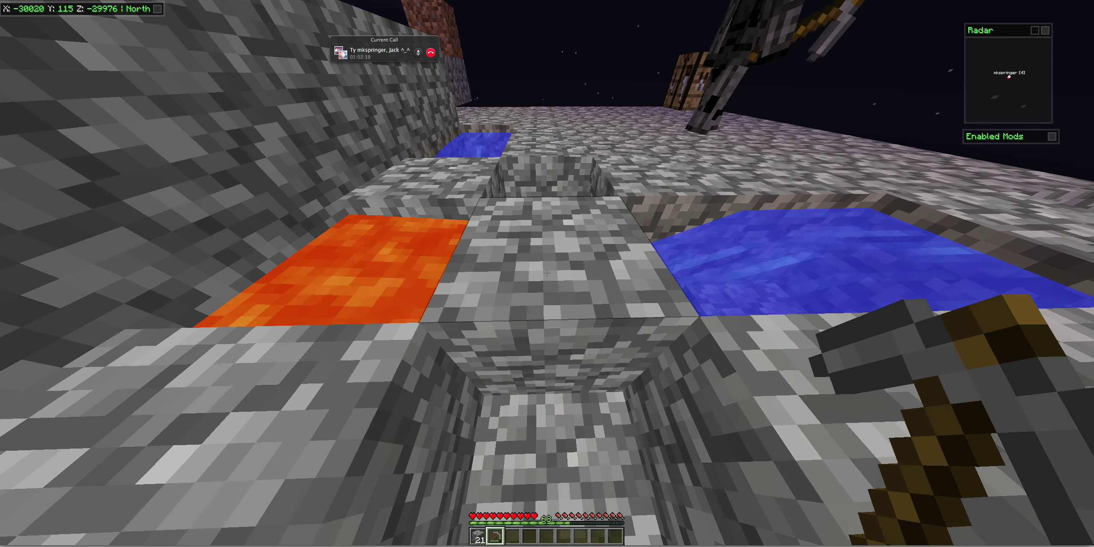
{"action": "left_click", "coordinate": [547, 273]}
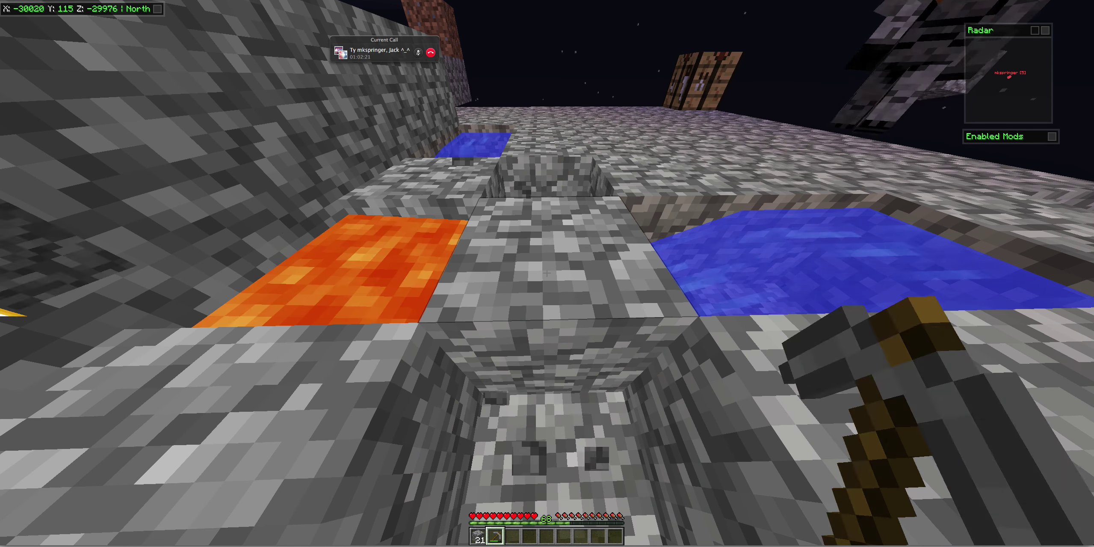
{"action": "left_click", "coordinate": [547, 274]}
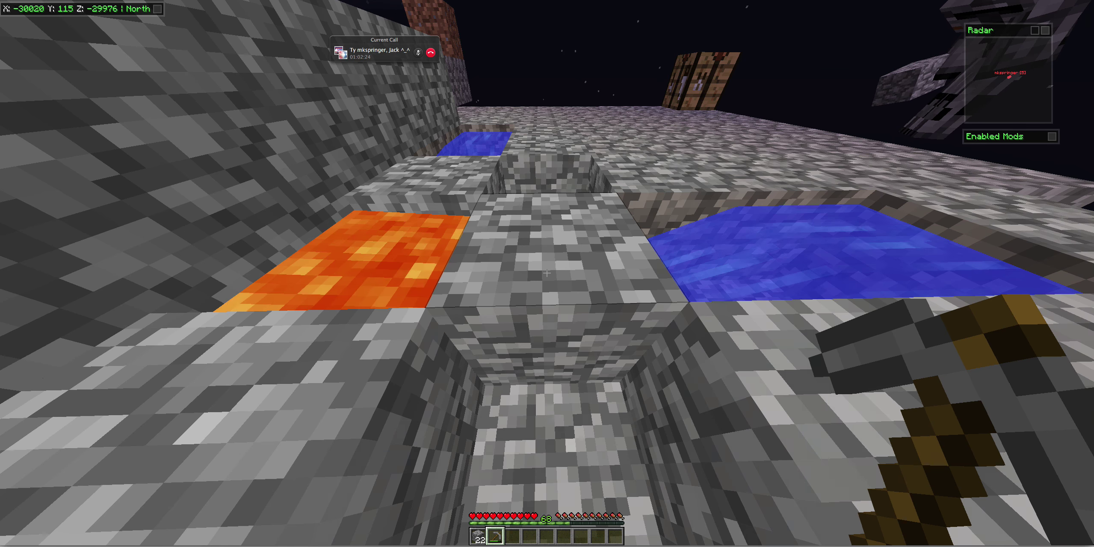
{"action": "right_click", "coordinate": [547, 274]}
{"action": "left_click", "coordinate": [547, 273]}
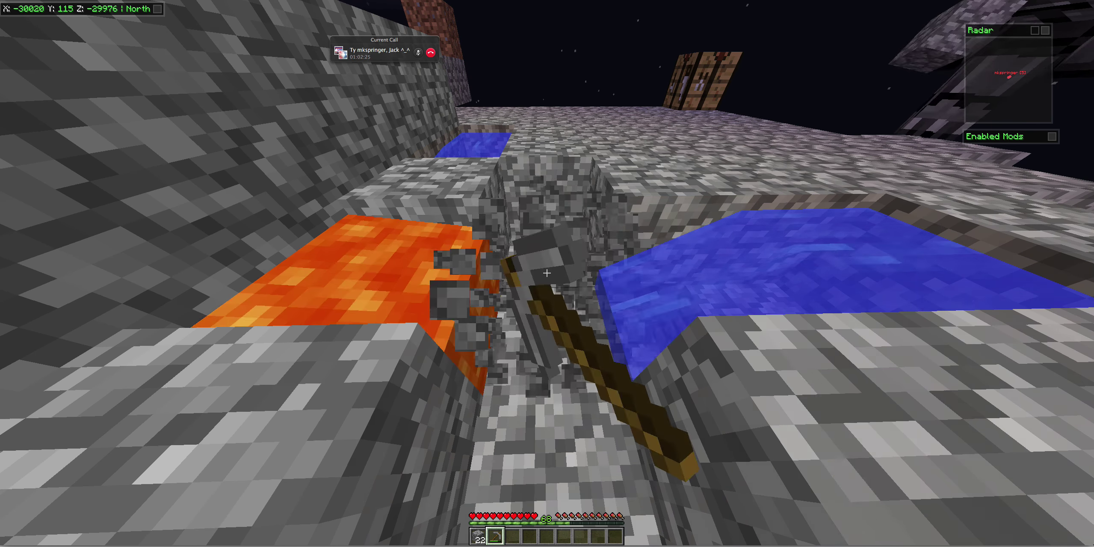
{"action": "left_click", "coordinate": [547, 274]}
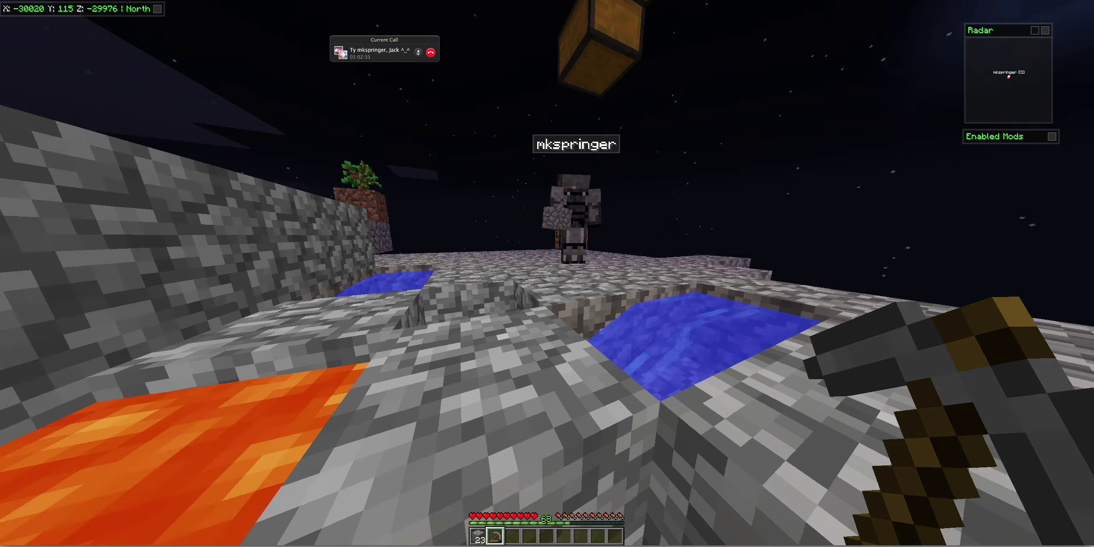
{"action": "key", "text": "space"}
{"action": "key", "text": "w"}
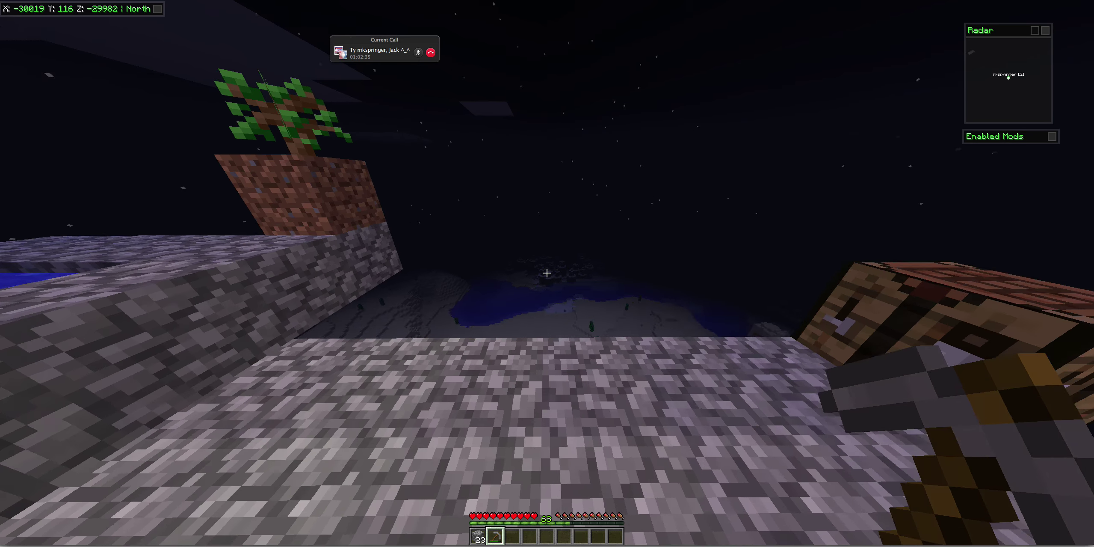
{"action": "key", "text": "w"}
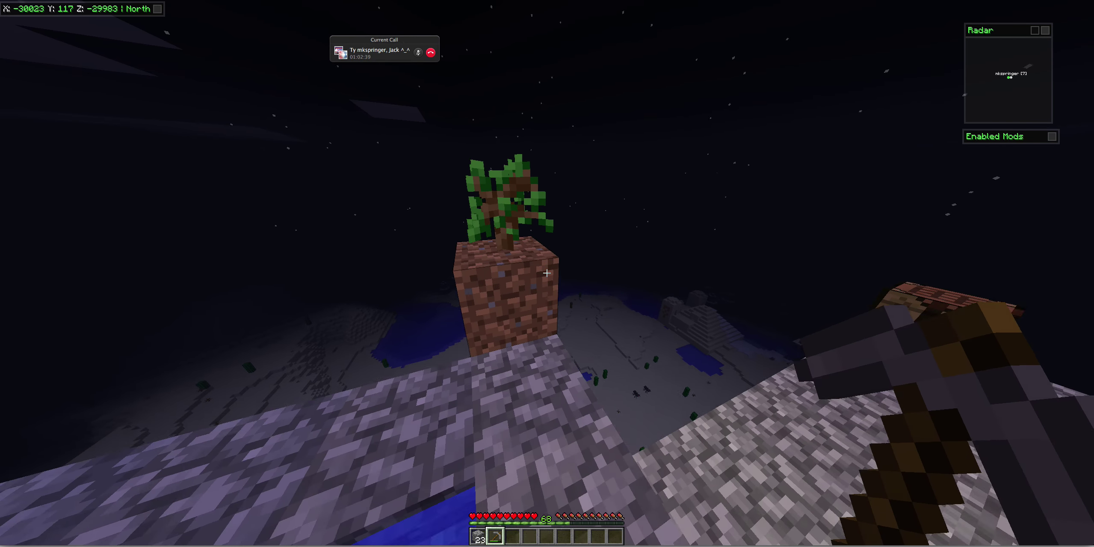
{"action": "key", "text": "w"}
{"action": "key", "text": "a"}
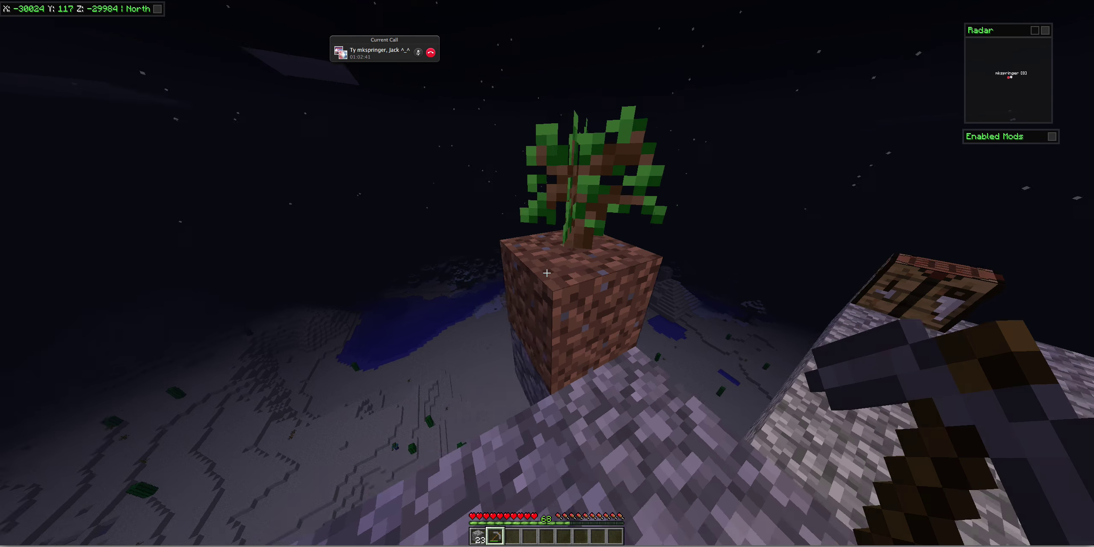
{"action": "key", "text": "s"}
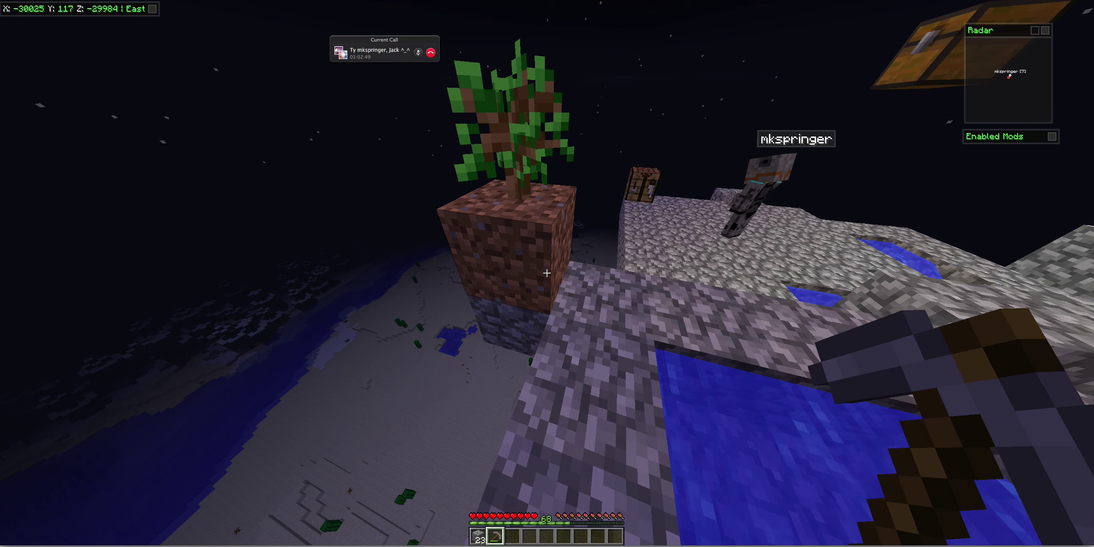
{"action": "key", "text": "s"}
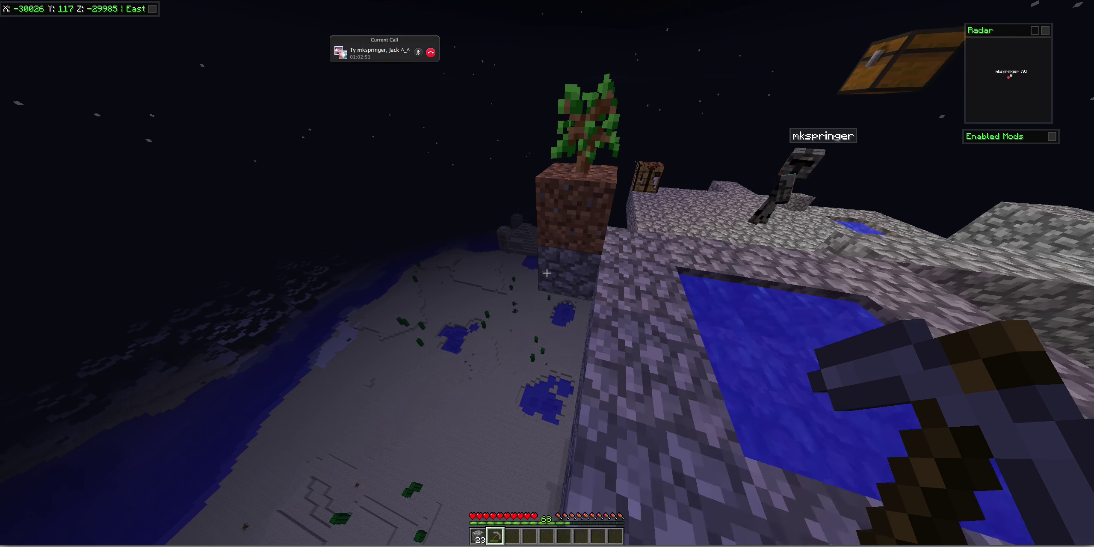
{"action": "key", "text": "d"}
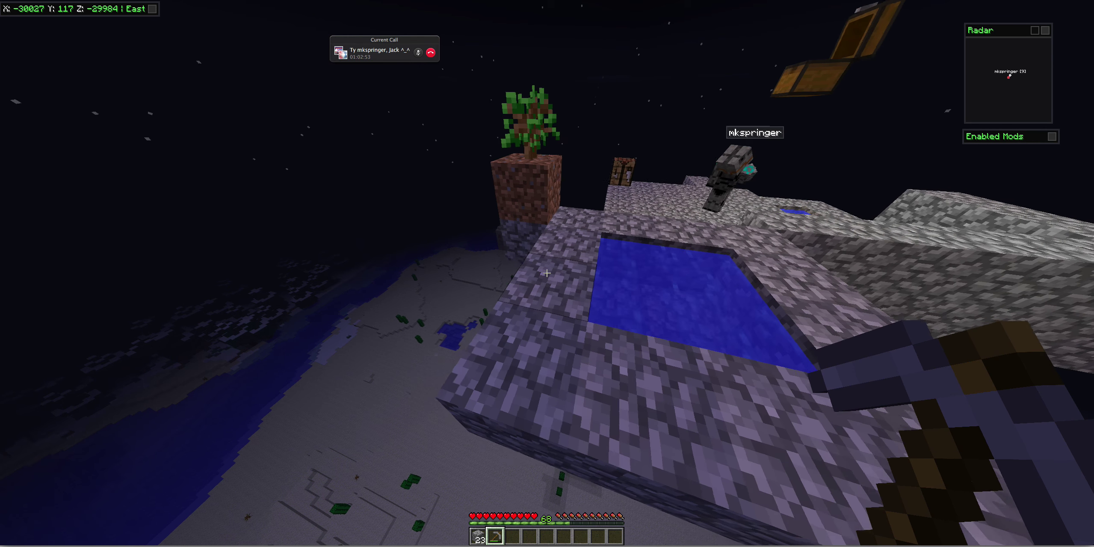
{"action": "key", "text": "w"}
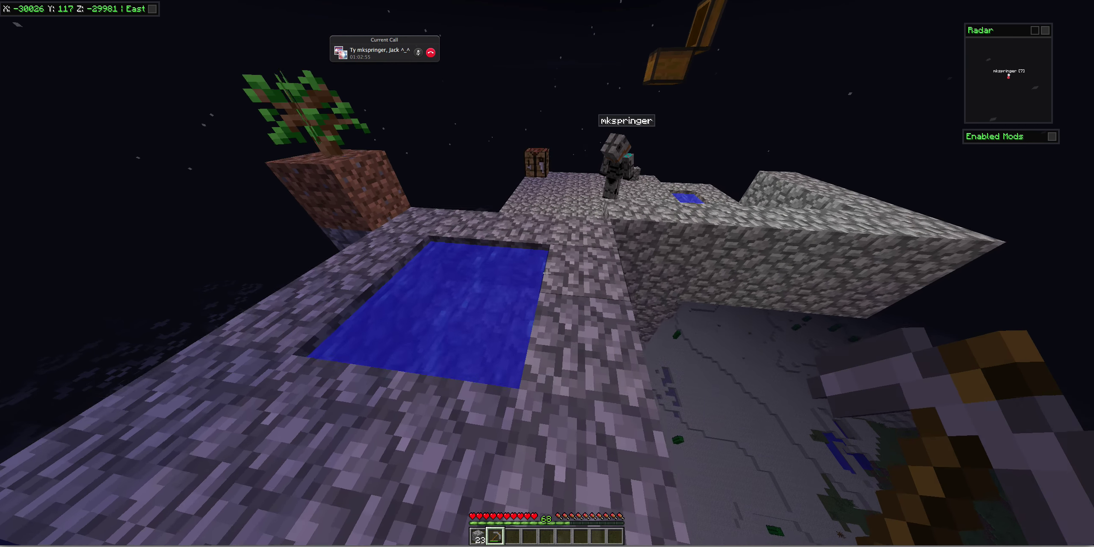
{"action": "key", "text": "w"}
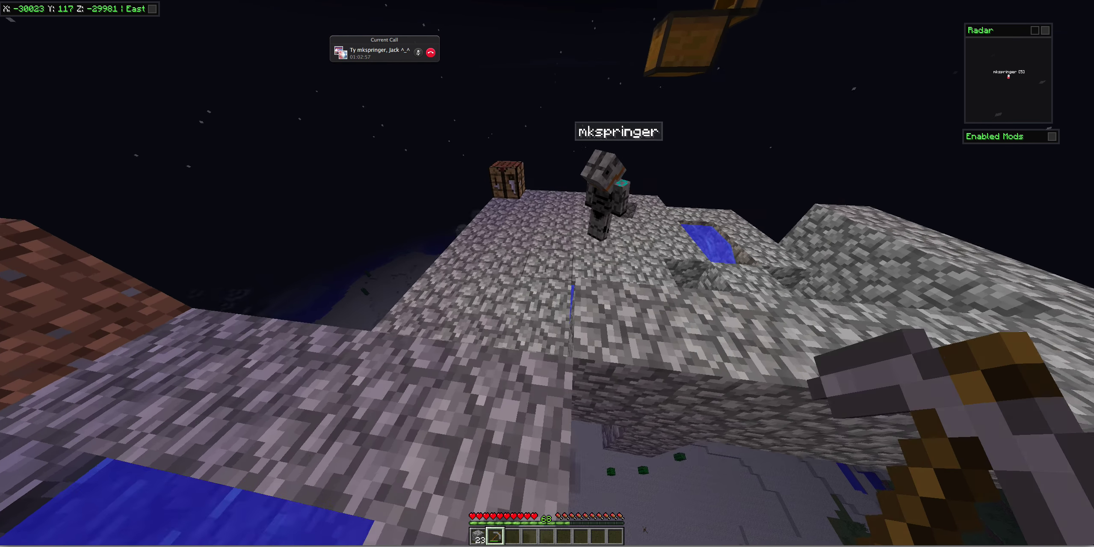
{"action": "key", "text": "w"}
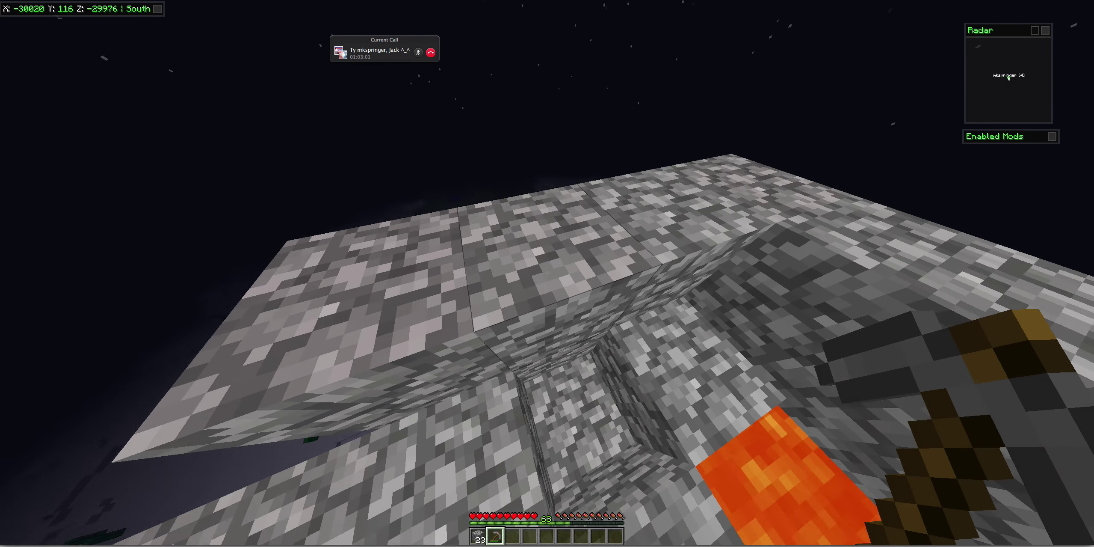
- Drop into the generator hole and mine regenerated cobblestone, stepping forward to collect drops
{"action": "key", "text": "w"}
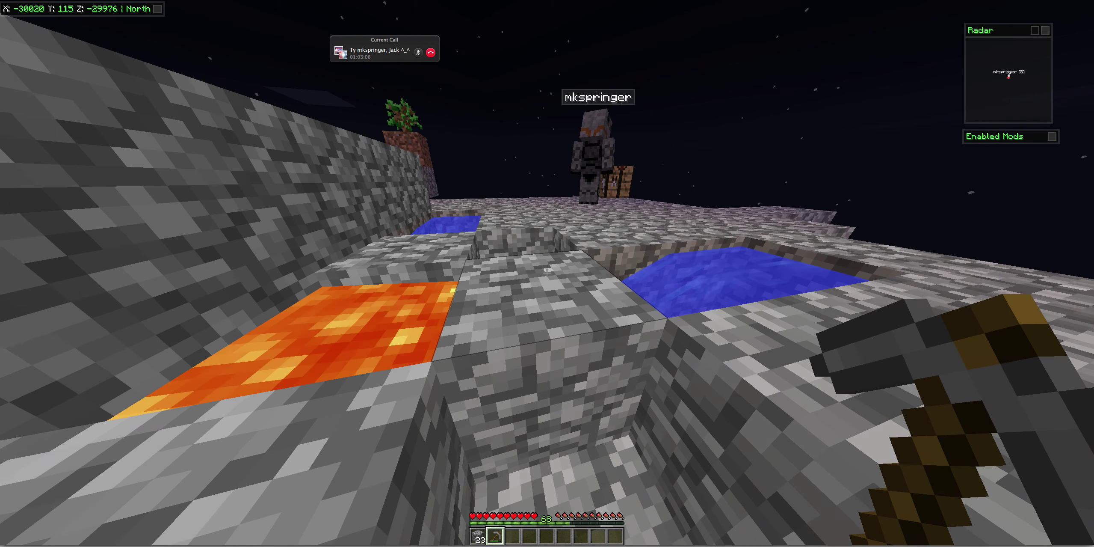
{"action": "left_click", "coordinate": [547, 273]}
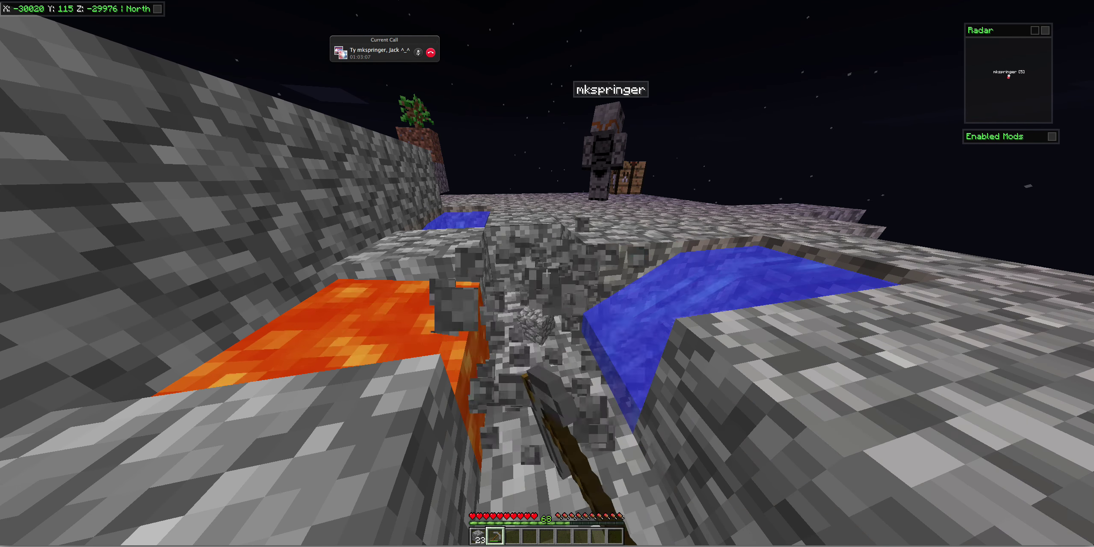
{"action": "key", "text": "w"}
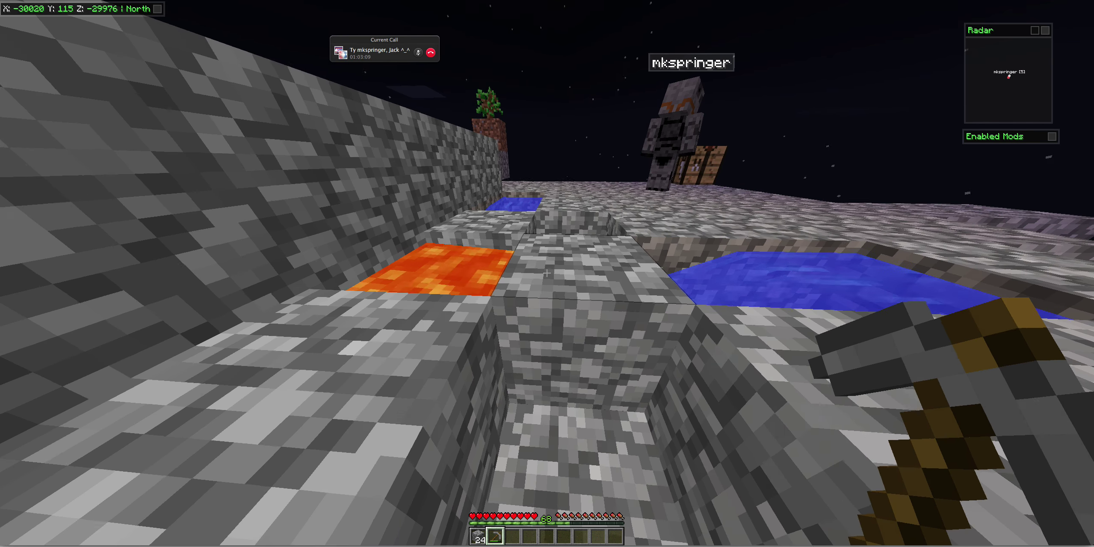
{"action": "left_click", "coordinate": [547, 273]}
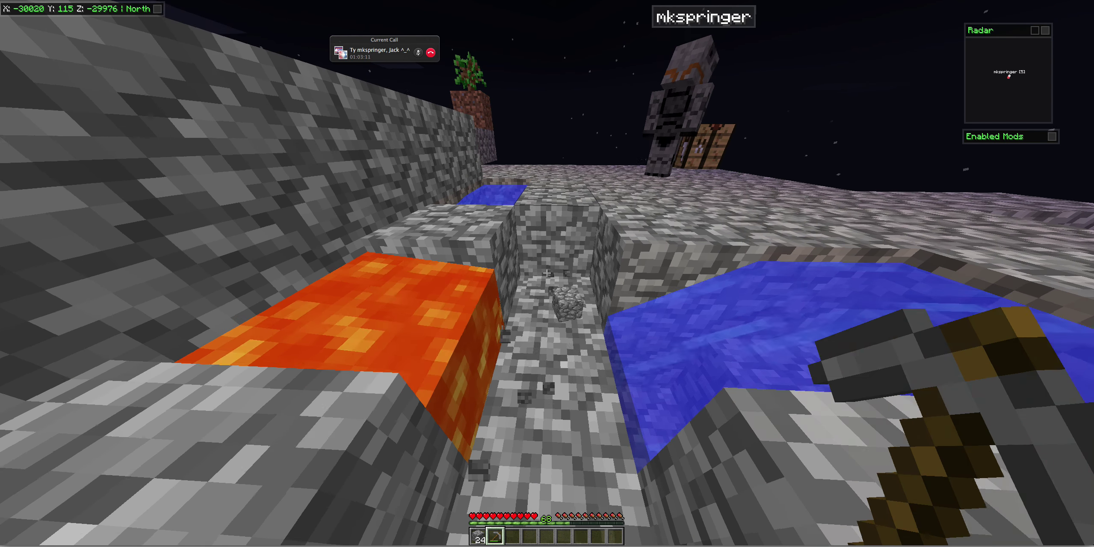
{"action": "key", "text": "w"}
{"action": "left_click", "coordinate": [547, 274]}
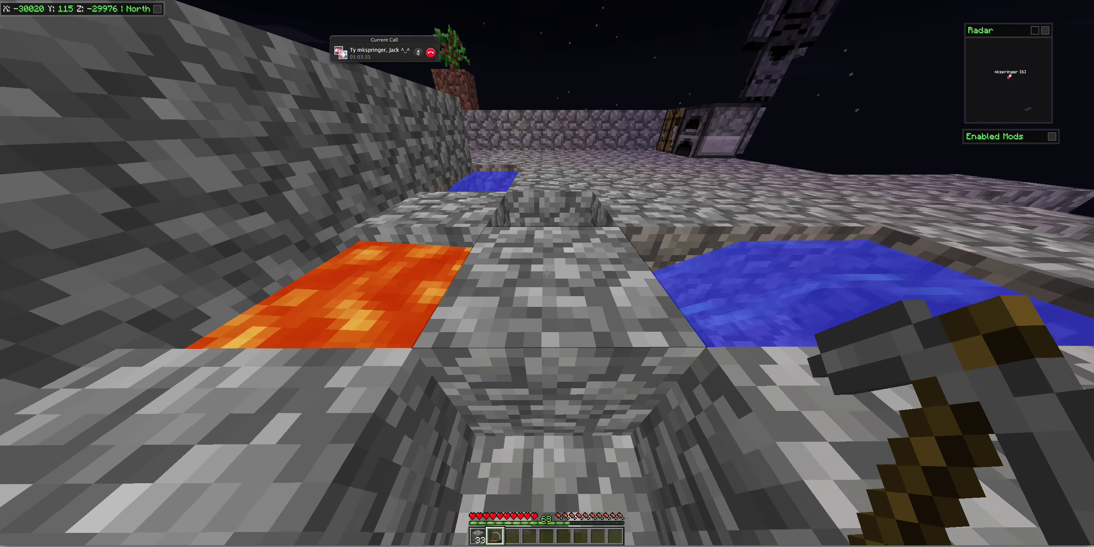
{"action": "left_click", "coordinate": [547, 272]}
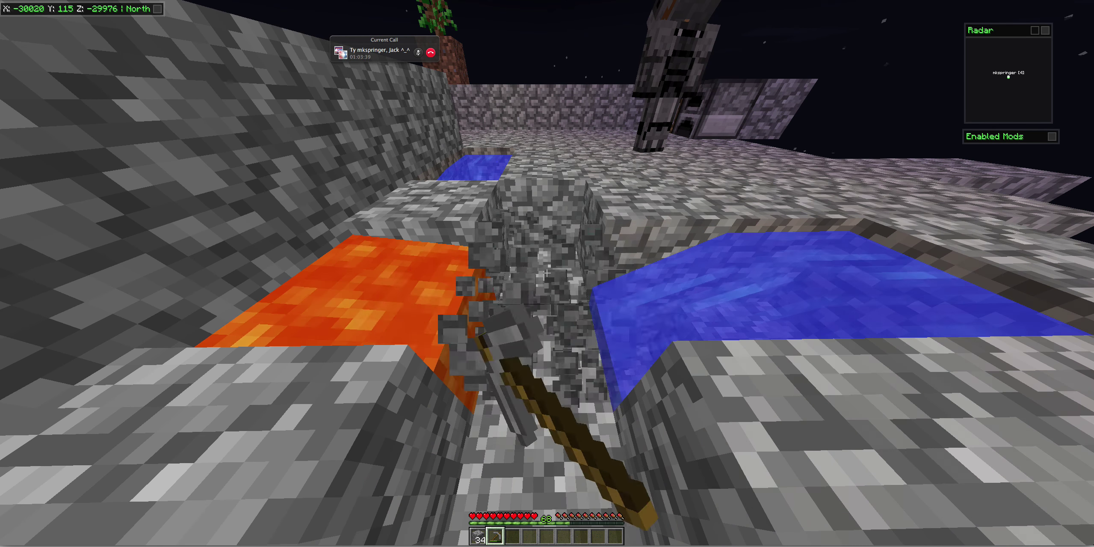
{"action": "key", "text": "w"}
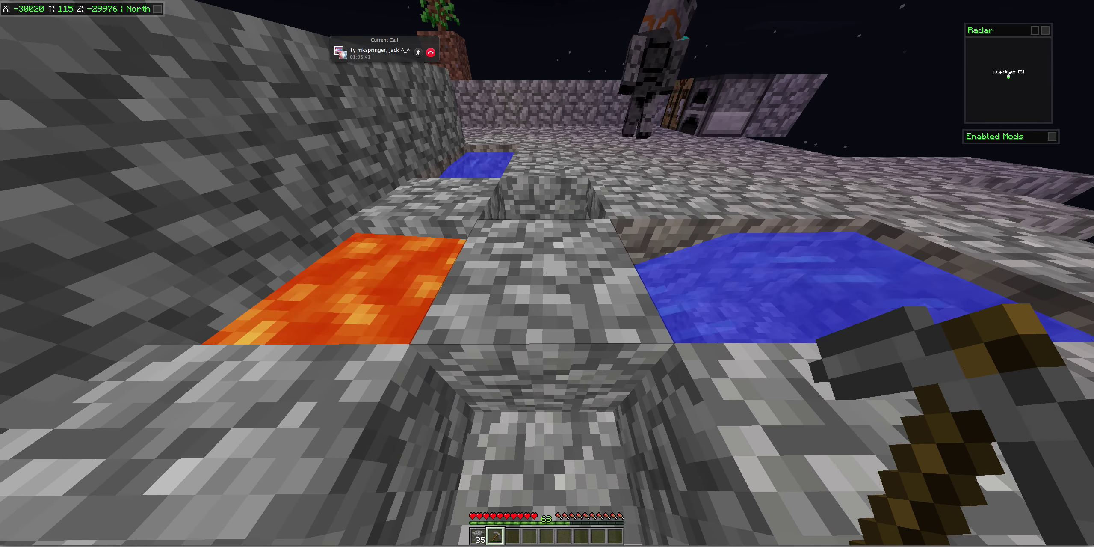
{"action": "left_click", "coordinate": [547, 273]}
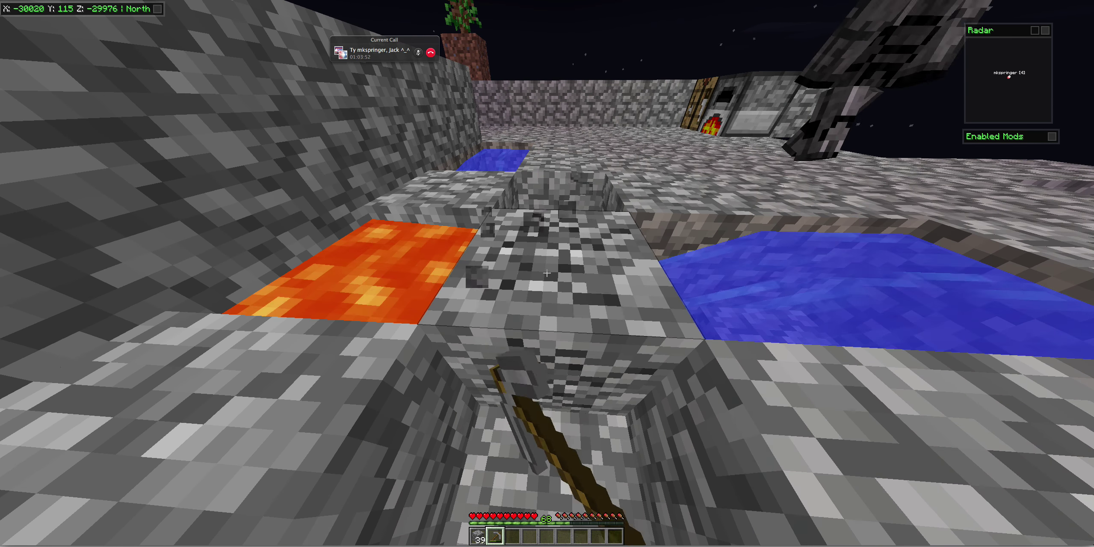
- Mine generator cobblestone and refill the dug holes flush with placed cobblestone
{"action": "left_click", "coordinate": [547, 273]}
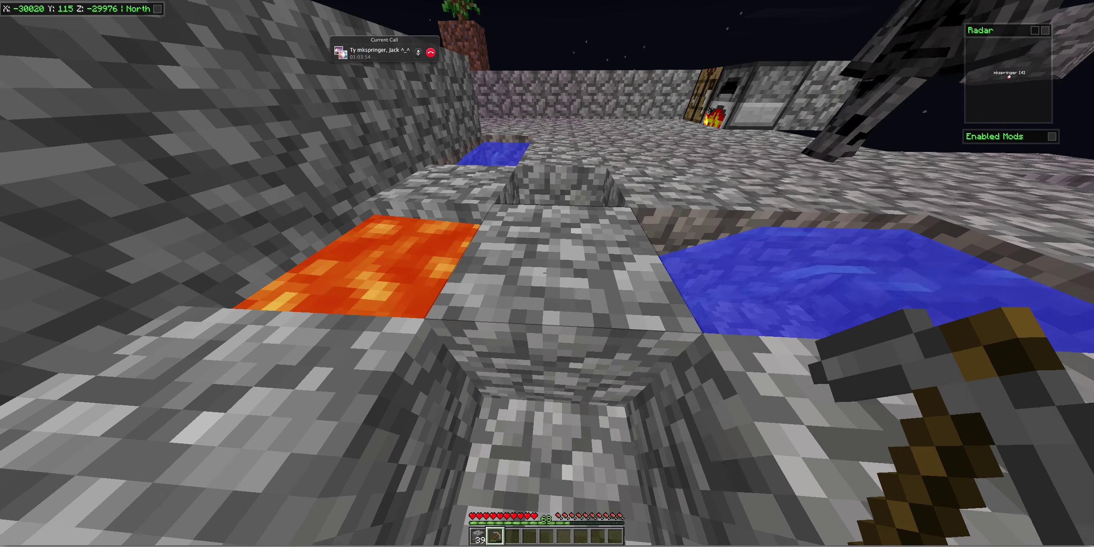
{"action": "right_click", "coordinate": [547, 272]}
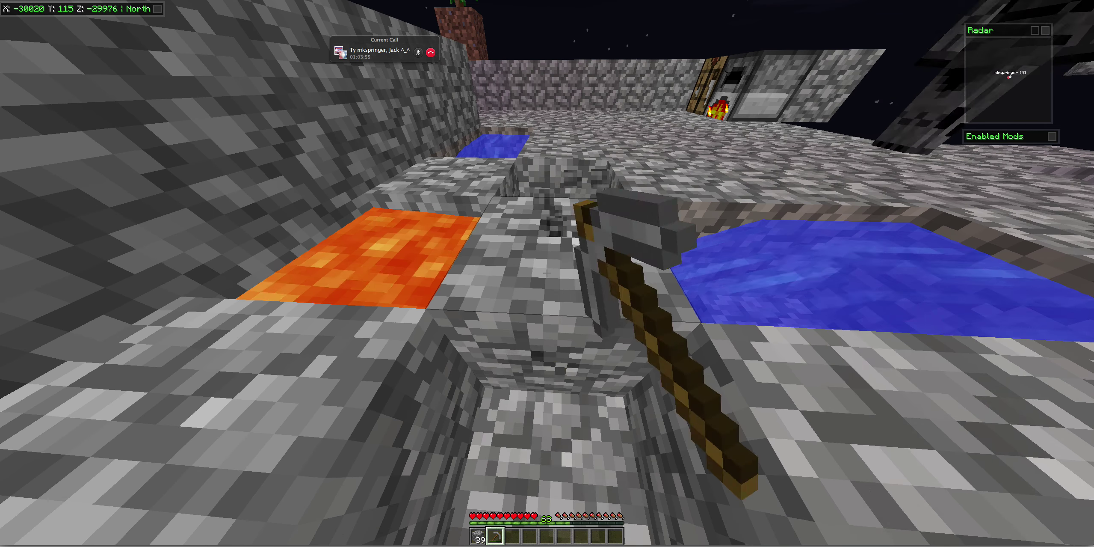
{"action": "left_click", "coordinate": [547, 272]}
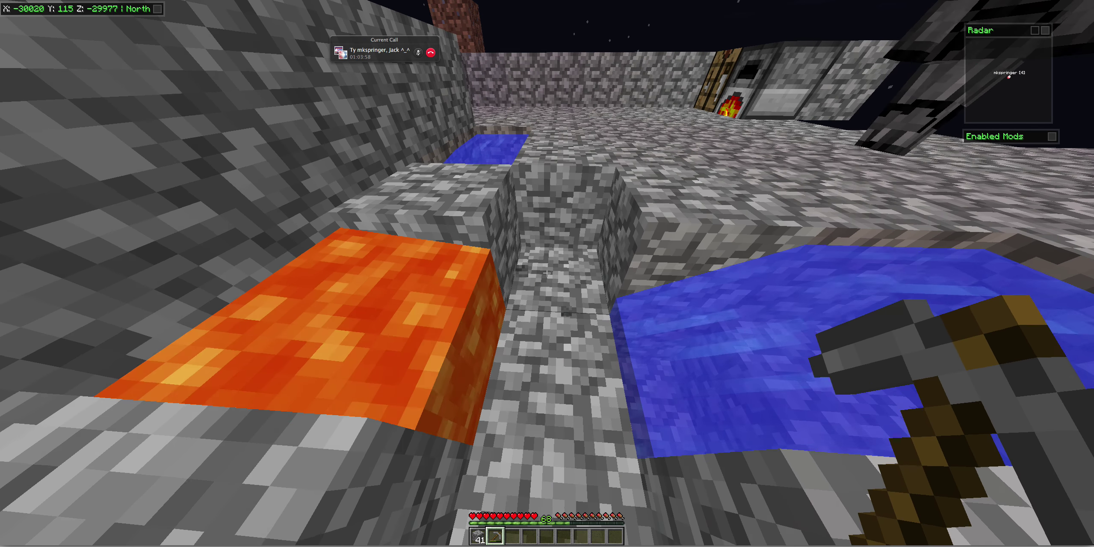
{"action": "right_click", "coordinate": [547, 273]}
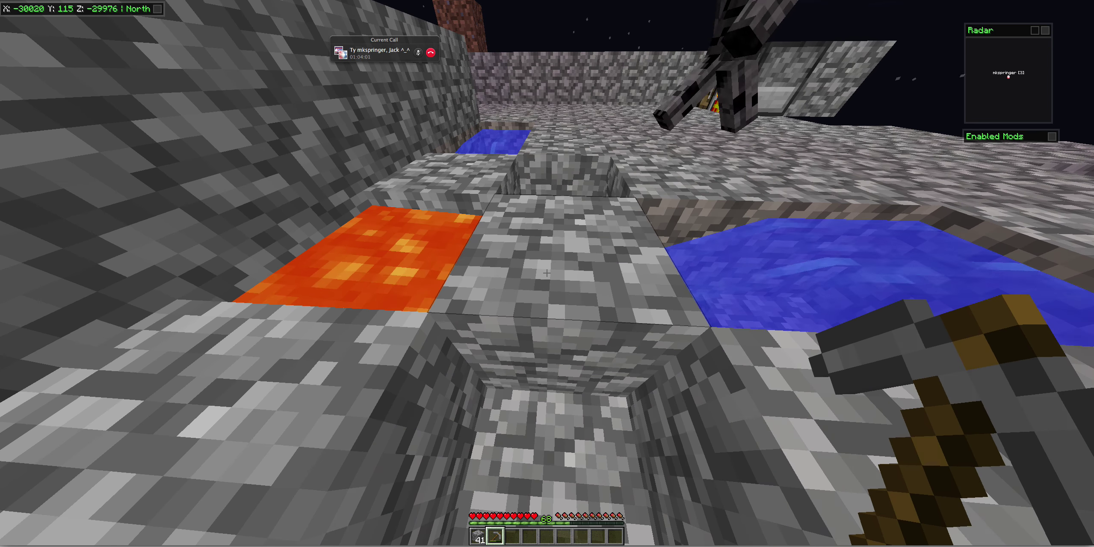
{"action": "left_click", "coordinate": [547, 273]}
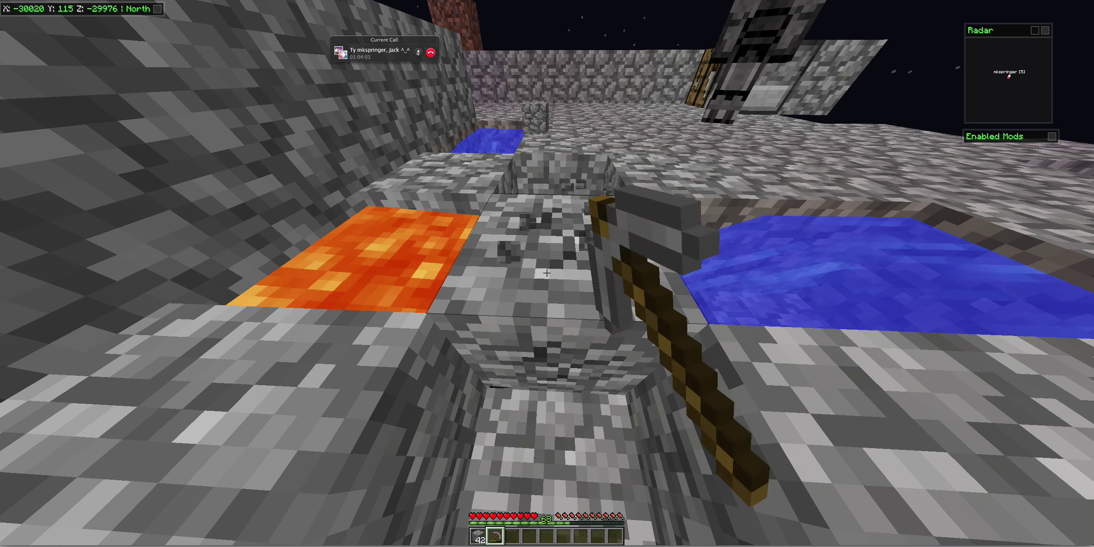
{"action": "right_click", "coordinate": [547, 272]}
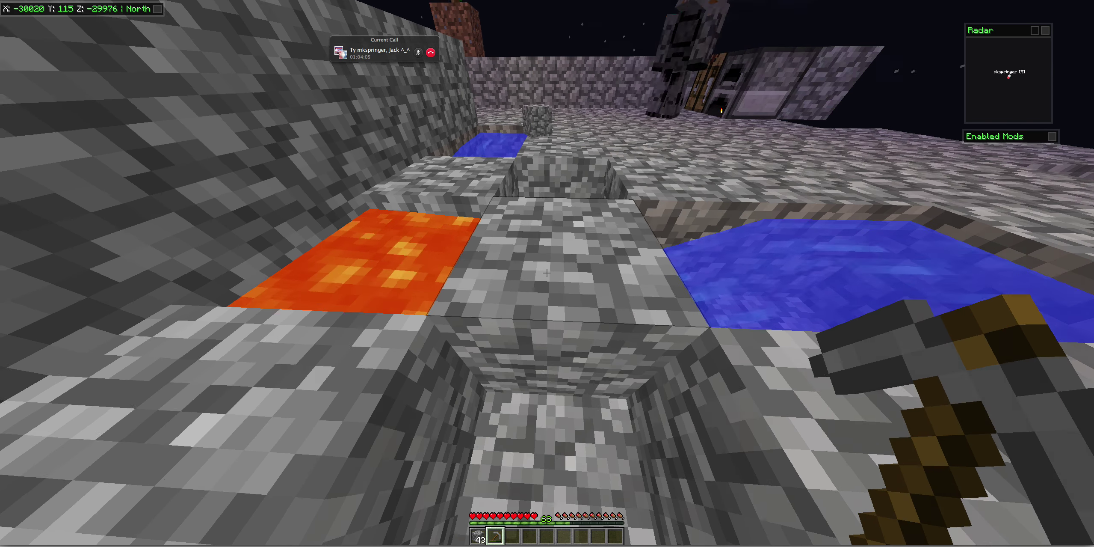
- Hold-mine the regenerating generator cobblestone until the stack reaches 64 plus two more
{"action": "left_click_drag", "start_coordinate": [547, 272], "coordinate": [547, 271]}
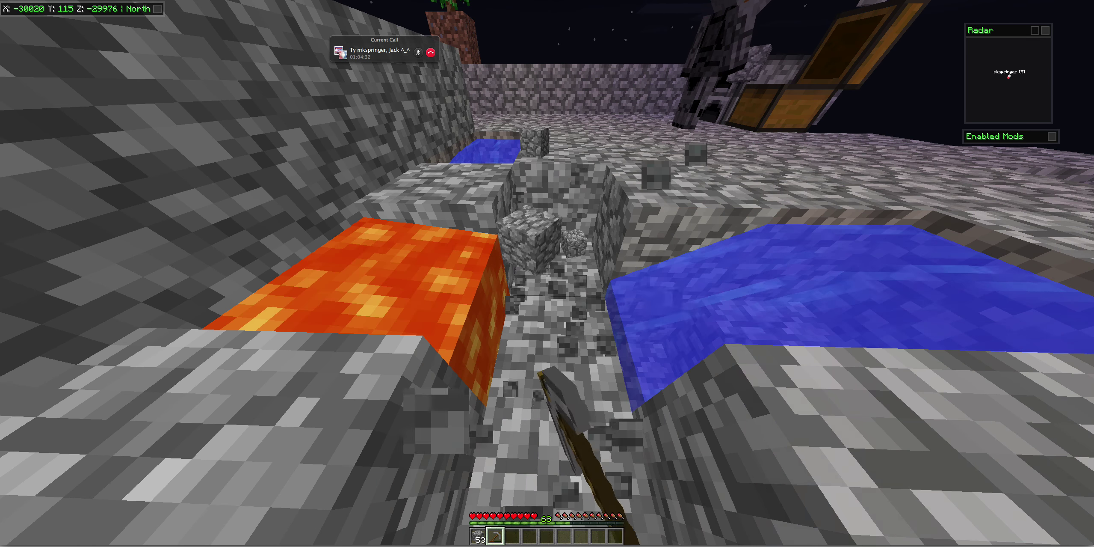
{"action": "left_click_drag", "start_coordinate": [547, 272], "coordinate": [547, 272]}
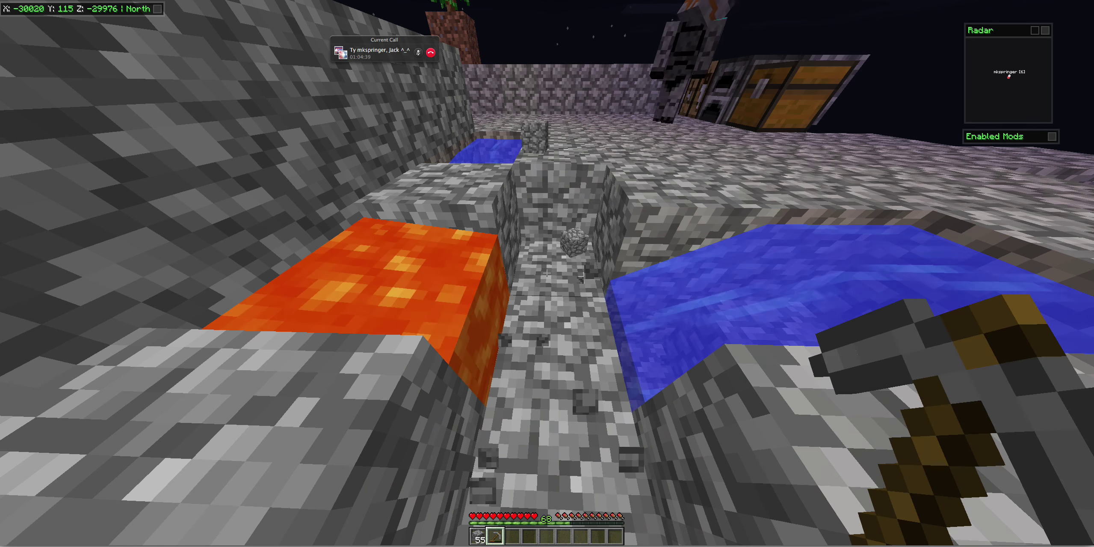
{"action": "left_click_drag", "start_coordinate": [547, 272], "coordinate": [547, 272]}
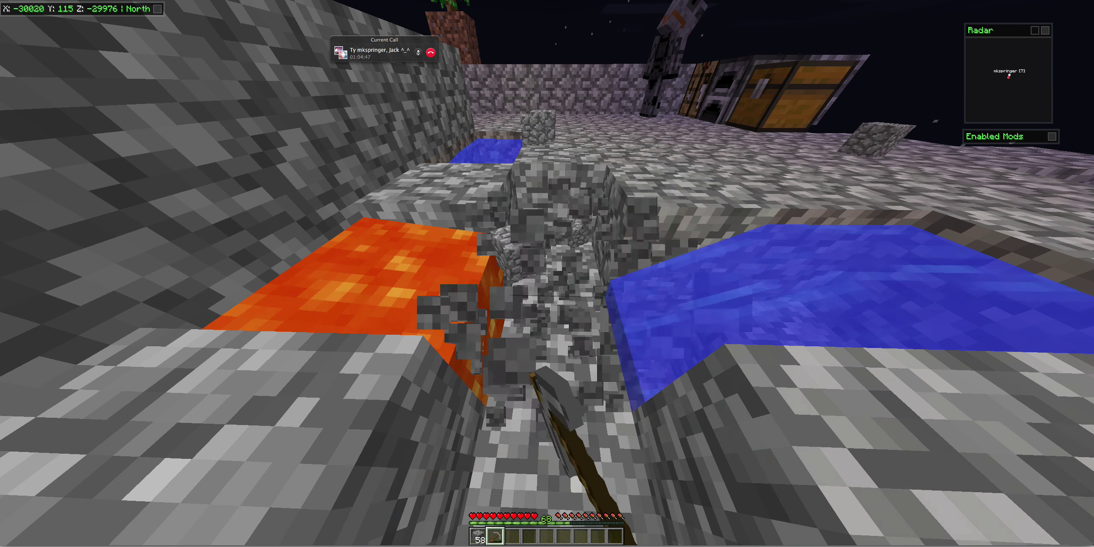
{"action": "left_click_drag", "start_coordinate": [547, 272], "coordinate": [547, 272]}
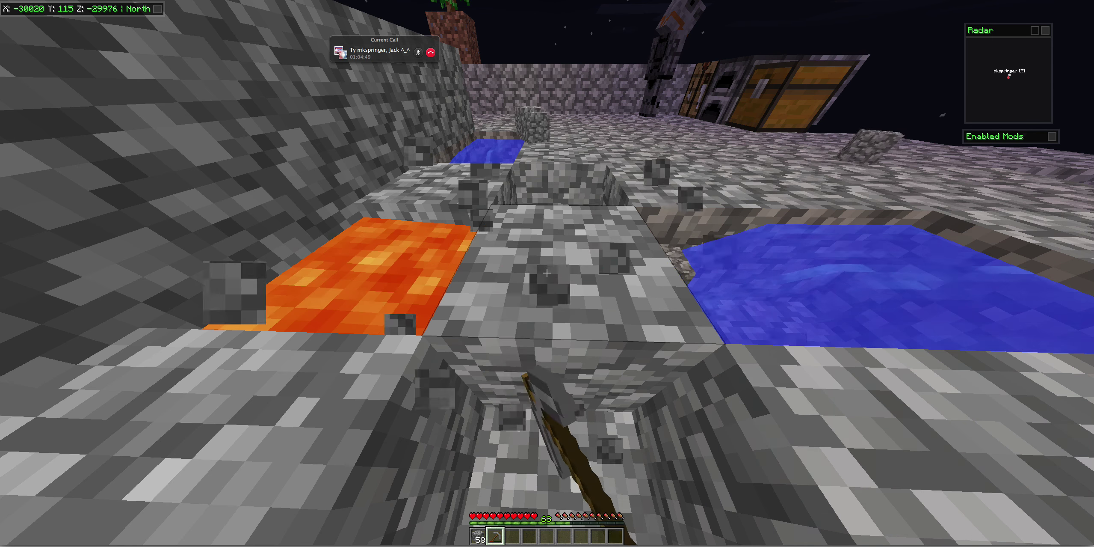
{"action": "left_click_drag", "start_coordinate": [547, 272], "coordinate": [547, 272]}
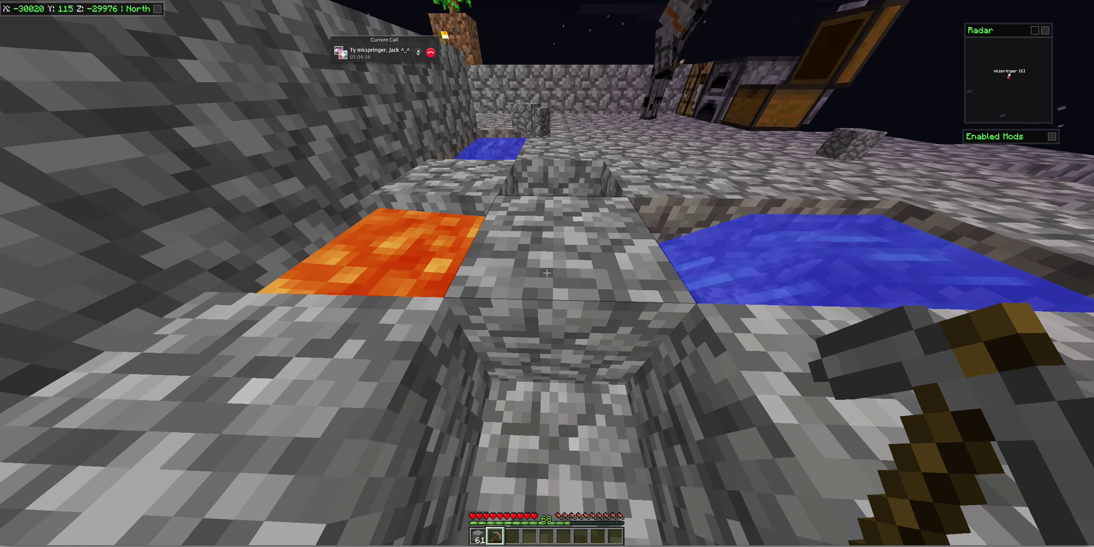
{"action": "left_click_drag", "start_coordinate": [547, 271], "coordinate": [547, 271]}
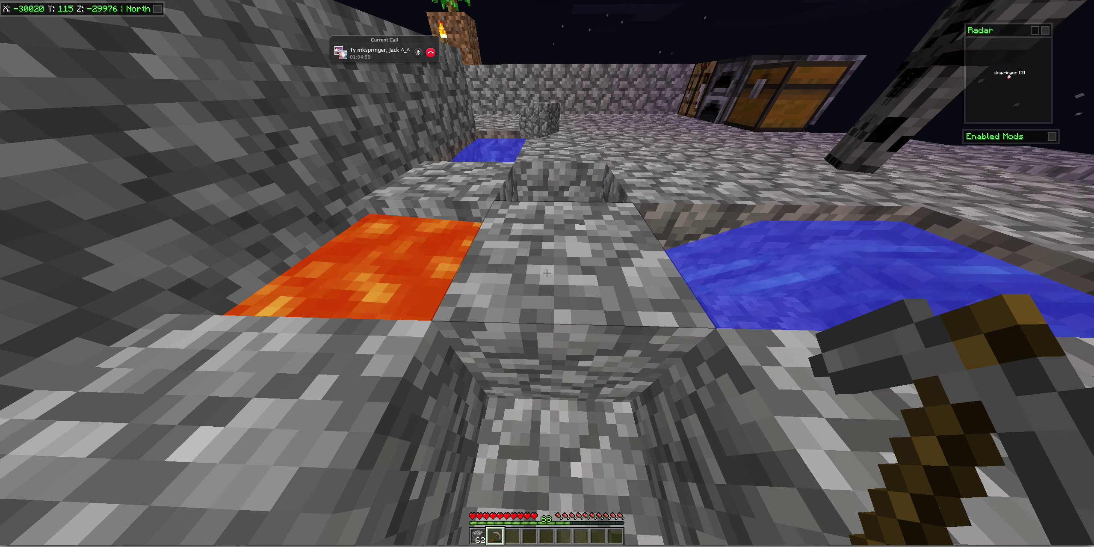
{"action": "left_click_drag", "start_coordinate": [547, 272], "coordinate": [547, 271]}
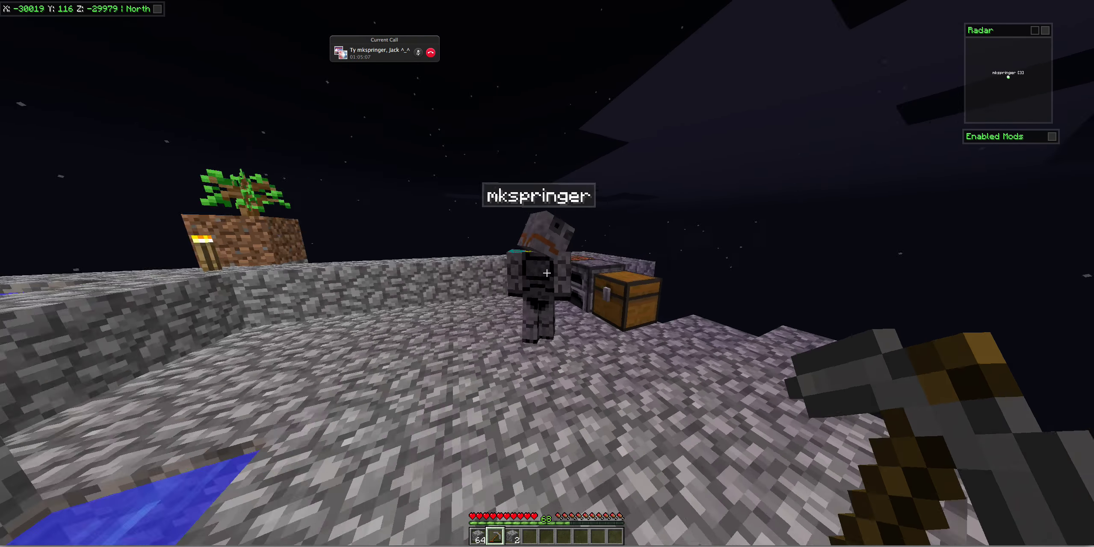
- Put all 66 cobblestone into the chest beside the furnace and close it
{"action": "key", "text": "w"}
{"action": "right_click", "coordinate": [546, 273]}
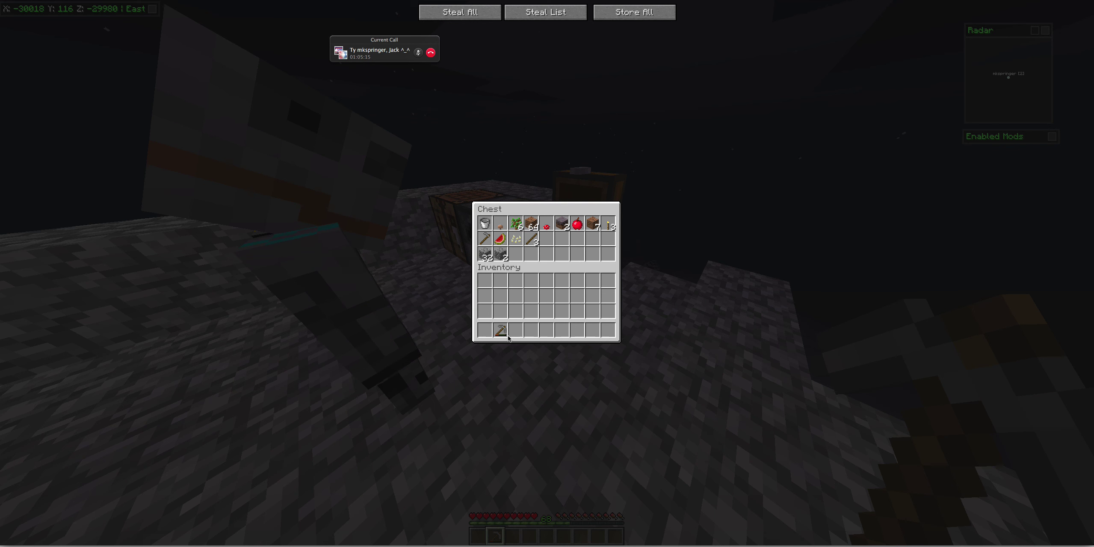
{"action": "key", "text": "Escape"}
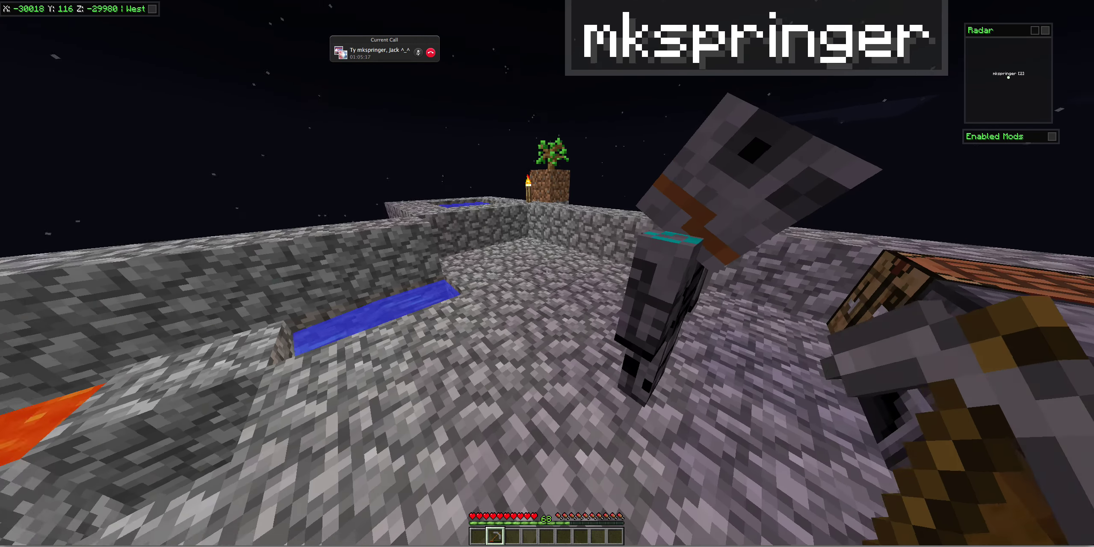
- Walk west past the dirt block and the torch-lit sapling
{"action": "key", "text": "w"}
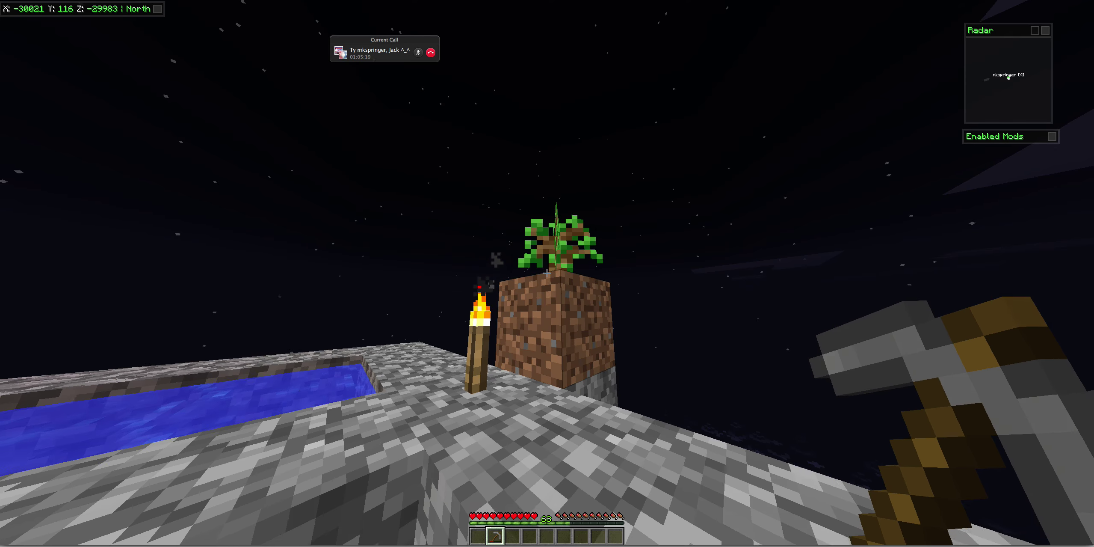
{"action": "key", "text": "w"}
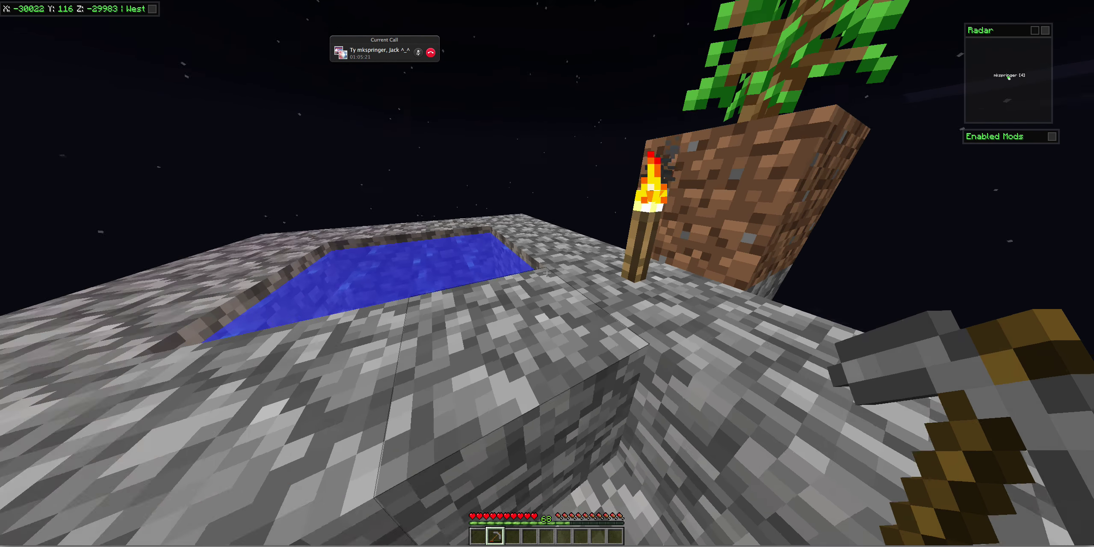
{"action": "key", "text": "w"}
{"action": "key", "text": "space"}
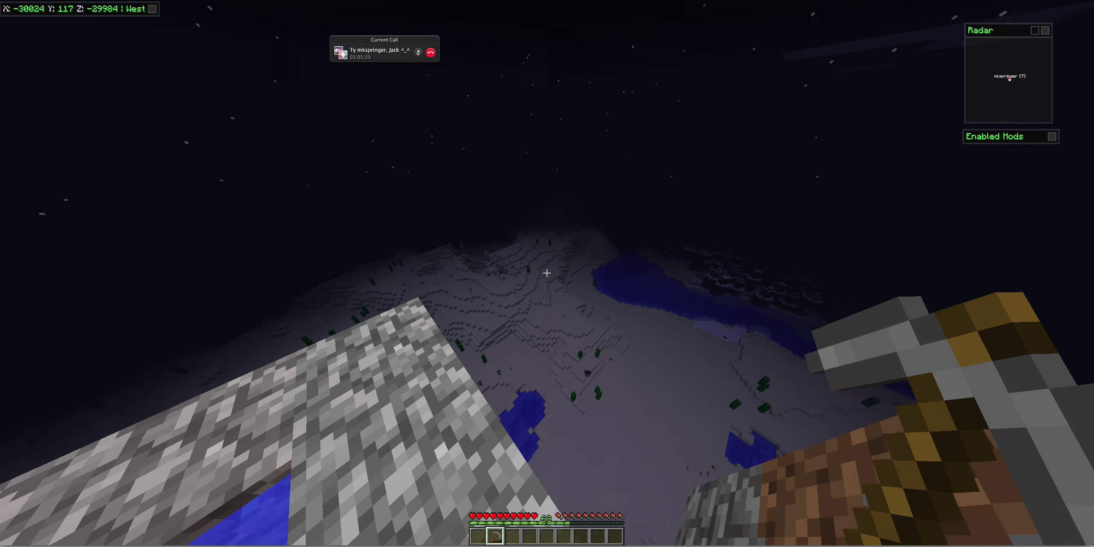
{"action": "key", "text": "w"}
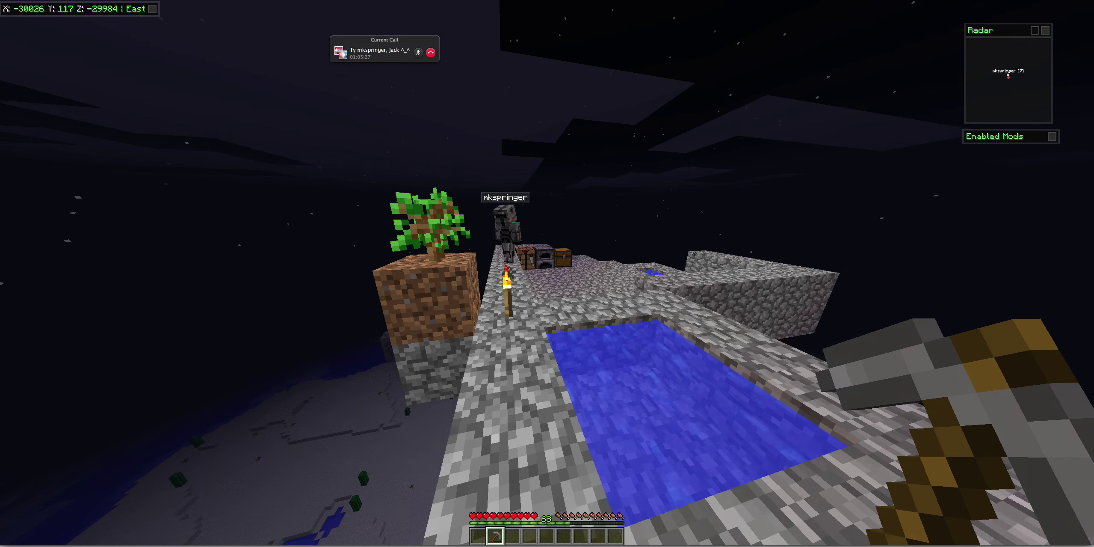
{"action": "key", "text": "w"}
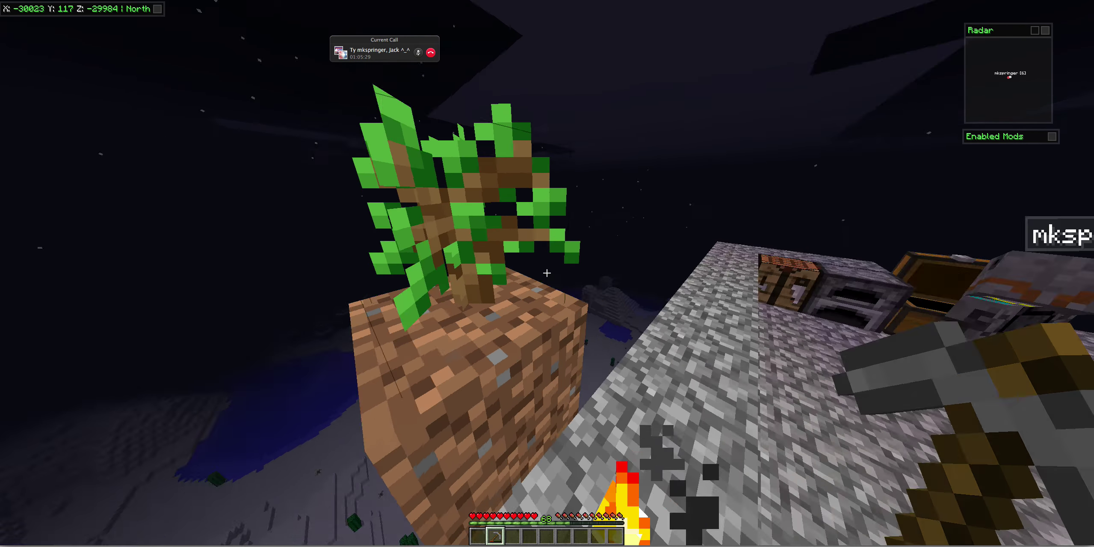
{"action": "key", "text": "s"}
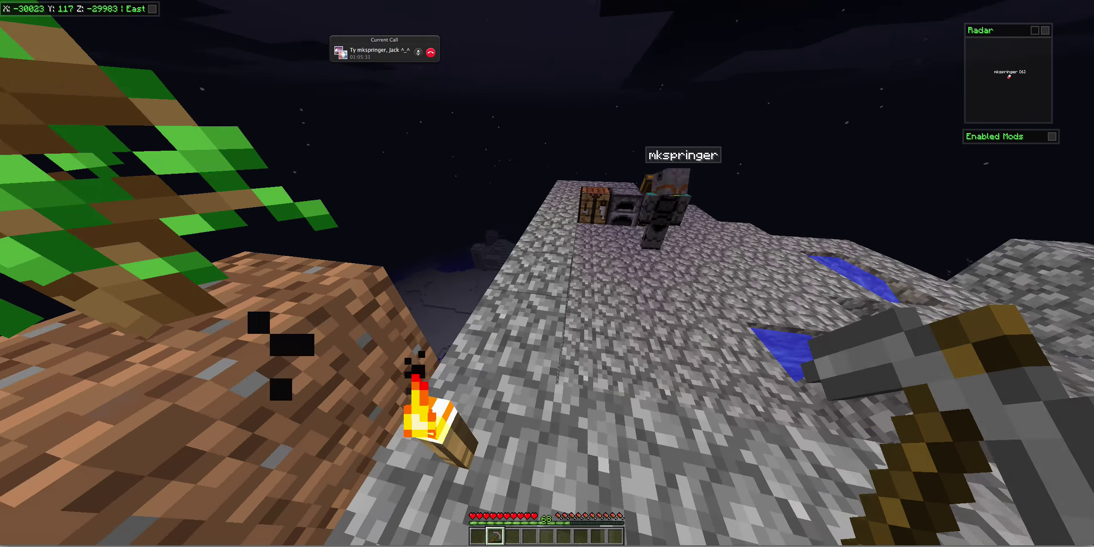
- Walk past the crafting table and generators to the chest, then open and close it
{"action": "key", "text": "w"}
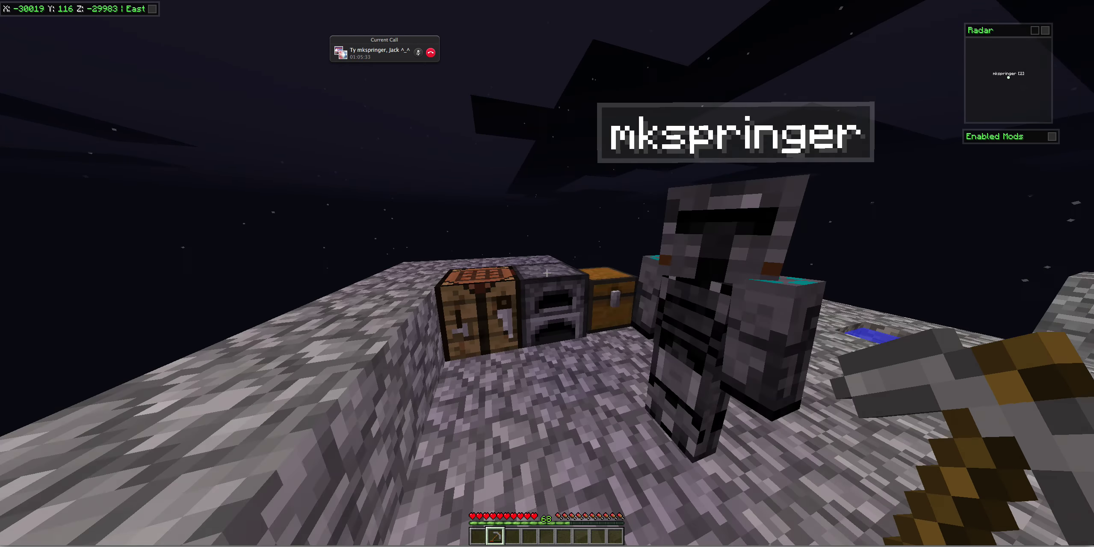
{"action": "key", "text": "w"}
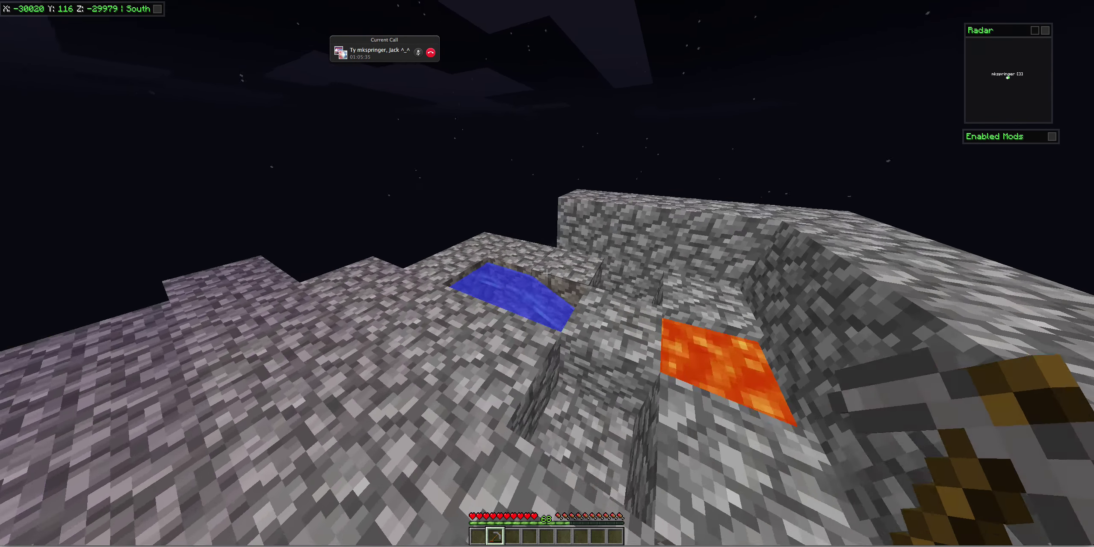
{"action": "key", "text": "w"}
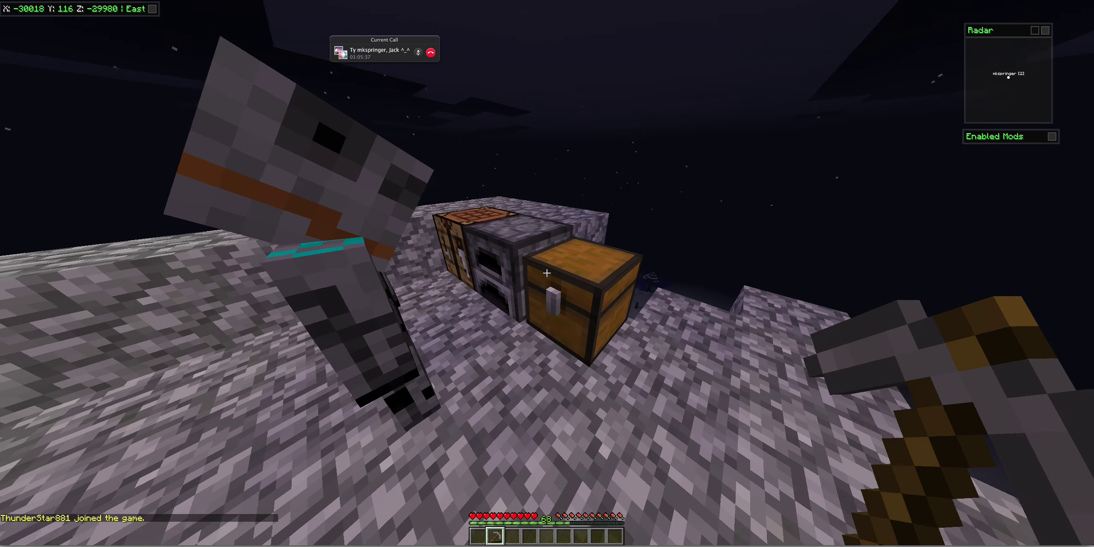
{"action": "right_click", "coordinate": [547, 272]}
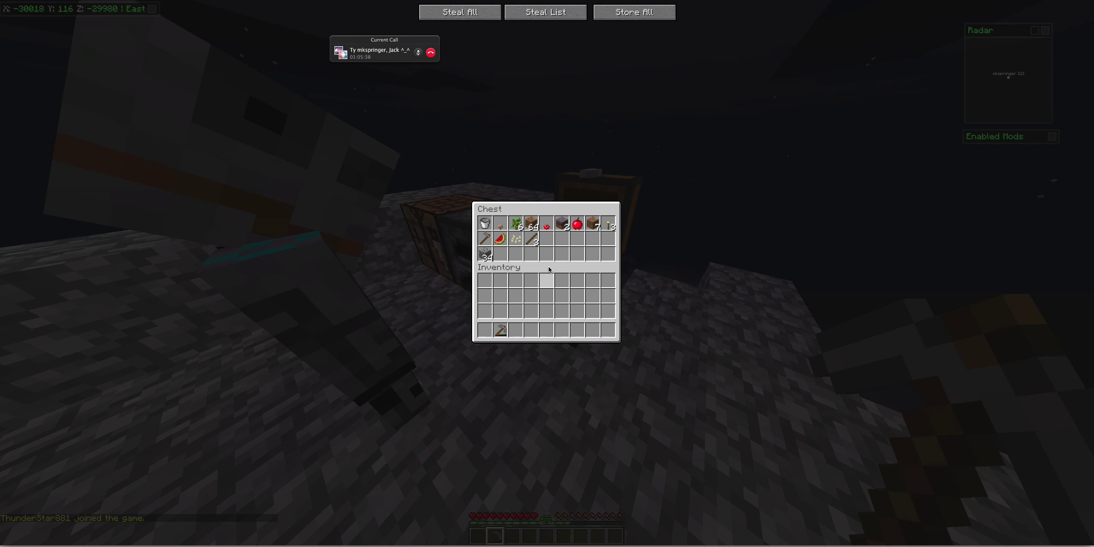
{"action": "key", "text": "Escape"}
{"action": "type", "text": "makeing vidio"}
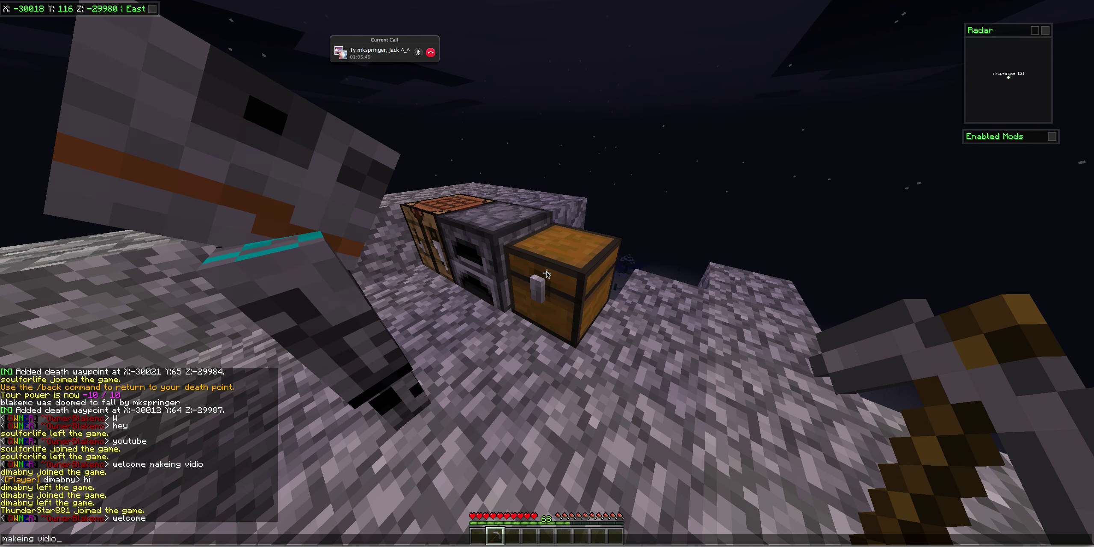
- Send the 'makeing vidio' chat message and walk toward the crafting table
{"action": "key", "text": "Return"}
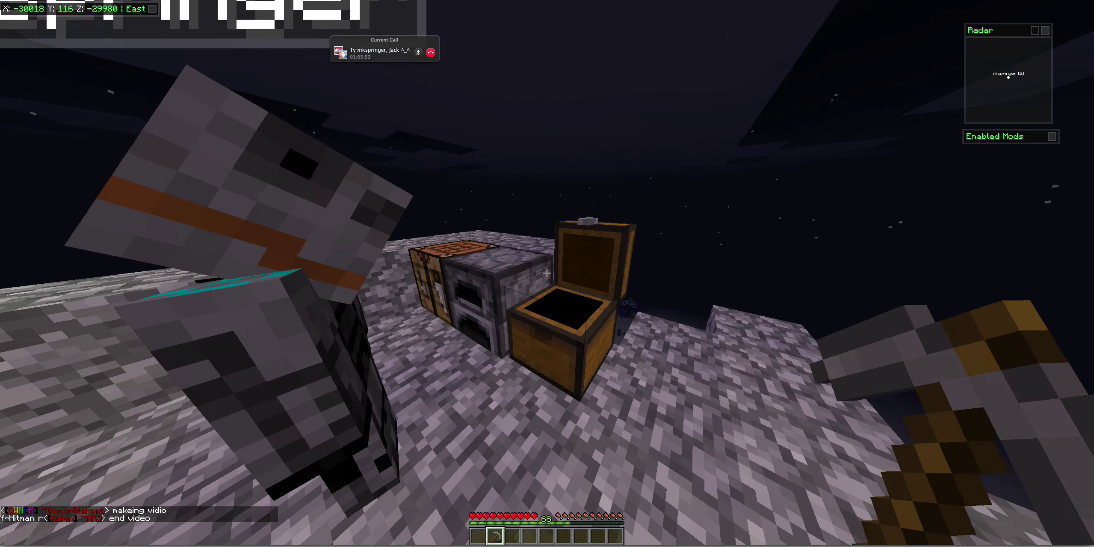
{"action": "key", "text": "a"}
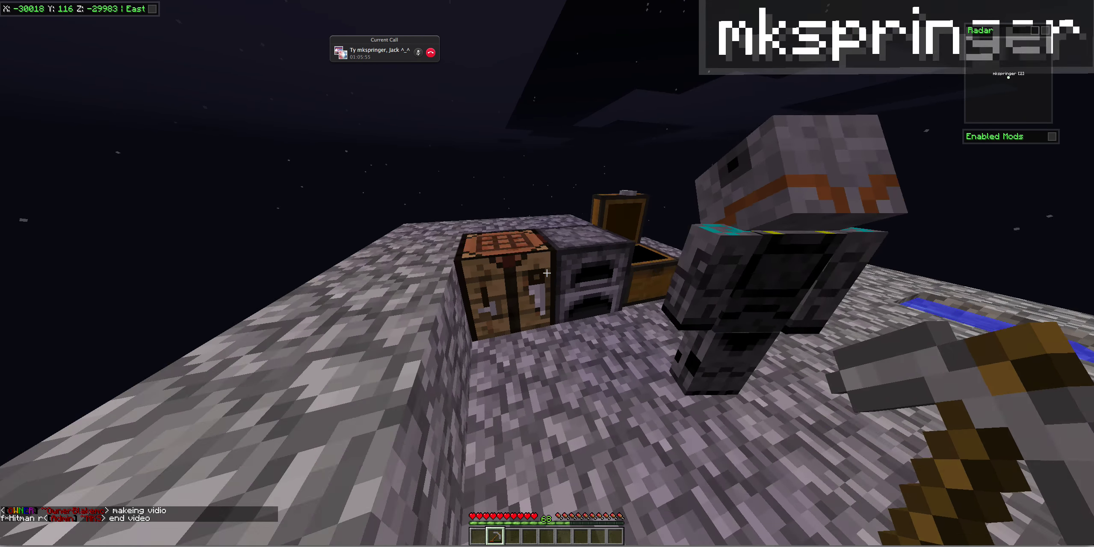
{"action": "key", "text": "w"}
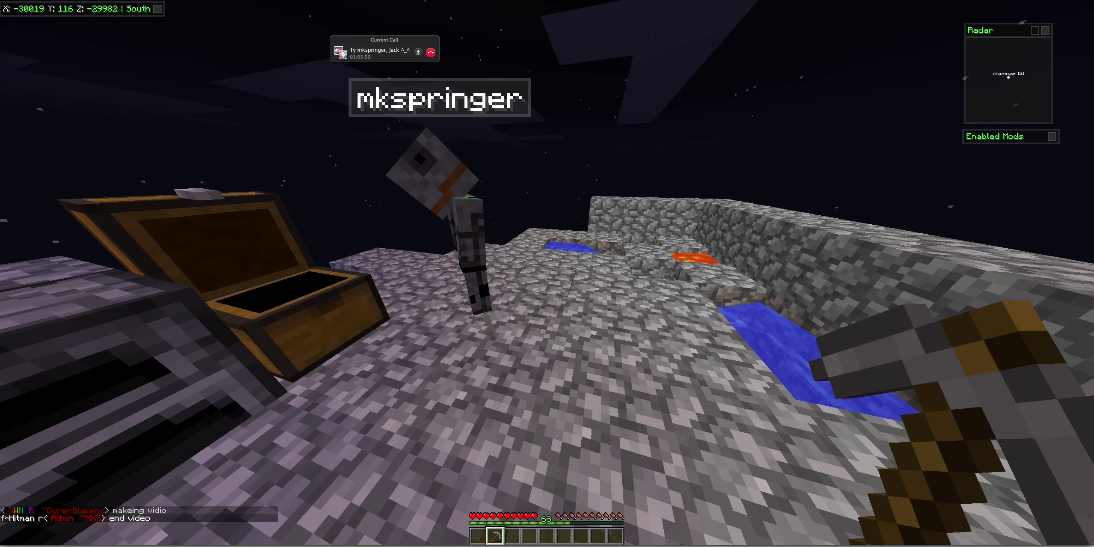
- Pause the game with the Game menu
{"action": "key", "text": "Escape"}
{"action": "key", "text": "Escape"}
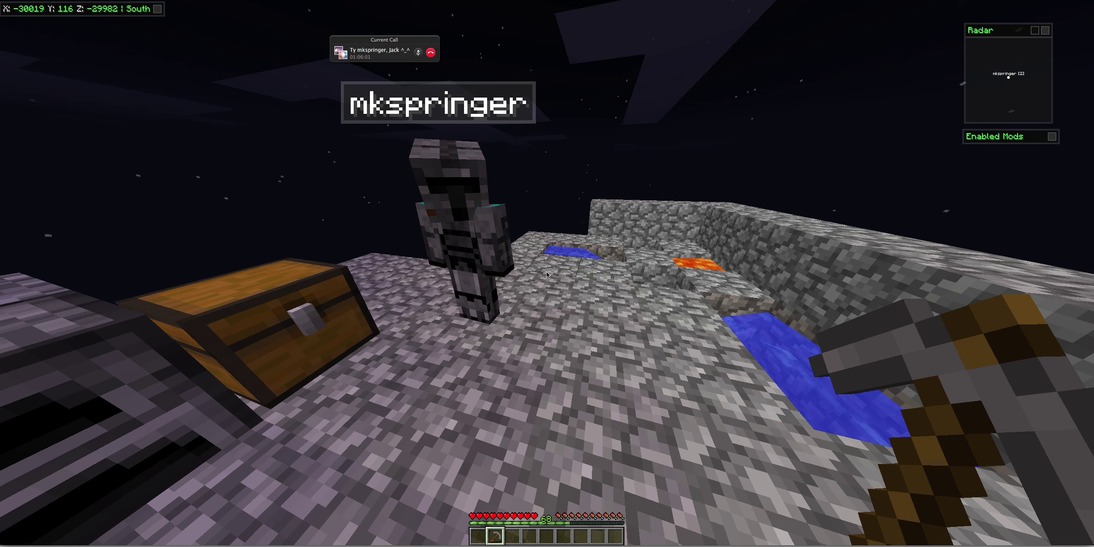
{"action": "key", "text": "Escape"}
{"action": "key", "text": "Escape"}
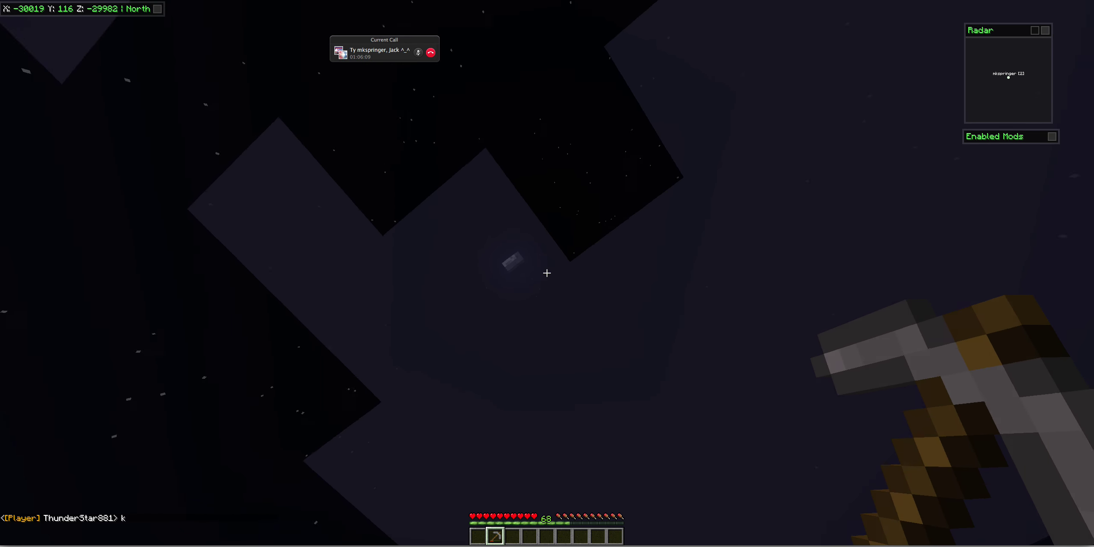
{"action": "key", "text": "Escape"}
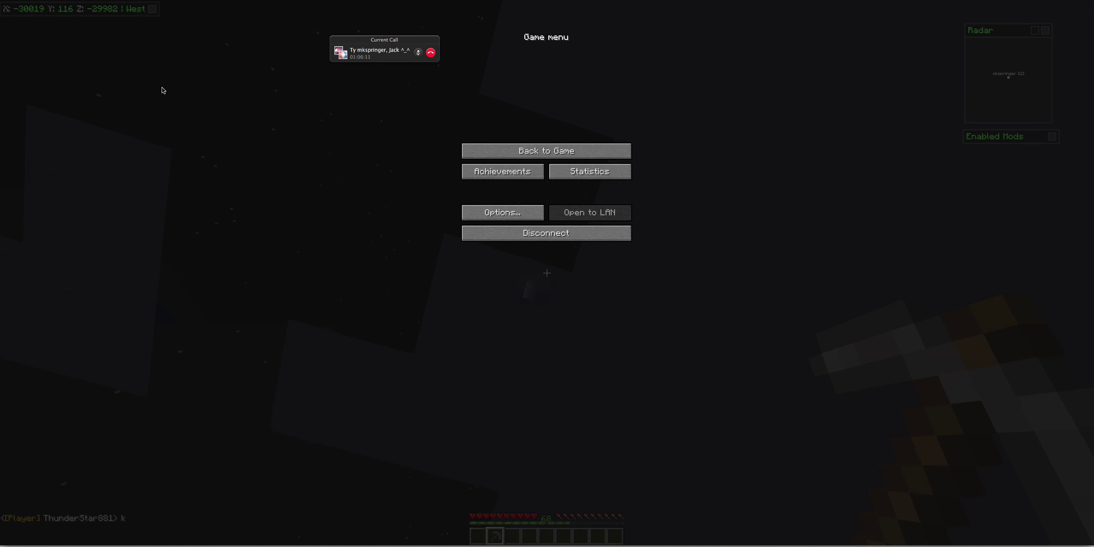